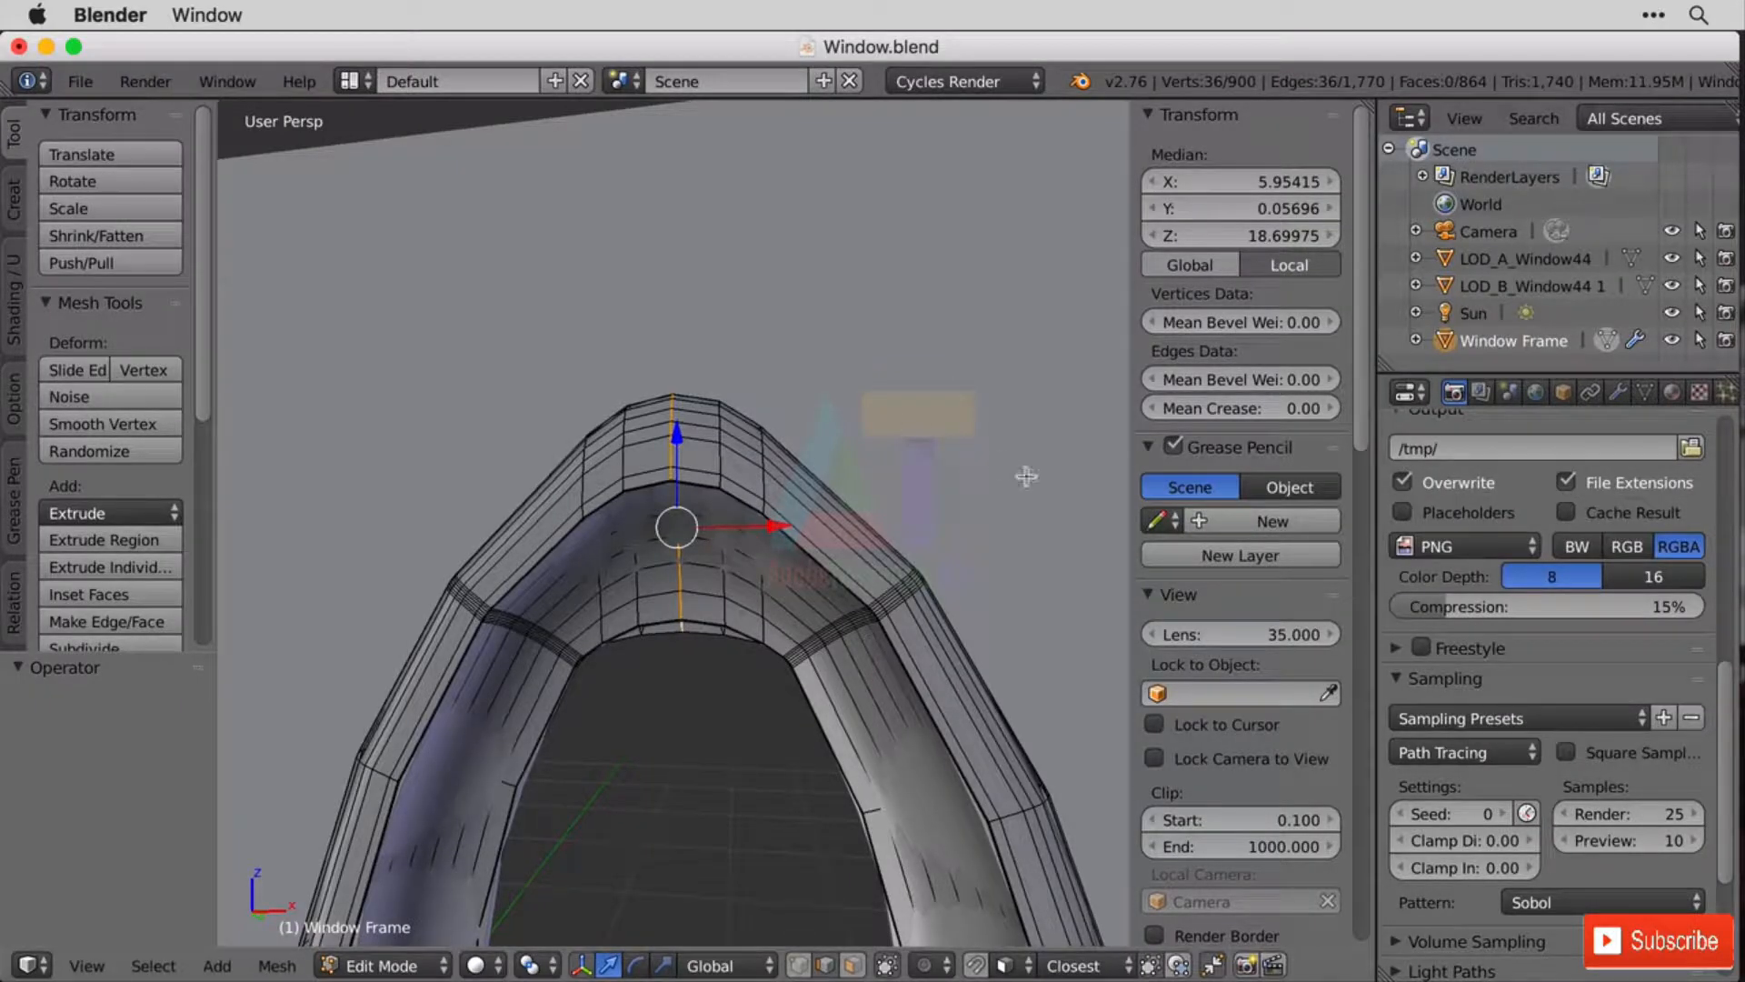
Inspect the mesh around the window frame's pointed top from the front, the side and behind.
middle_click_drag(966, 476, 563, 641)
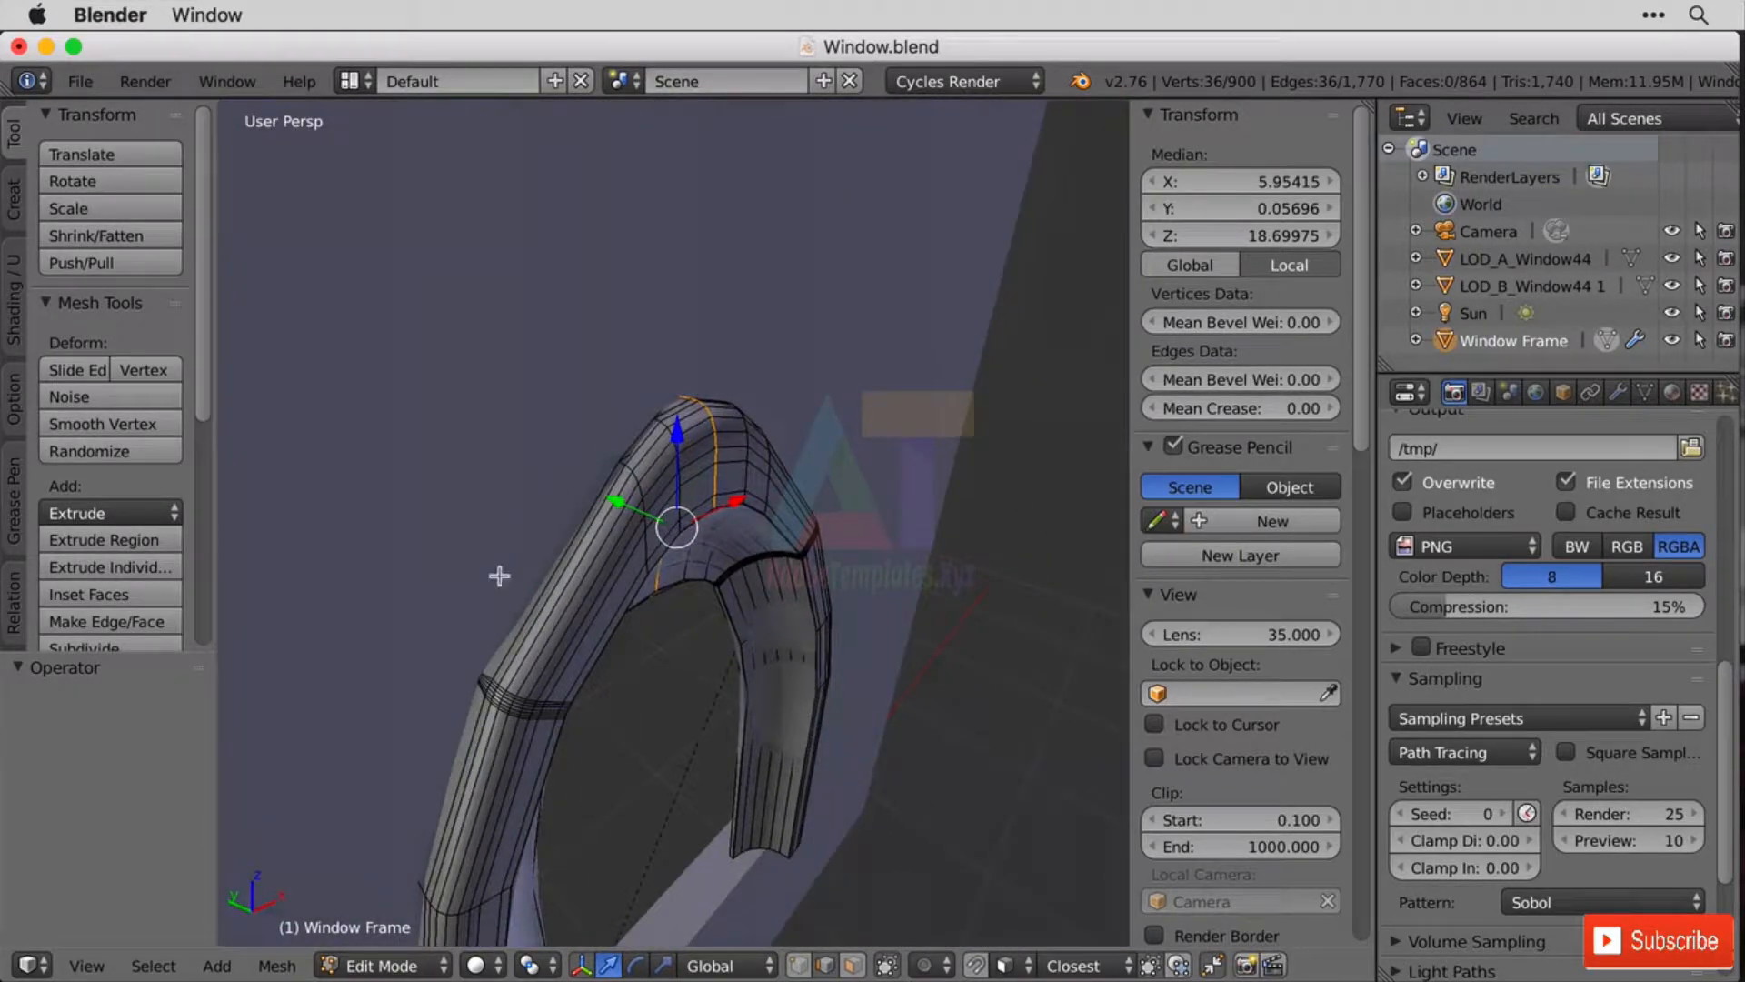
middle_click_drag(397, 694, 728, 491)
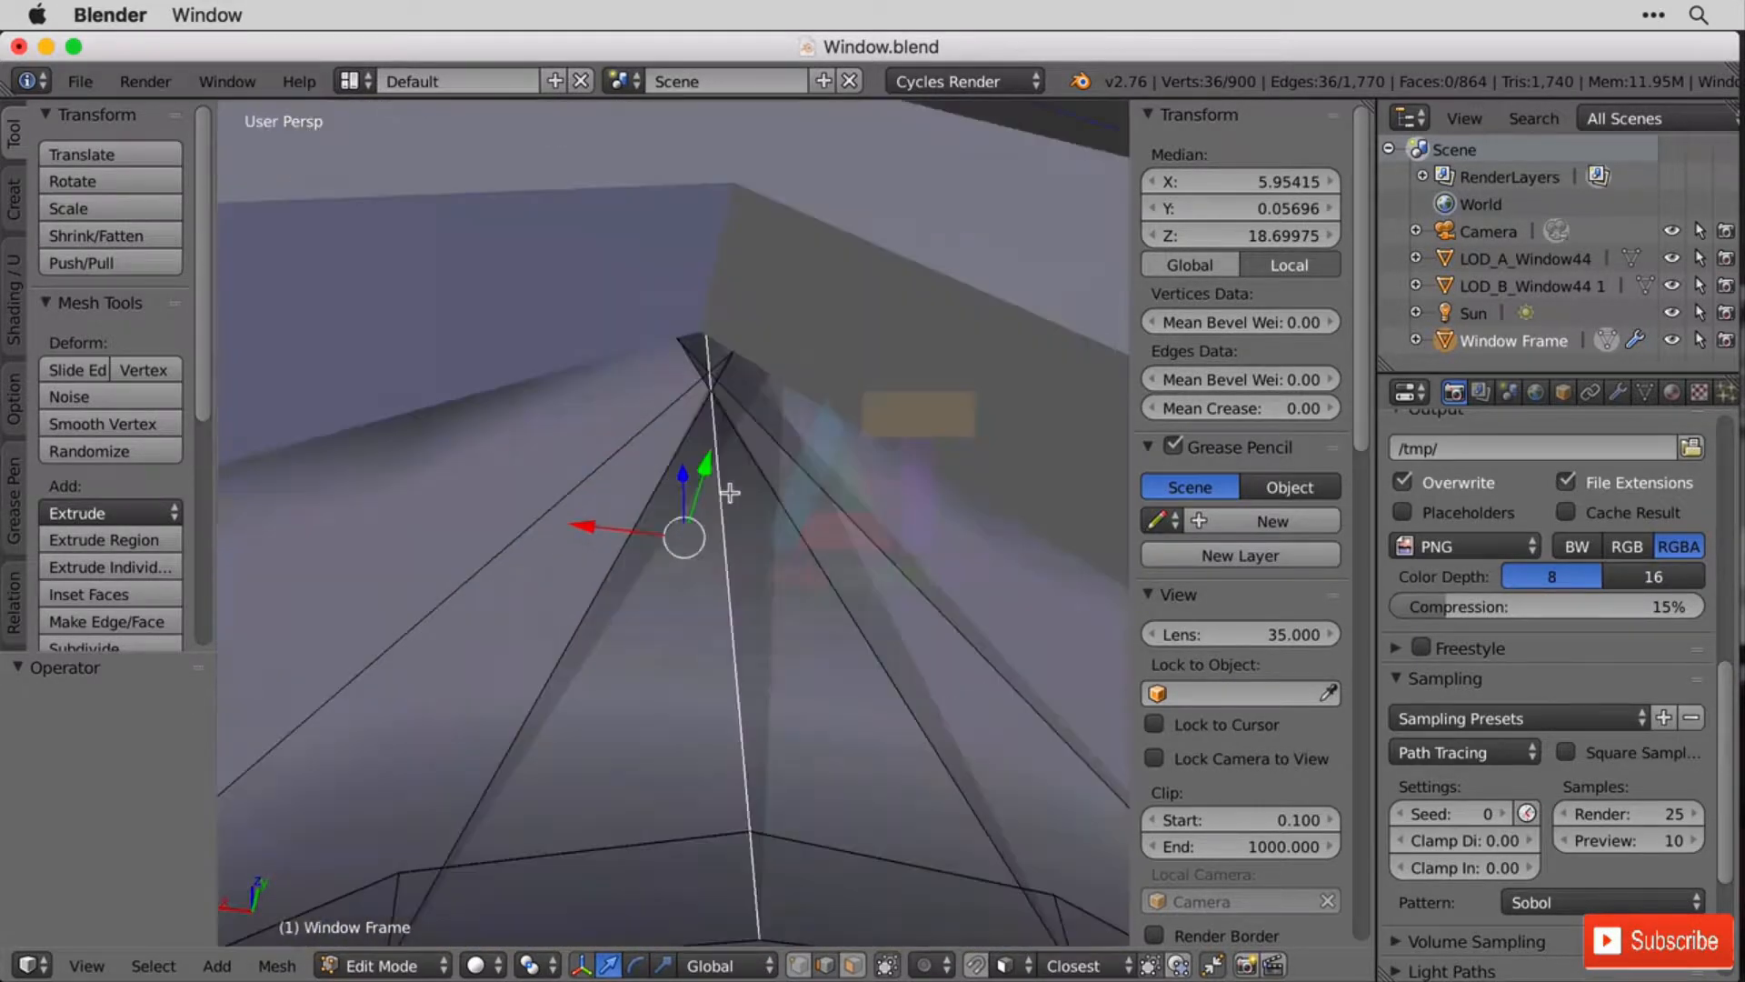
scroll(679, 609, "down", 4)
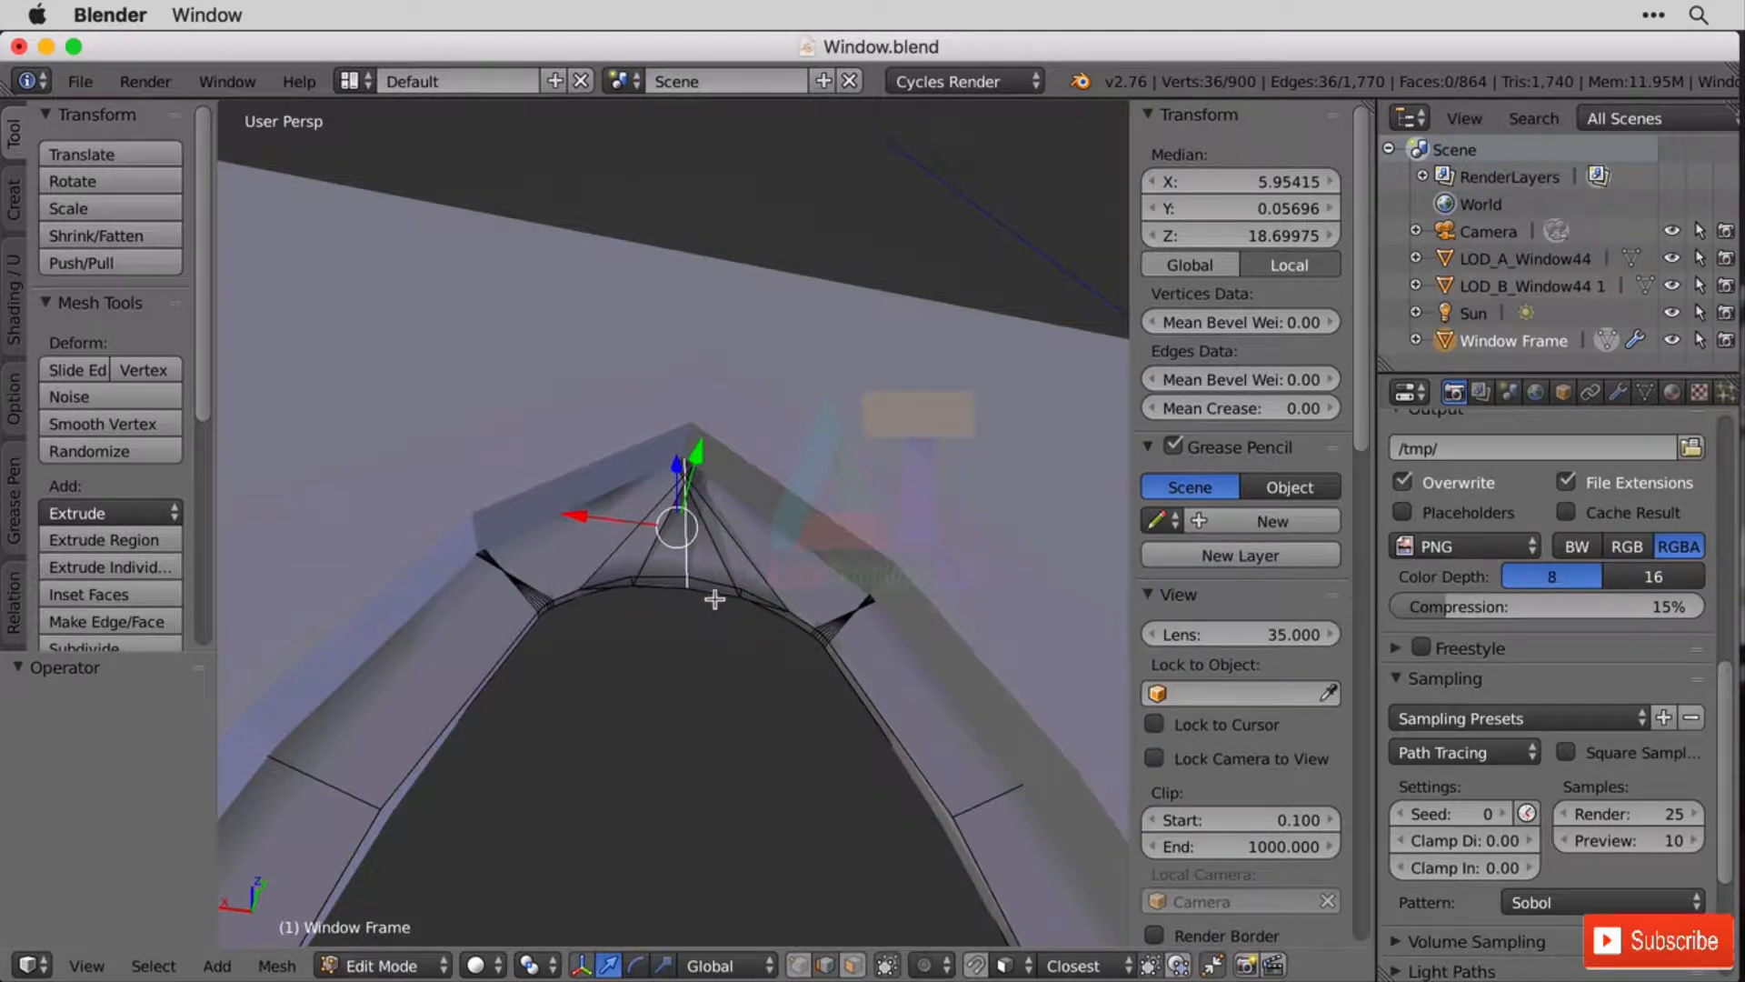
middle_click_drag(703, 600, 748, 647)
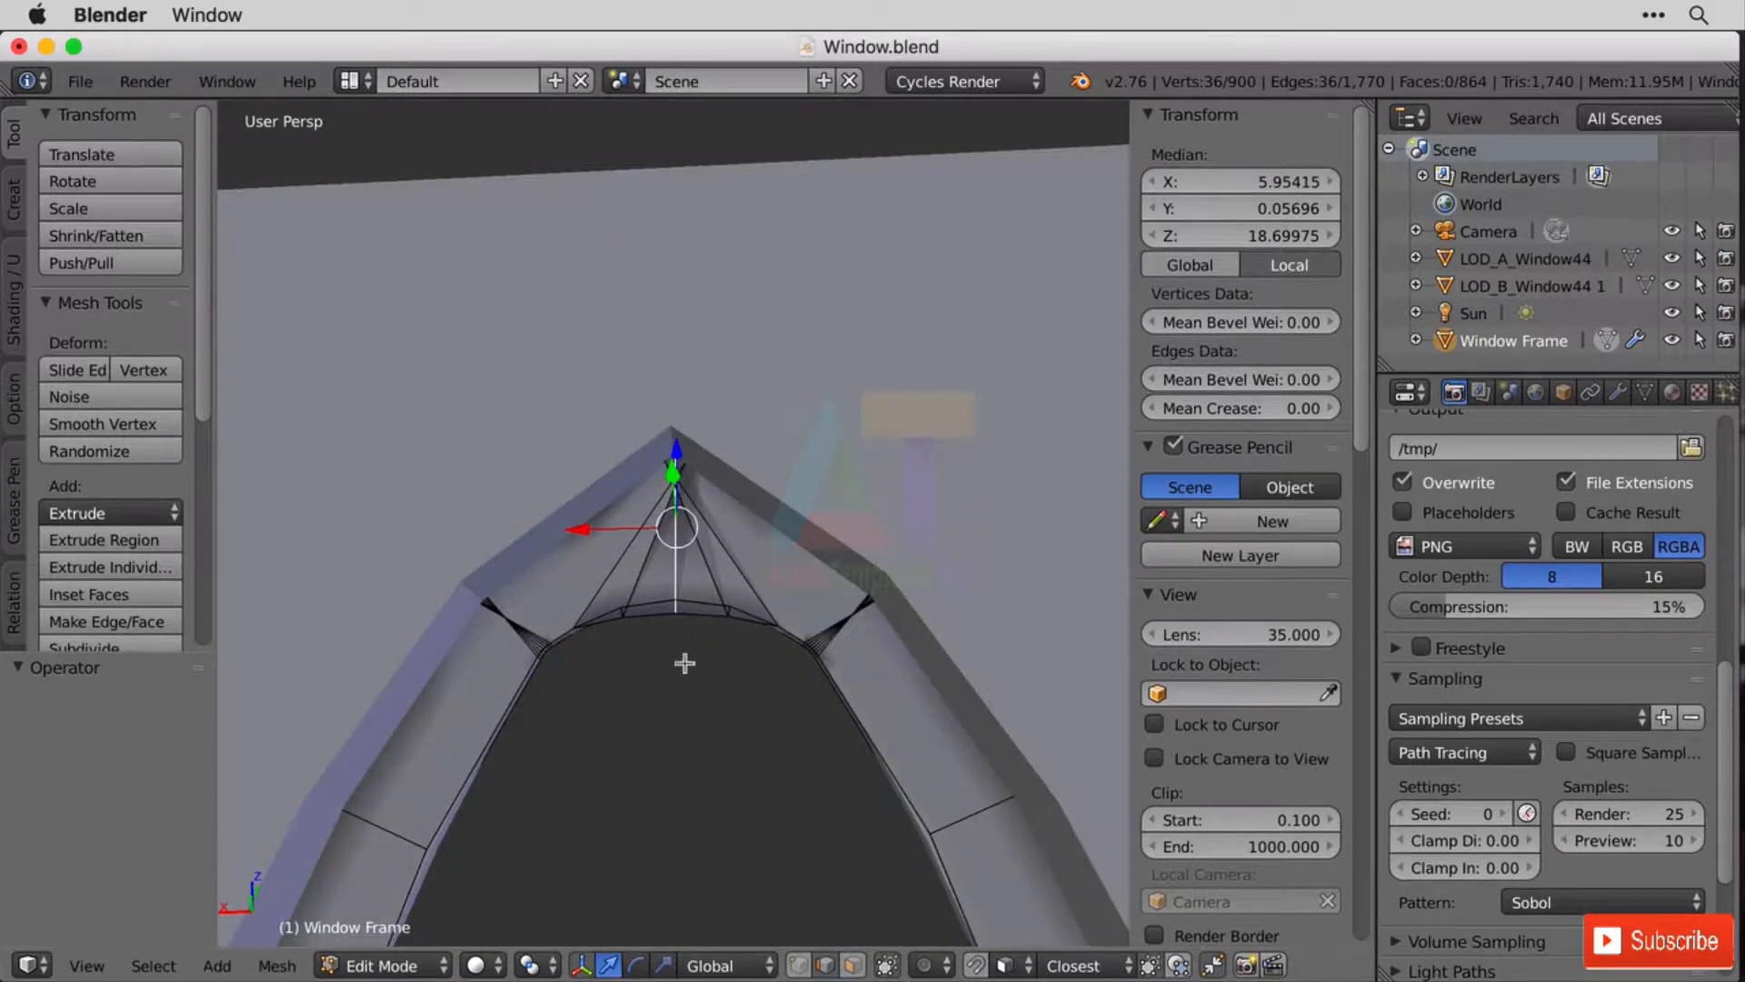
middle_click_drag(686, 662, 822, 677)
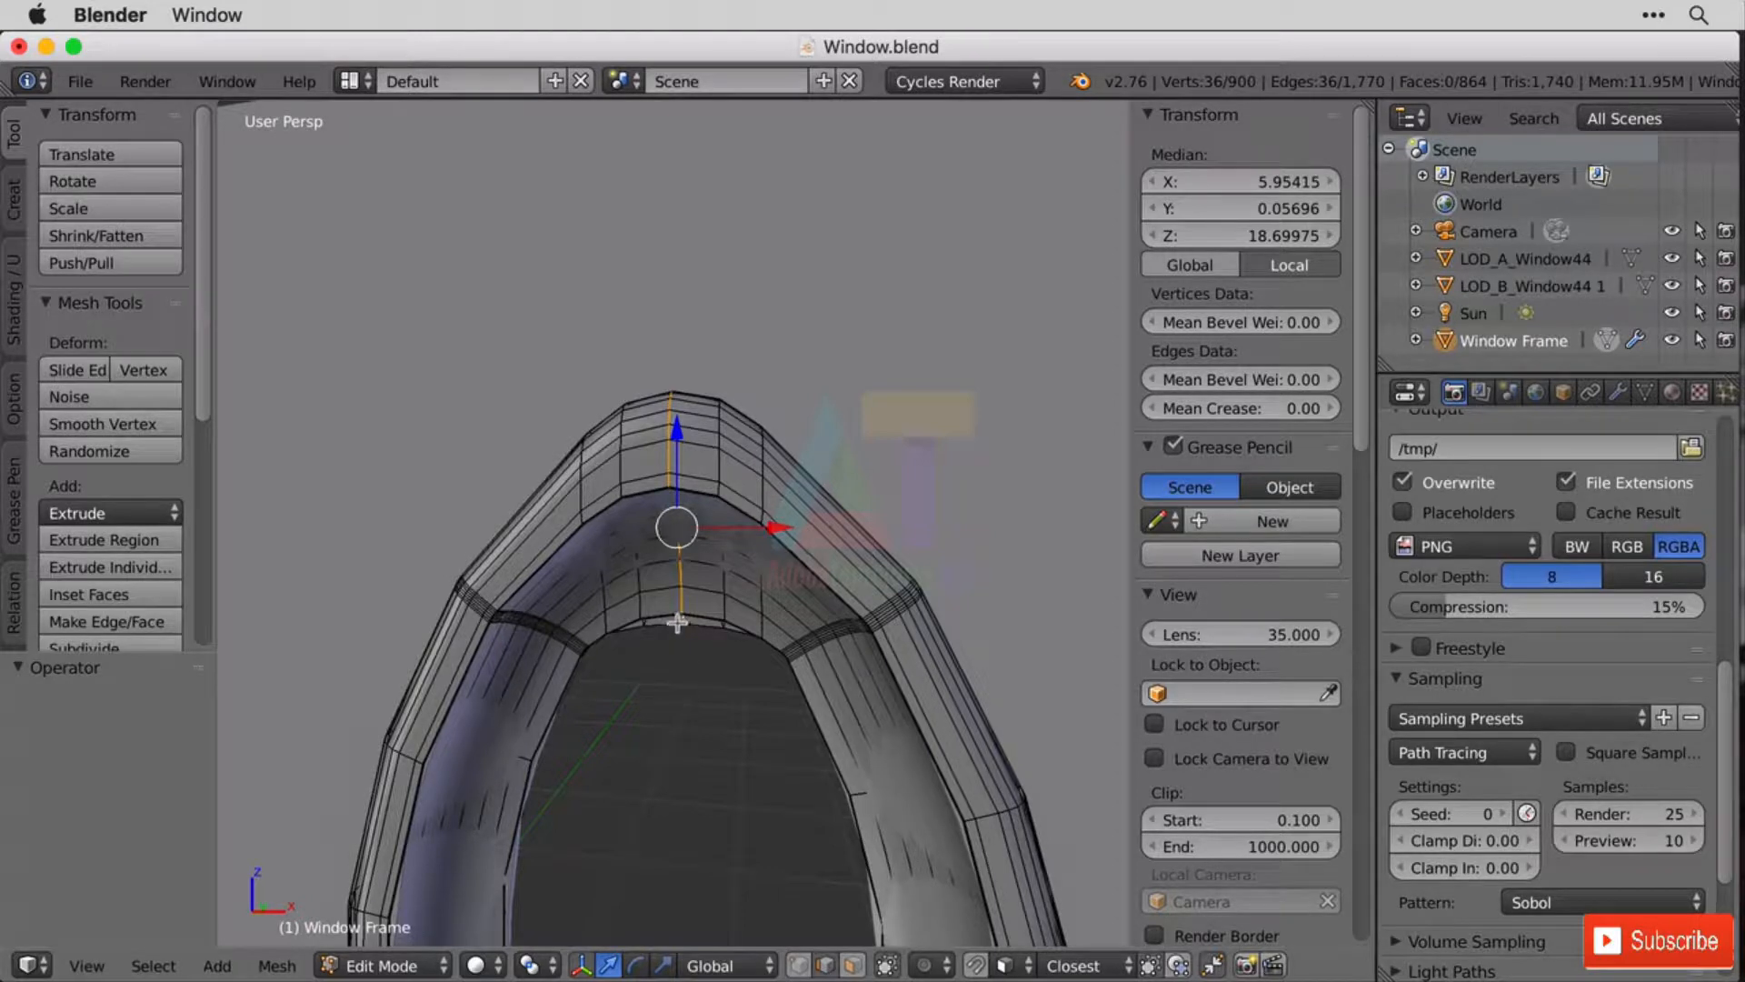
Duplicate the Window Frame object in place and hide the original.
left_click(1511, 283)
right_click(710, 539)
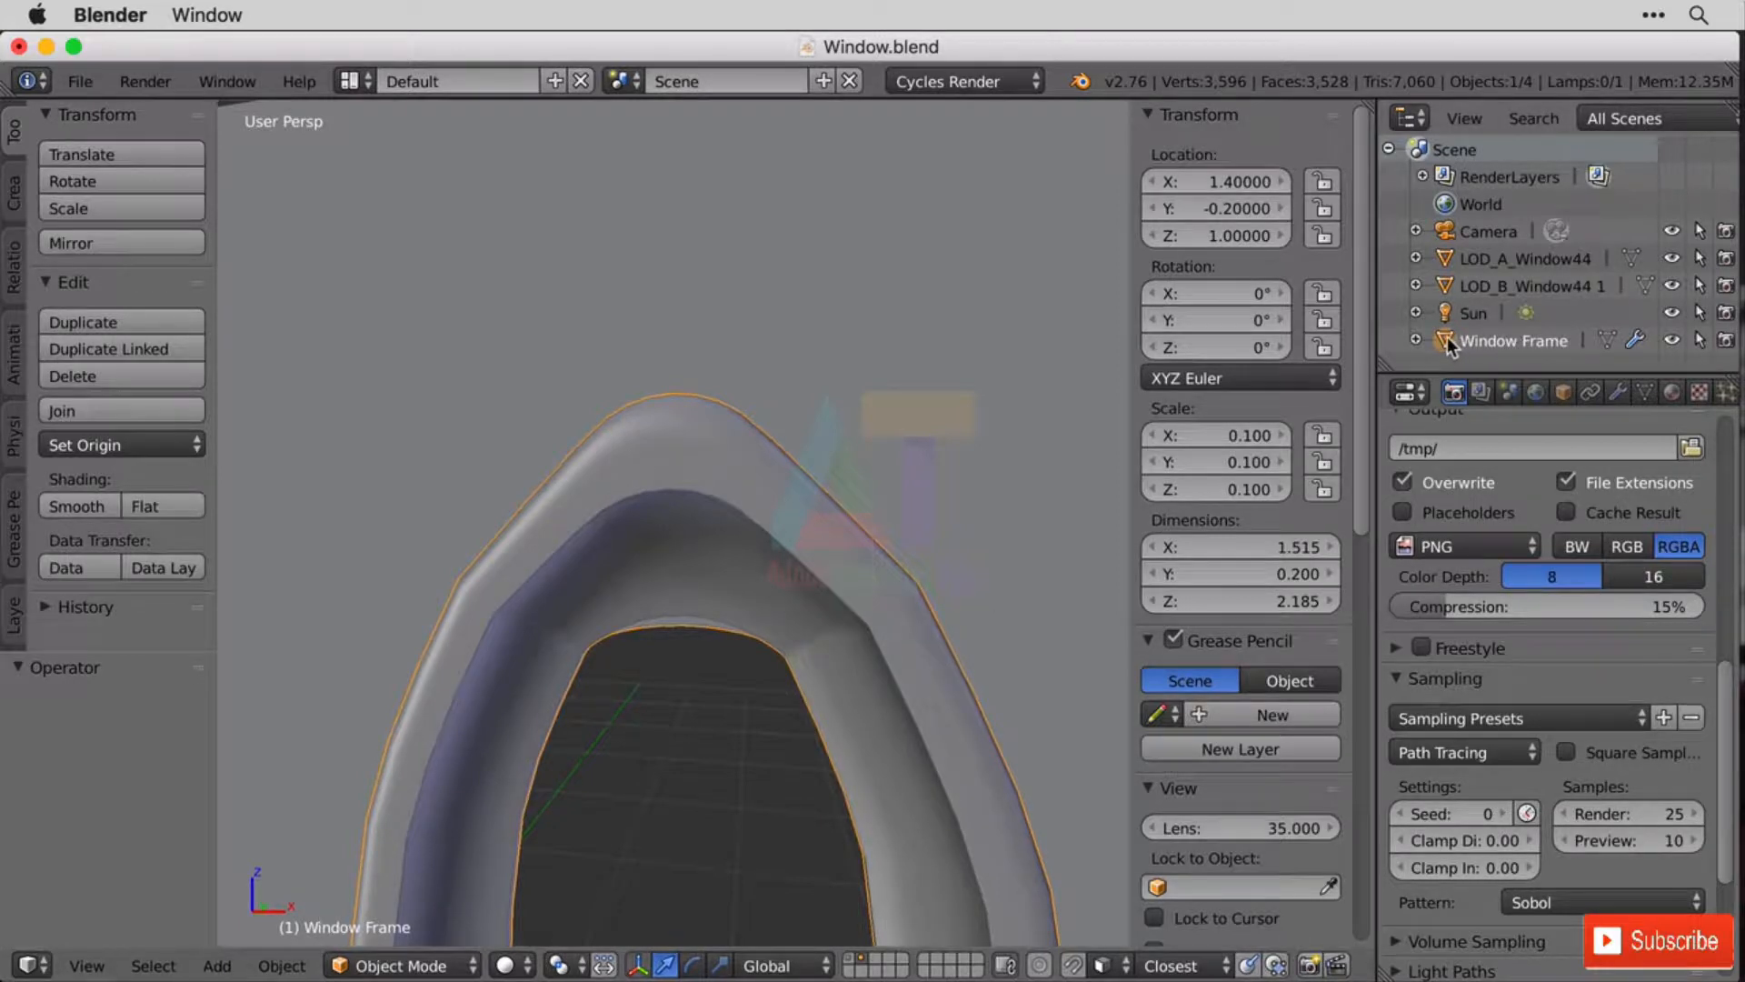
middle_click_drag(1020, 521, 978, 360, "shift")
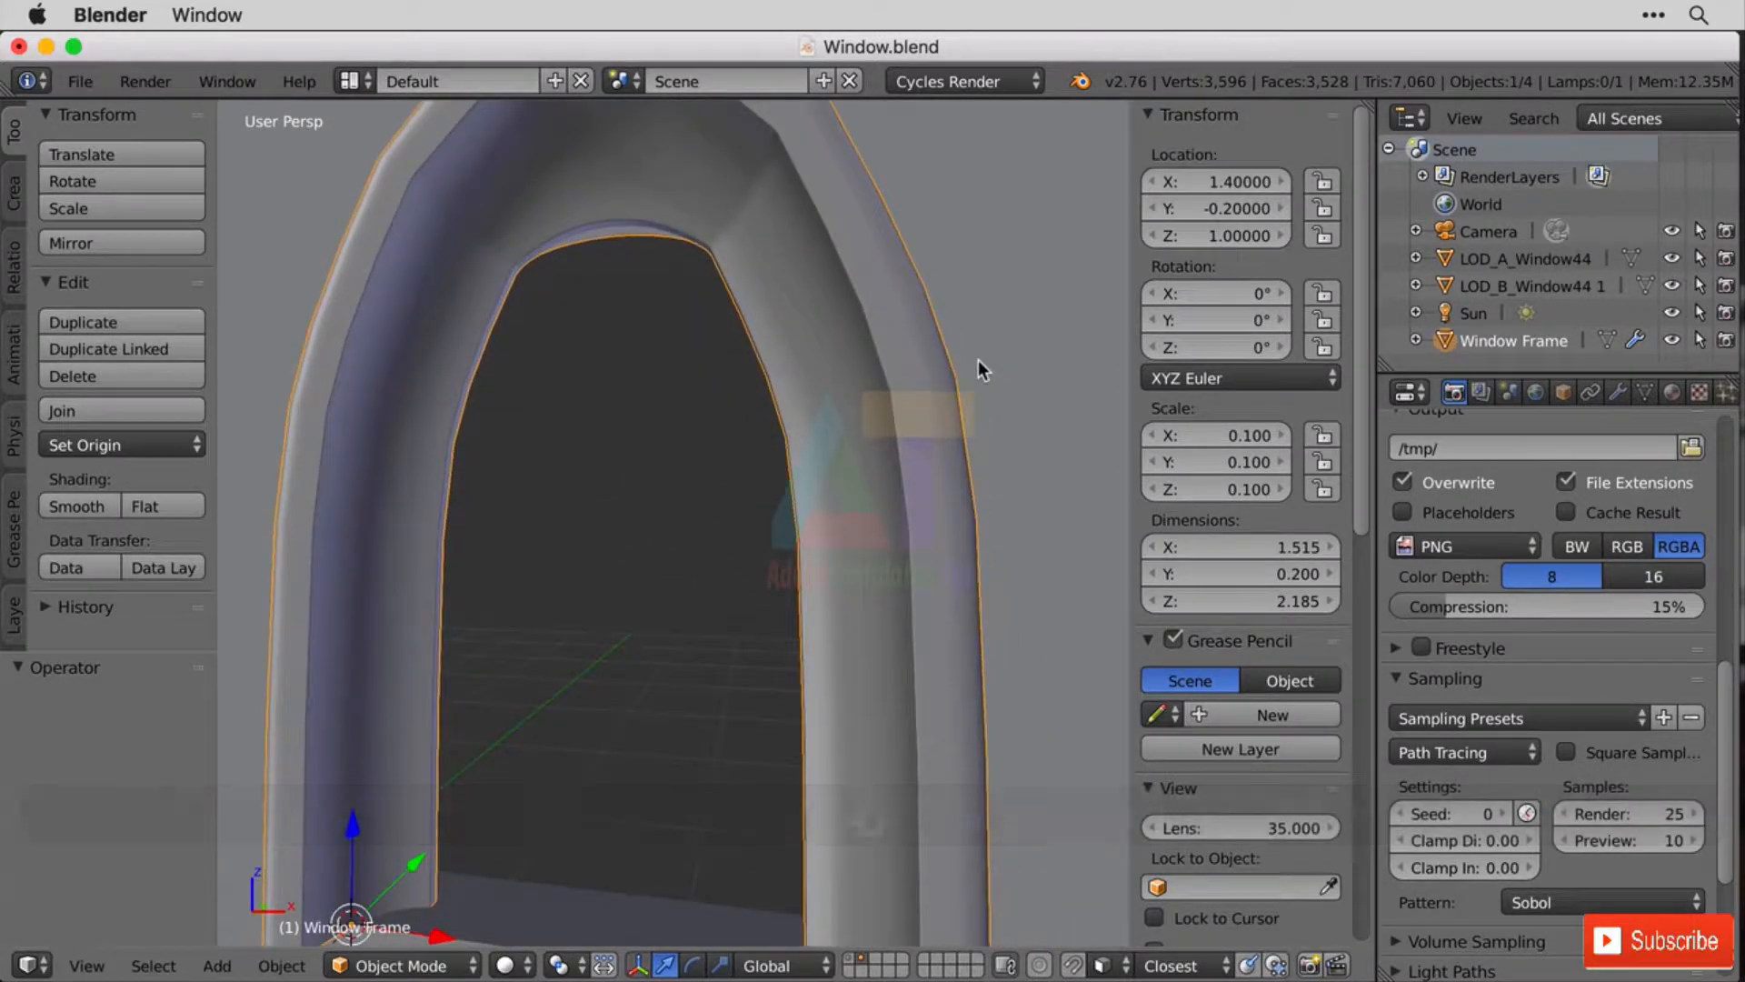
key("shift+d")
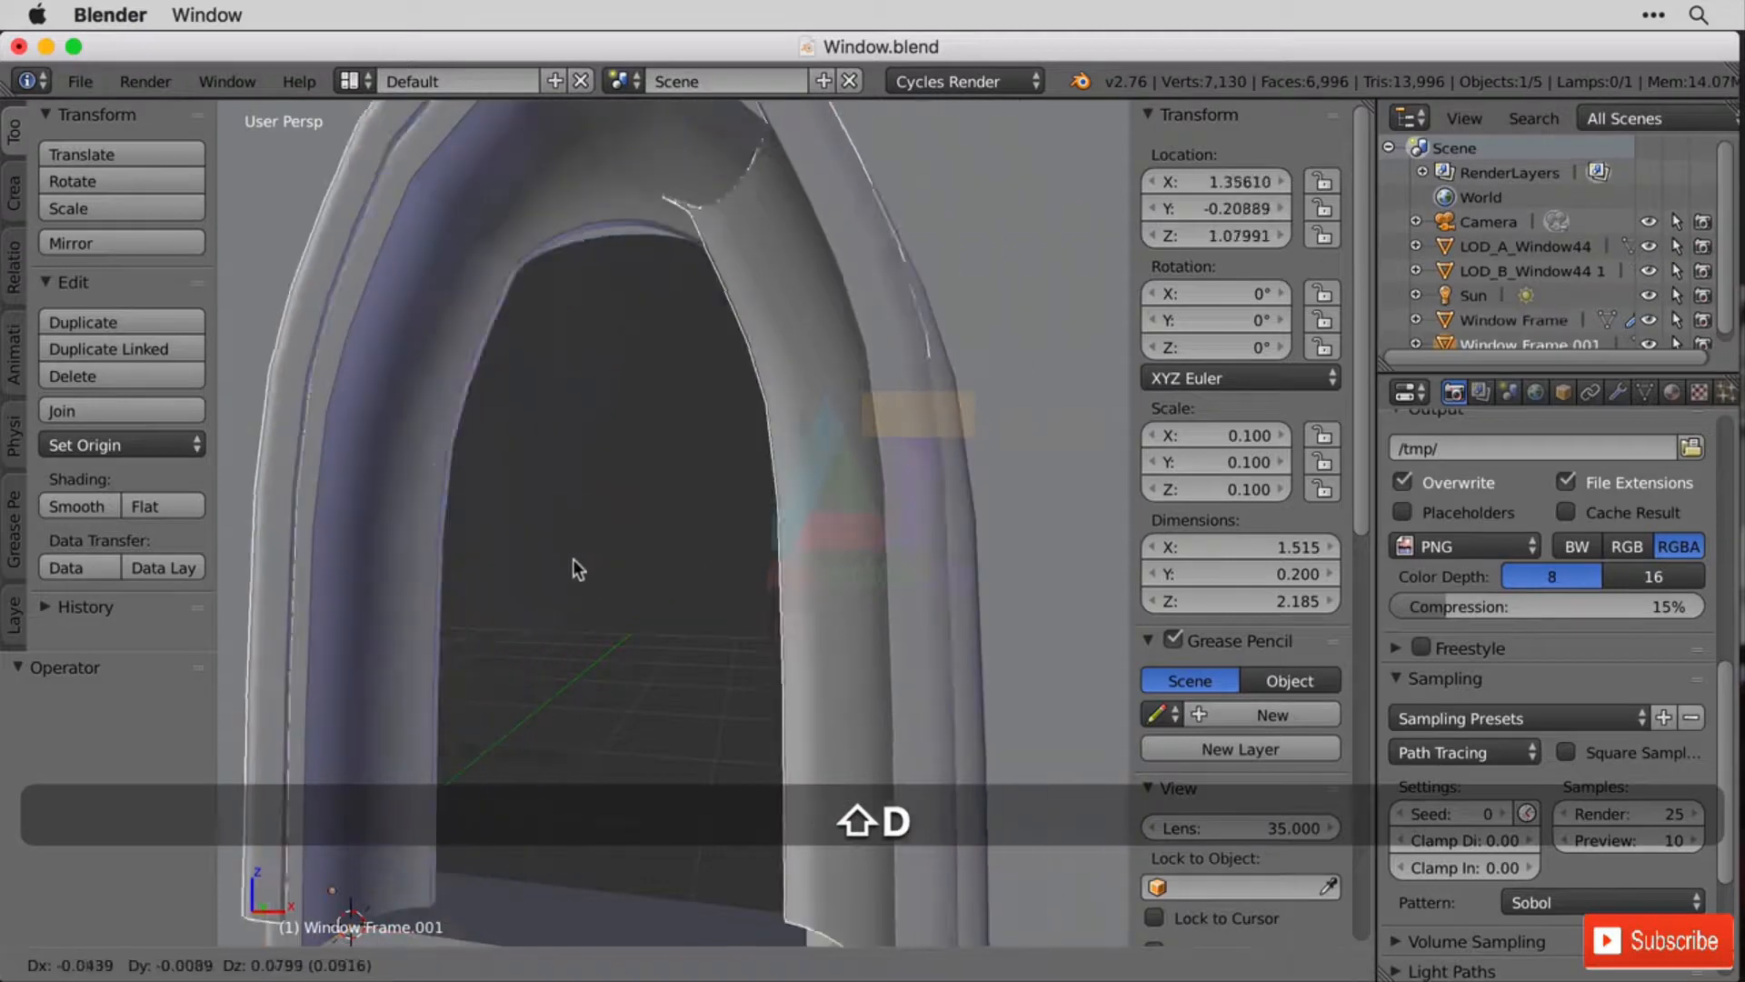
key("Escape")
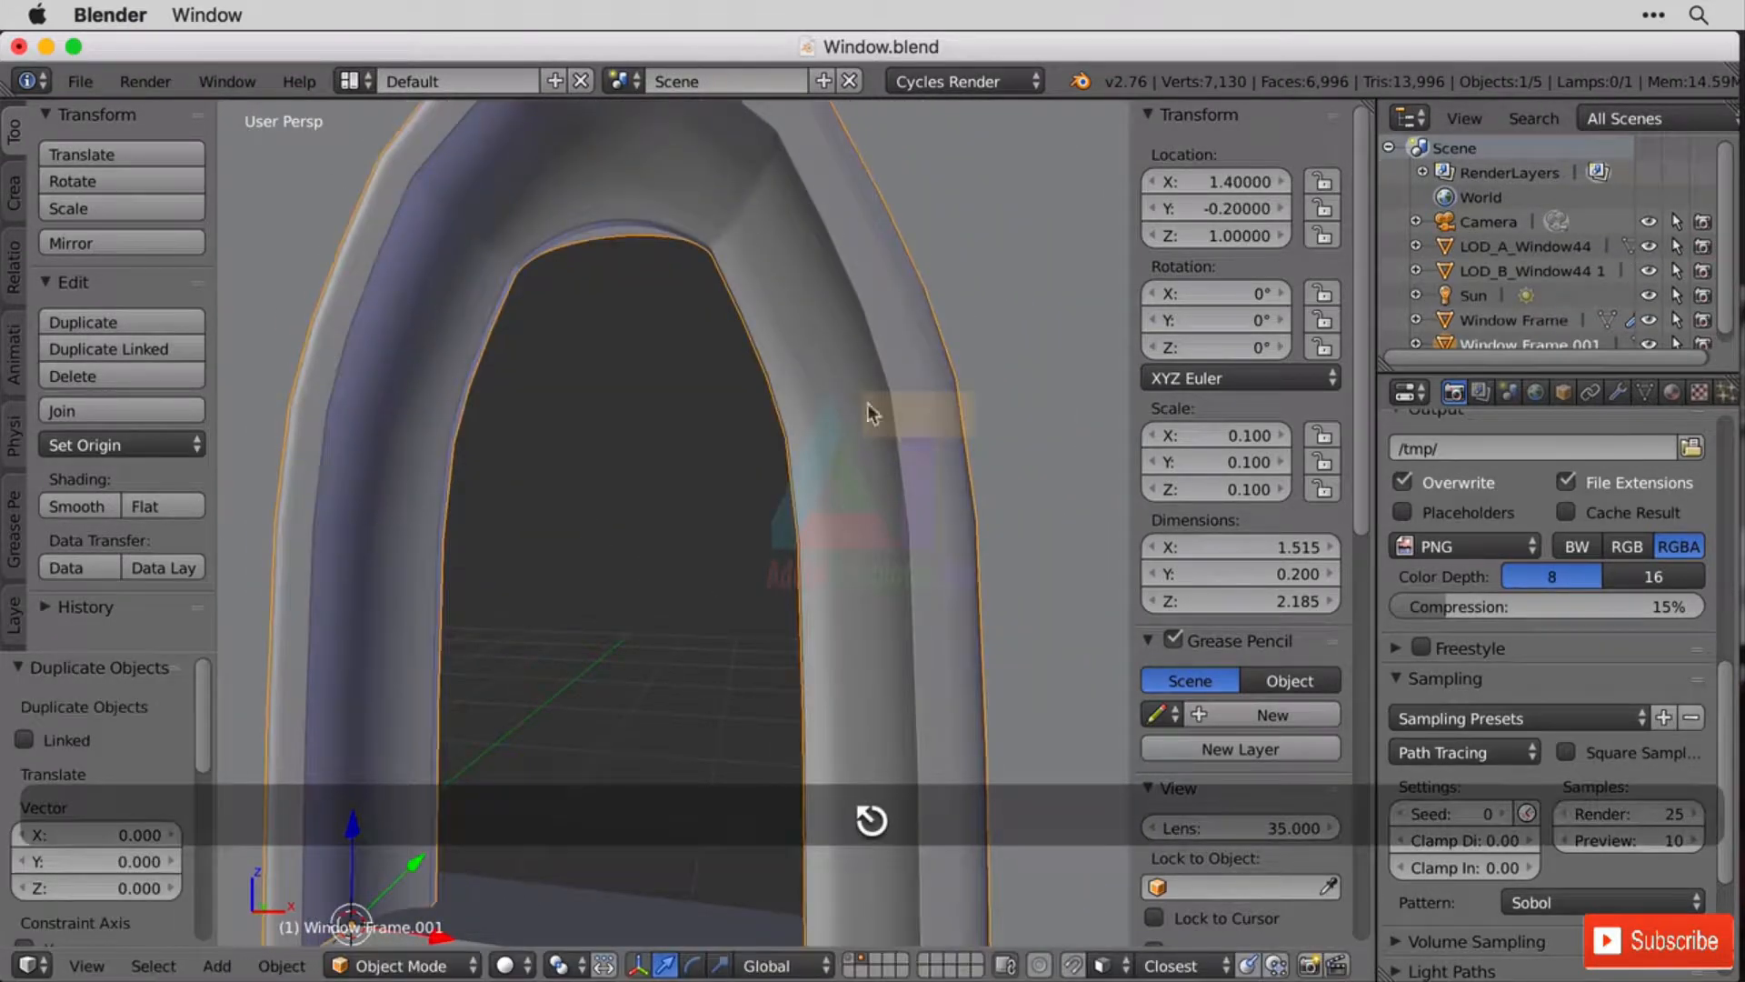
left_click(1651, 340)
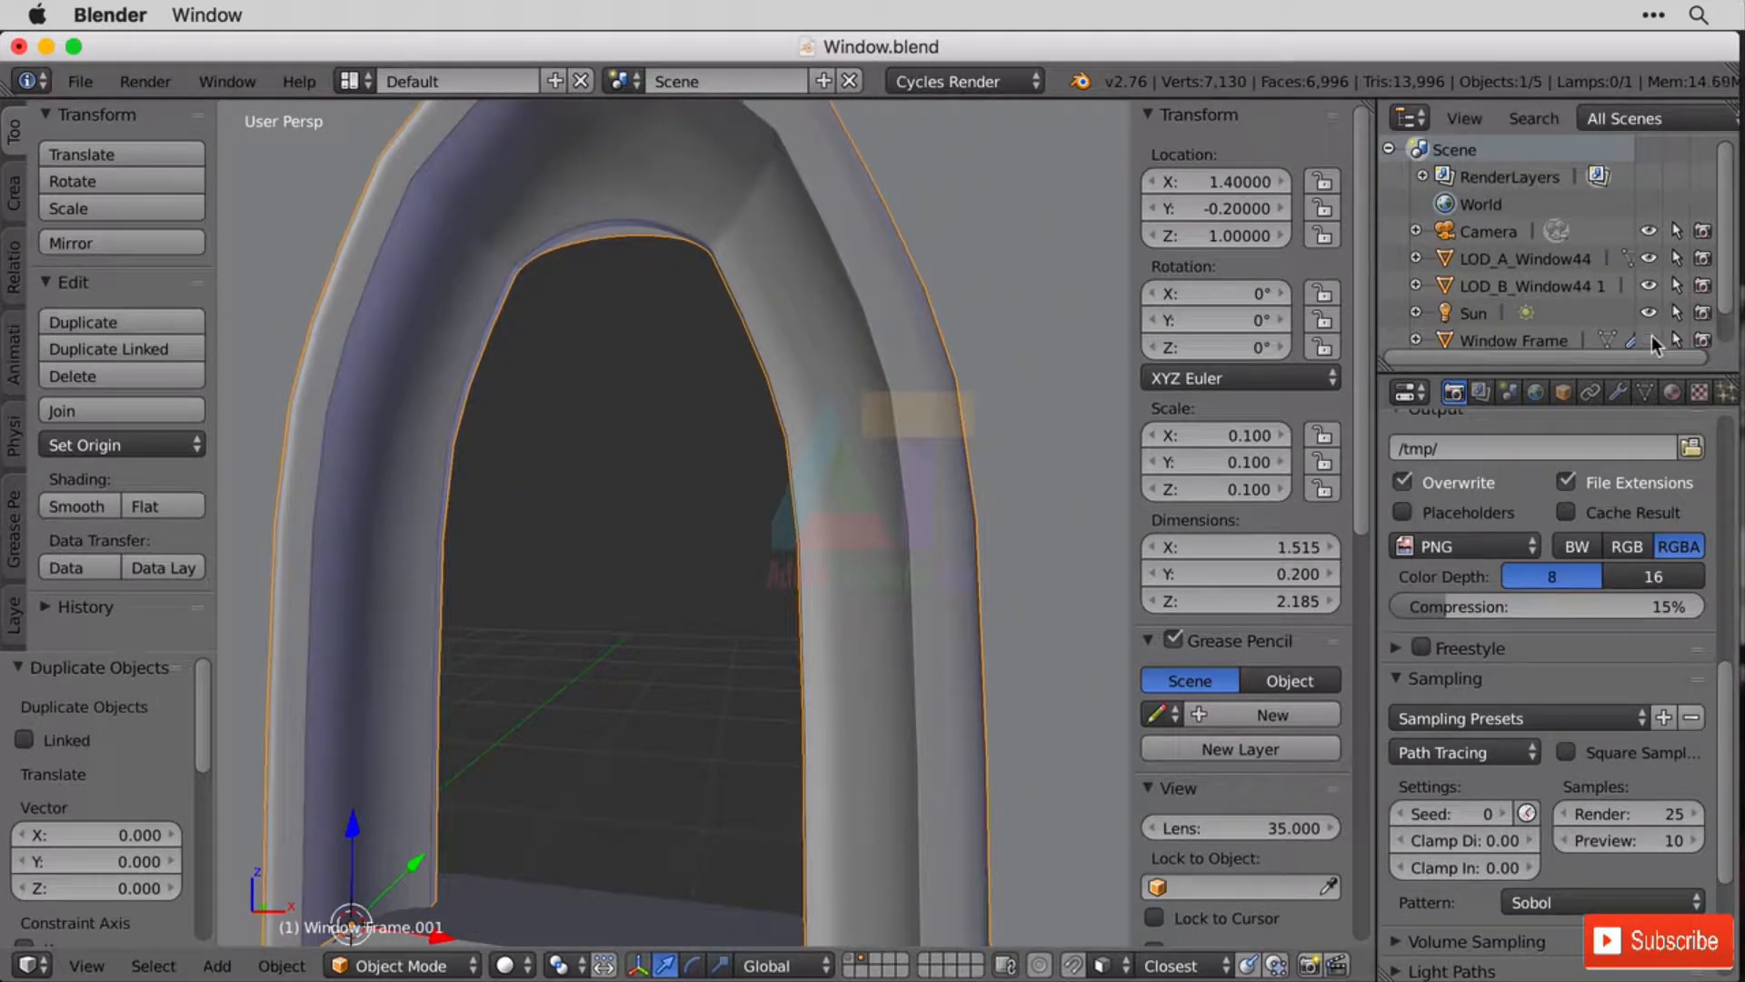
Rename the duplicated frame object as Window Frame Profile Curve.
scroll(1529, 341, "down", 1)
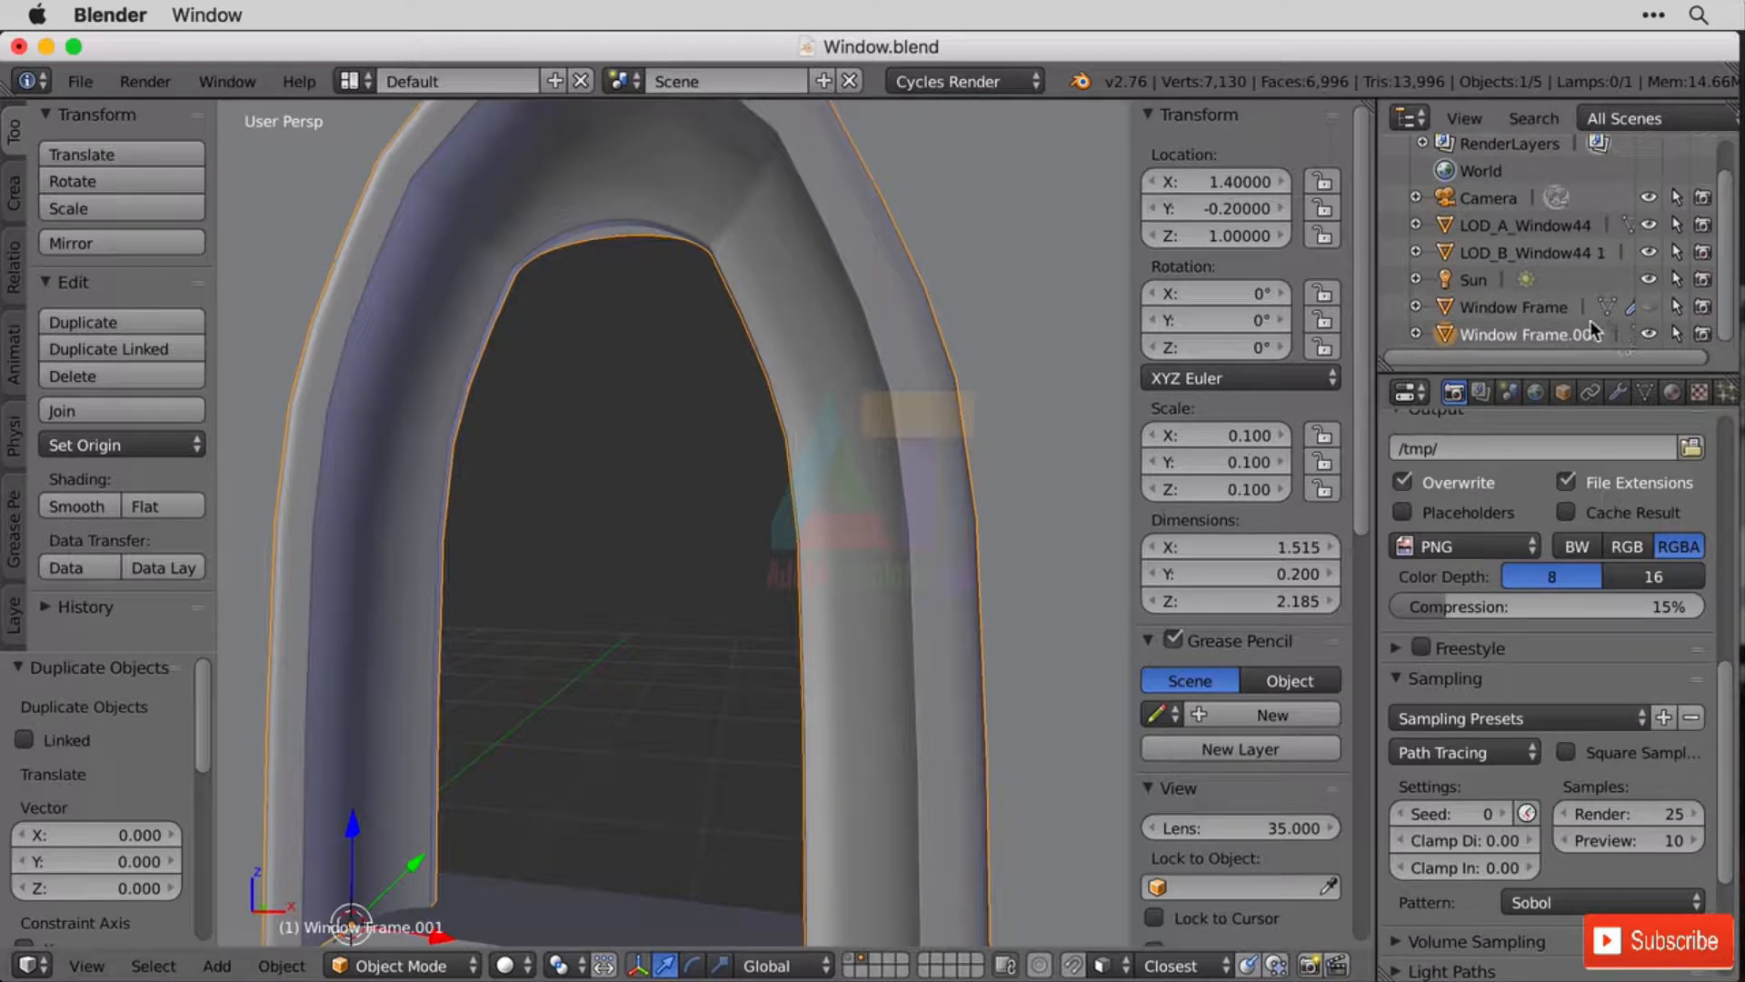
double_click(1539, 335)
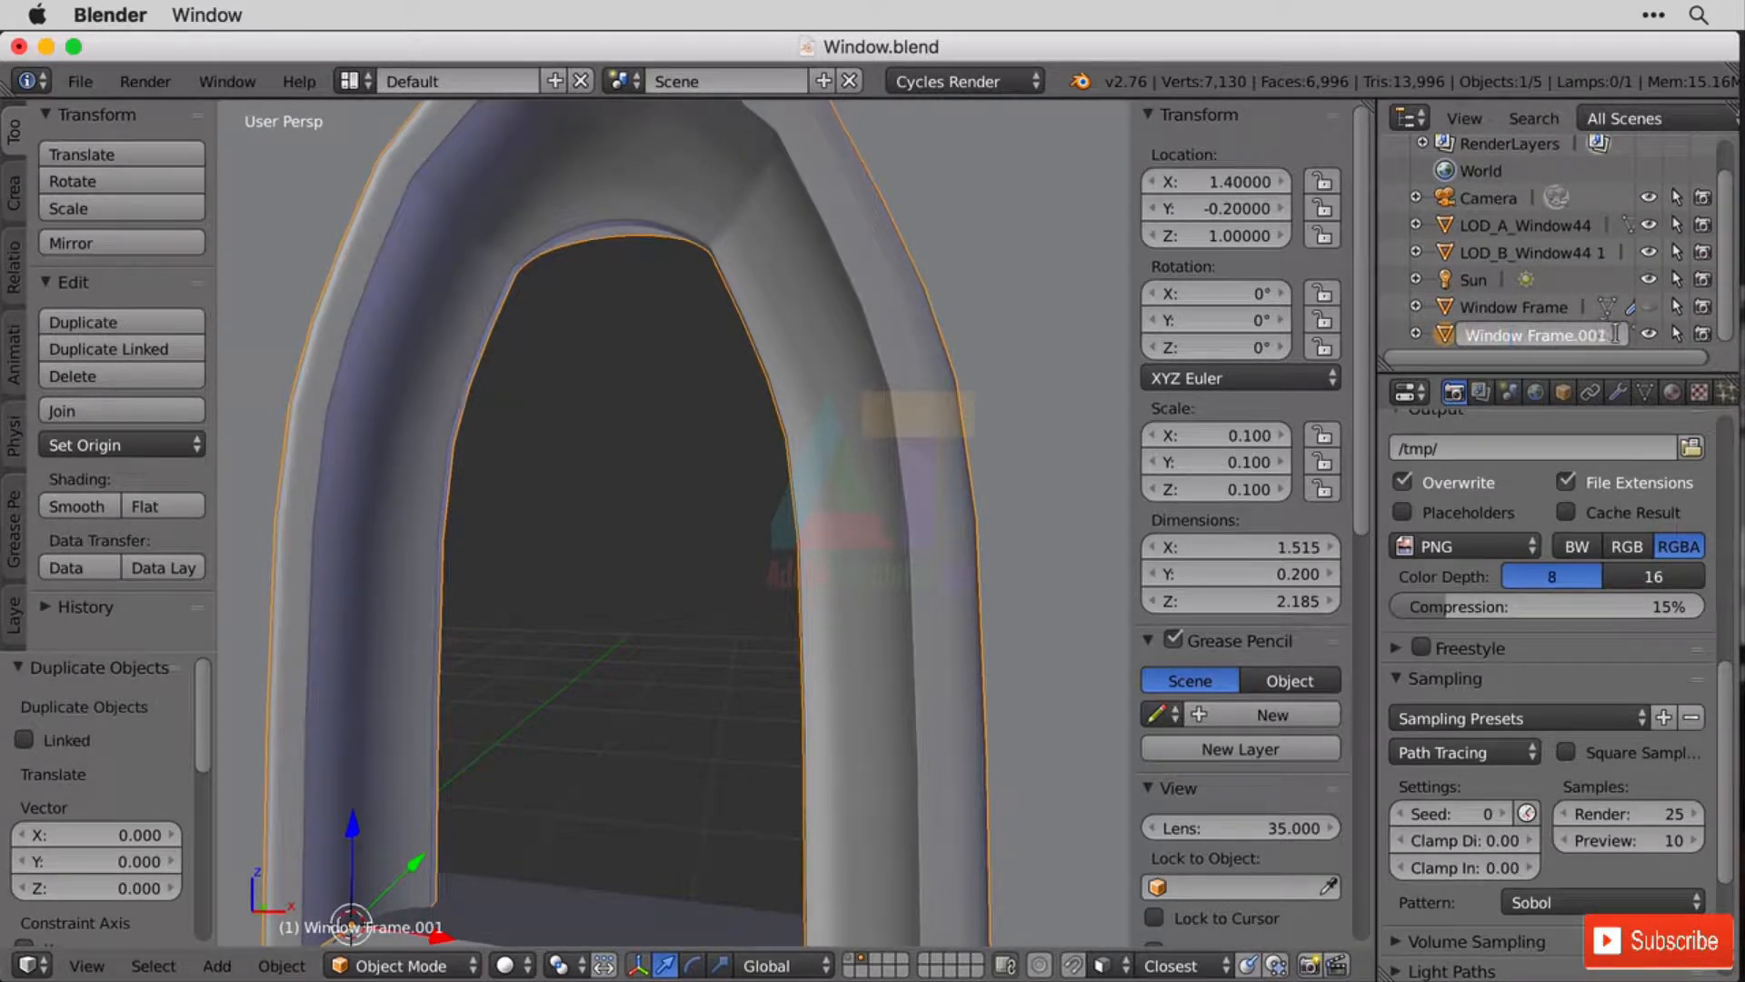
left_click_drag(1547, 328, 1582, 329)
type("Pro")
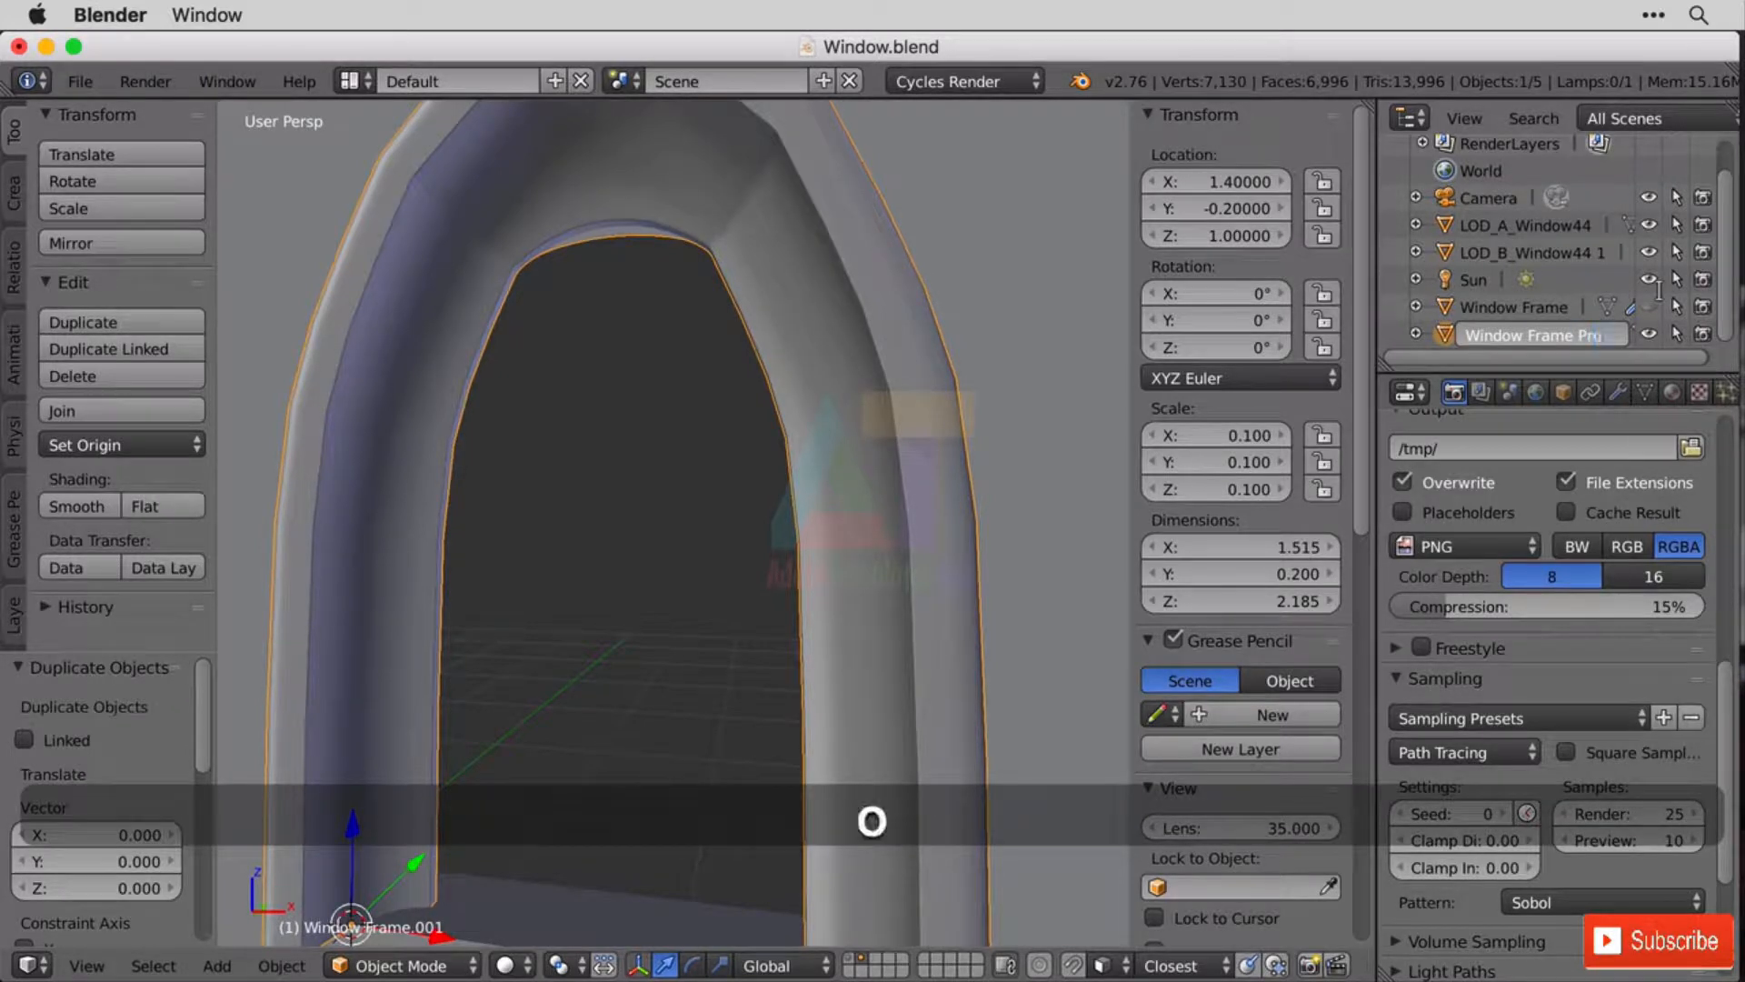
type("file Curve")
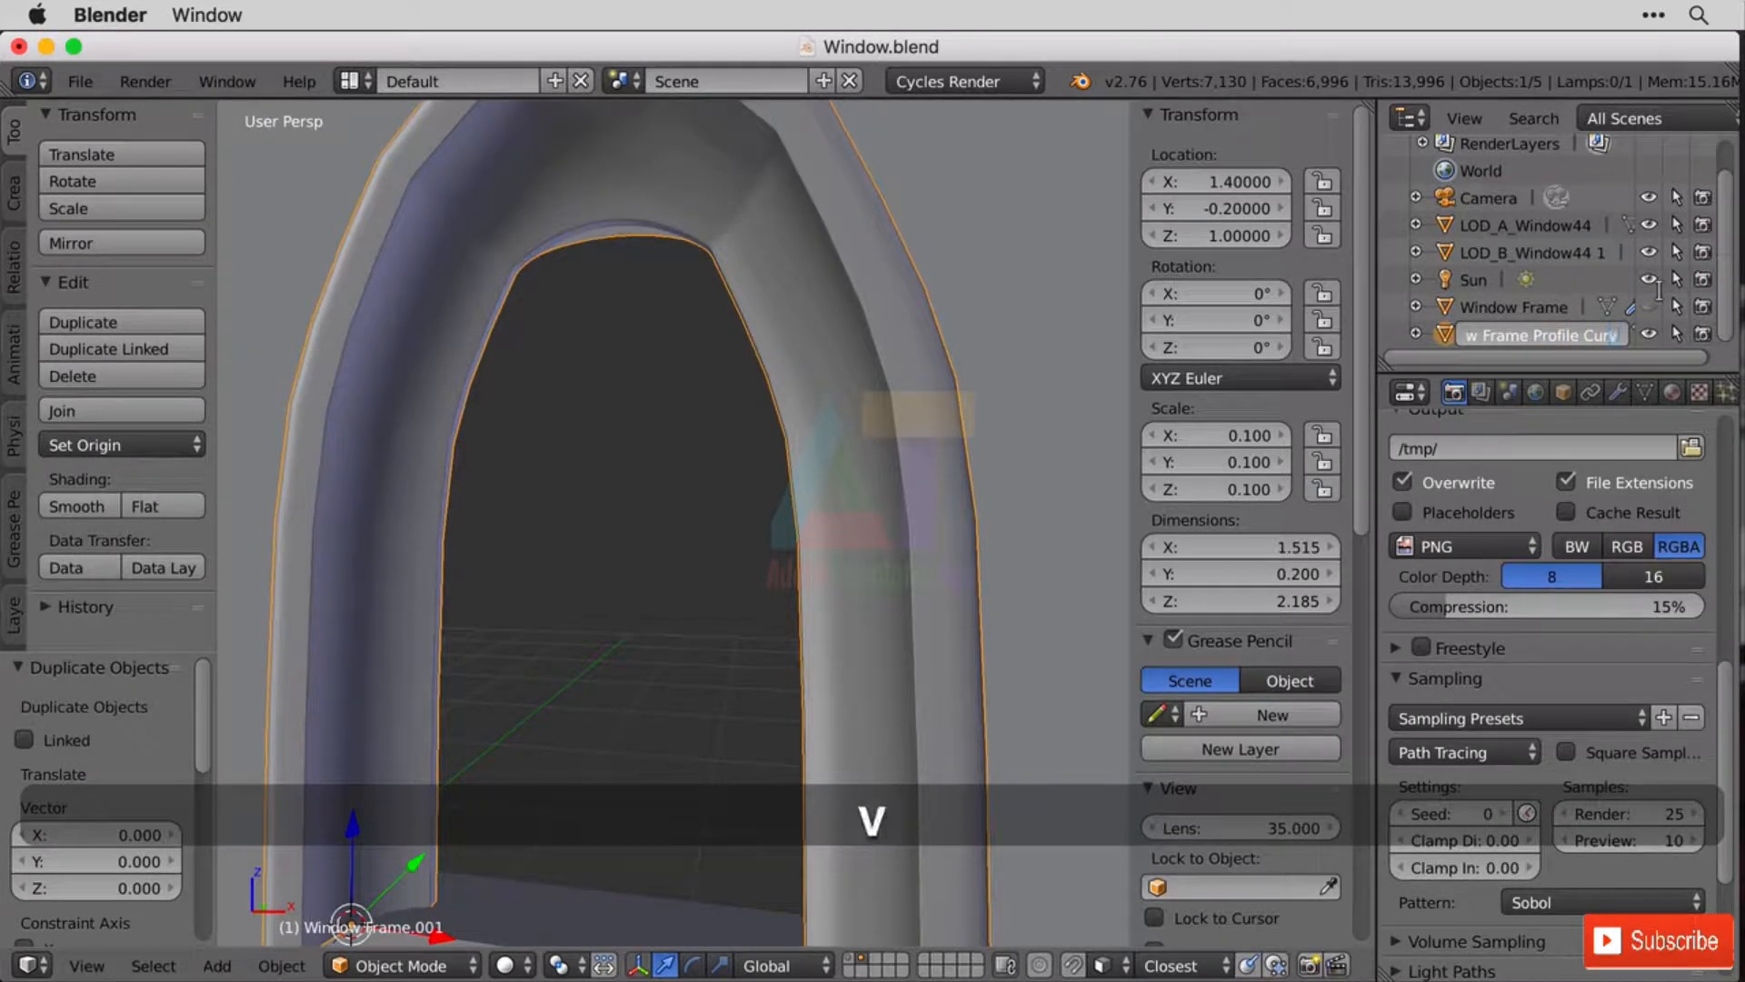
key("Return")
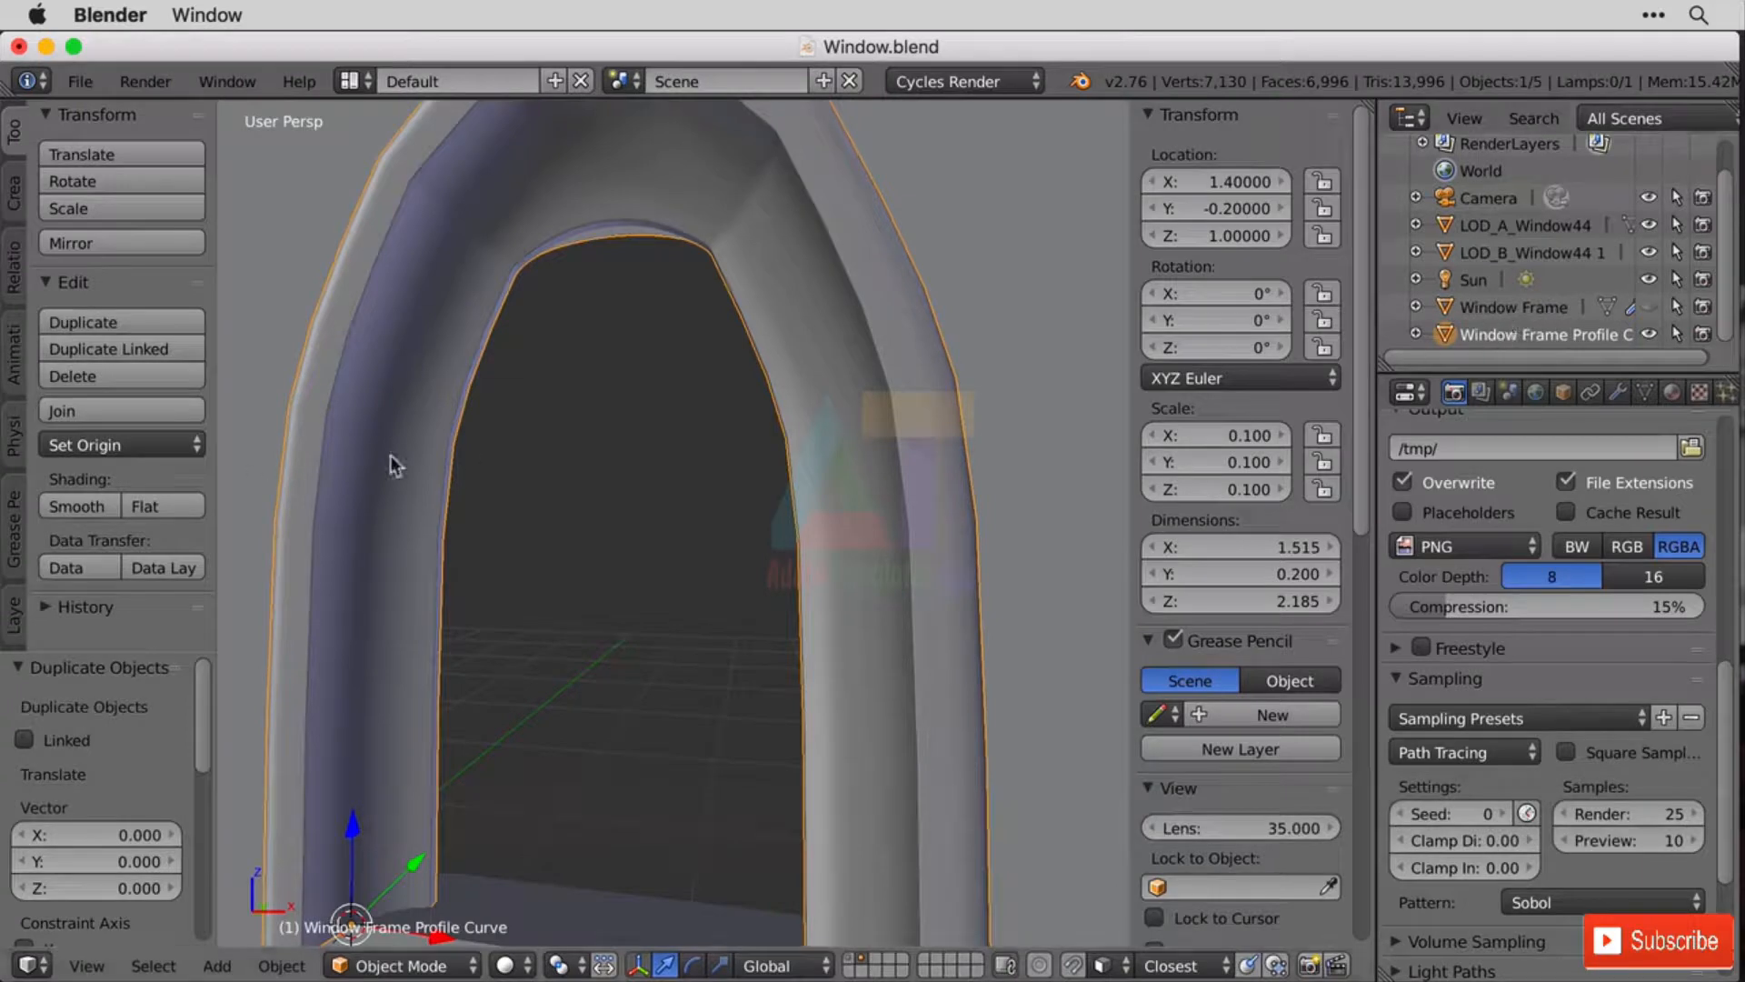
Delete all vertices of Window Frame Profile Curve above its base in wireframe display, leaving only the two end profiles.
key("Tab")
scroll(722, 514, "down", 5)
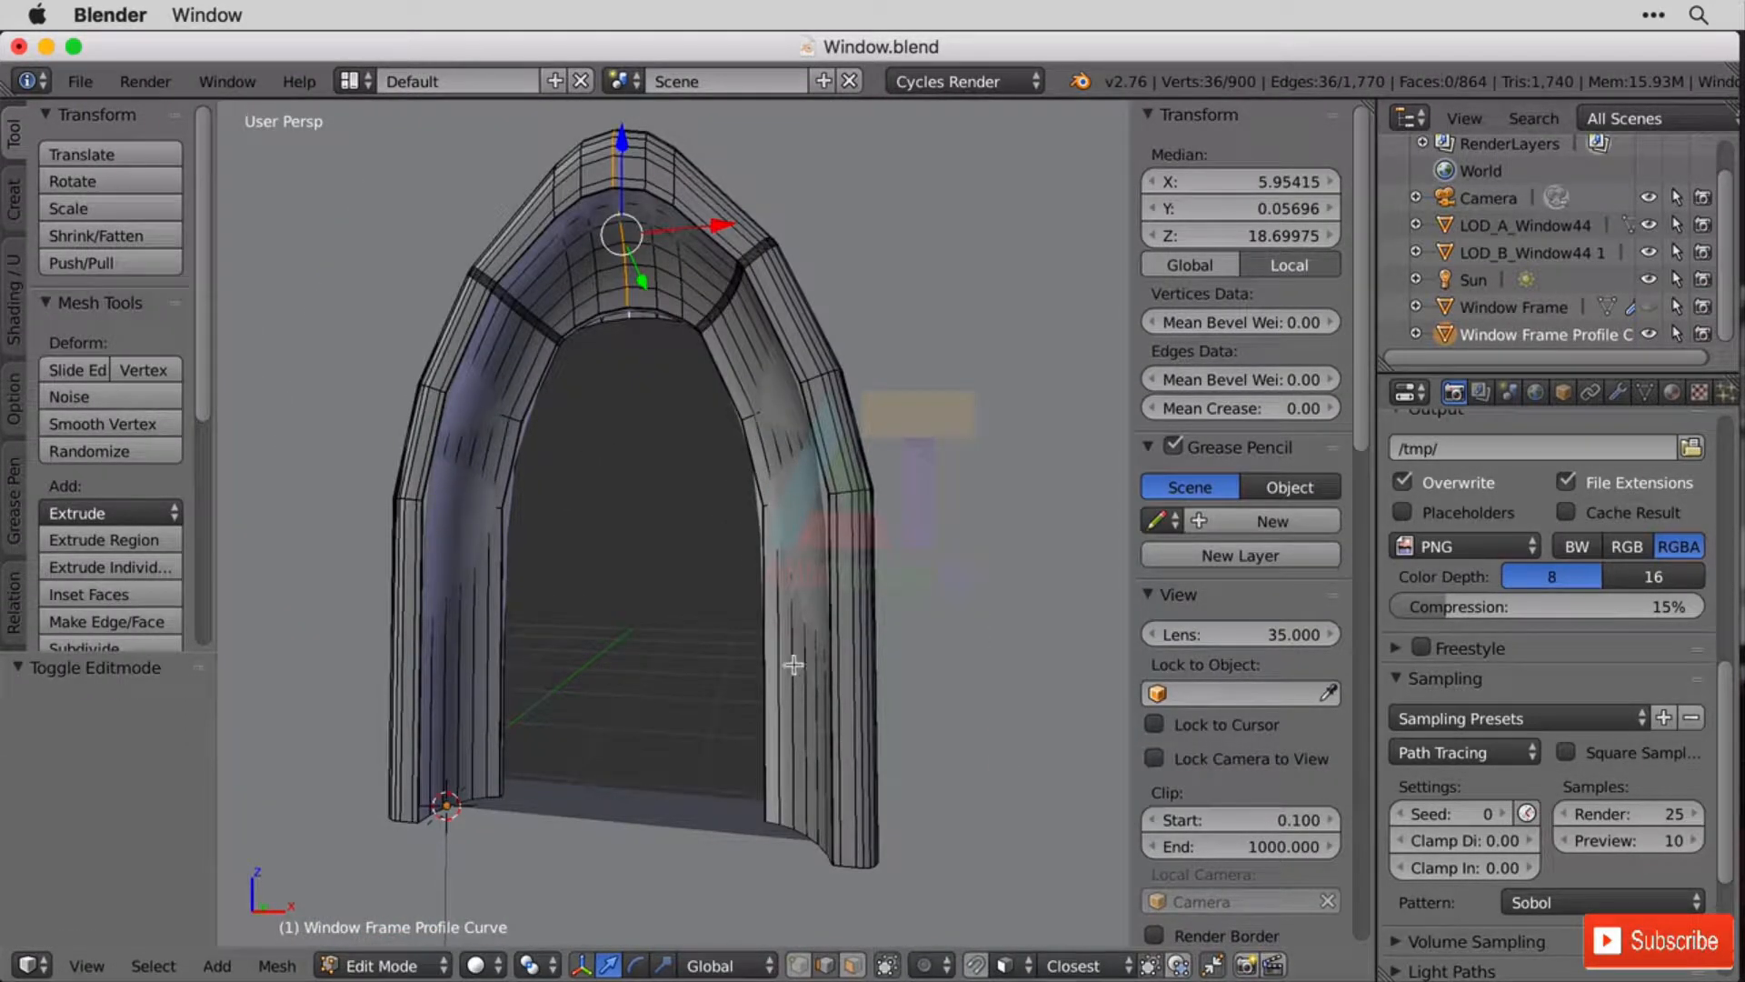
left_click(889, 966)
key("z")
key("z")
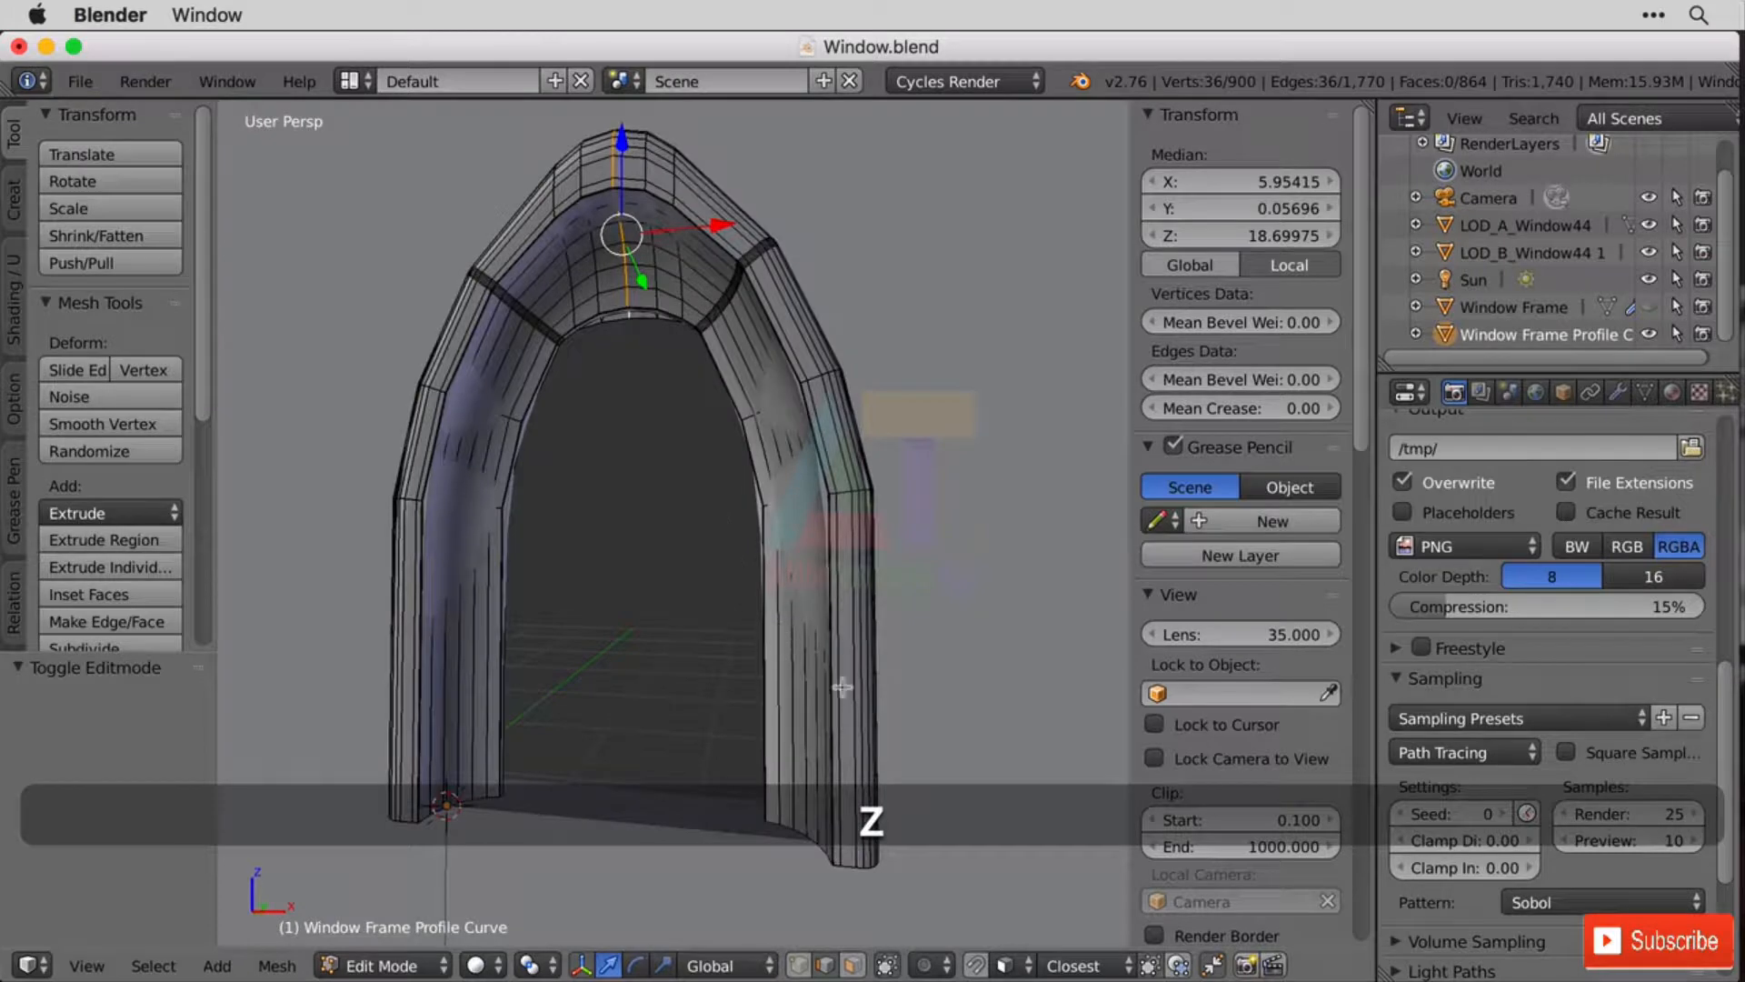
key("z")
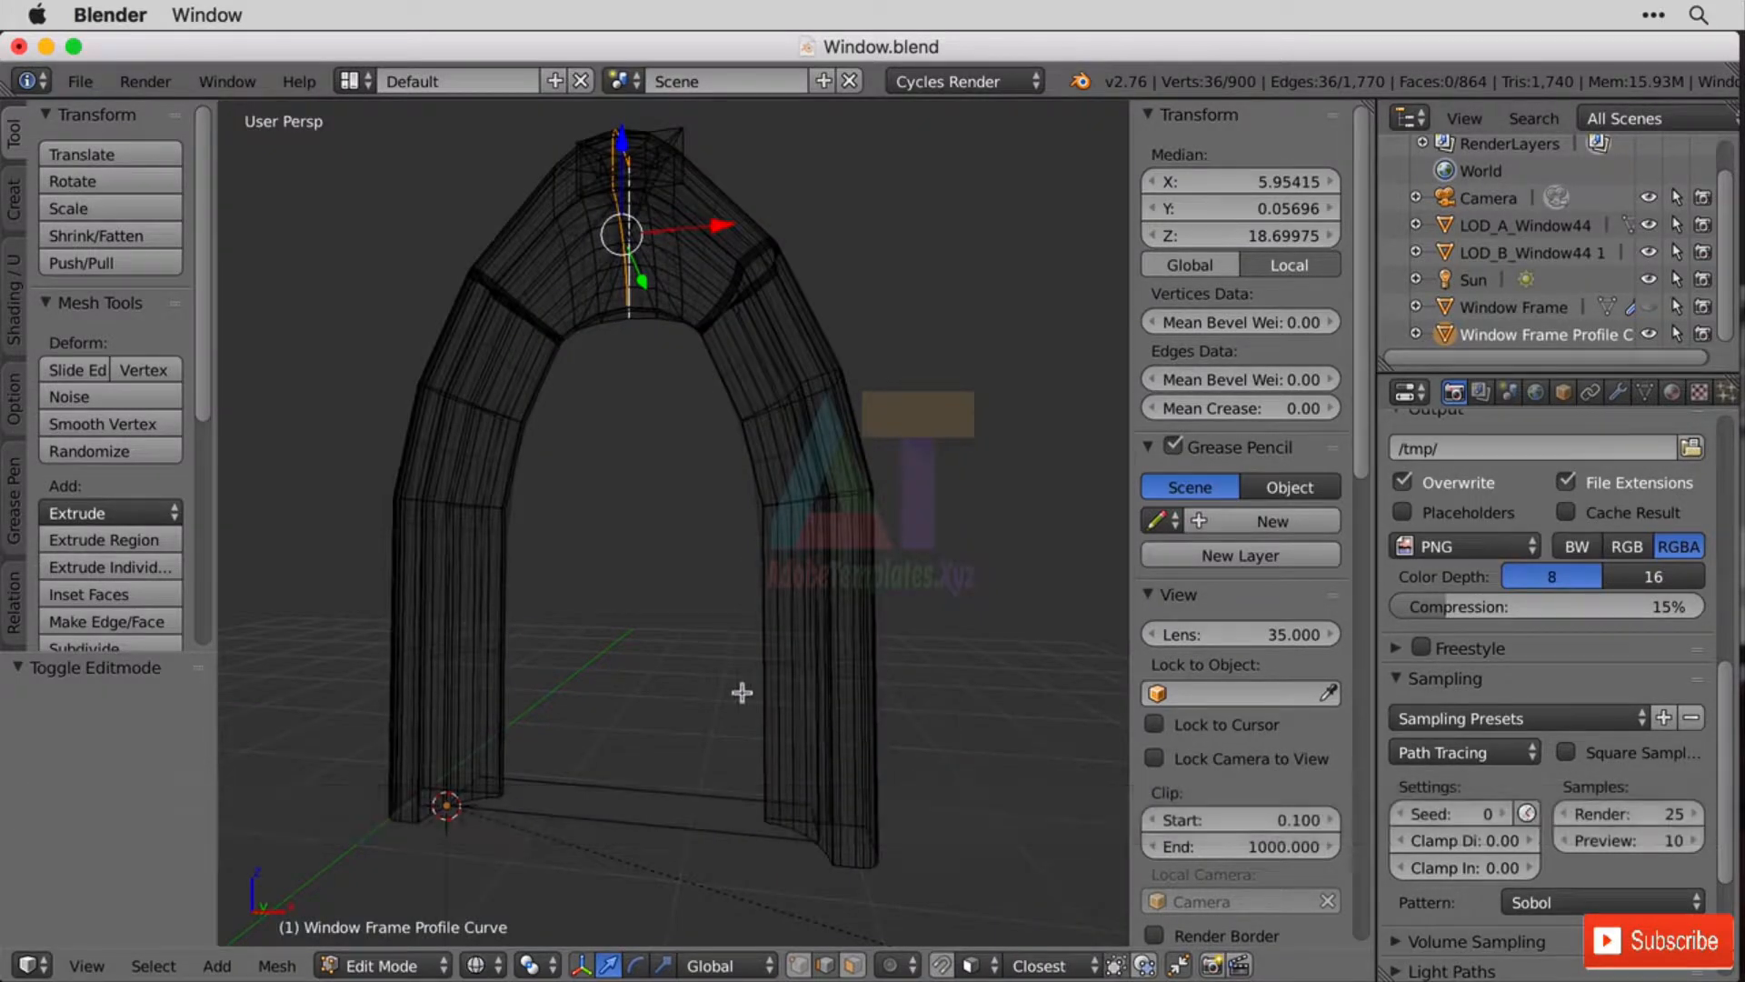
left_click(825, 965)
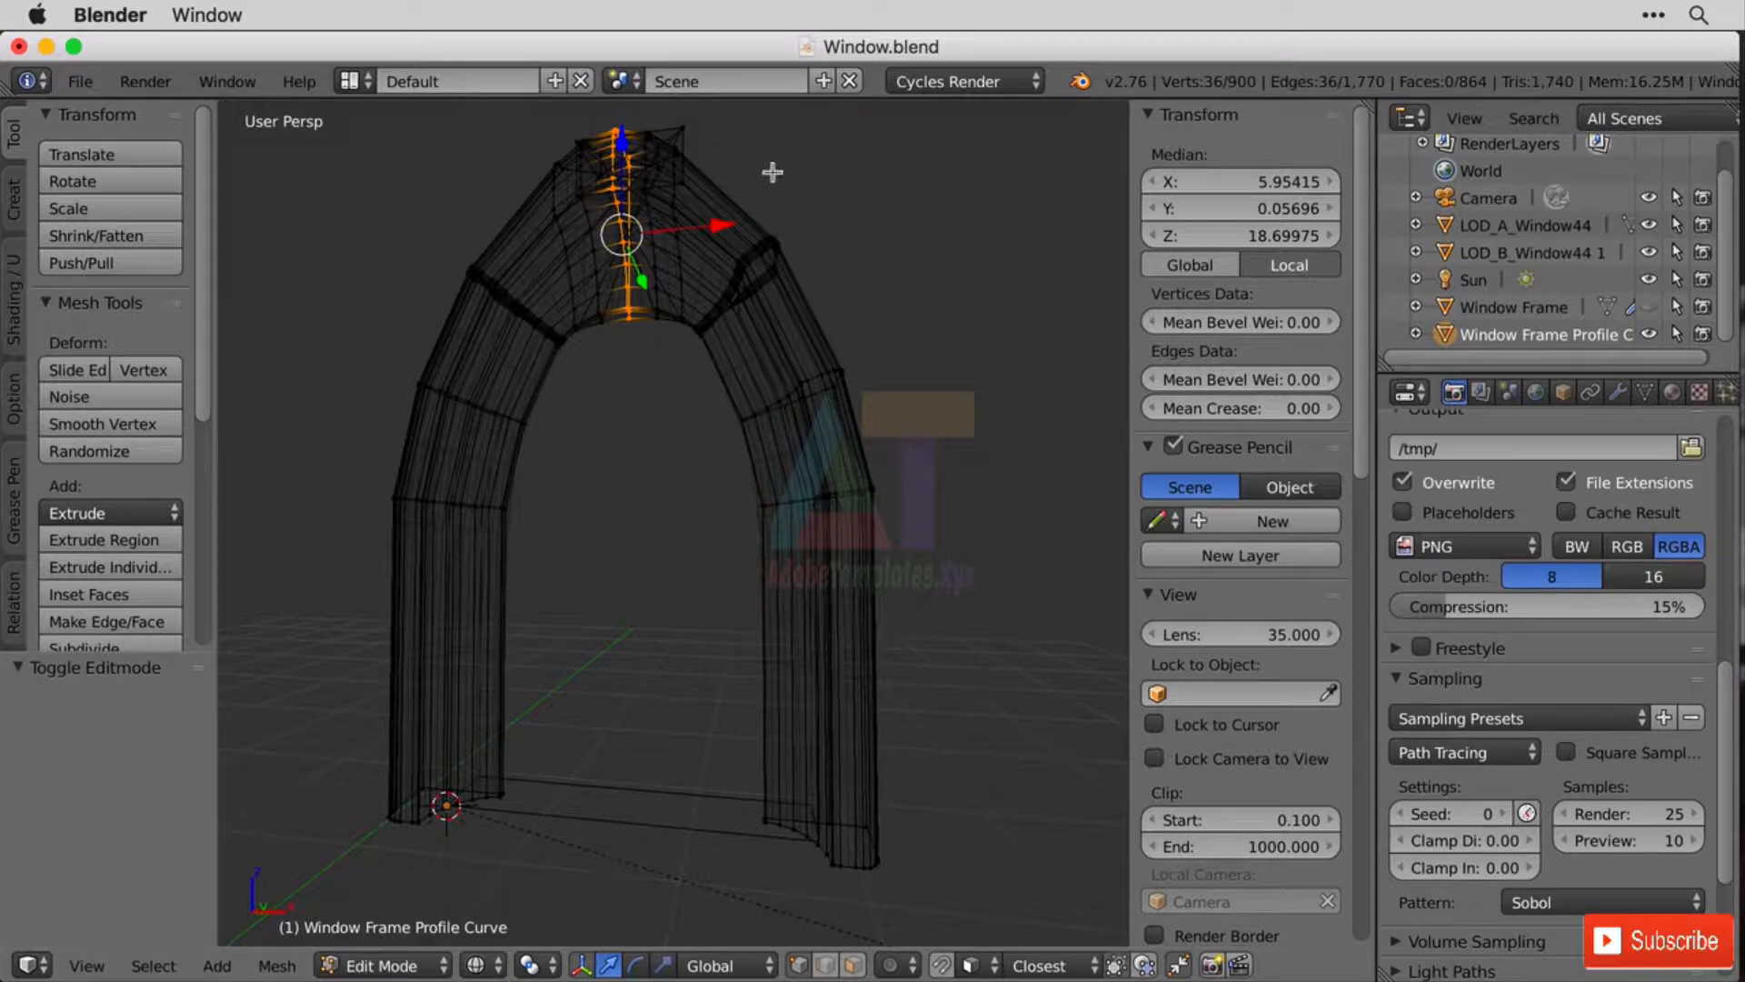
key("b")
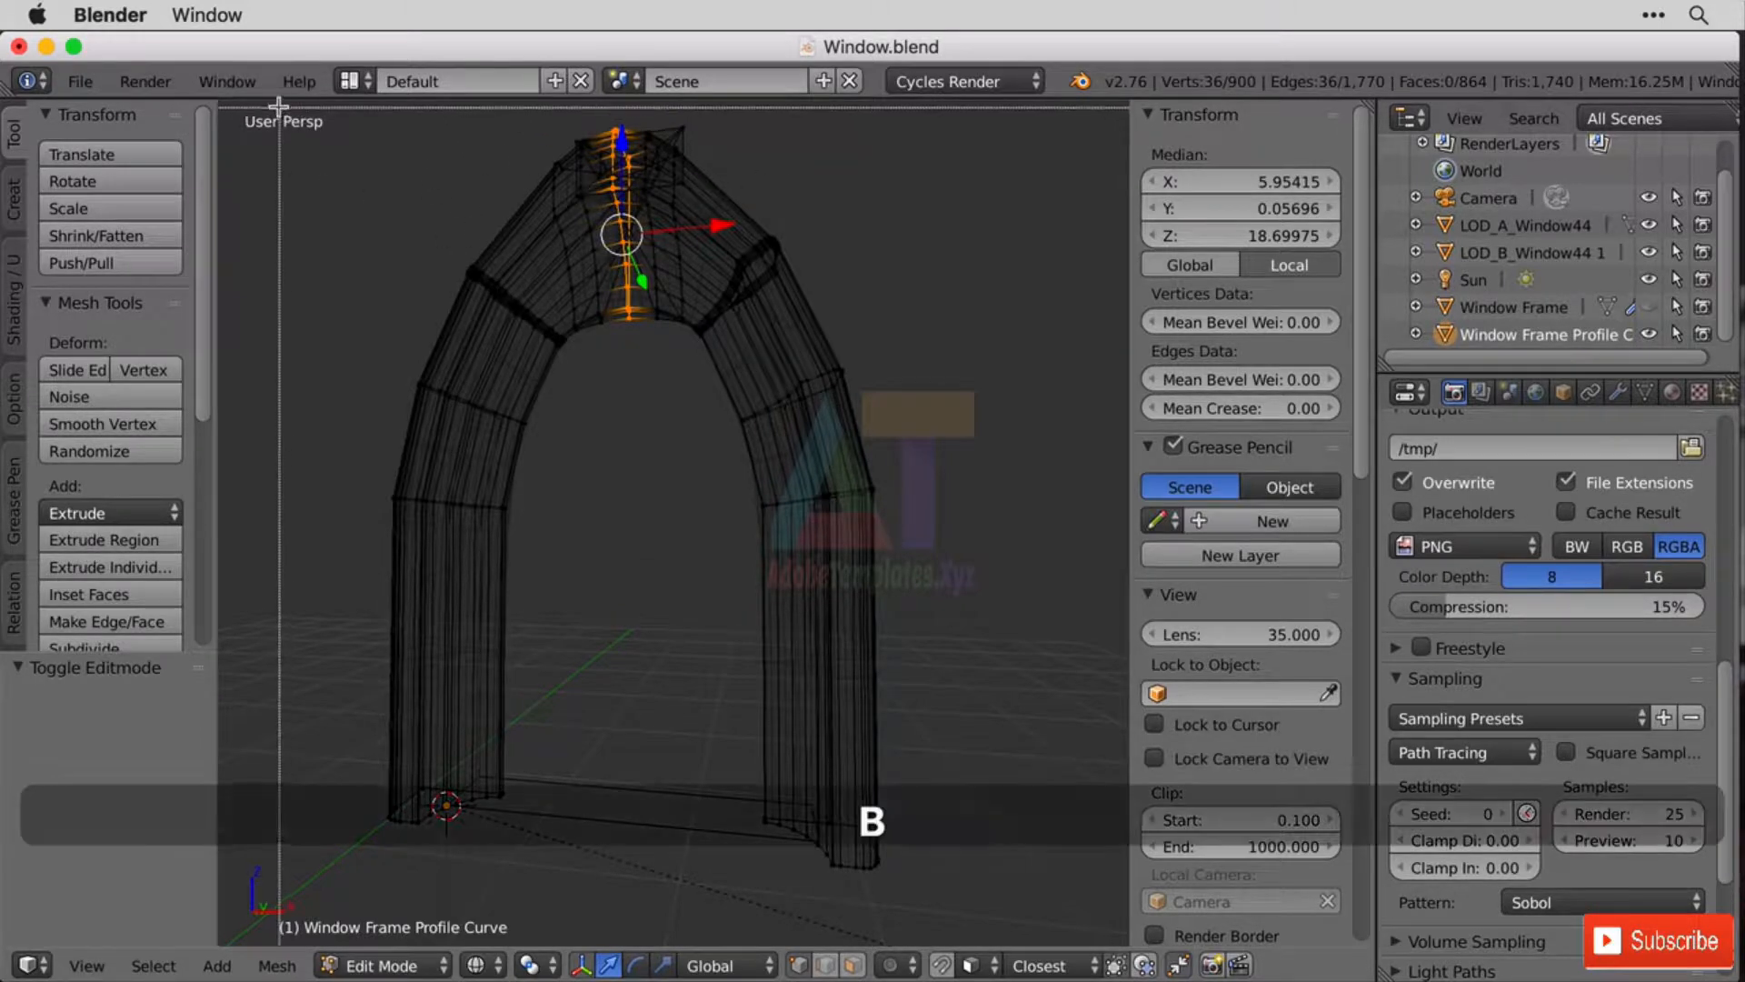
left_click_drag(280, 108, 1071, 586)
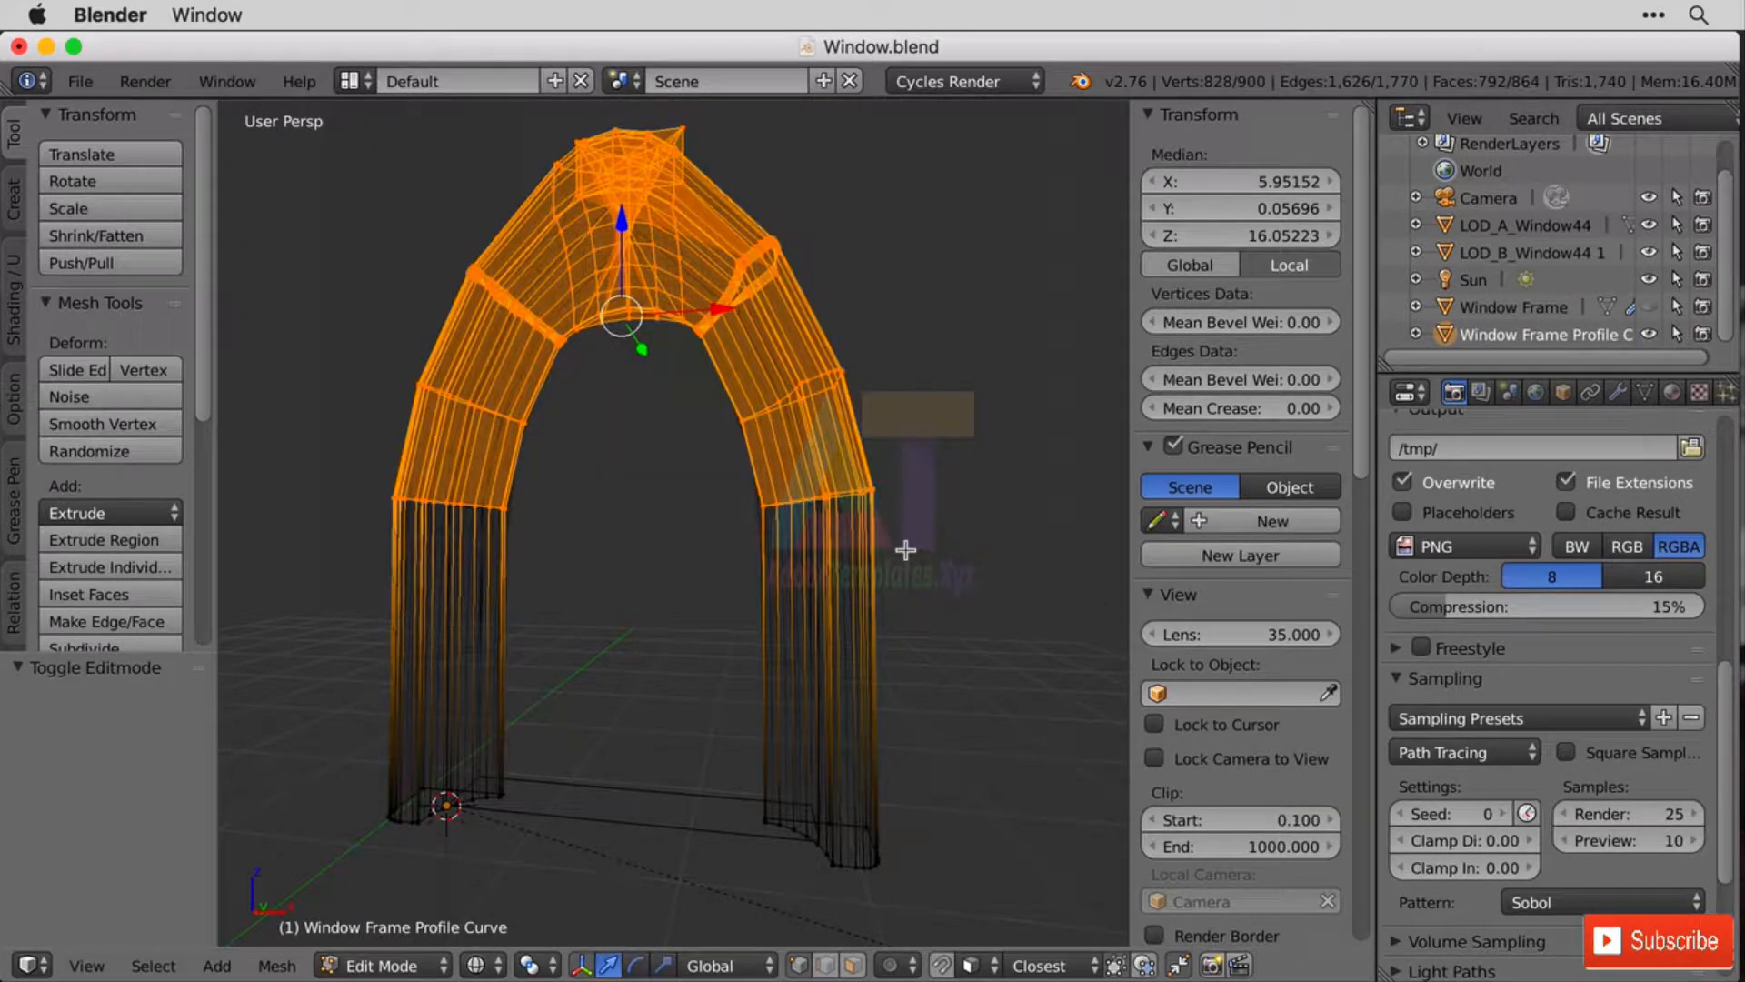
key("x")
key("Return")
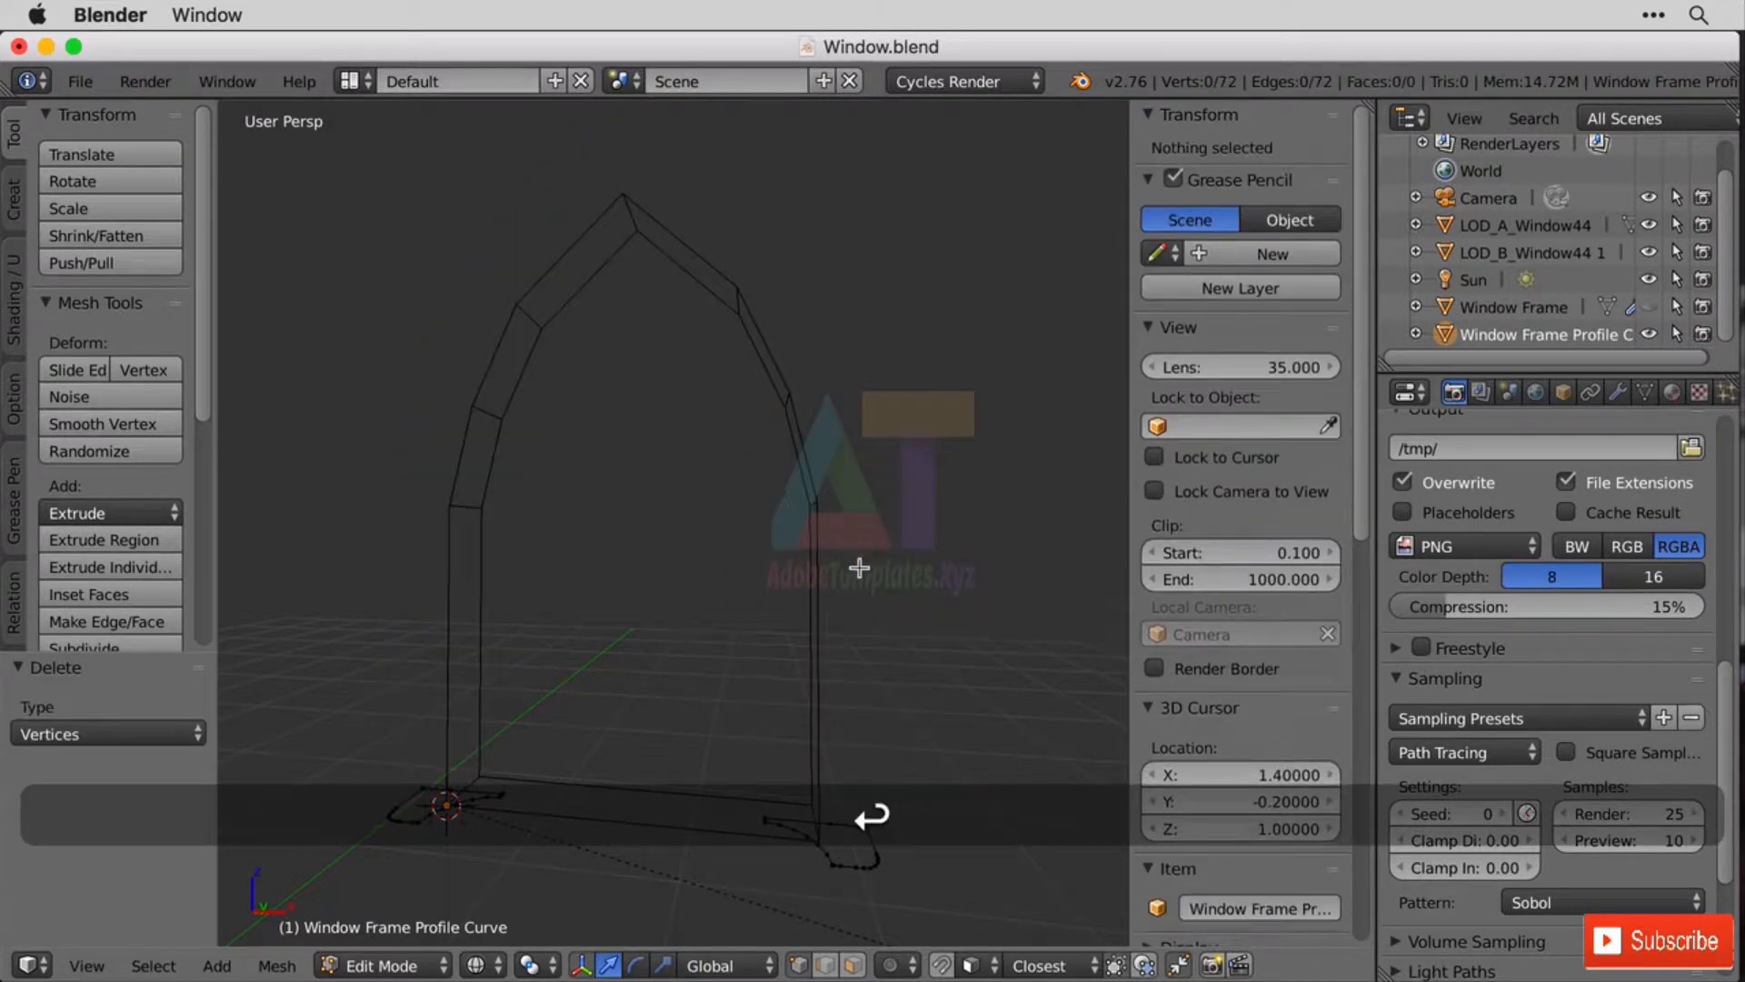
Delete the vertices of the end profile farther along the X axis, keeping only the profile at the object's origin.
left_click(702, 601)
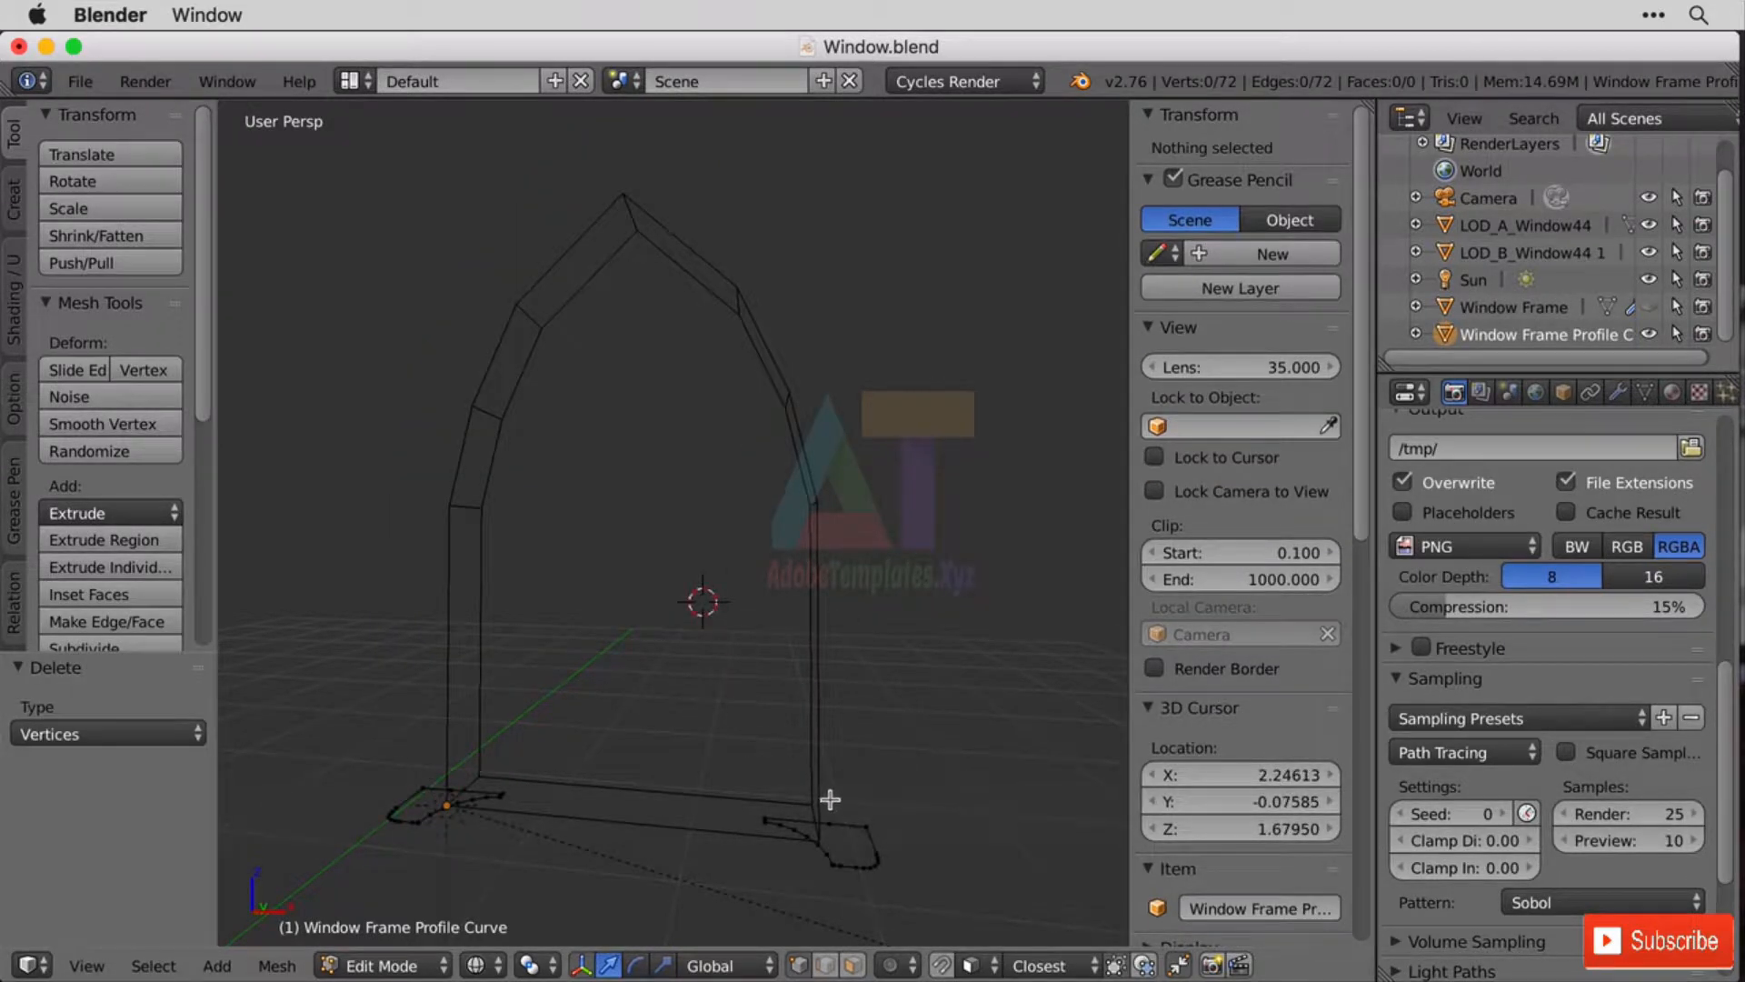
key("b")
left_click_drag(705, 696, 975, 904)
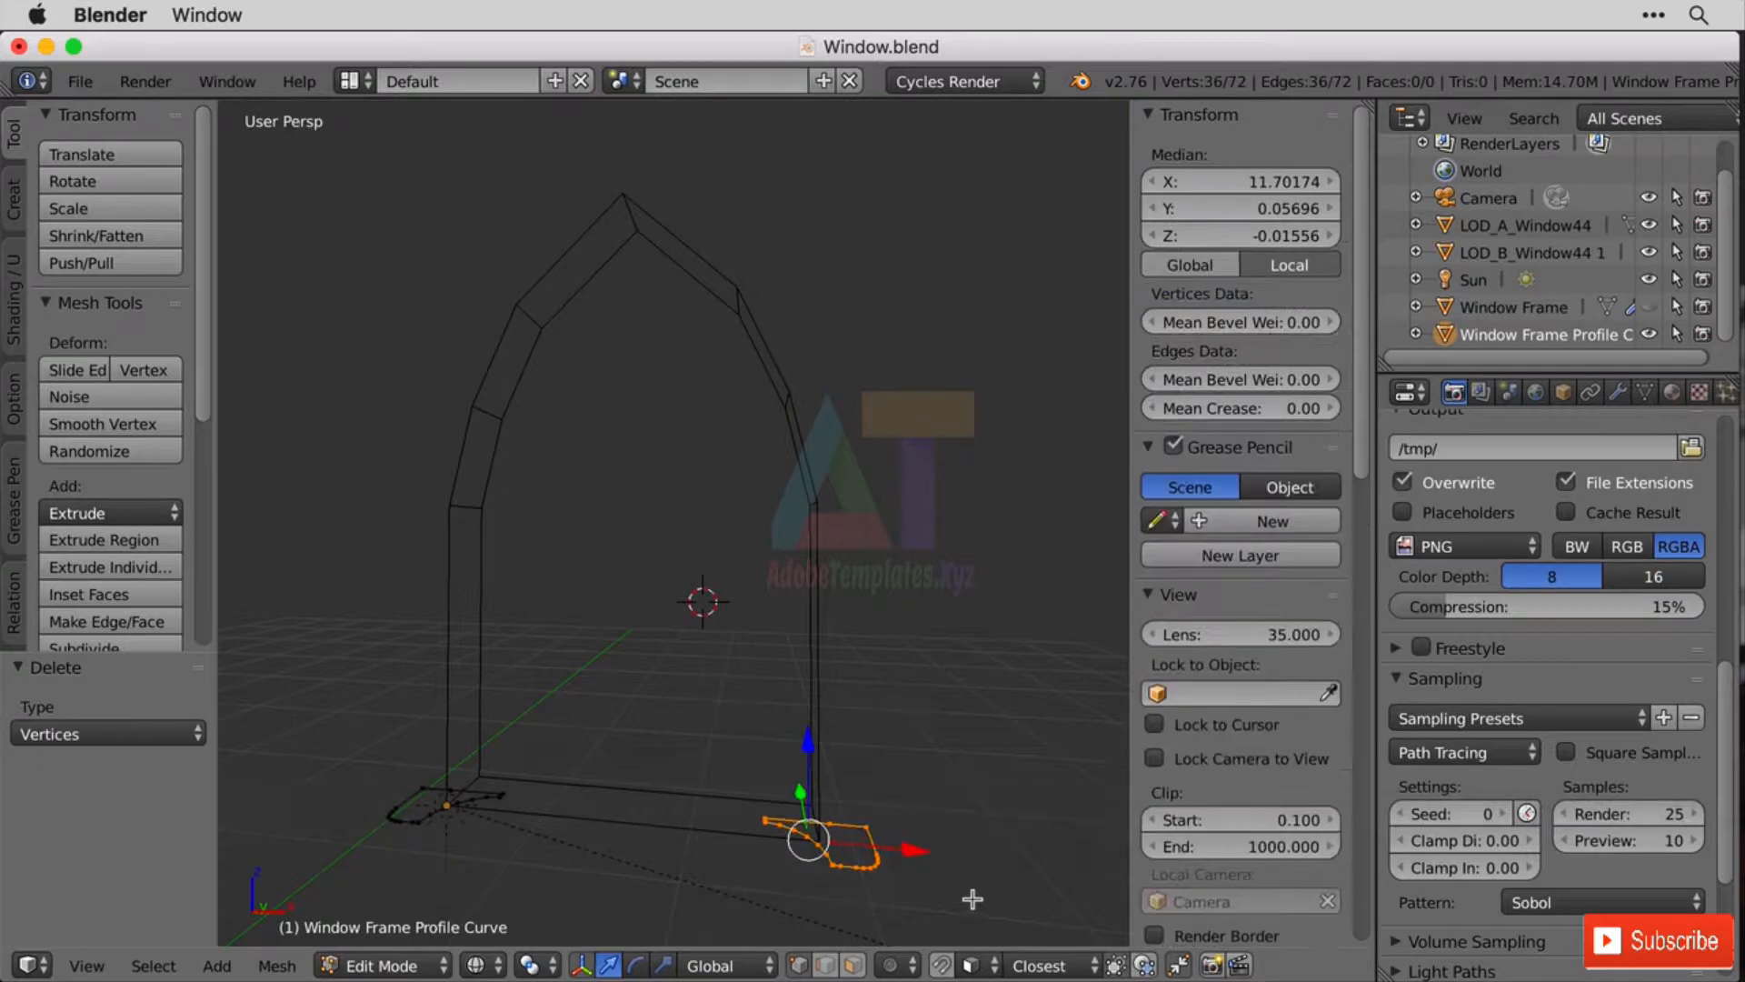
key("x")
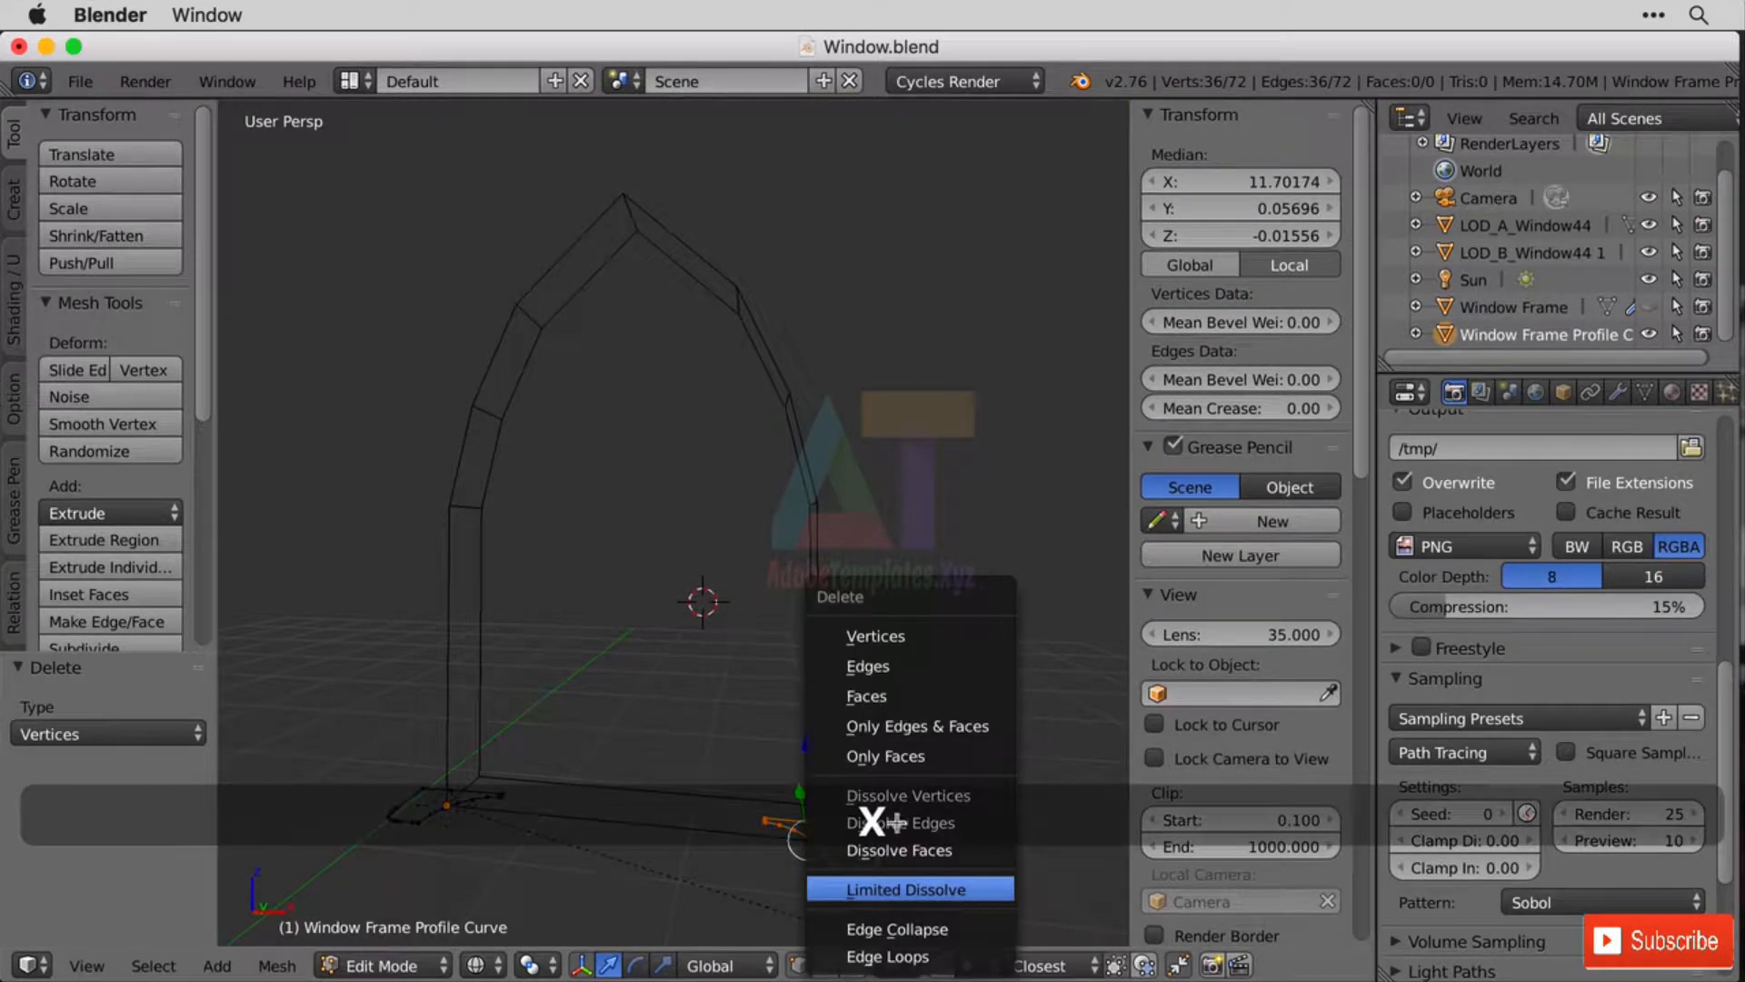
left_click(876, 631)
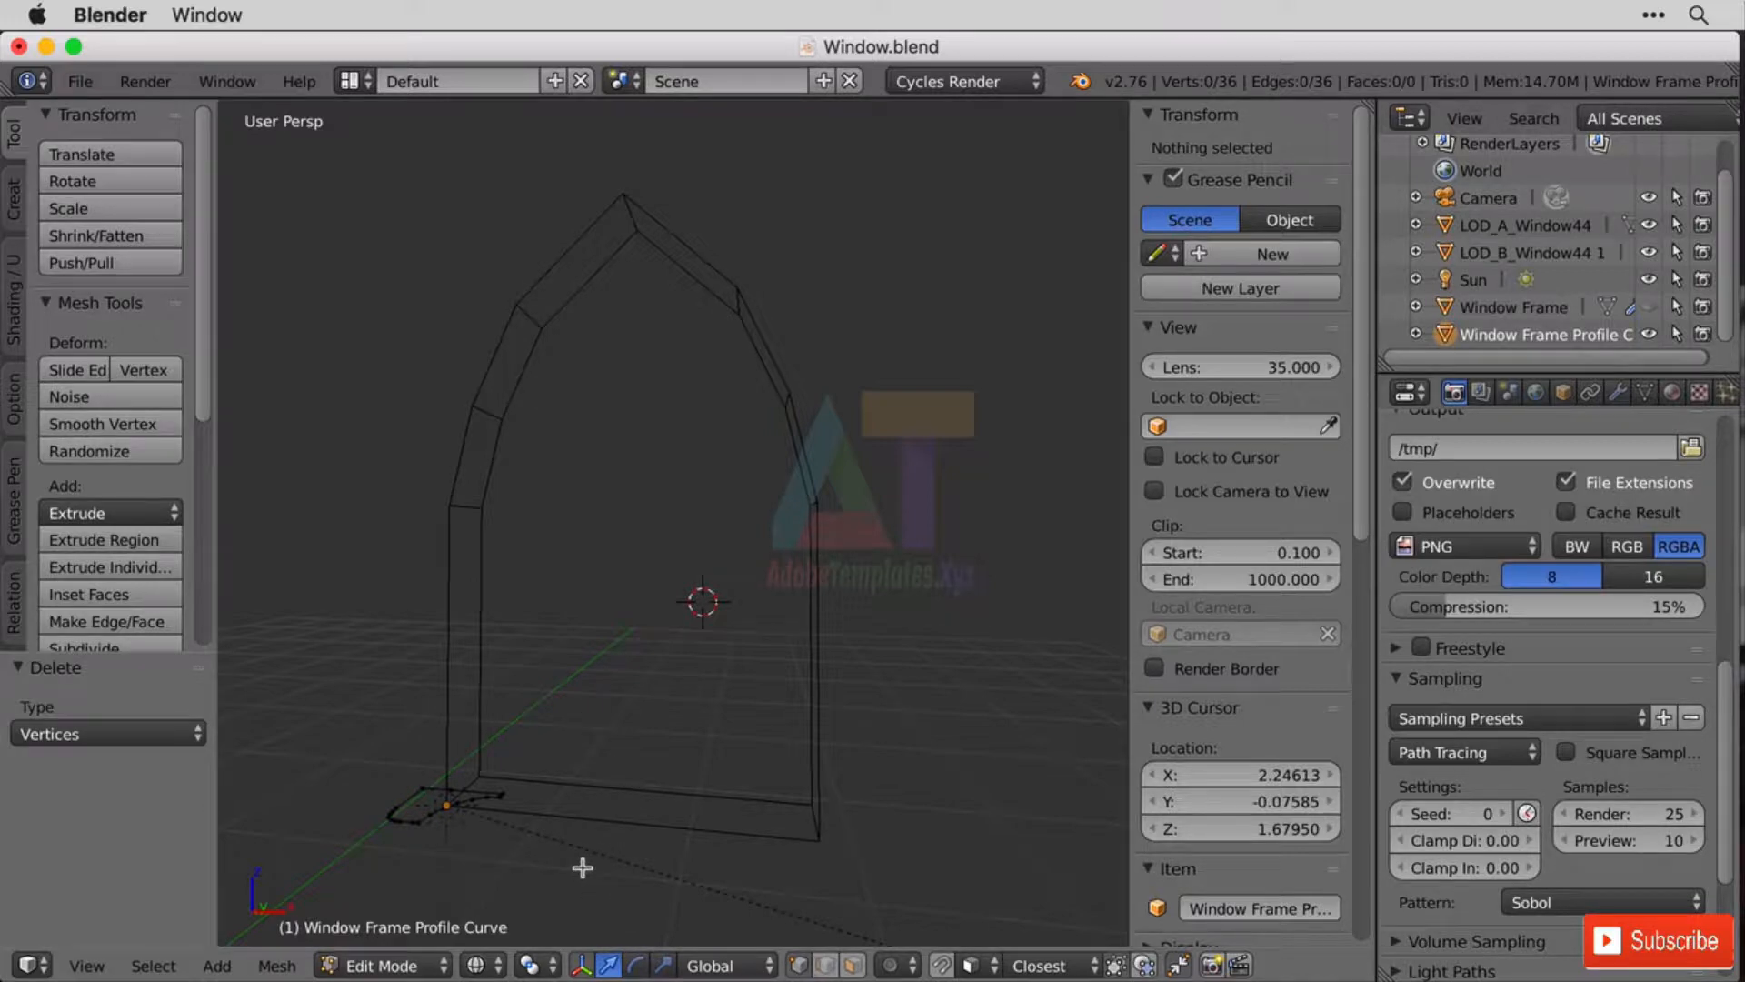
Leave Edit Mode and convert the remaining profile mesh of Window Frame Profile Curve to a curve.
key("Tab")
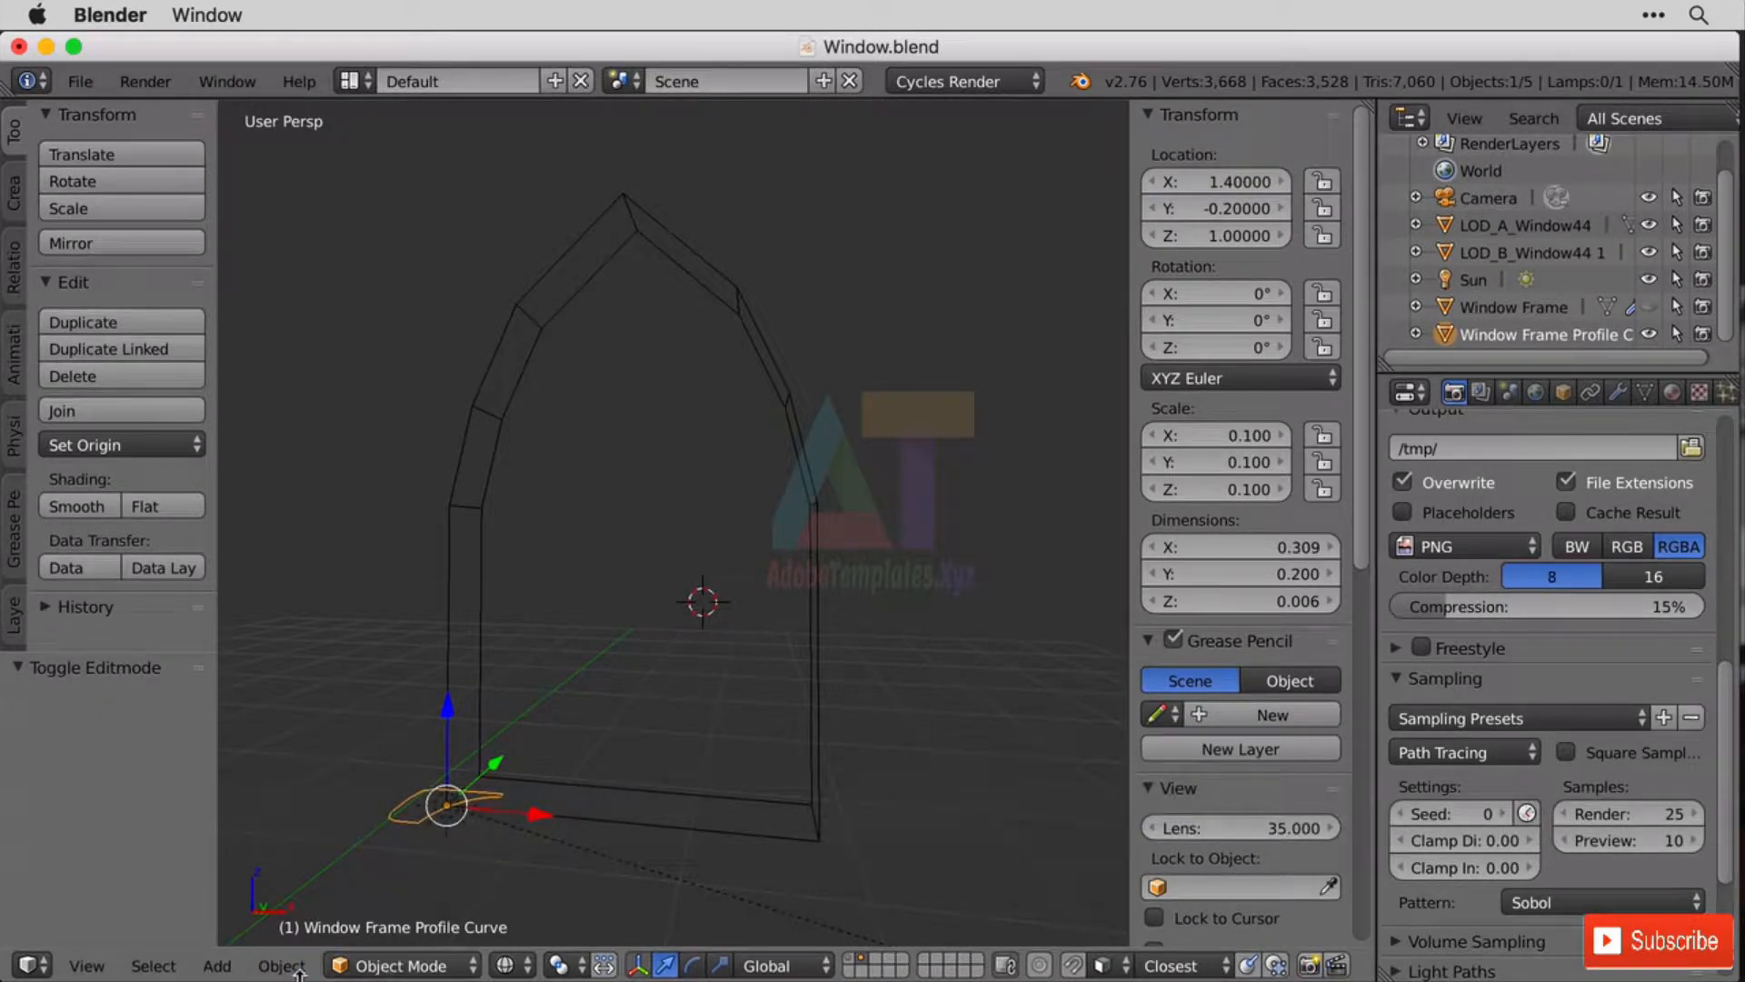
left_click(281, 965)
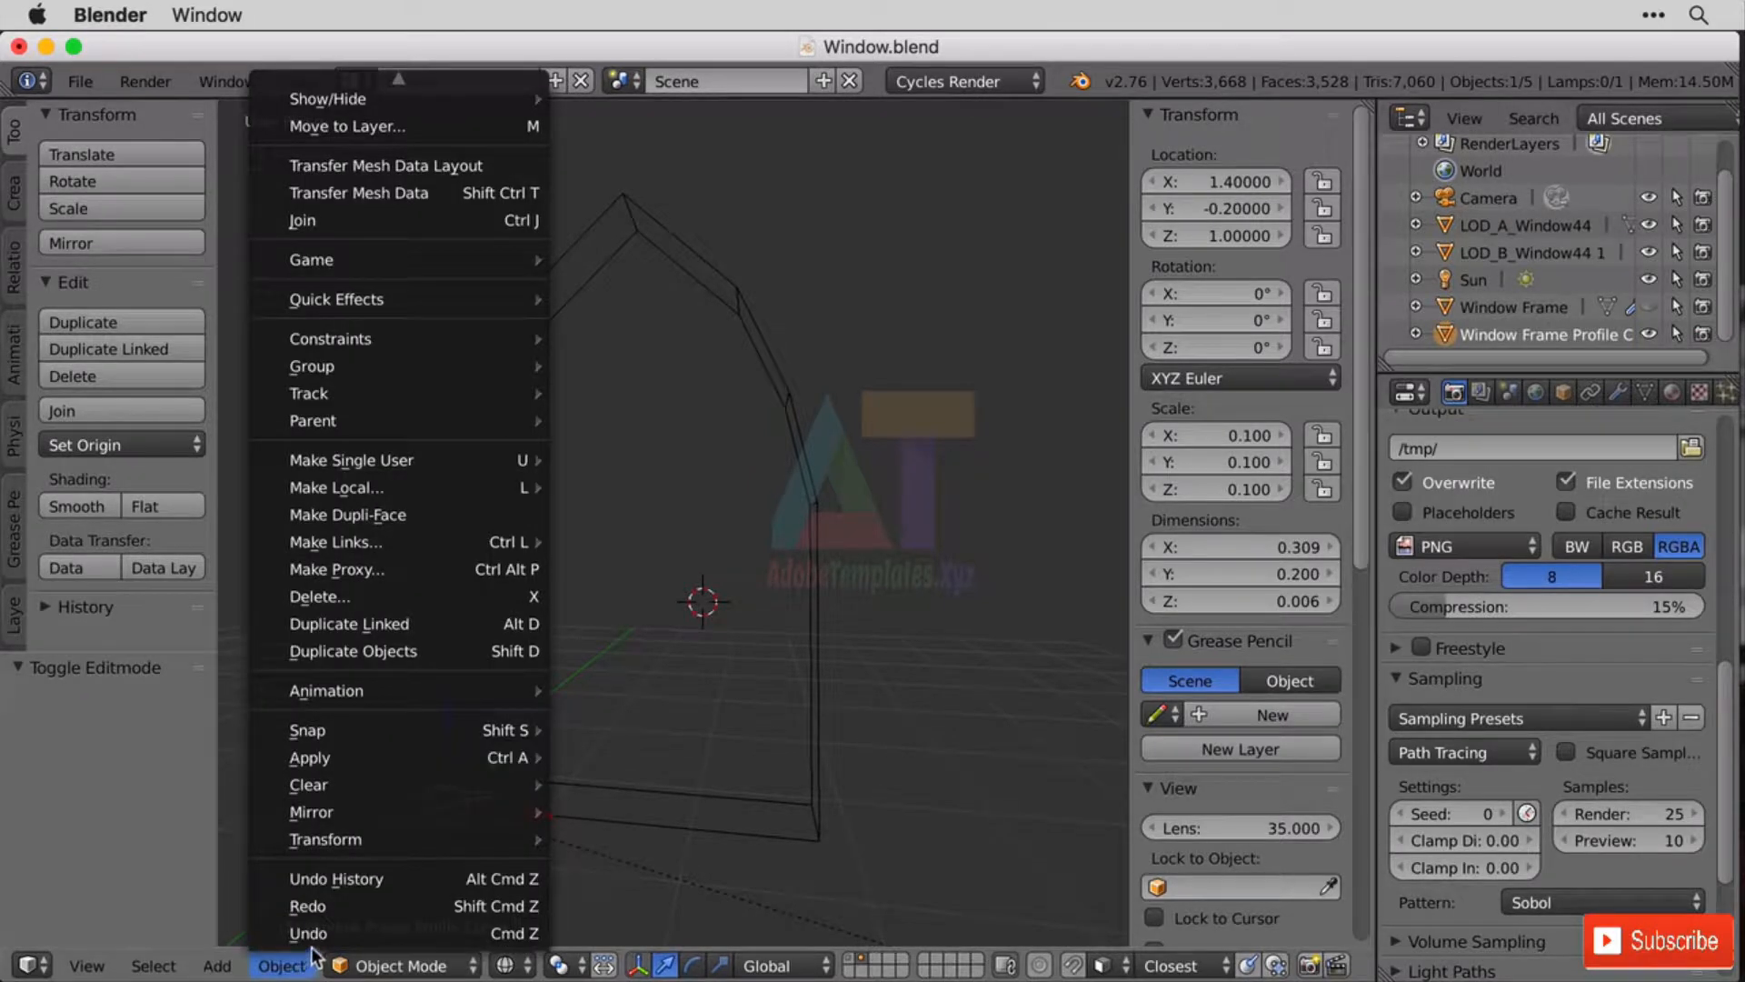
scroll(314, 950, "up", 1)
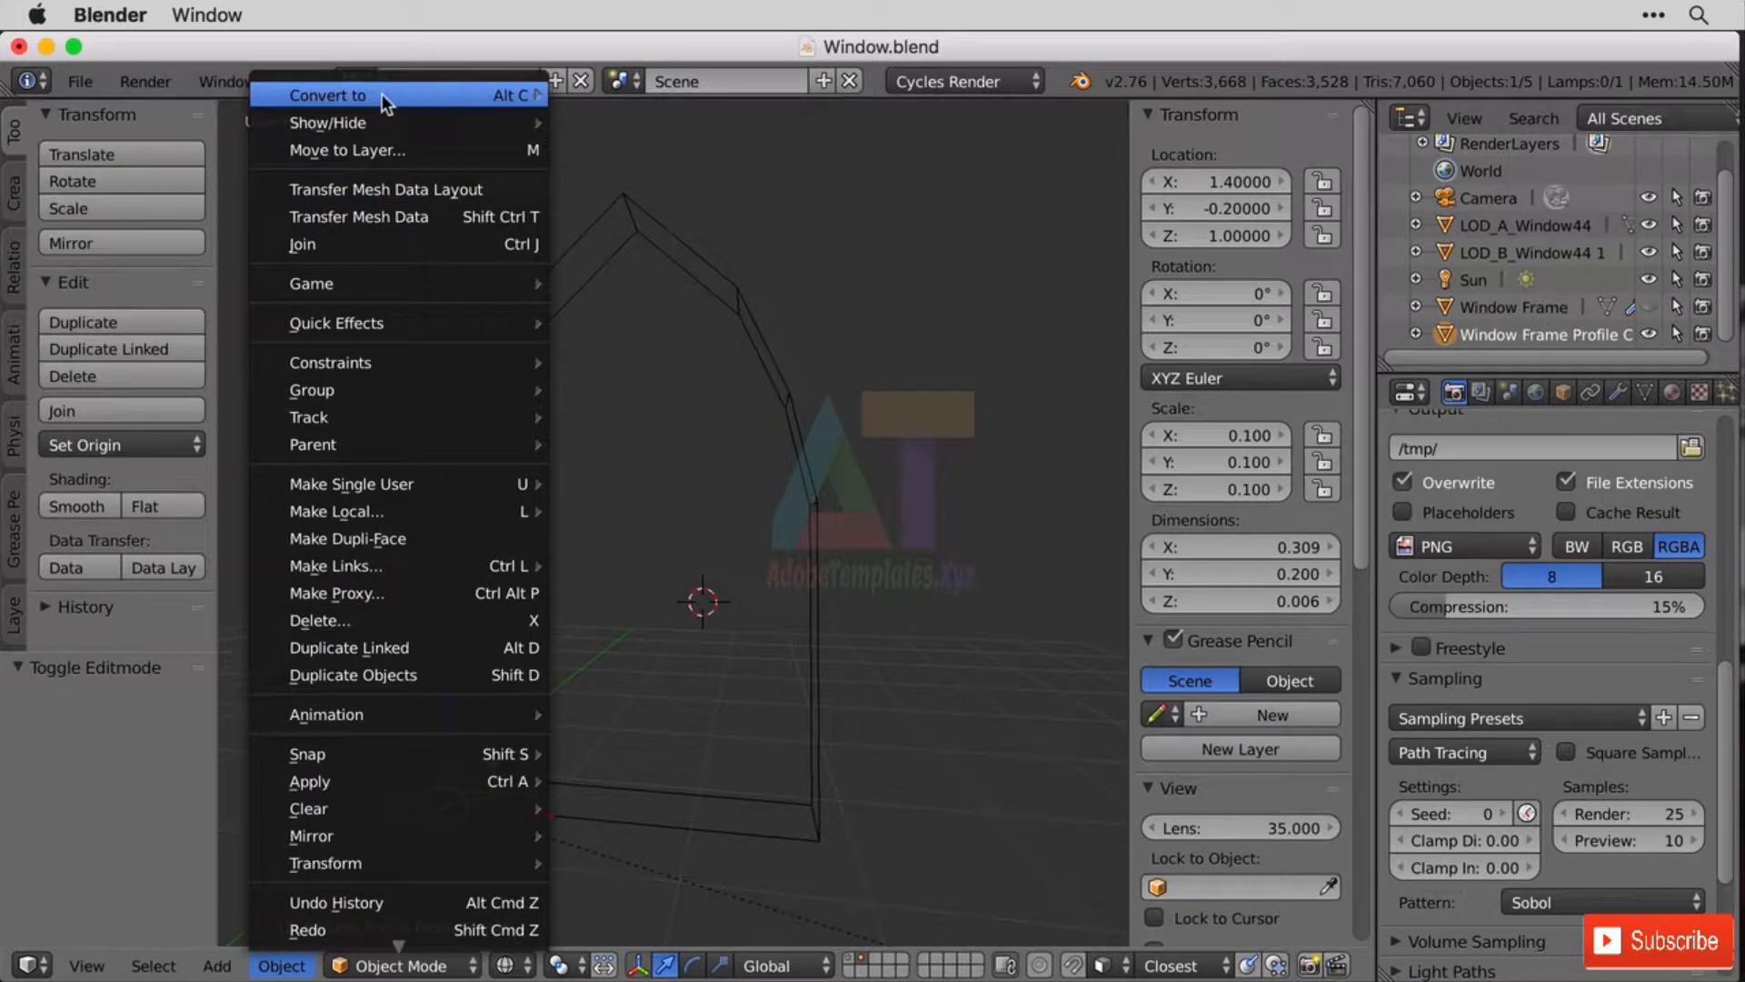
mouse_move(494, 97)
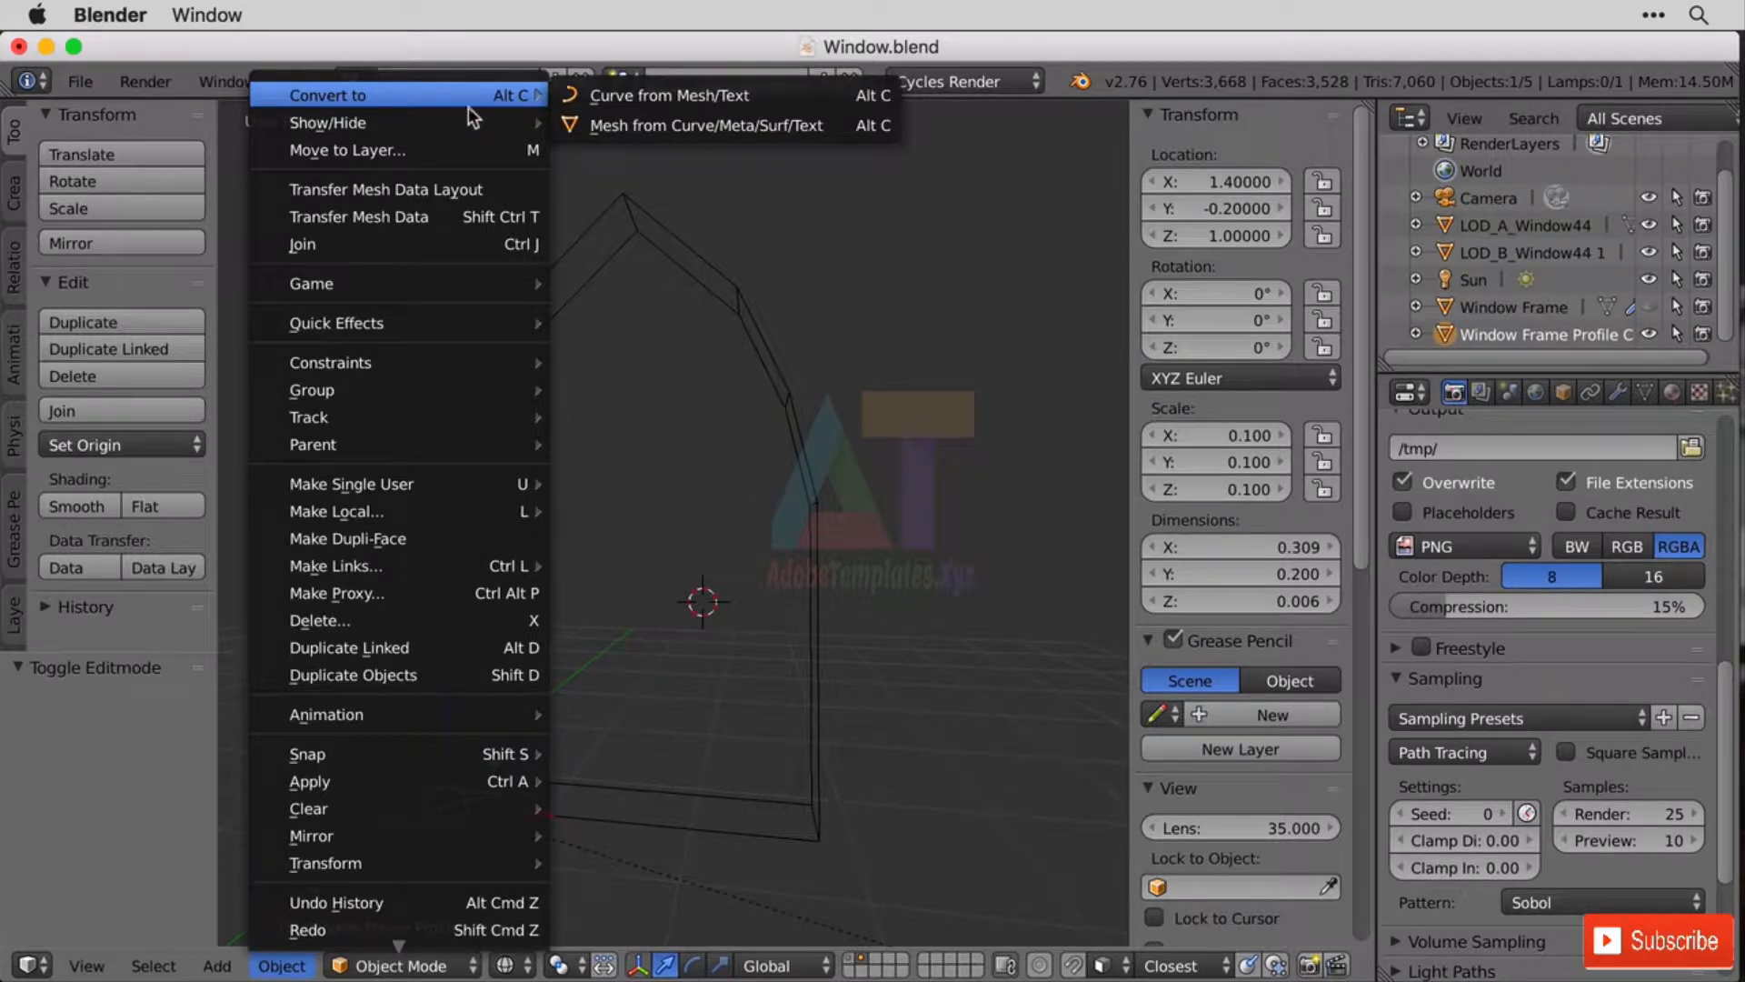
left_click(612, 95)
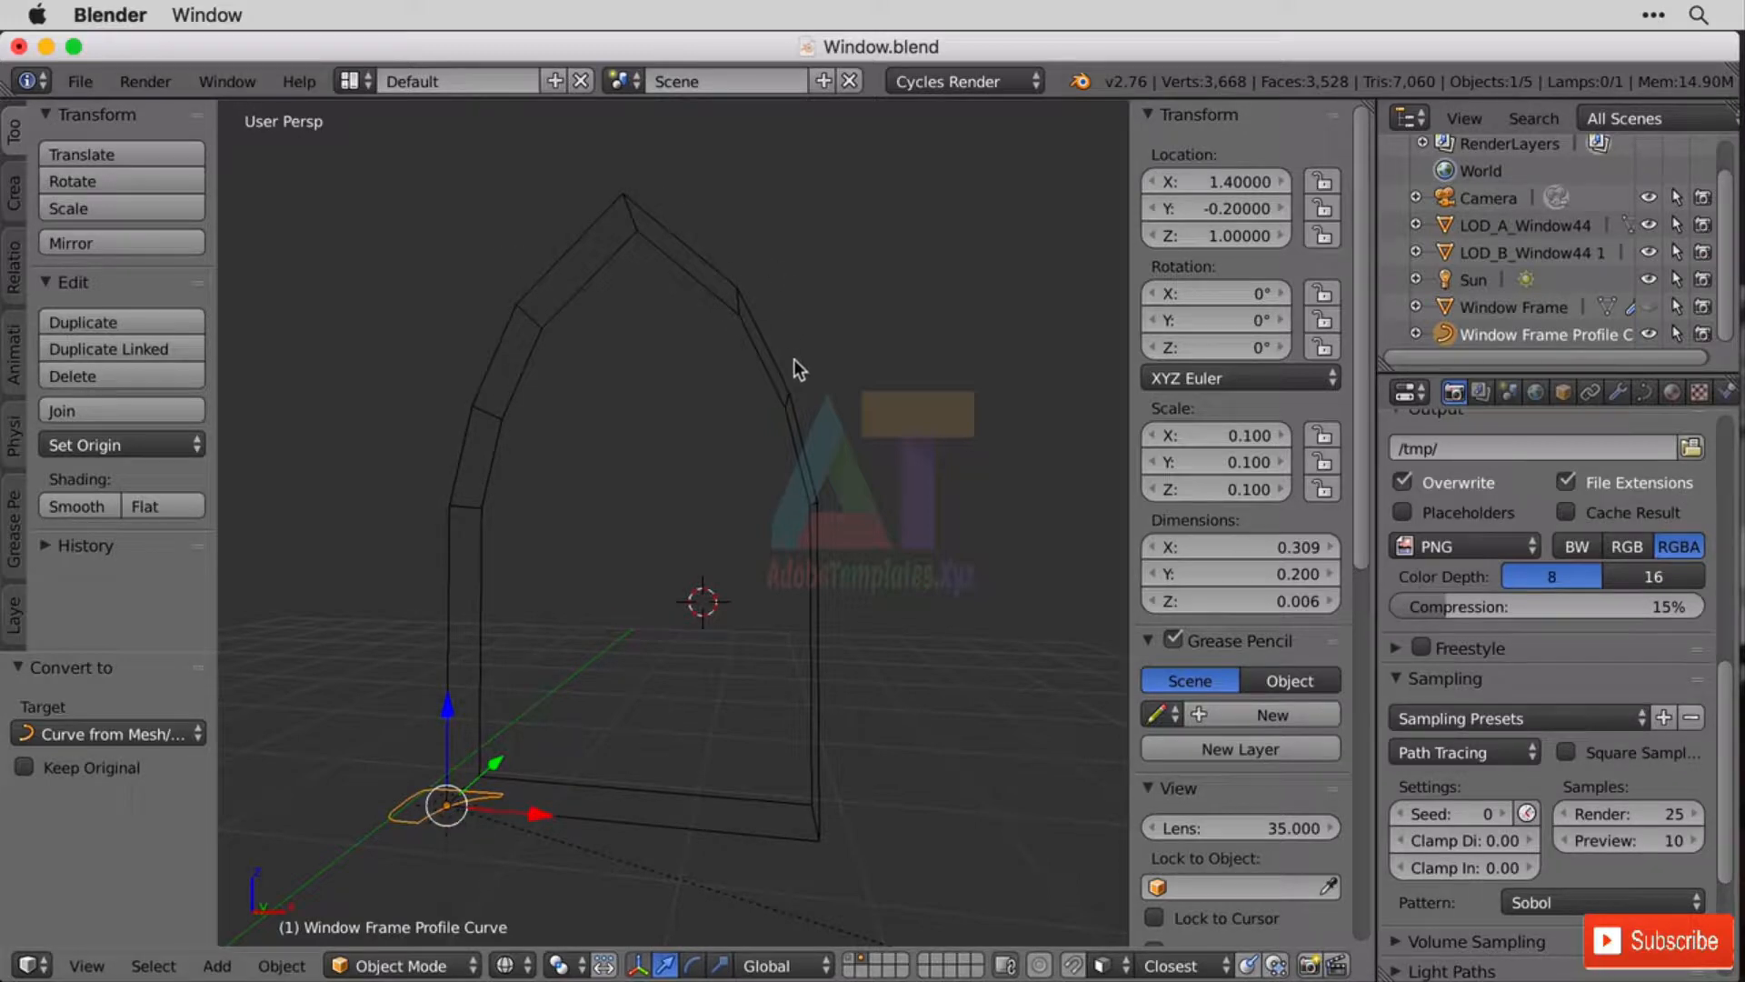
Open the wall mesh LOD_B_Window44 1 in Edit Mode with edge selection.
mouse_move(705, 747)
middle_mouse_down()
mouse_move(735, 718)
mouse_move(698, 718)
middle_mouse_up()
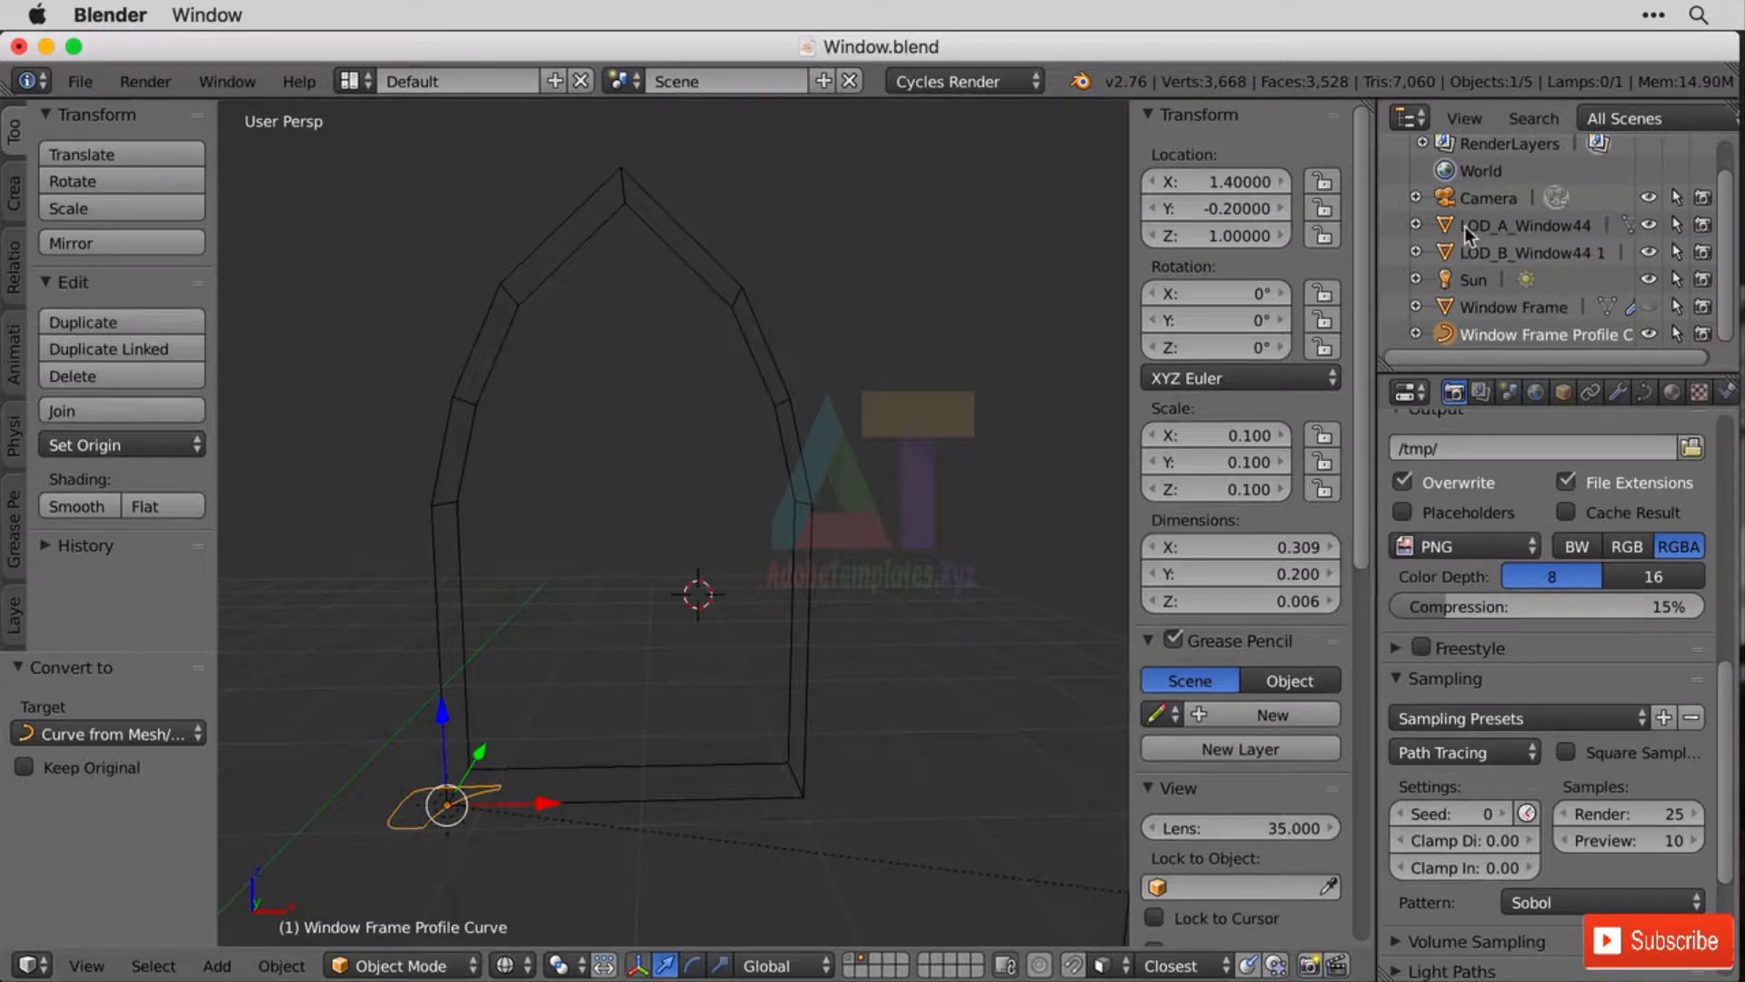
left_click(1485, 251)
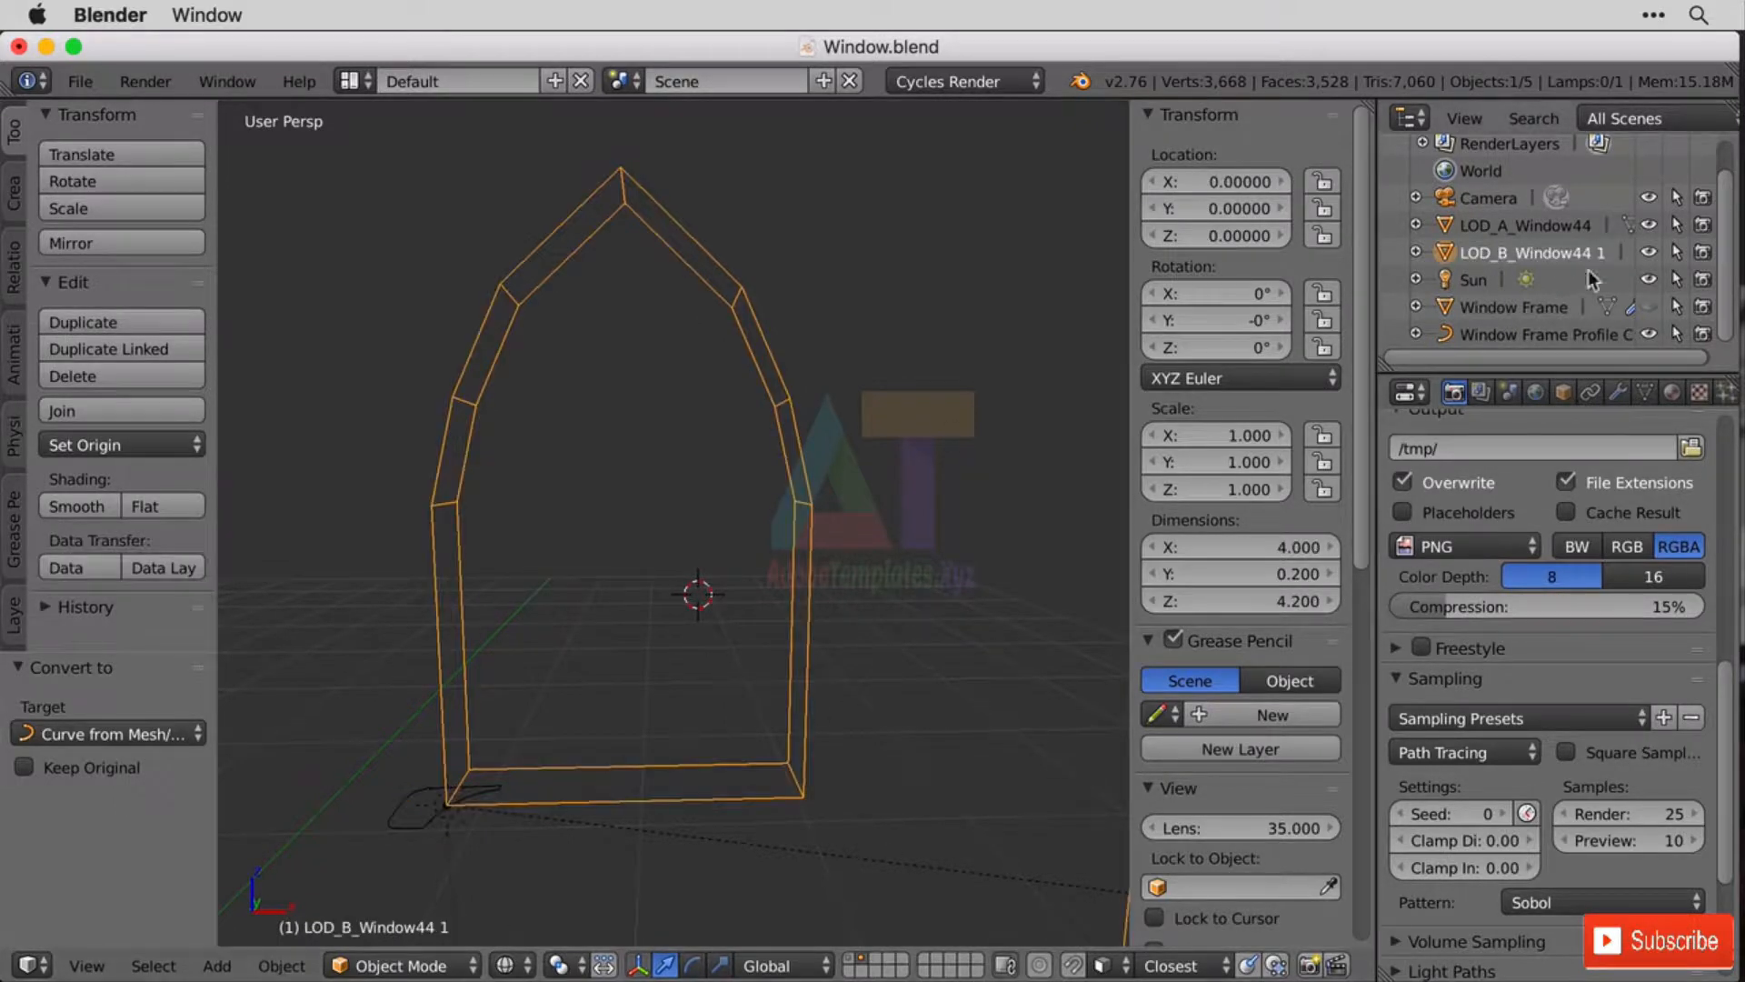
left_click(1649, 226)
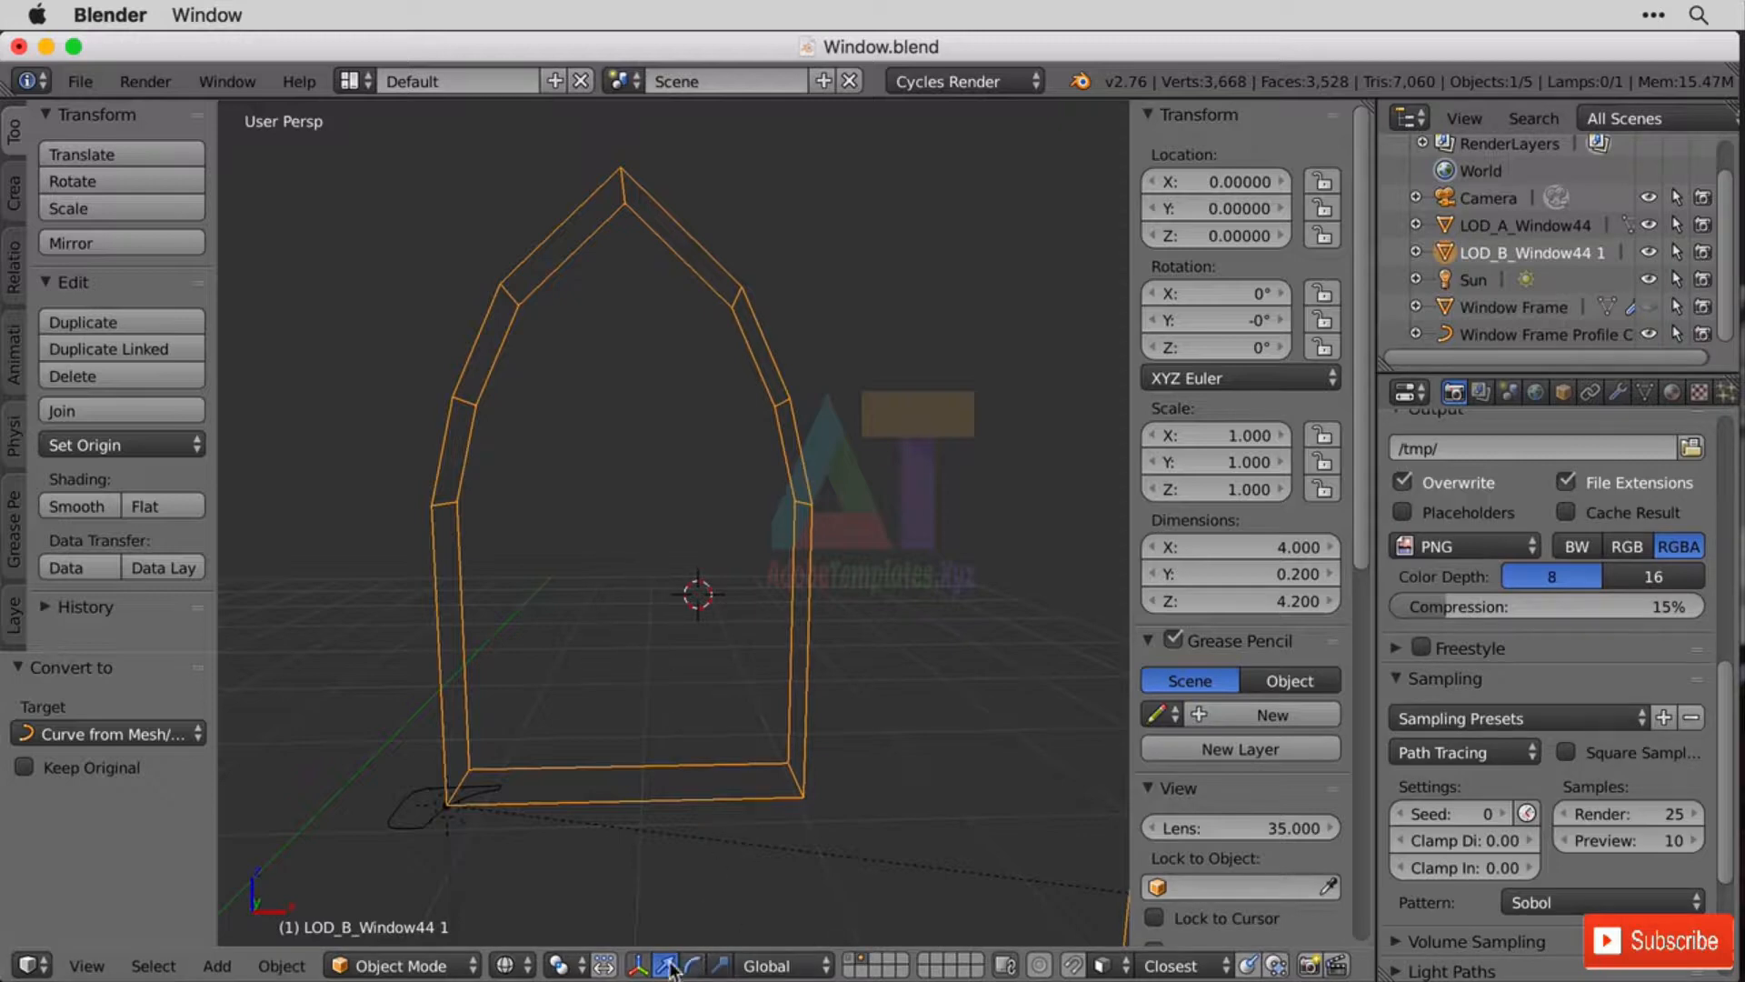
key("Tab")
left_click(824, 966)
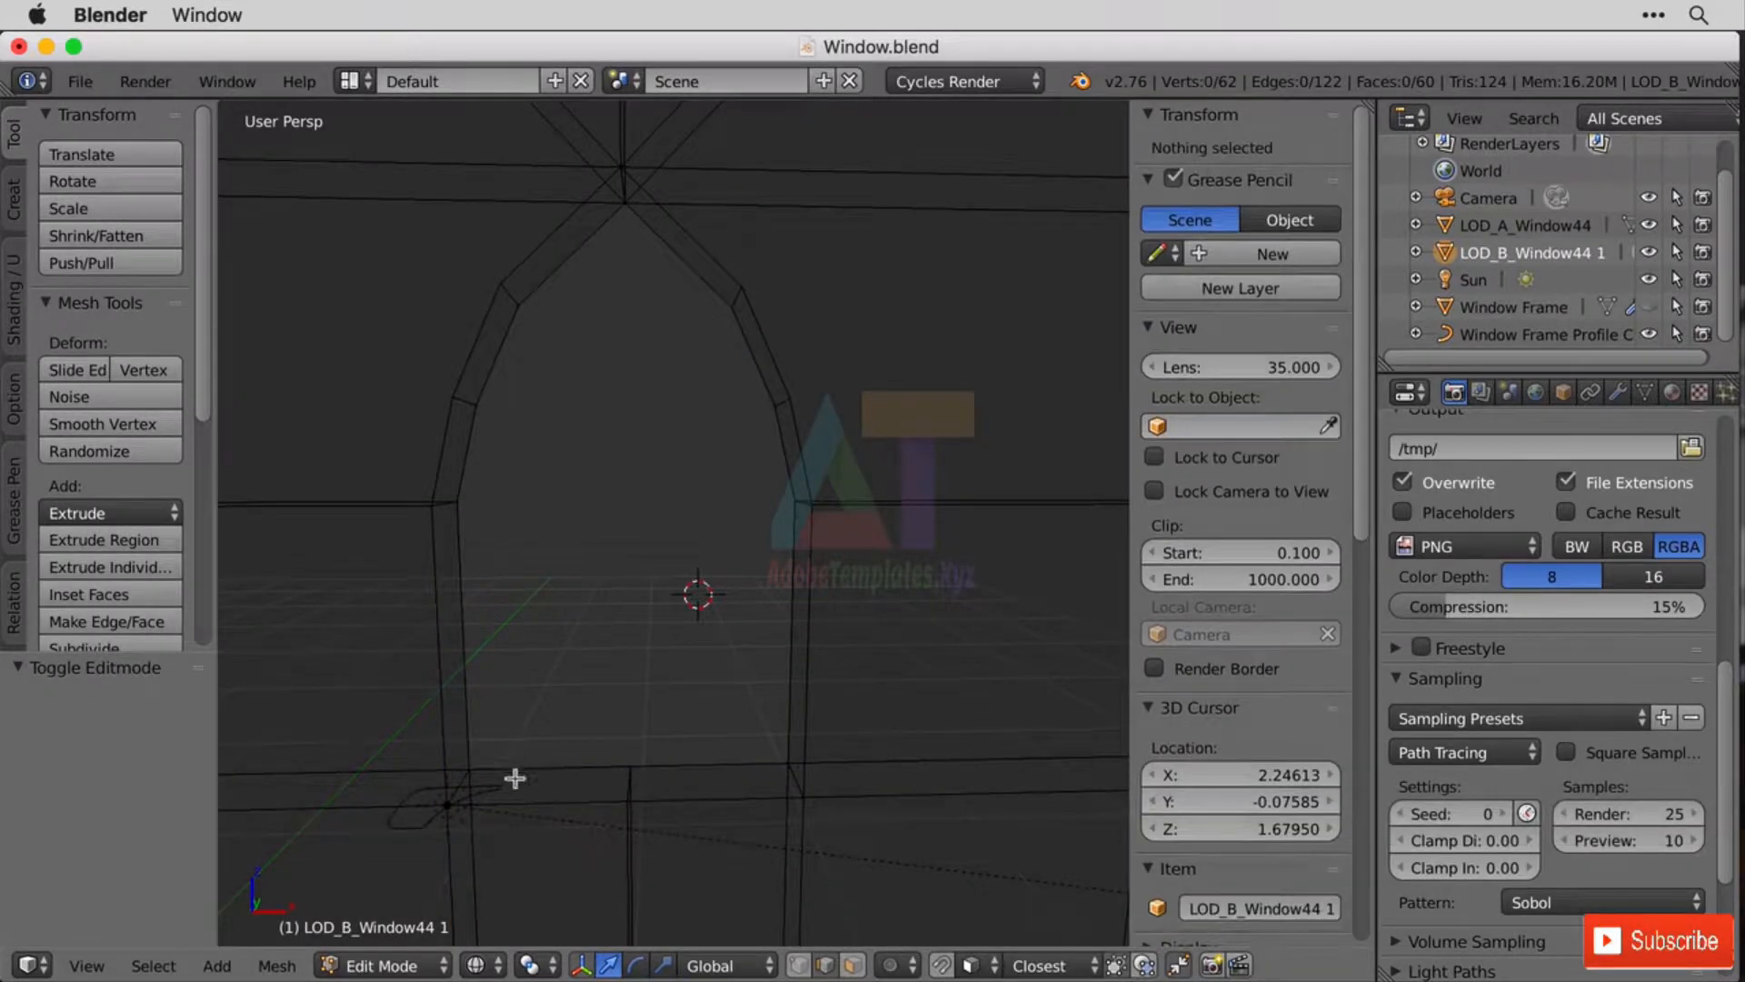
Duplicate the outer front edges of the arched opening in place, excluding the sill, and separate them into a new object.
right_click(438, 709)
right_click(448, 452, "shift")
right_click(470, 355, "shift")
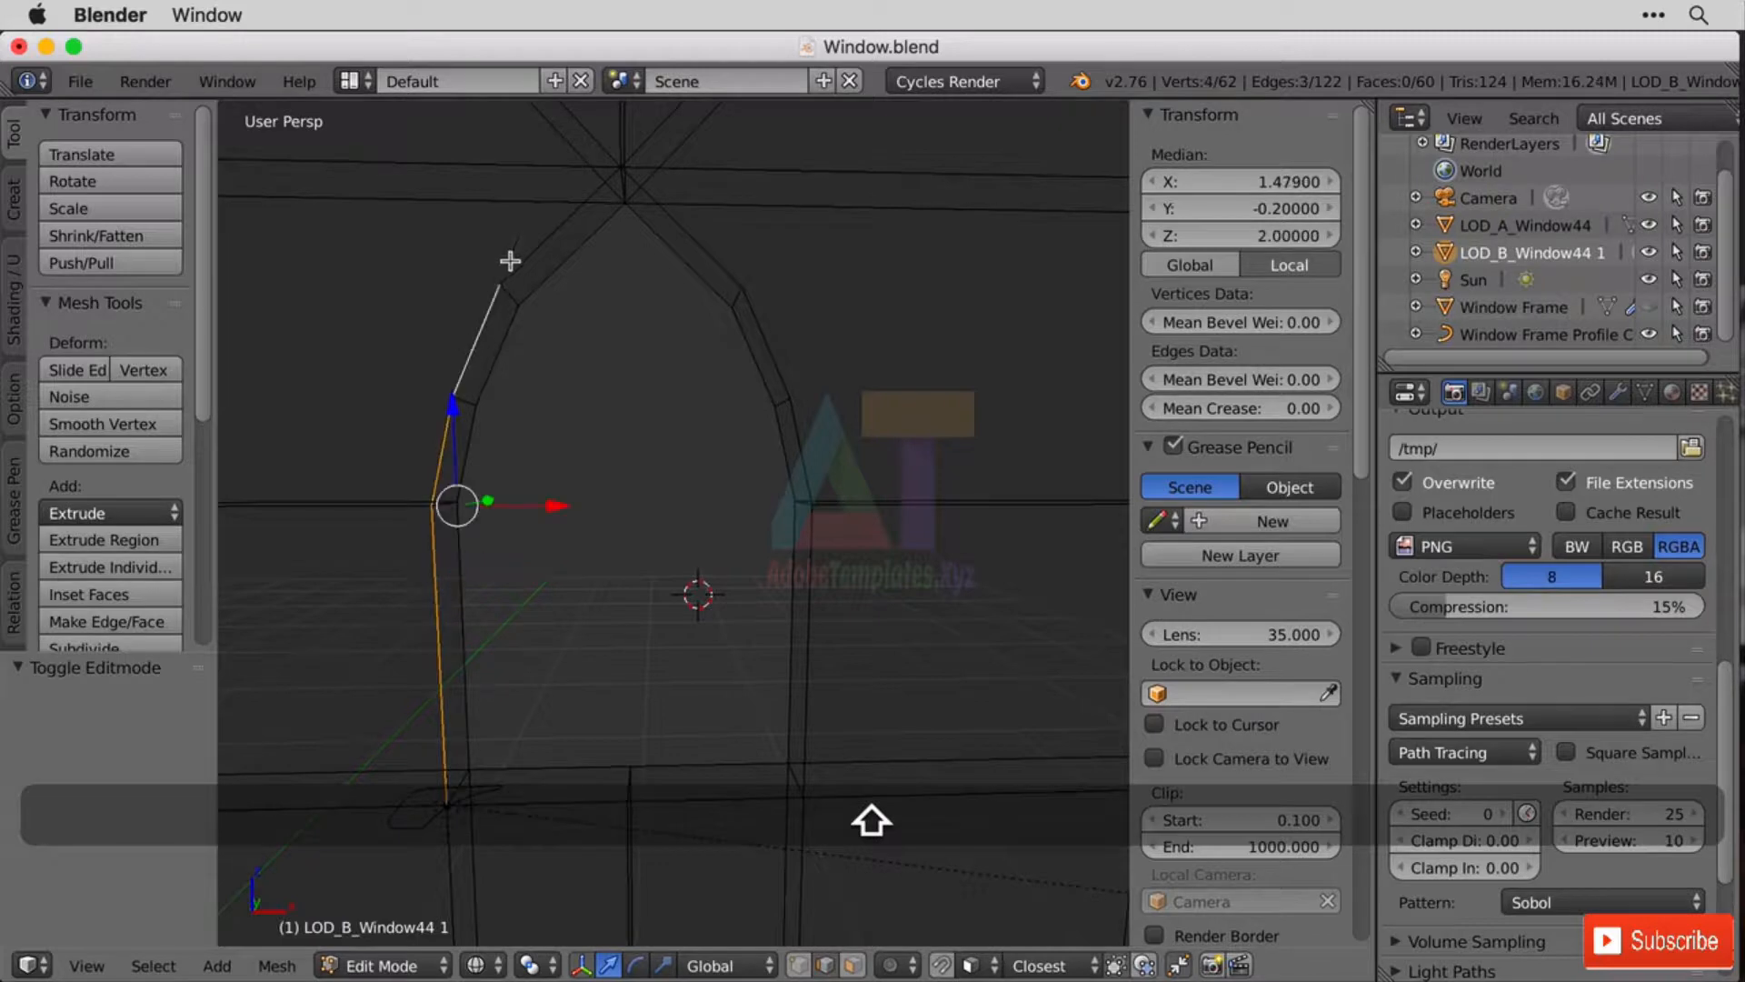
right_click(558, 239, "shift")
right_click(694, 241, "shift")
right_click(765, 362, "shift")
right_click(799, 455, "shift")
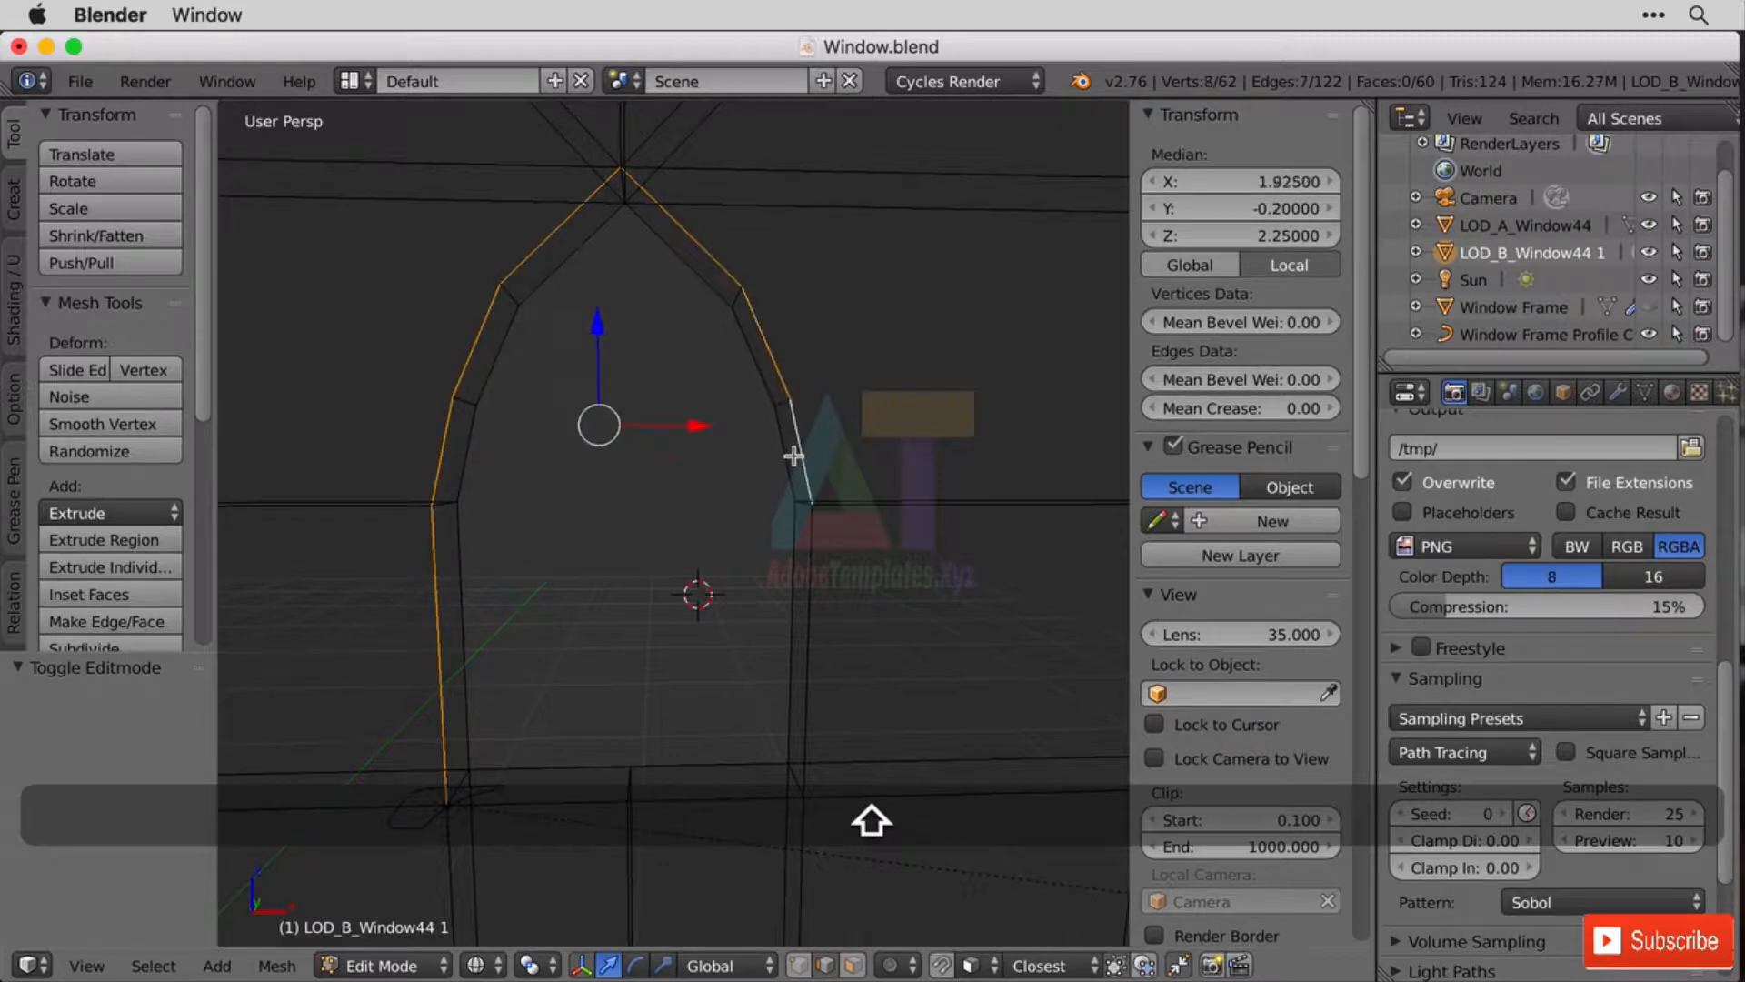
right_click(805, 636, "shift")
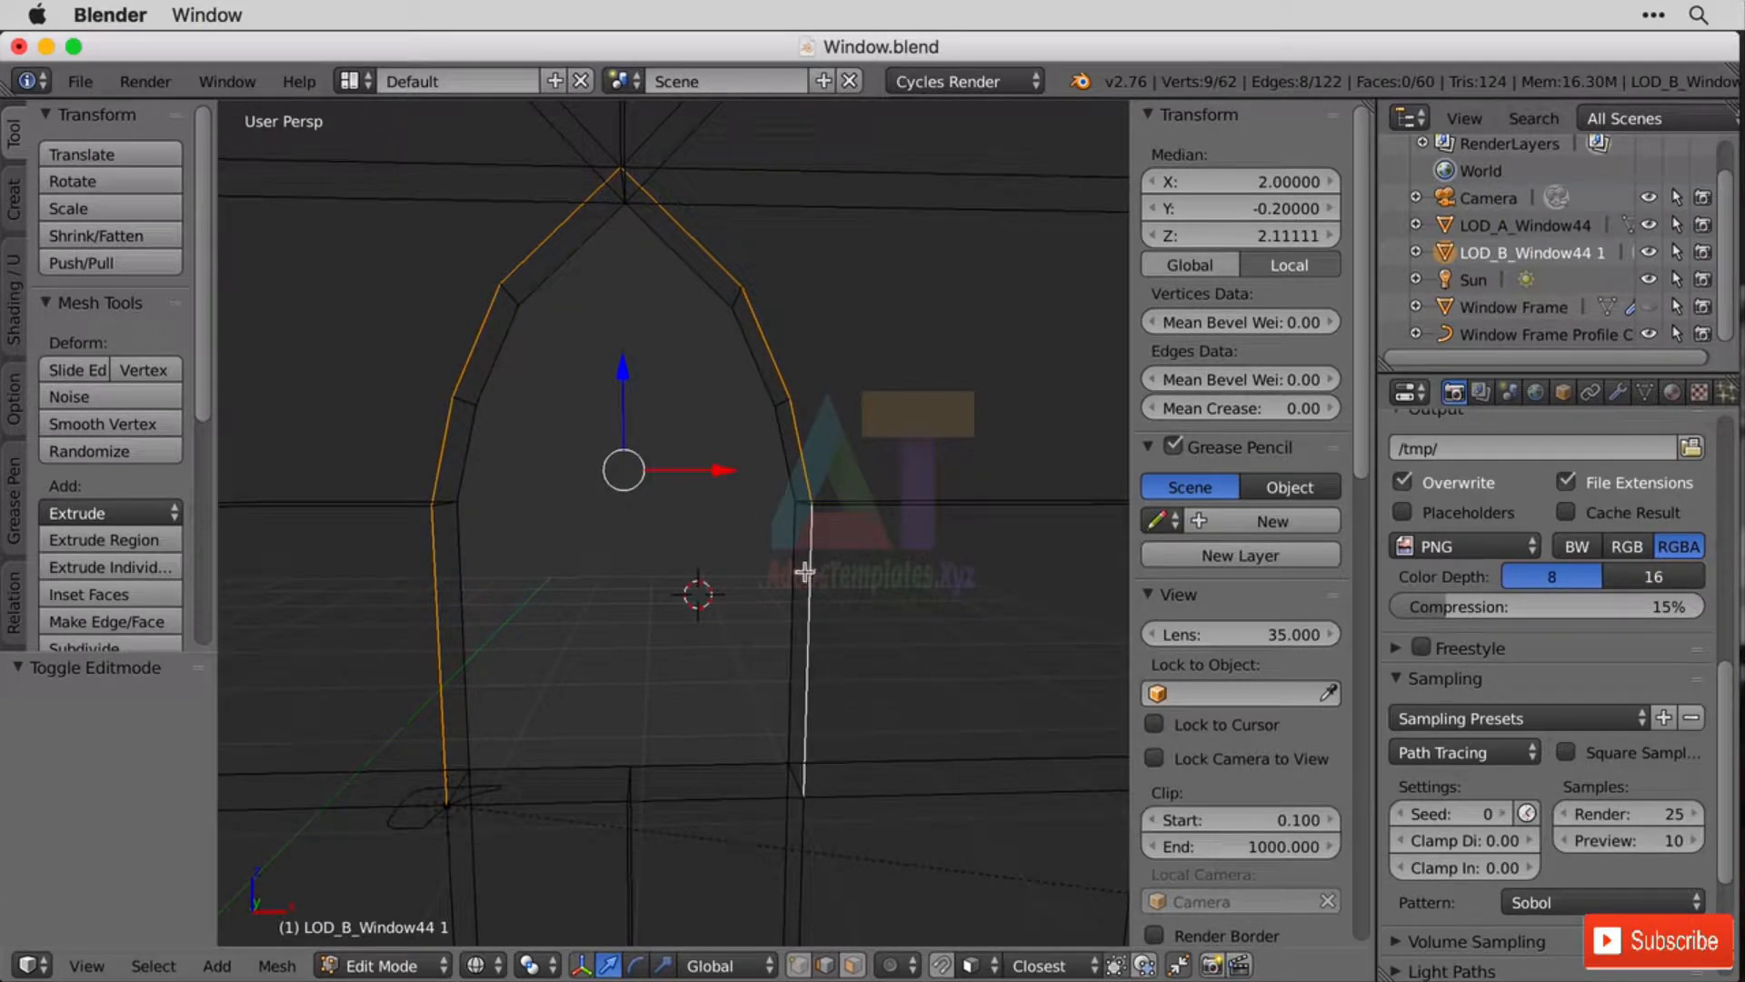
key("shift+d")
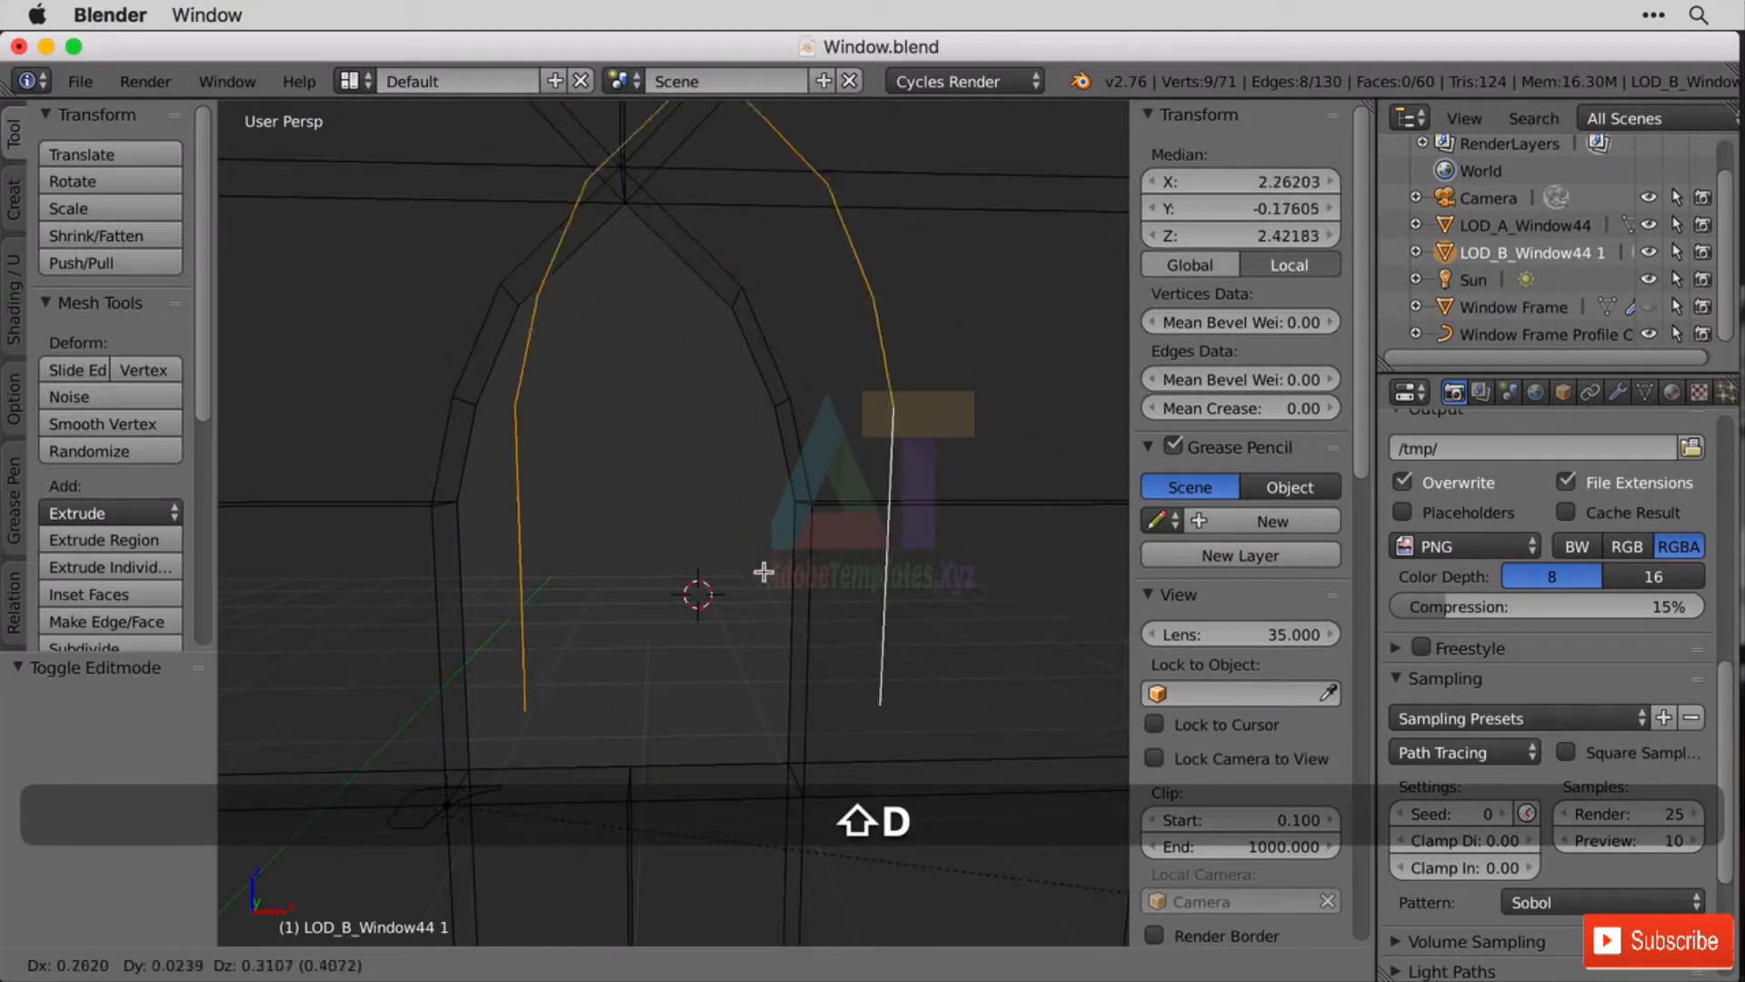
key("Escape")
key("p")
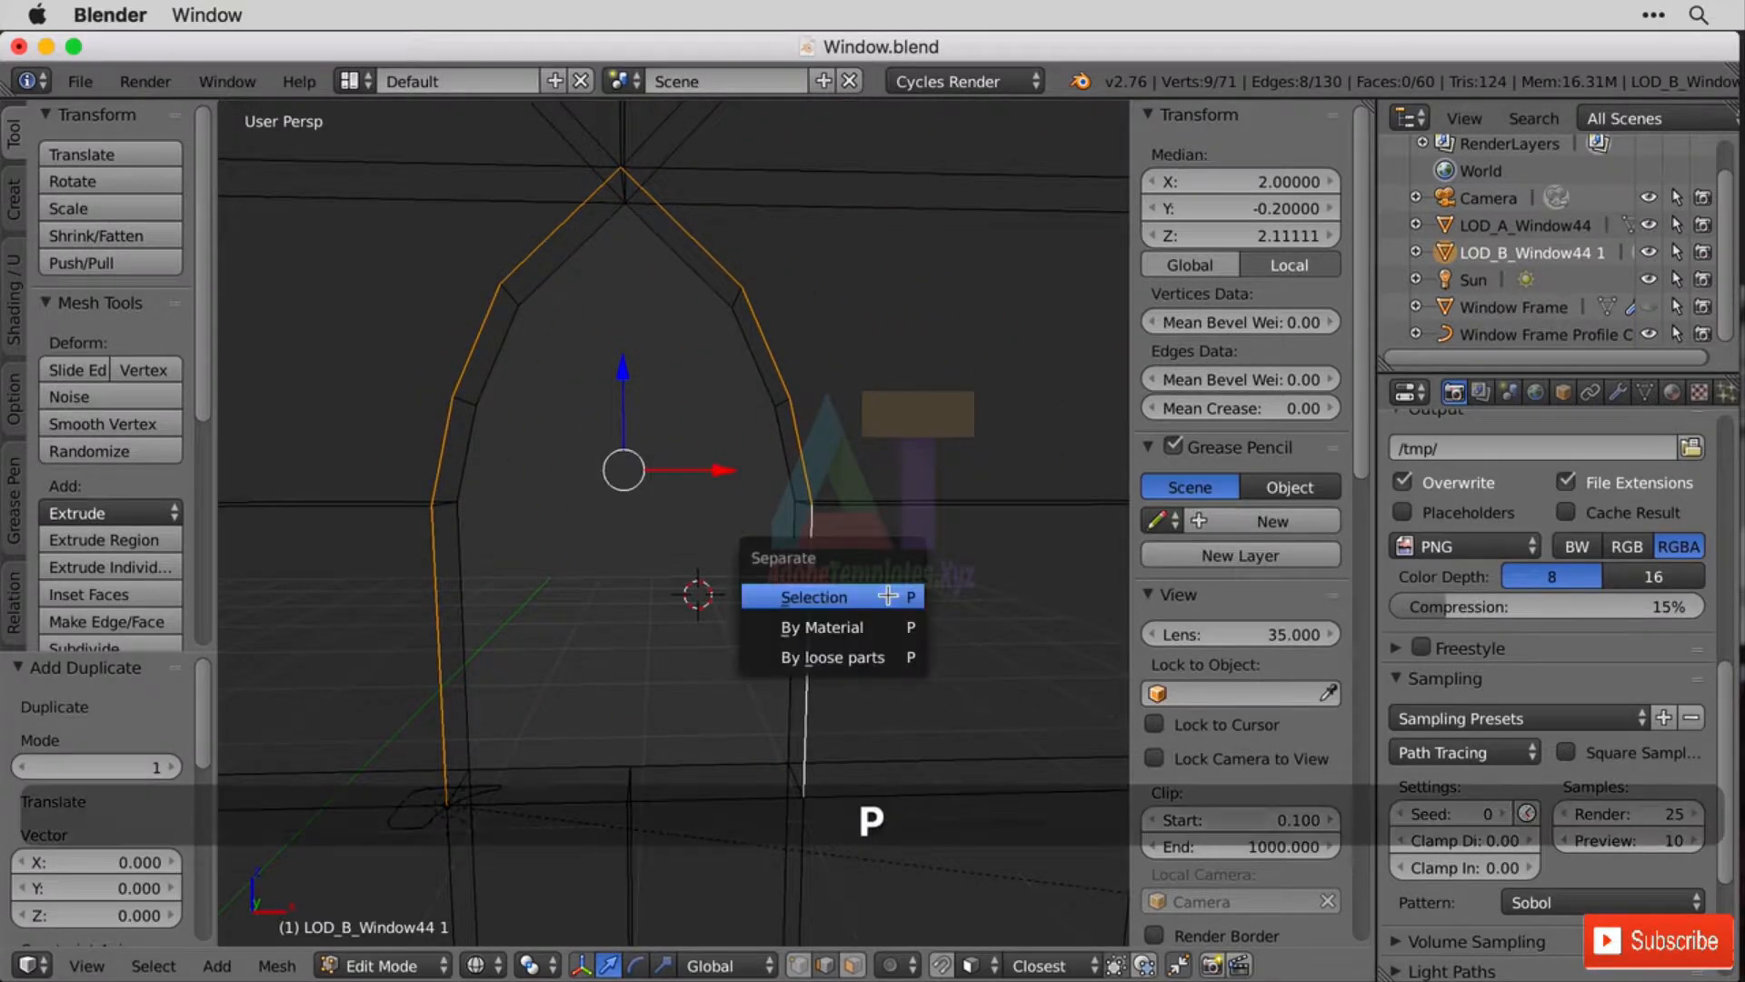
left_click(888, 593)
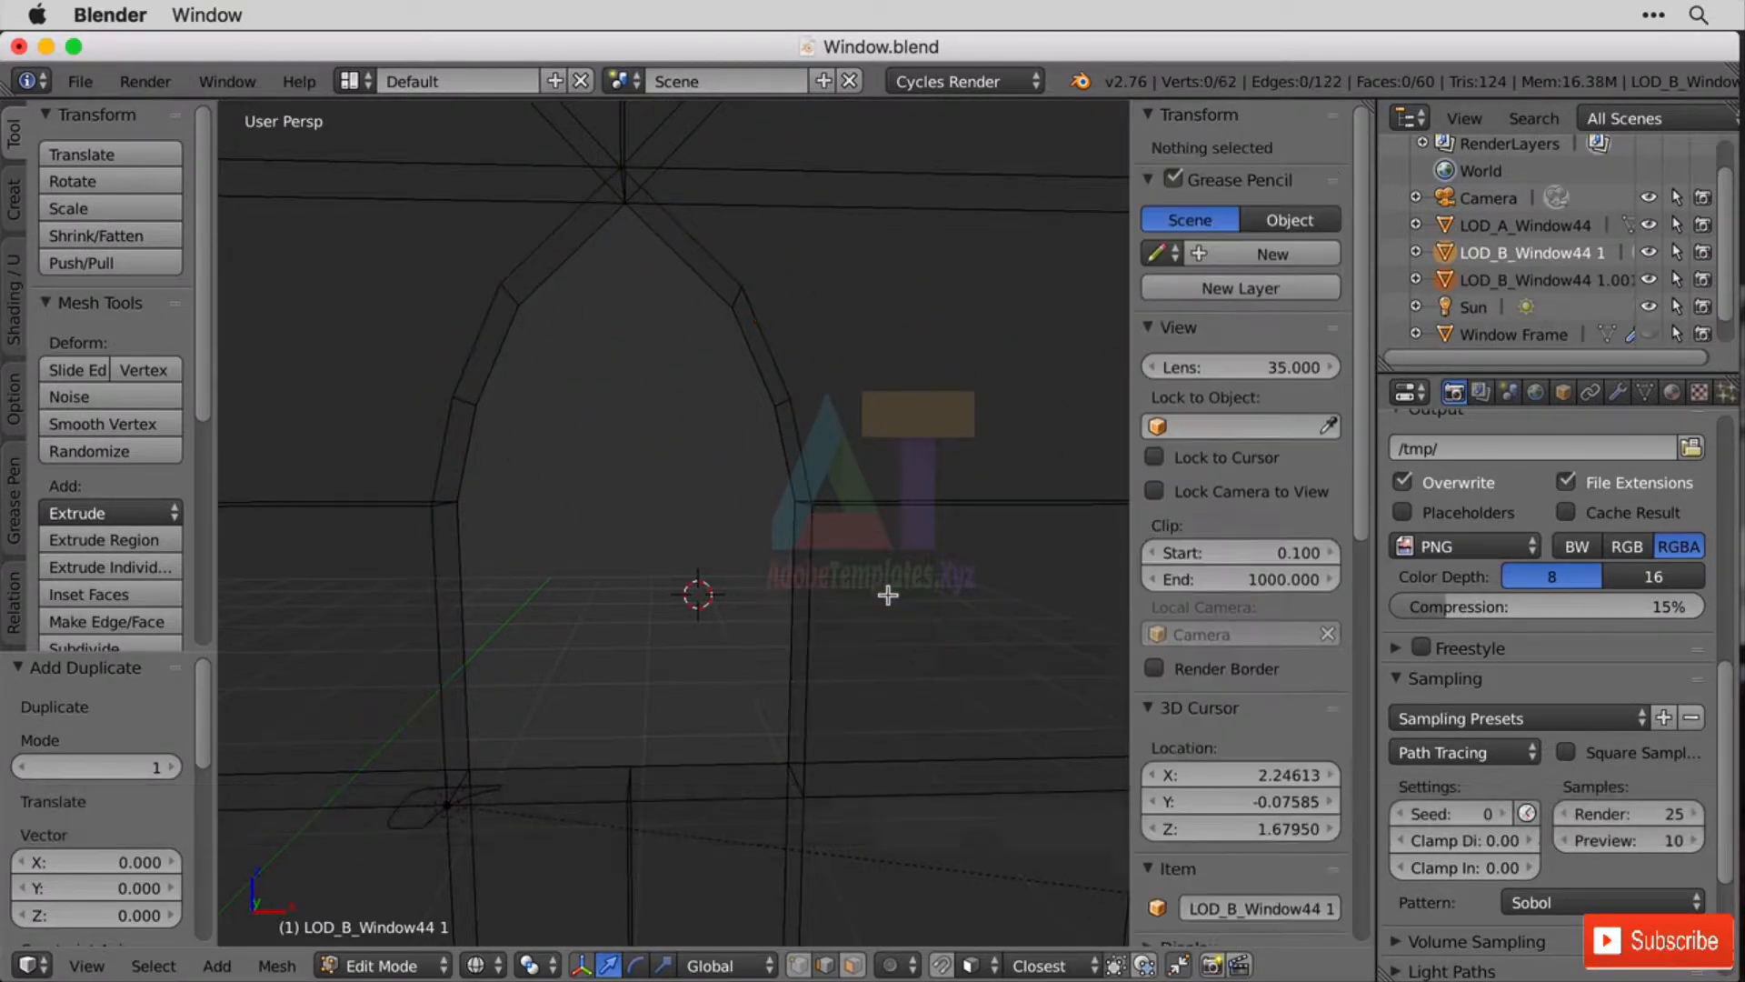
Rename the separated edge object as Window Frame Path and convert it from a mesh to a curve.
double_click(1533, 279)
key("shift")
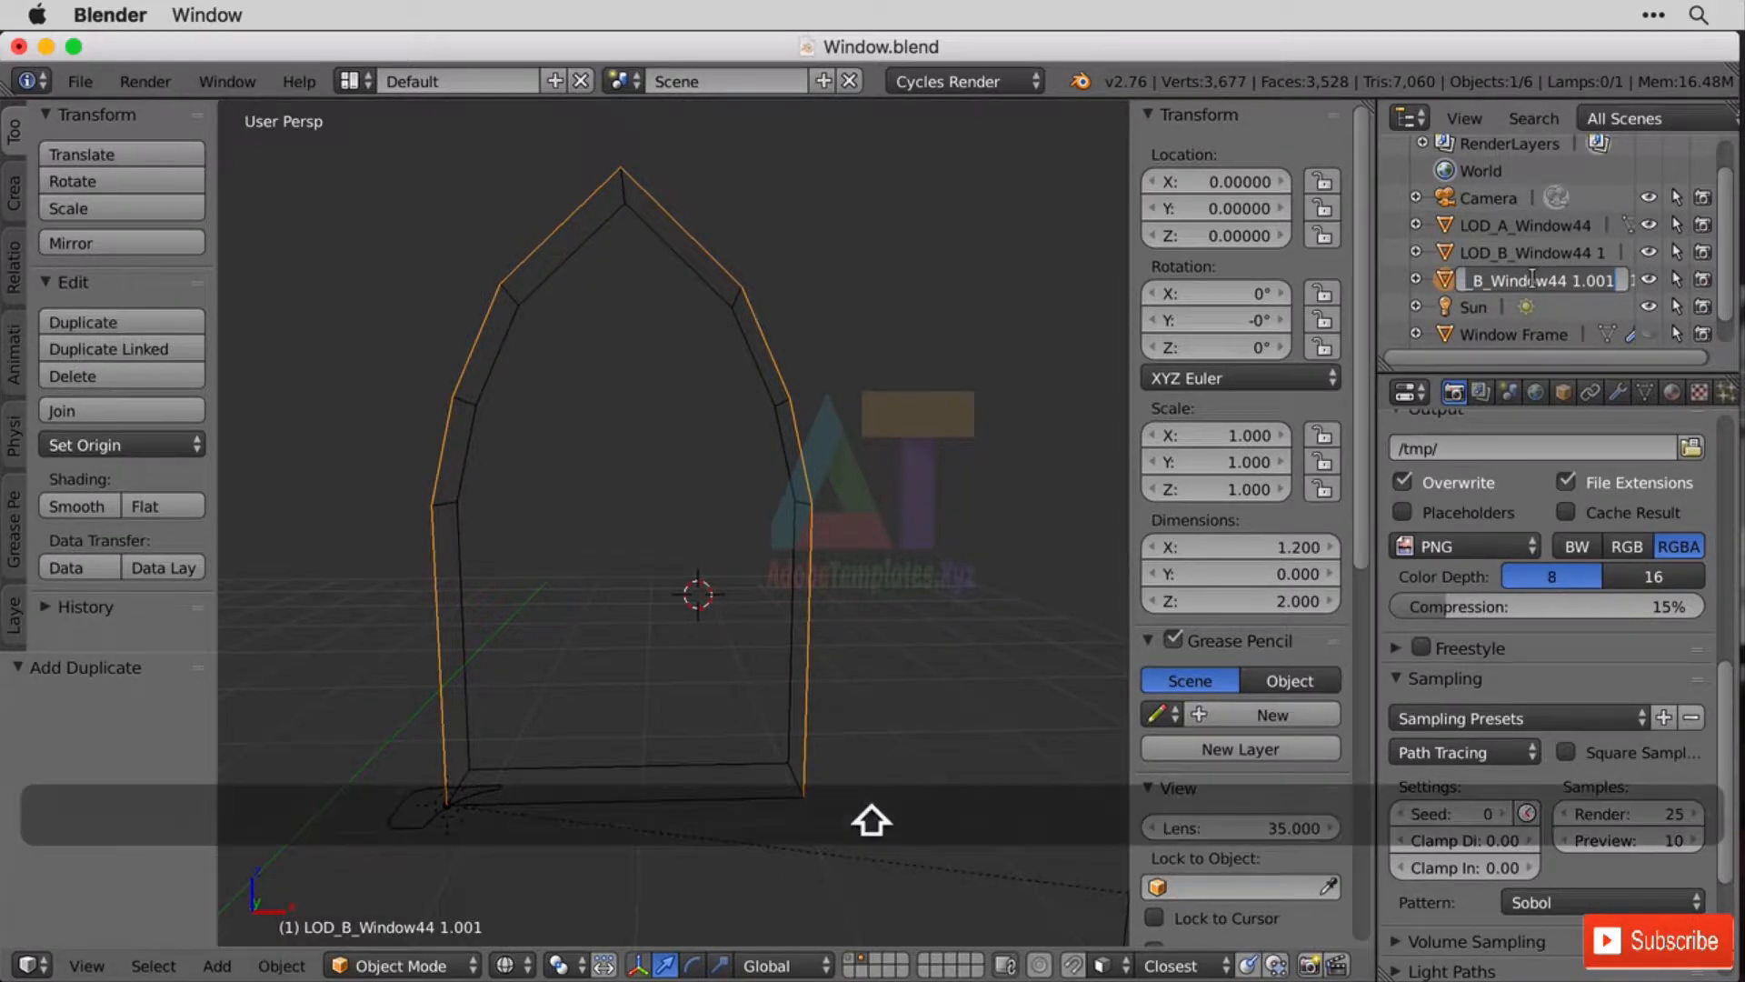
type("Cu")
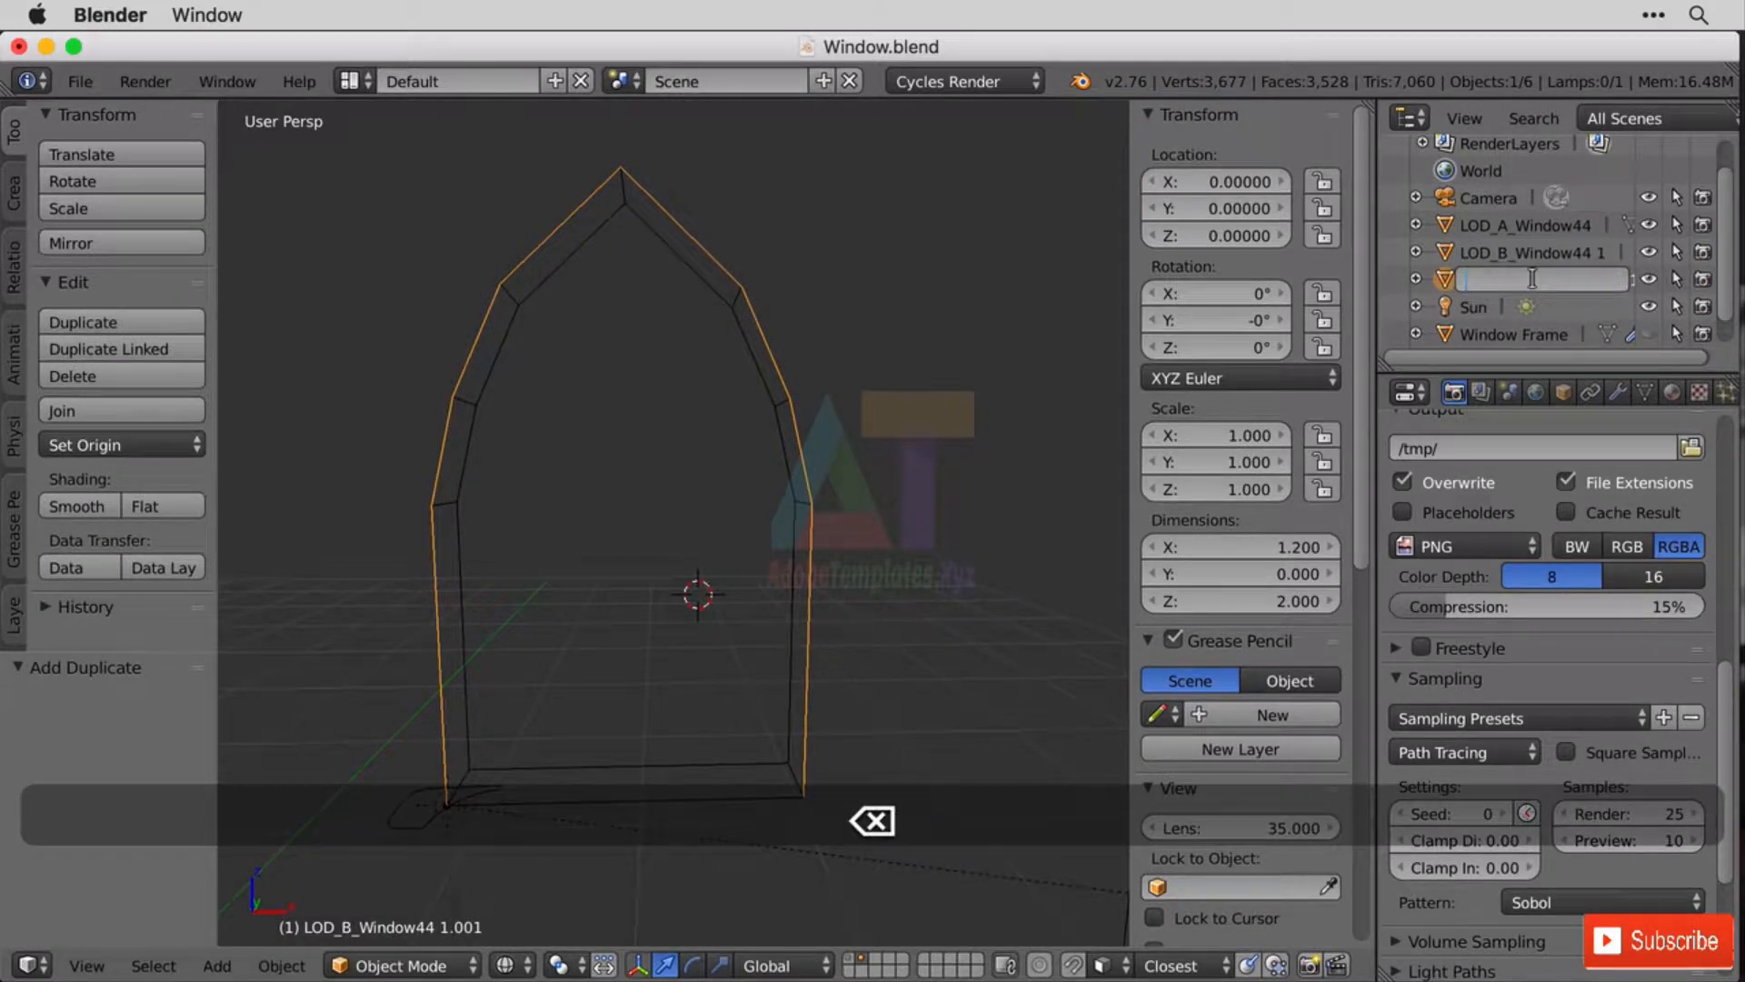
type("Window Frame")
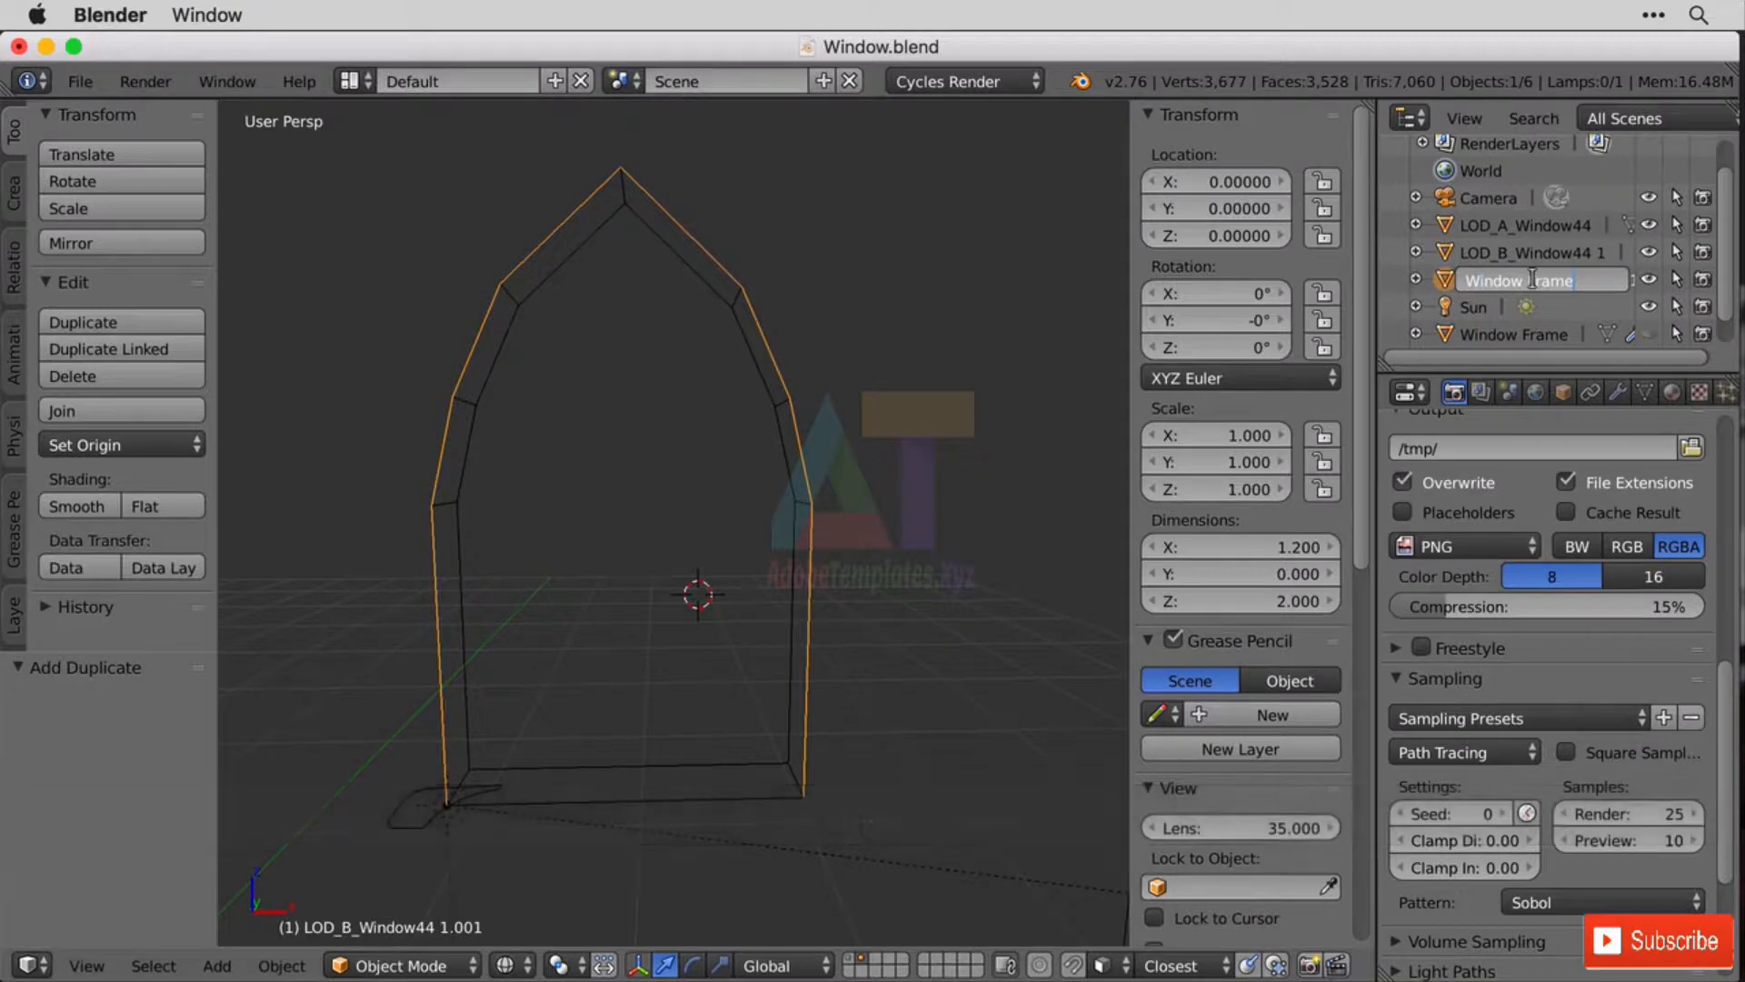
type(" Path")
key("Return")
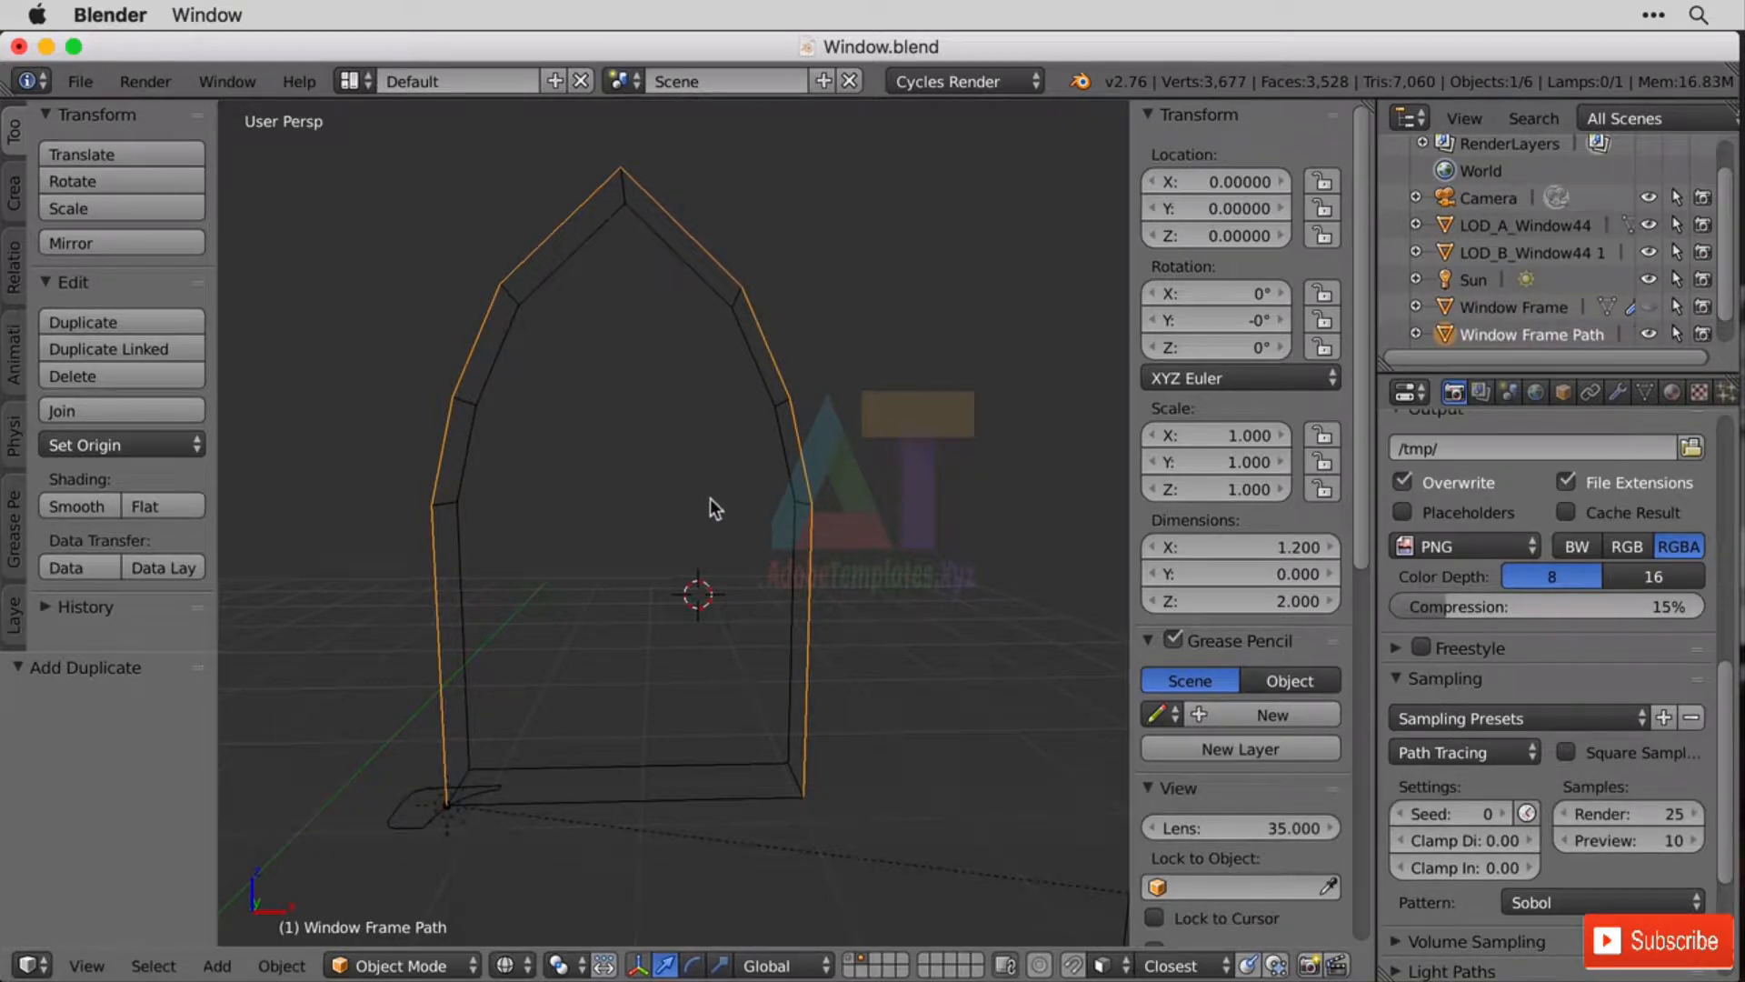
key("alt+c")
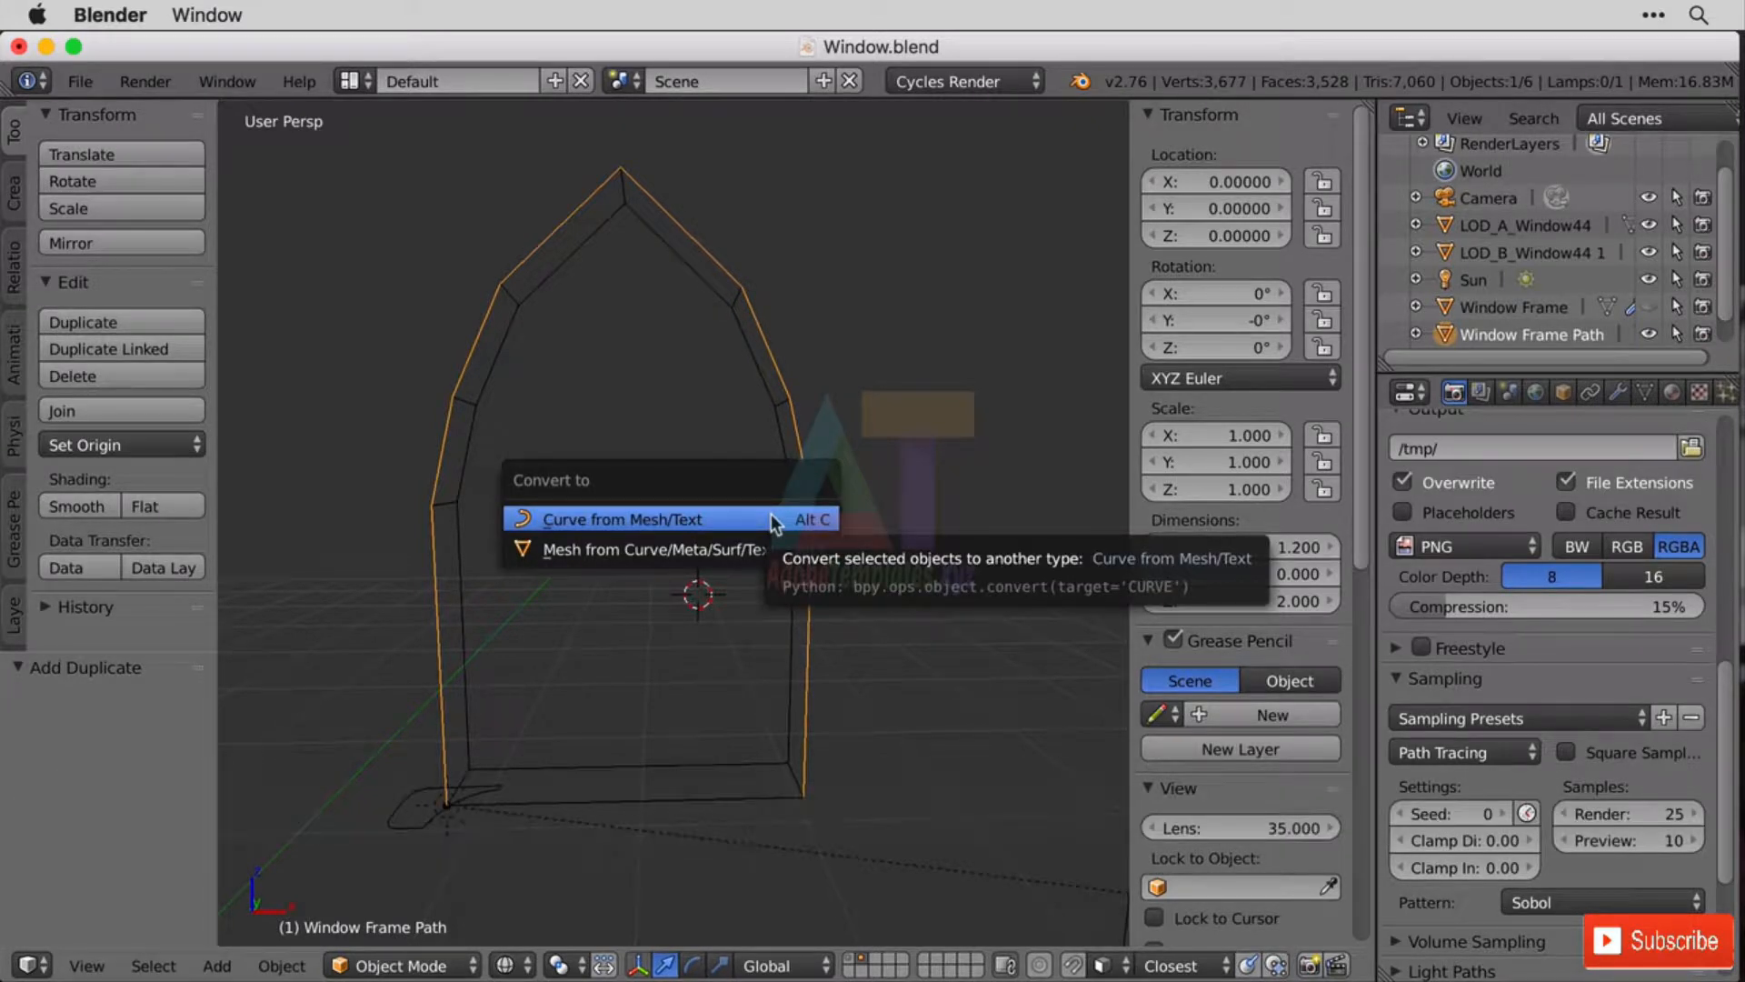
left_click(690, 520)
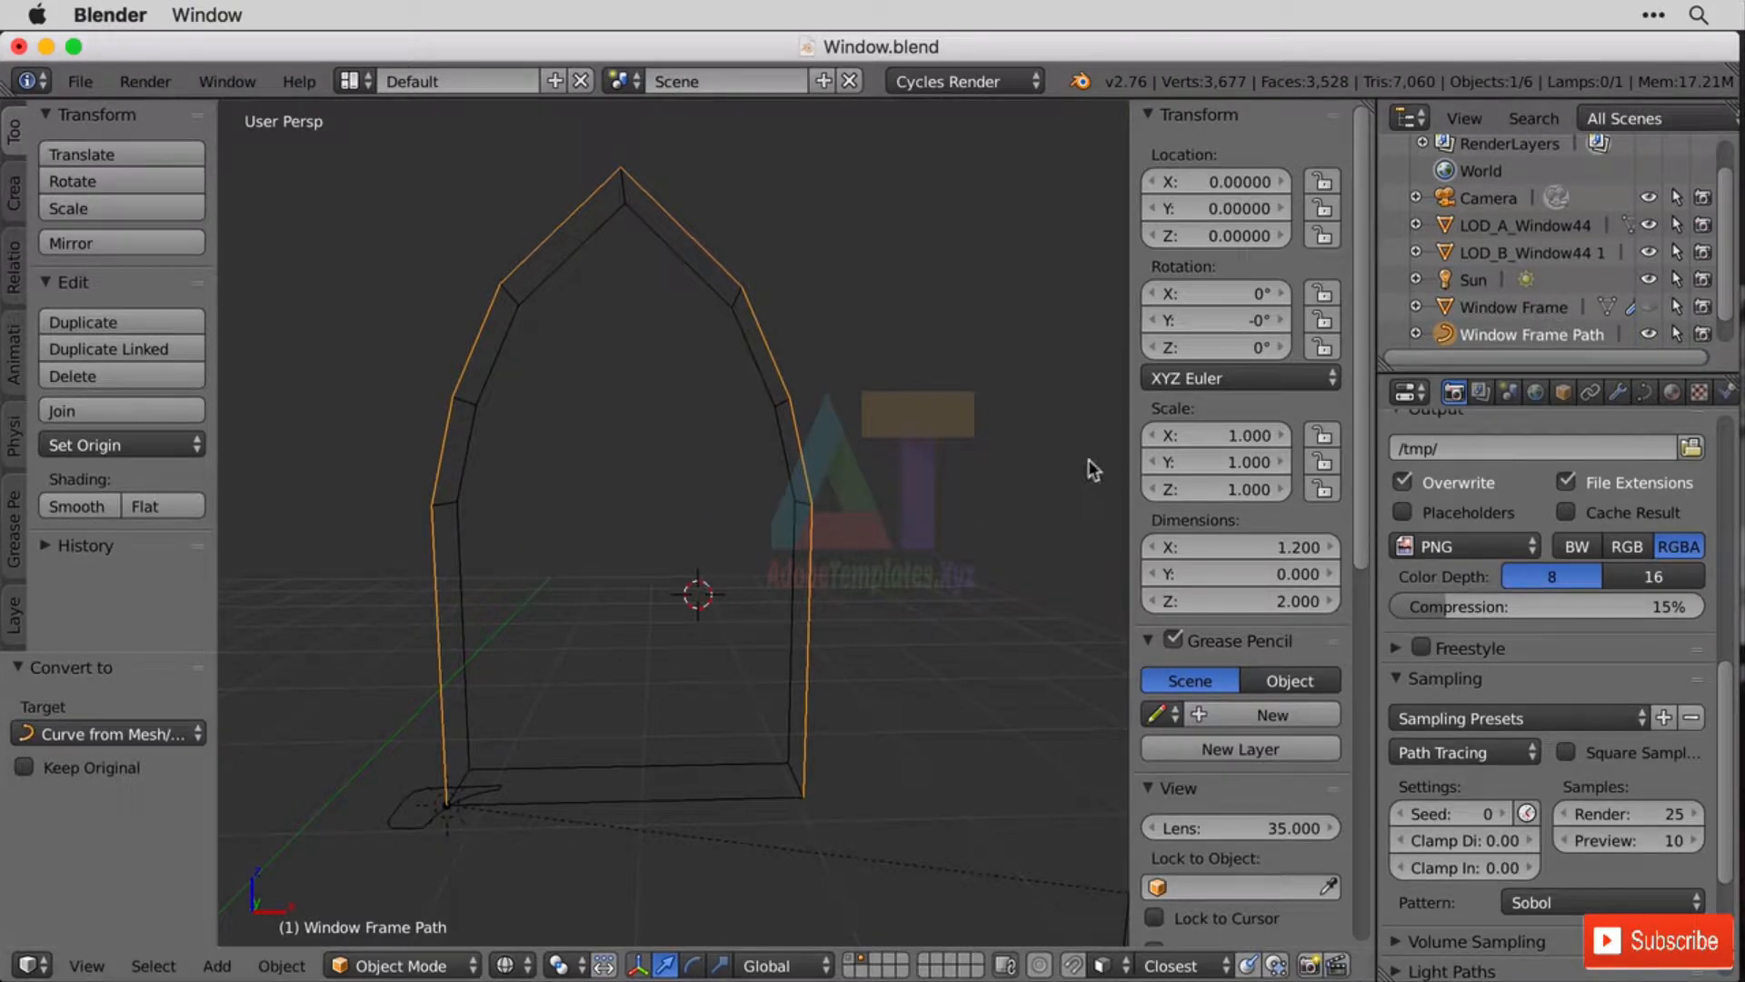
Set Window Frame Profile Curve as the bevel object of Window Frame Path.
scroll(1568, 309, "down", 1)
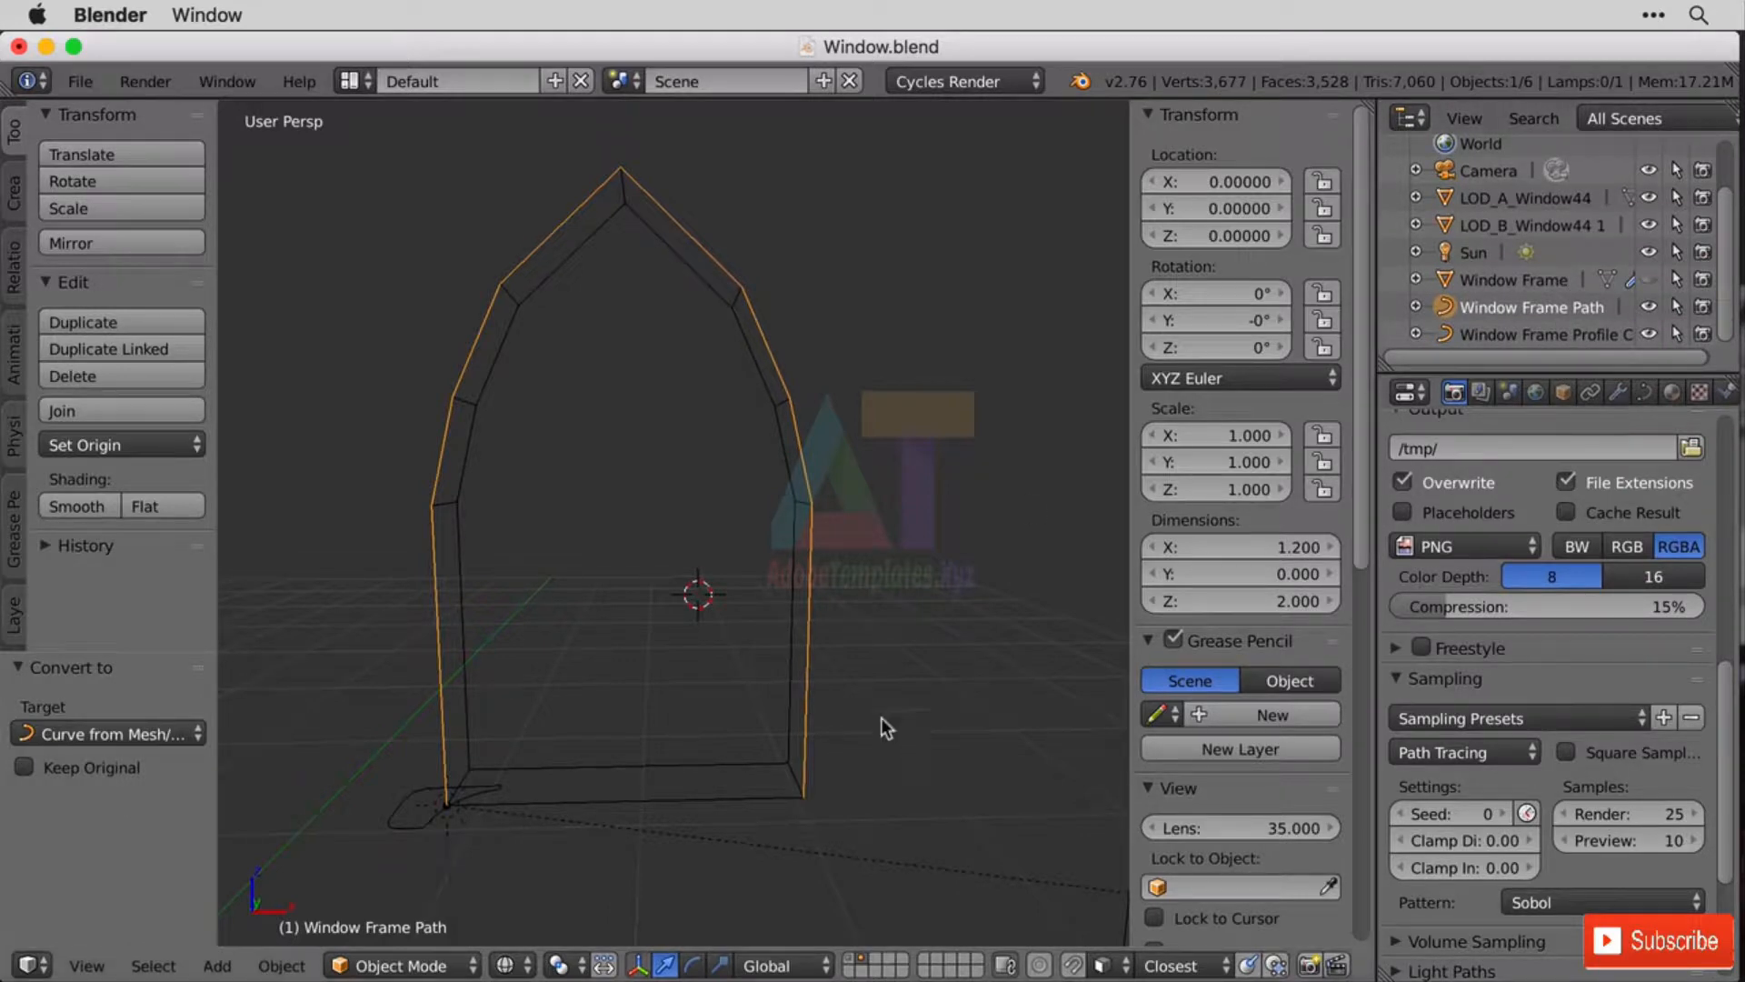
left_click(1645, 394)
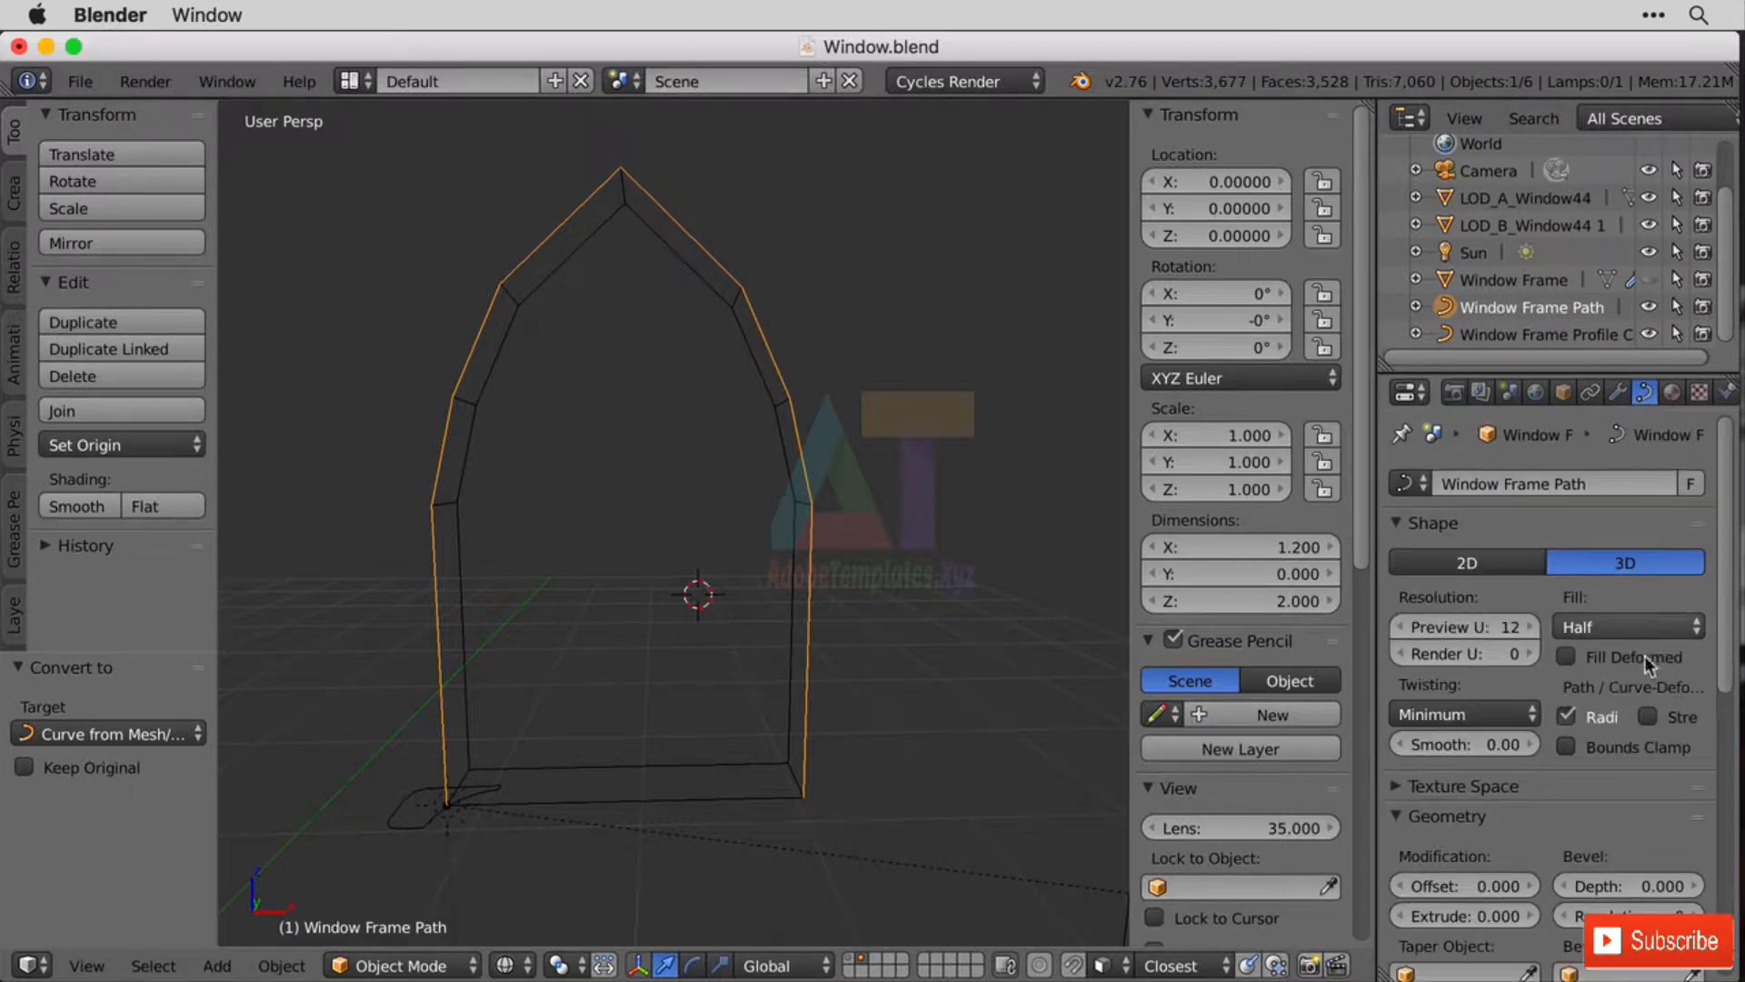
scroll(1648, 678, "down", 5)
scroll(1606, 791, "down", 2)
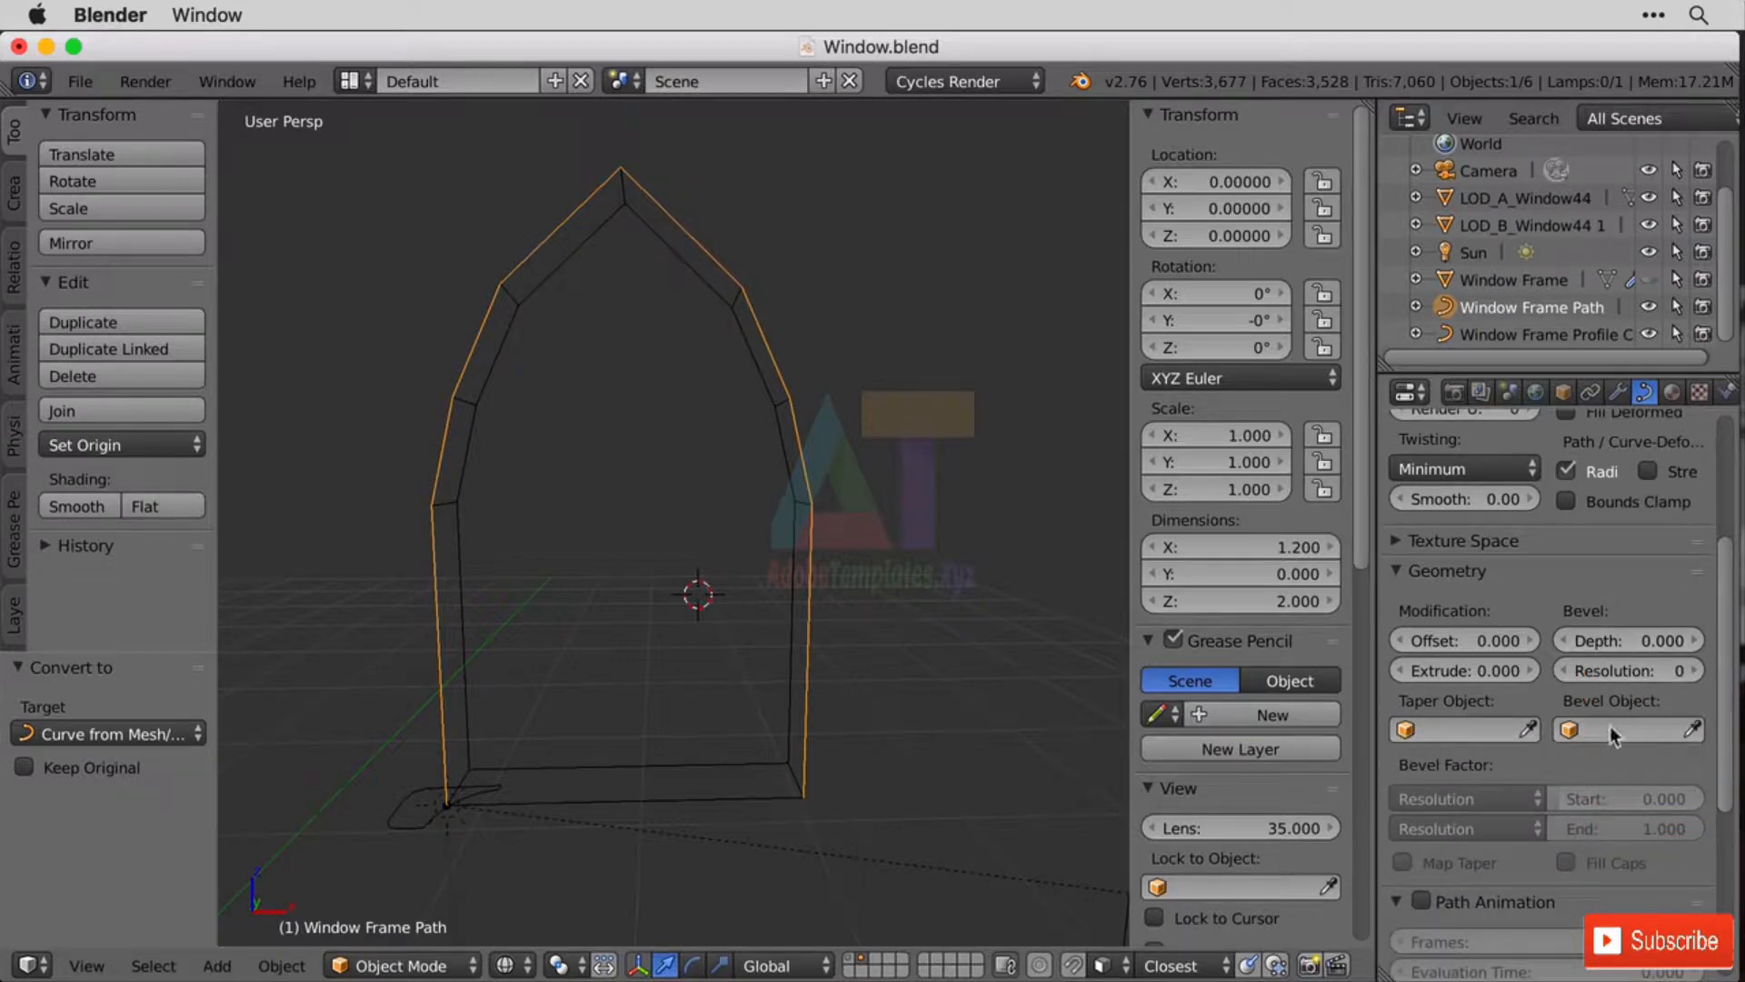
left_click(1627, 730)
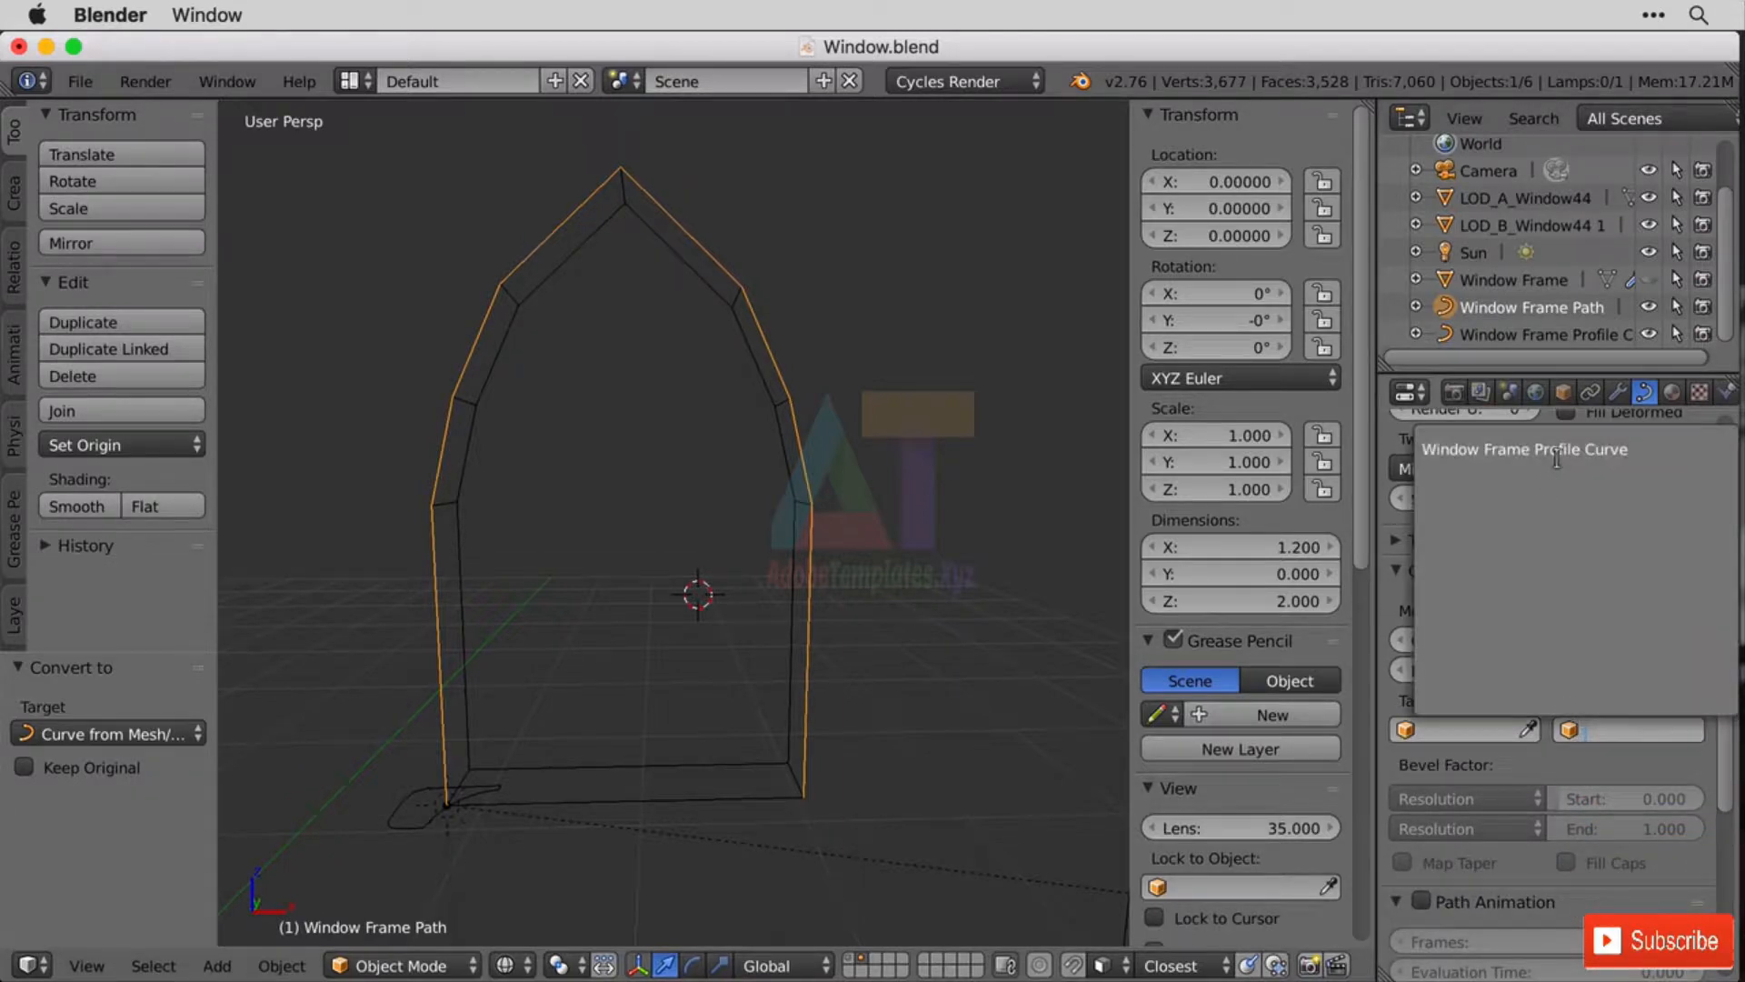
left_click(1623, 450)
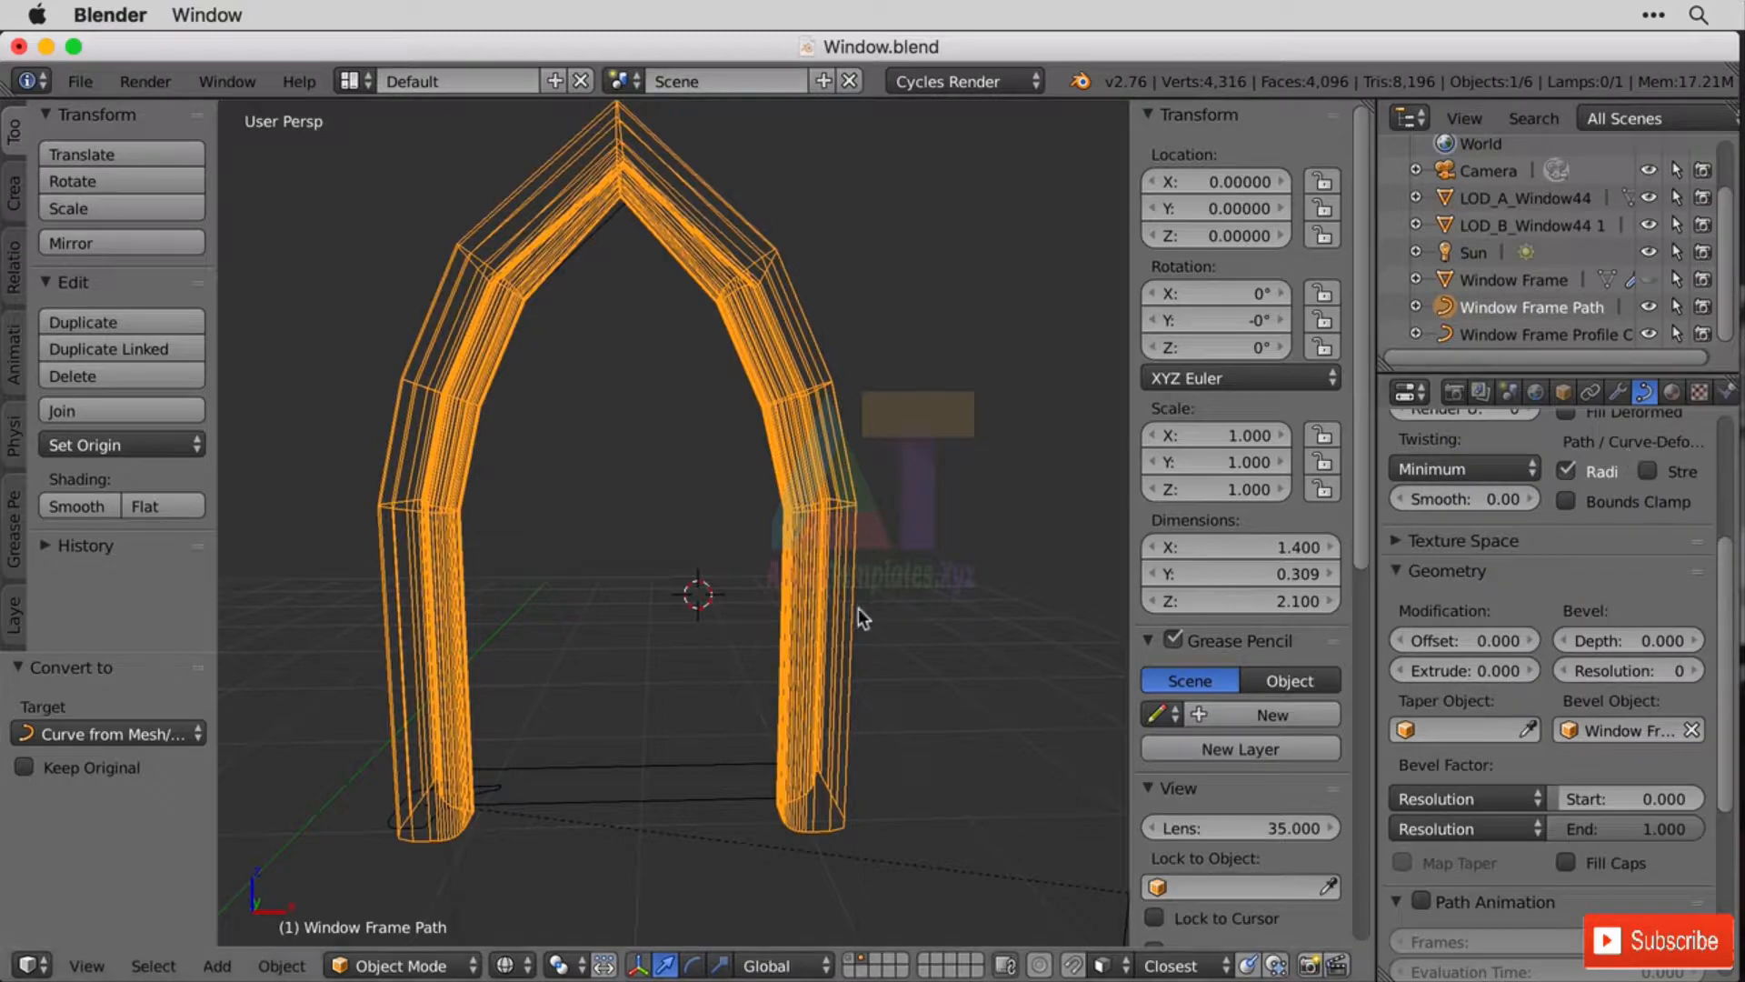
Examine in solid display how the beveled frame and its lower end sit against the wall opening.
middle_click_drag(1008, 653, 951, 674)
key("Tab")
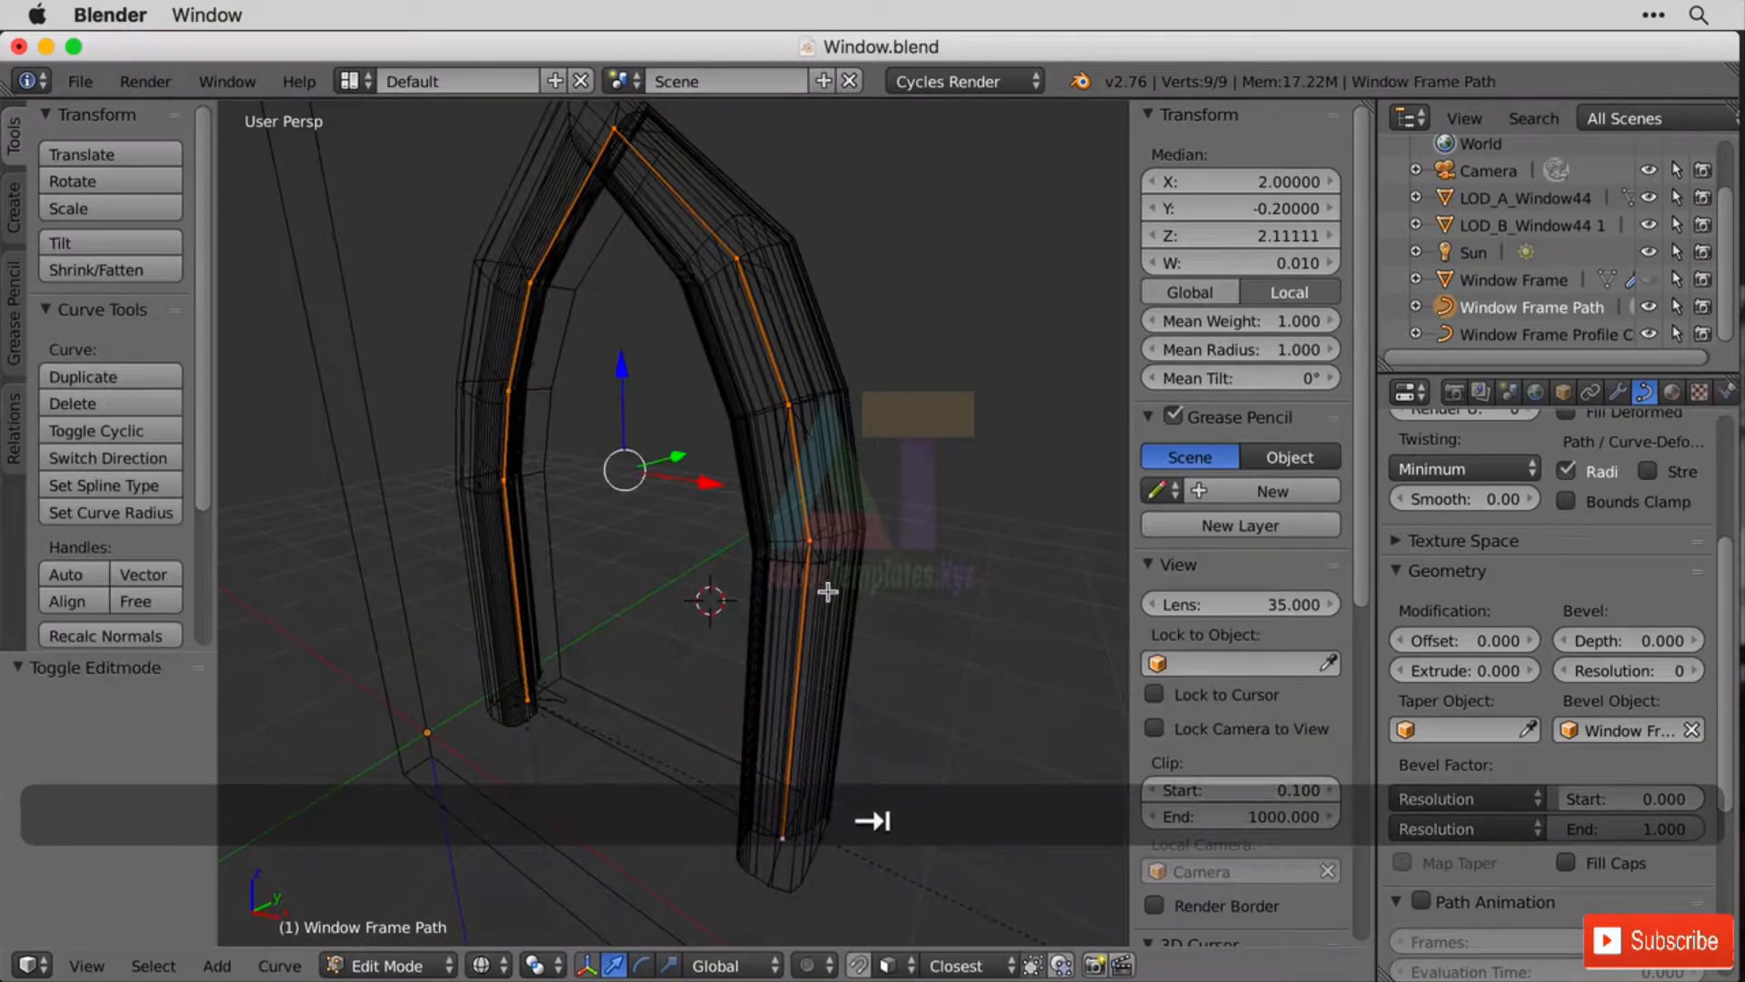
key("Tab")
key("z")
mouse_move(827, 570)
middle_mouse_down()
mouse_move(885, 586)
mouse_move(870, 507)
mouse_move(867, 593)
middle_mouse_up()
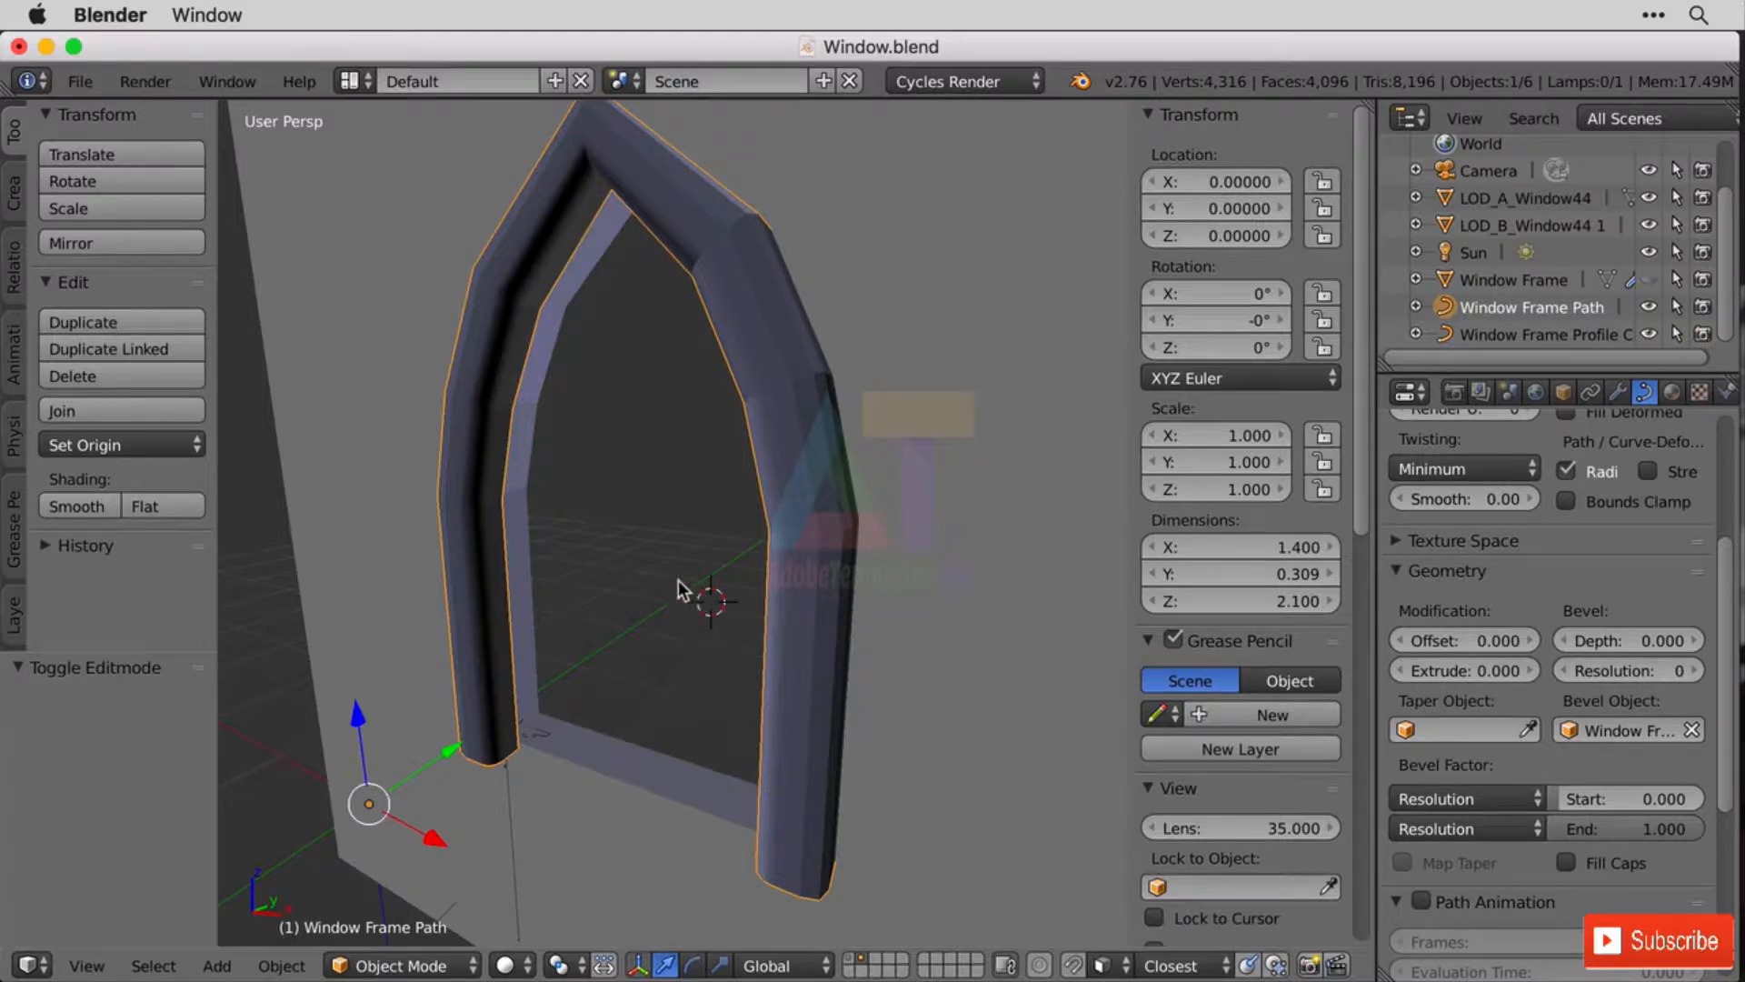
middle_click_drag(682, 592, 788, 533)
scroll(609, 657, "up", 3)
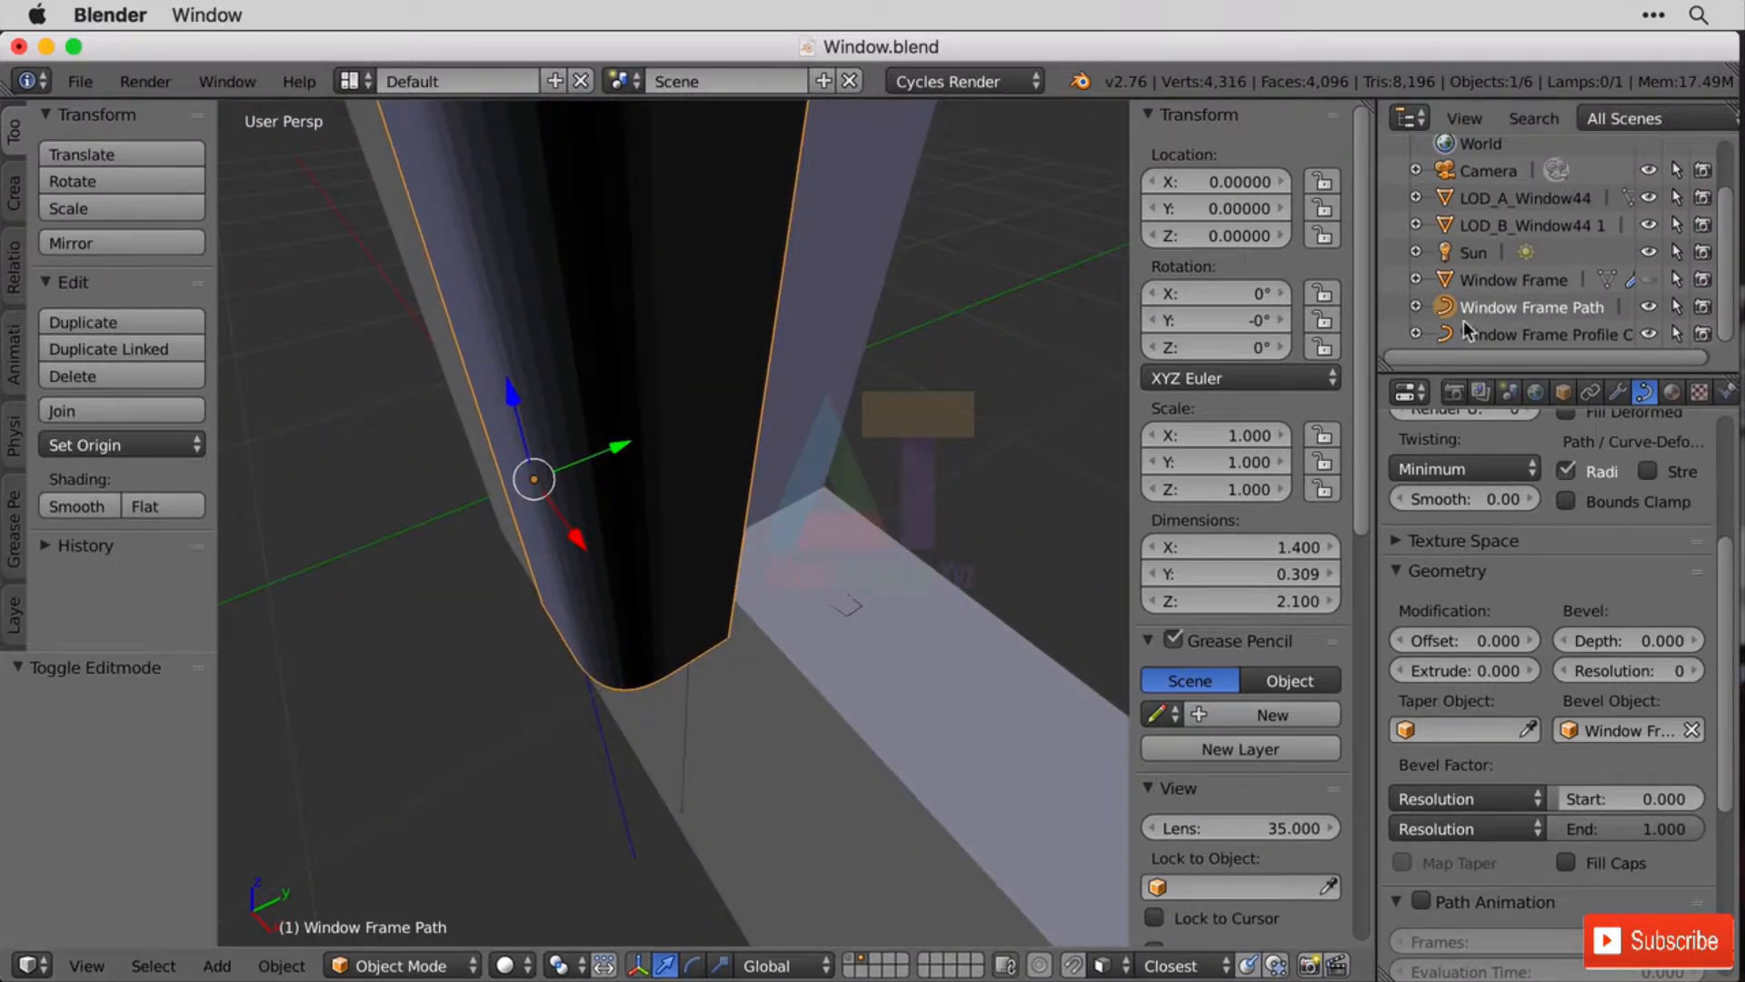
middle_click_drag(946, 603, 834, 607, "shift")
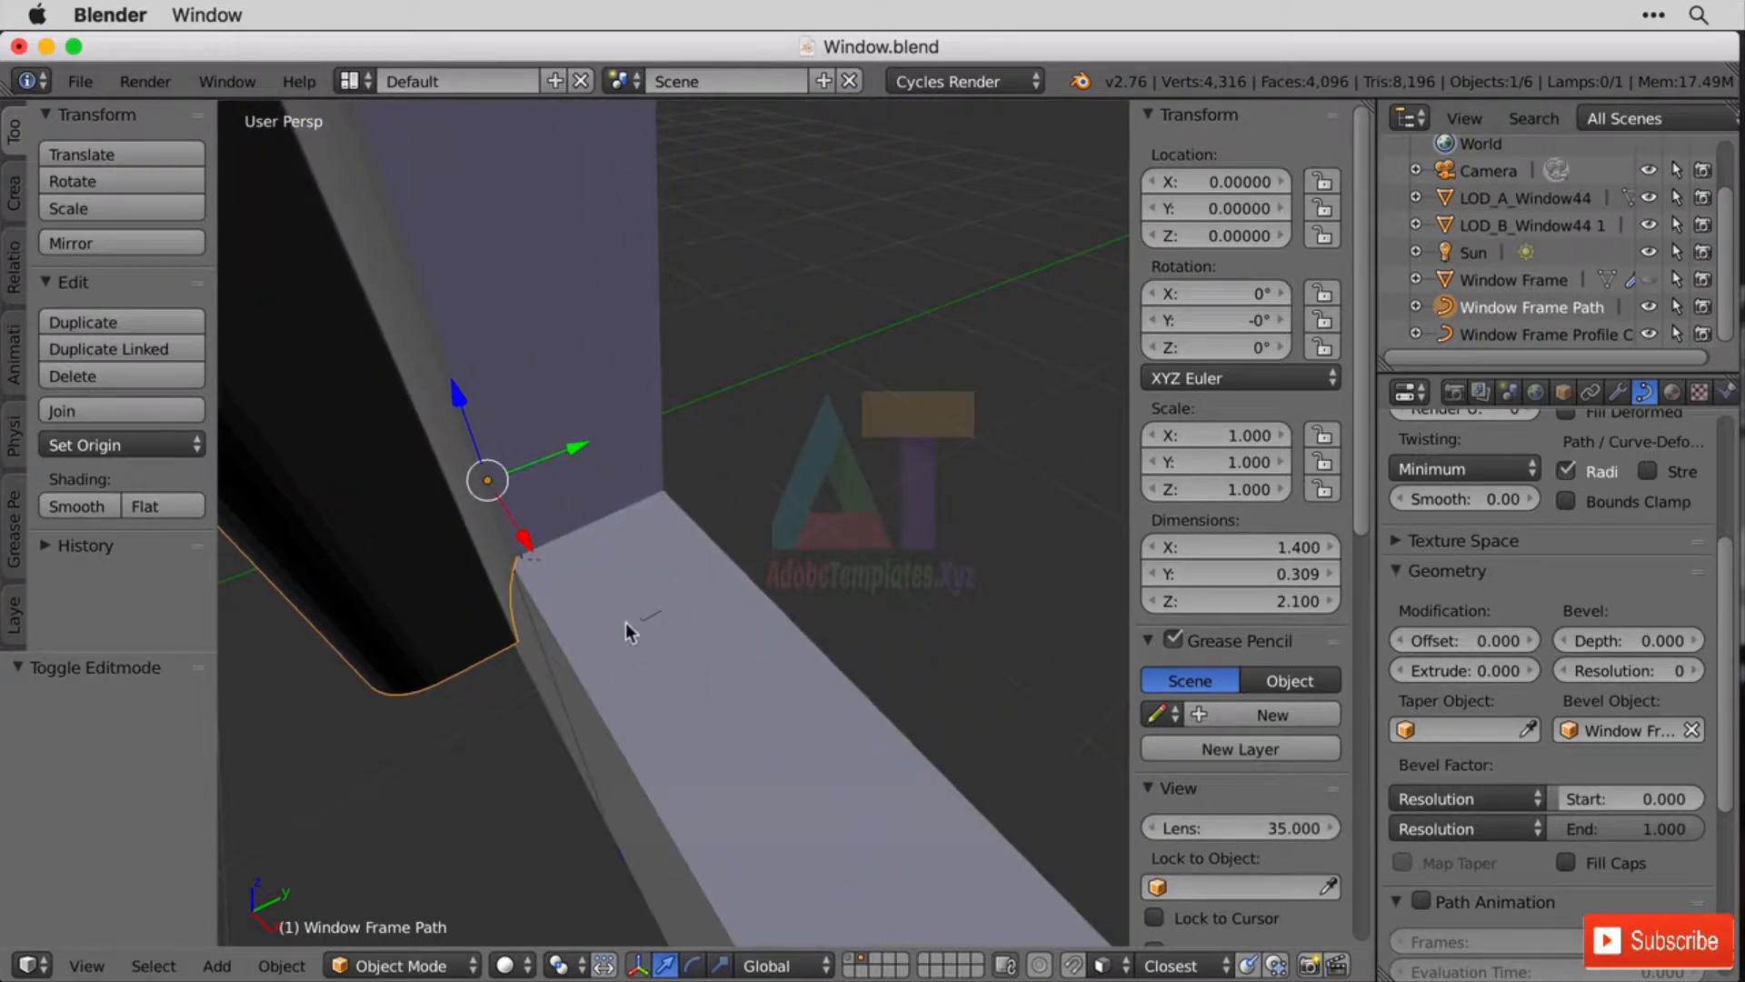
middle_click_drag(625, 630, 587, 630)
Enter Edit Mode on Window Frame Path in wireframe display with all control points of the curve selected.
key("z")
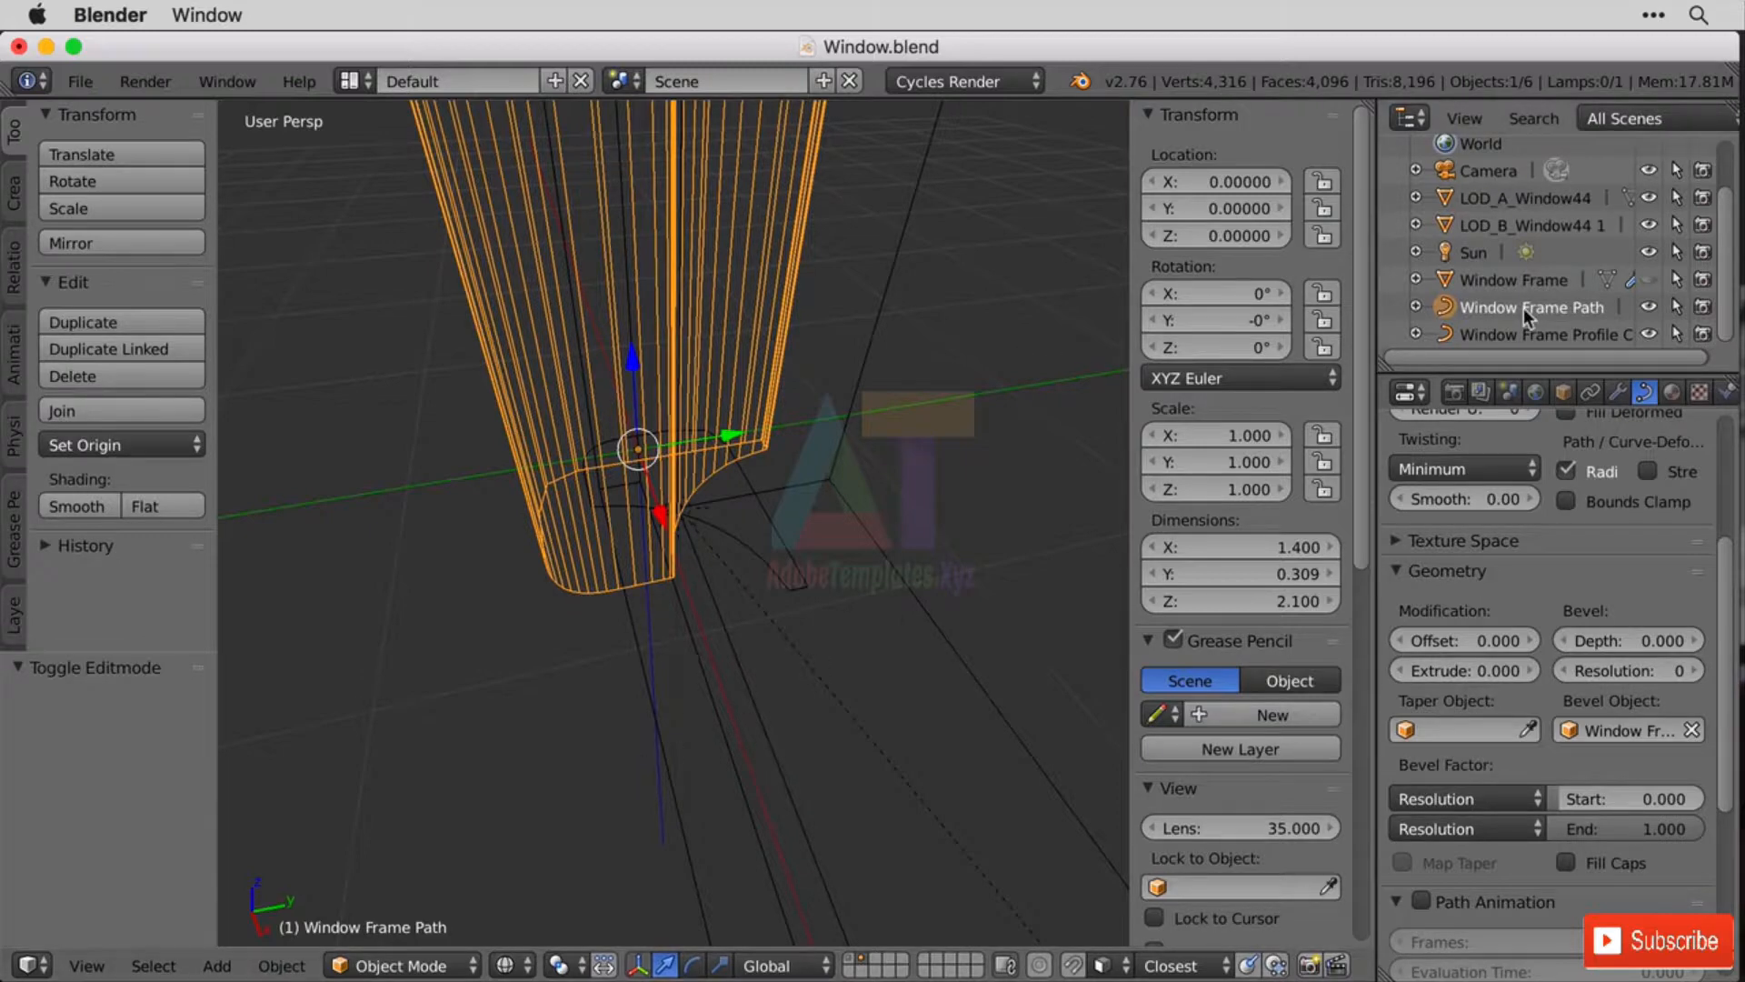
key("Tab")
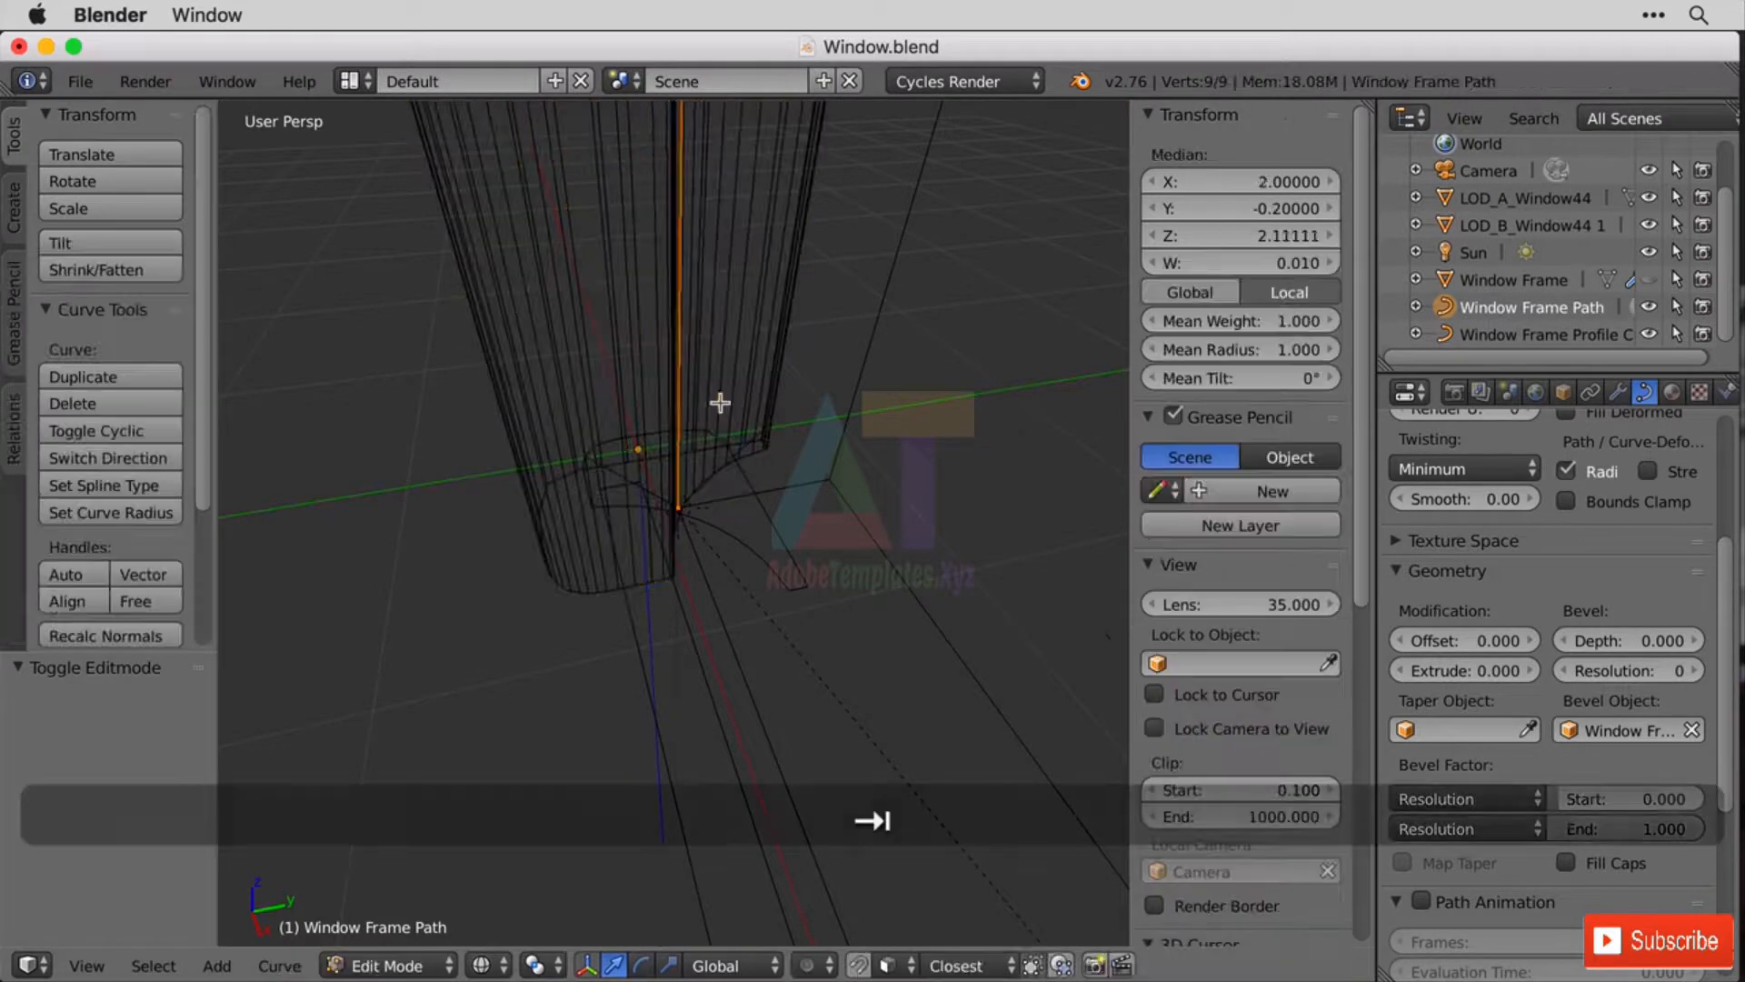
key("KP_Decimal")
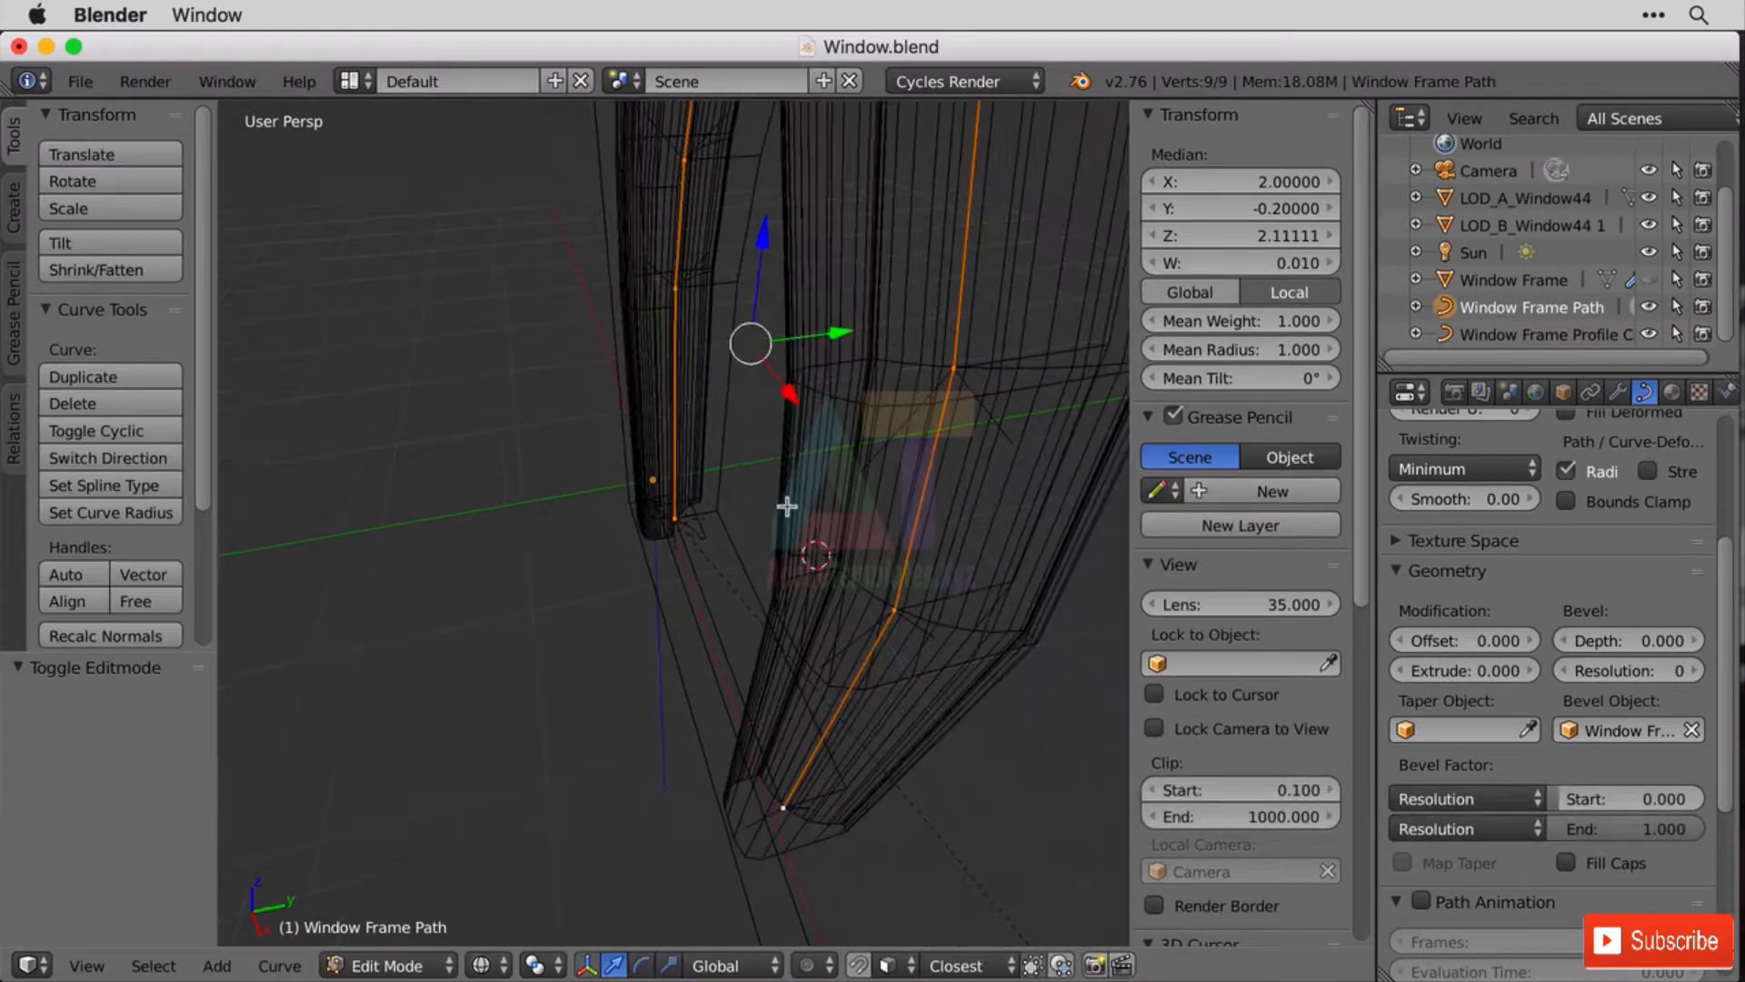
middle_click_drag(787, 506, 691, 509)
scroll(650, 537, "up", 3)
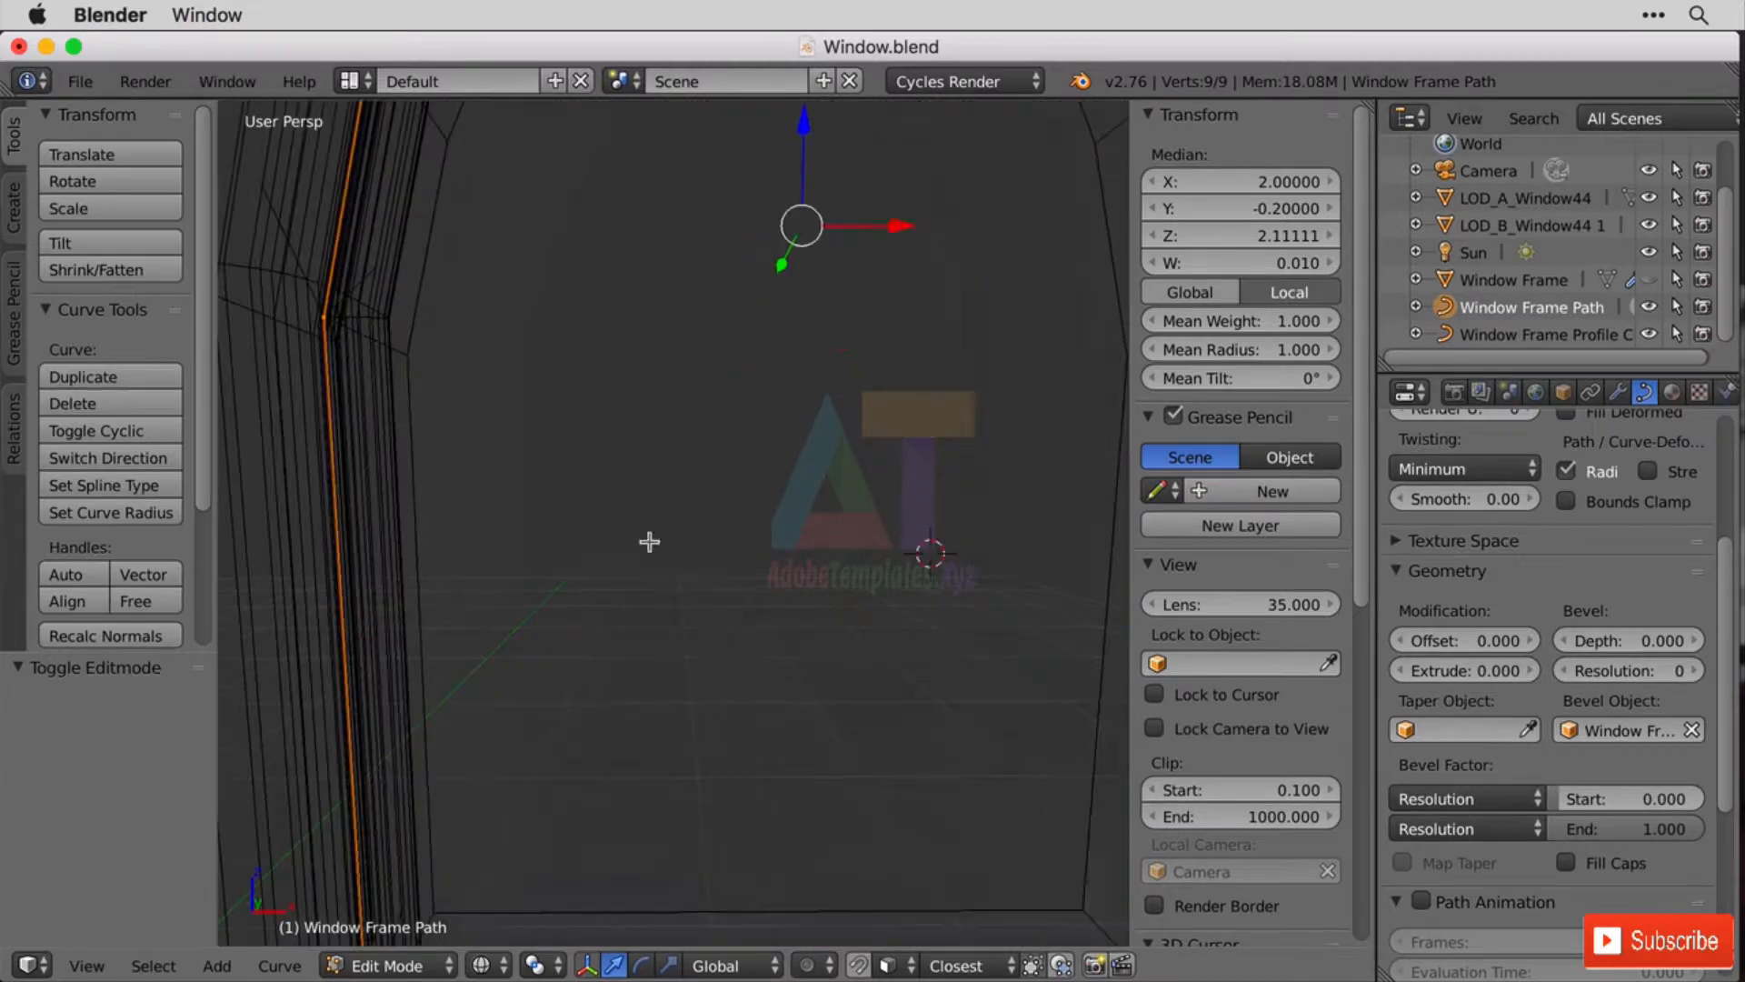
scroll(744, 440, "down", 3)
key("a")
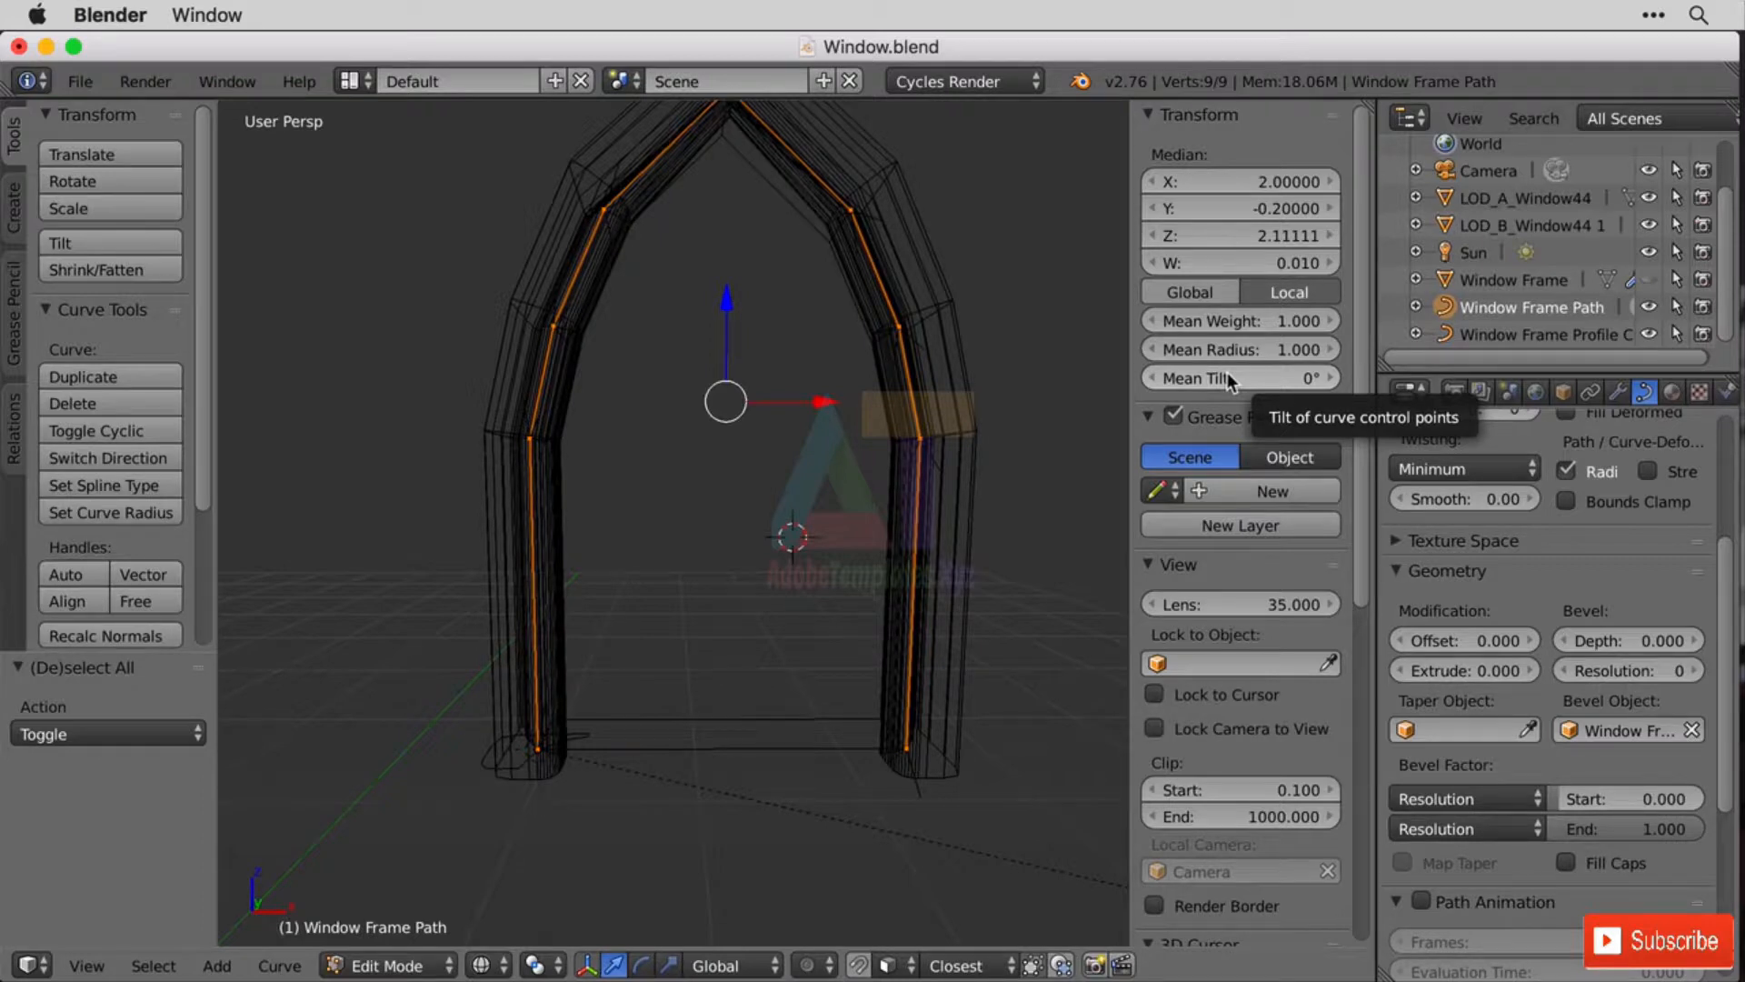
Try varying the Mean Tilt of all the path's control points freely, checking the frame's orientation in solid display.
mouse_move(1227, 379)
left_mouse_down()
mouse_move(1419, 379)
mouse_move(1200, 378)
mouse_move(1221, 378)
left_mouse_up()
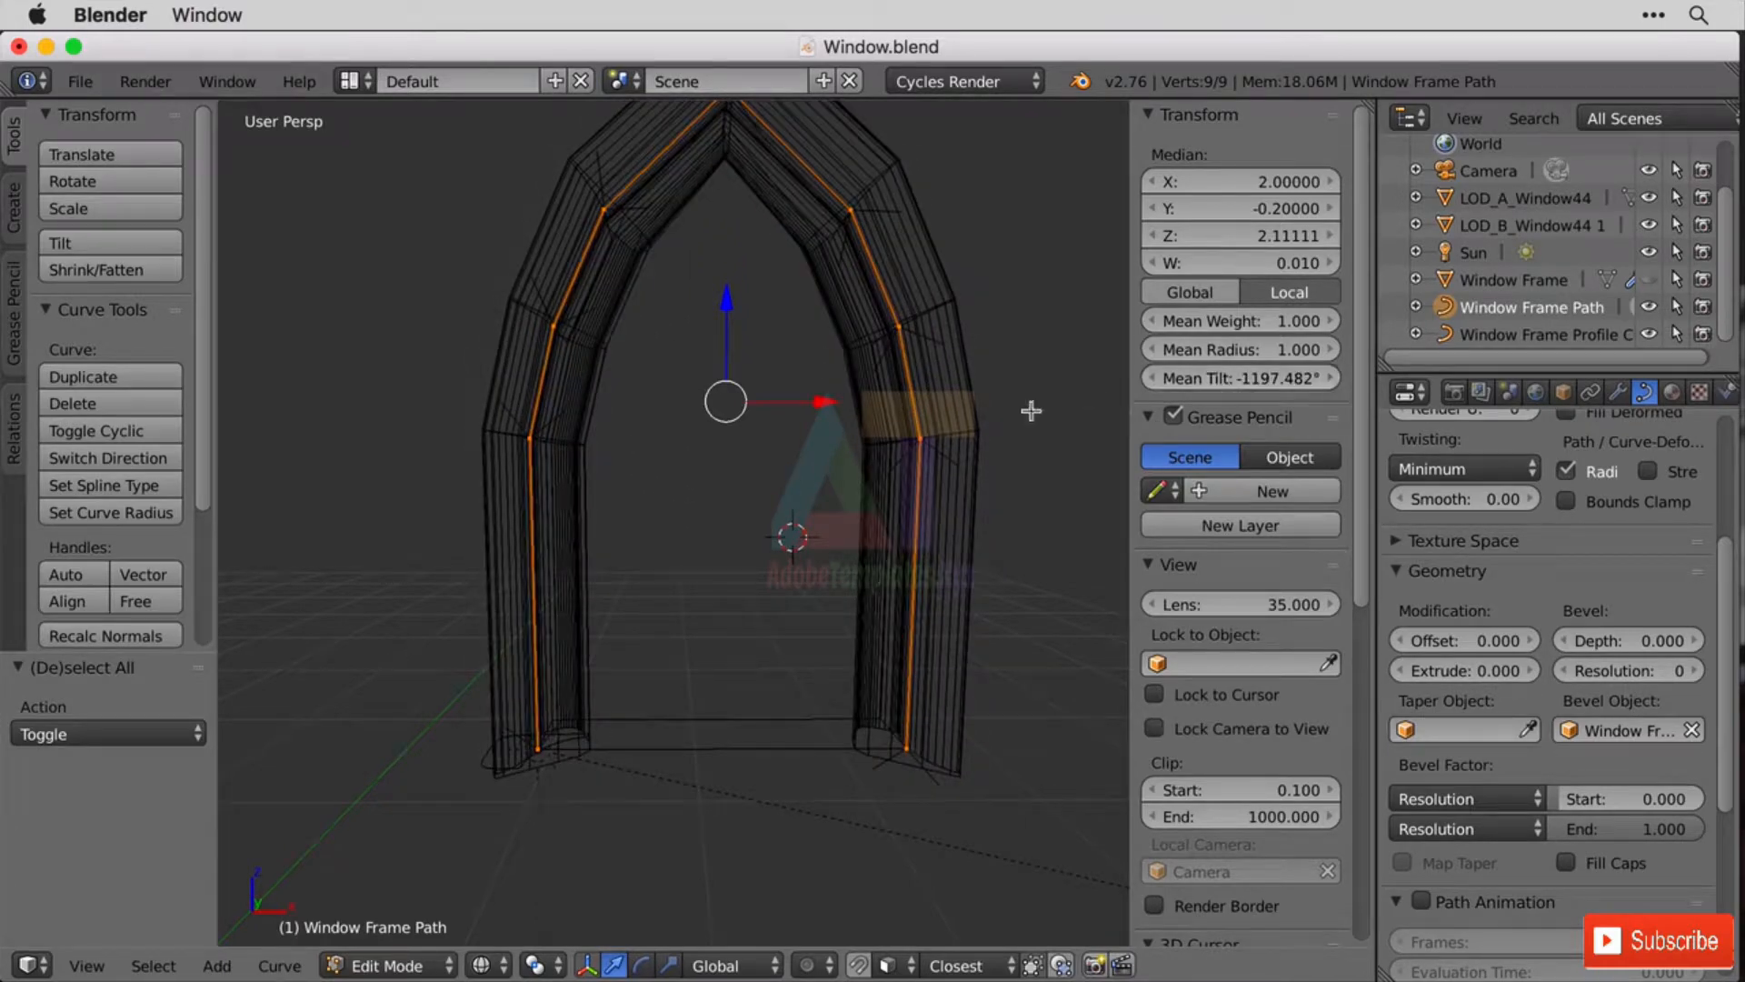
key("z")
middle_click_drag(902, 506, 955, 454)
left_click_drag(1201, 388, 1229, 382)
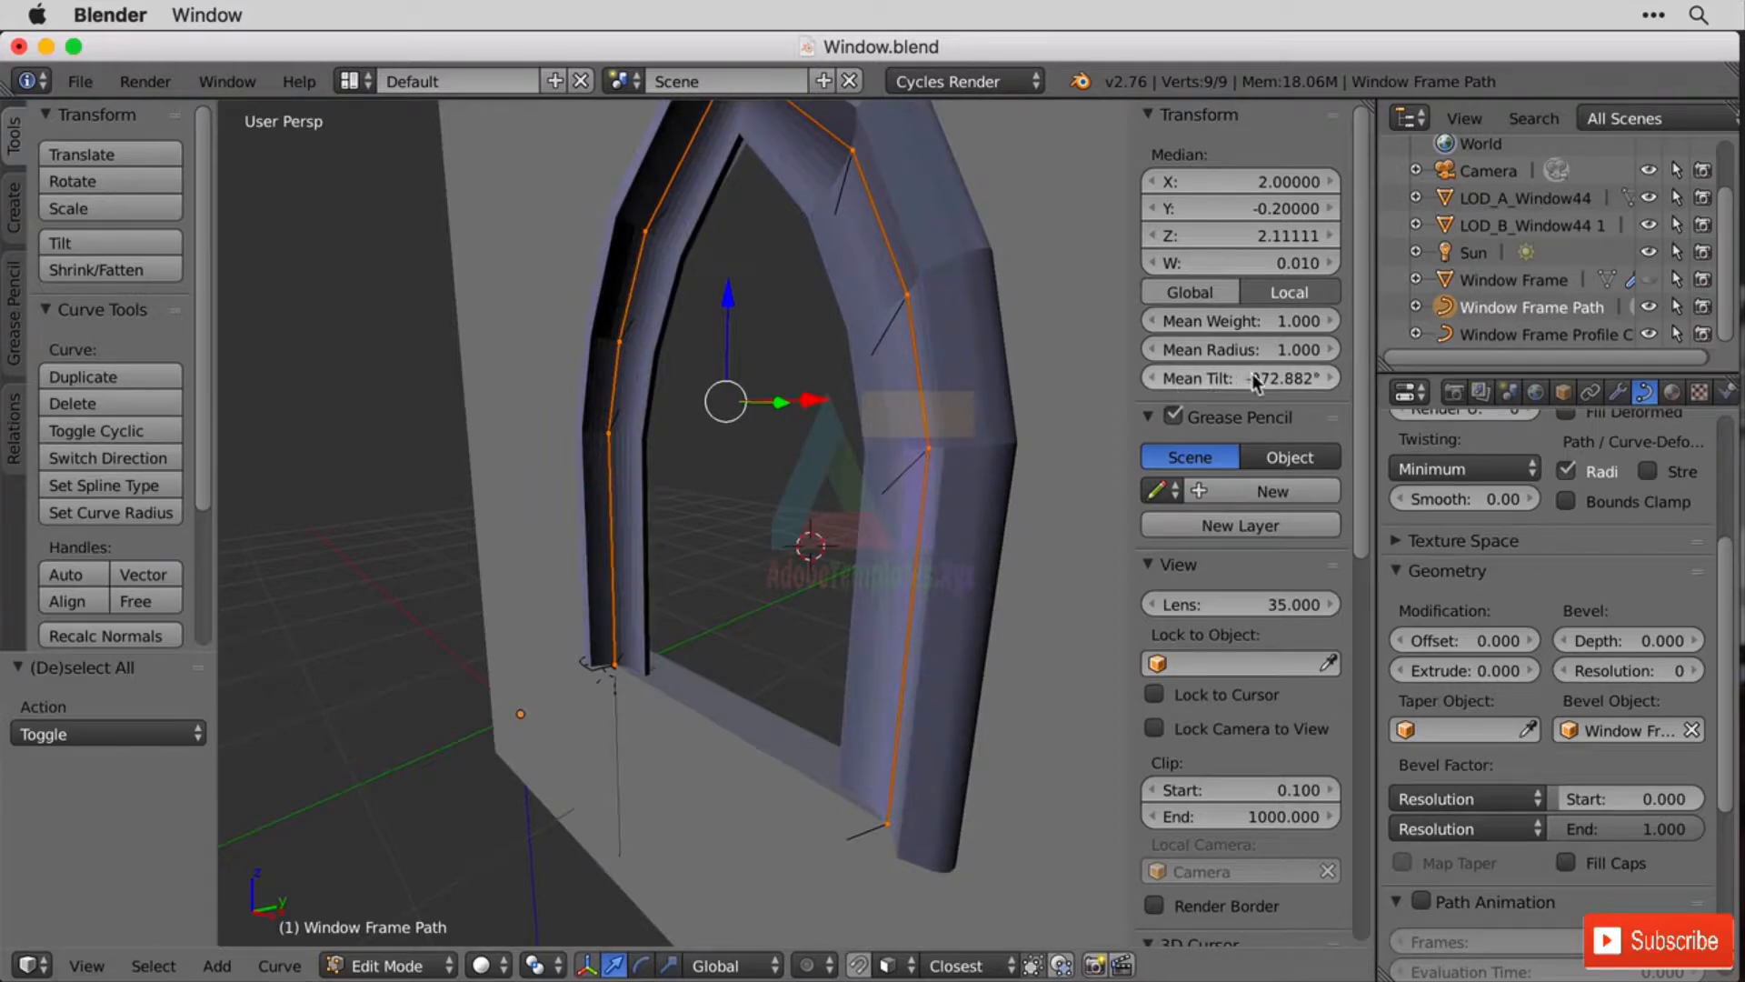
Set the Mean Tilt of all the path's control points to 0.9°.
double_click(1252, 373)
type("0.9")
key("Return")
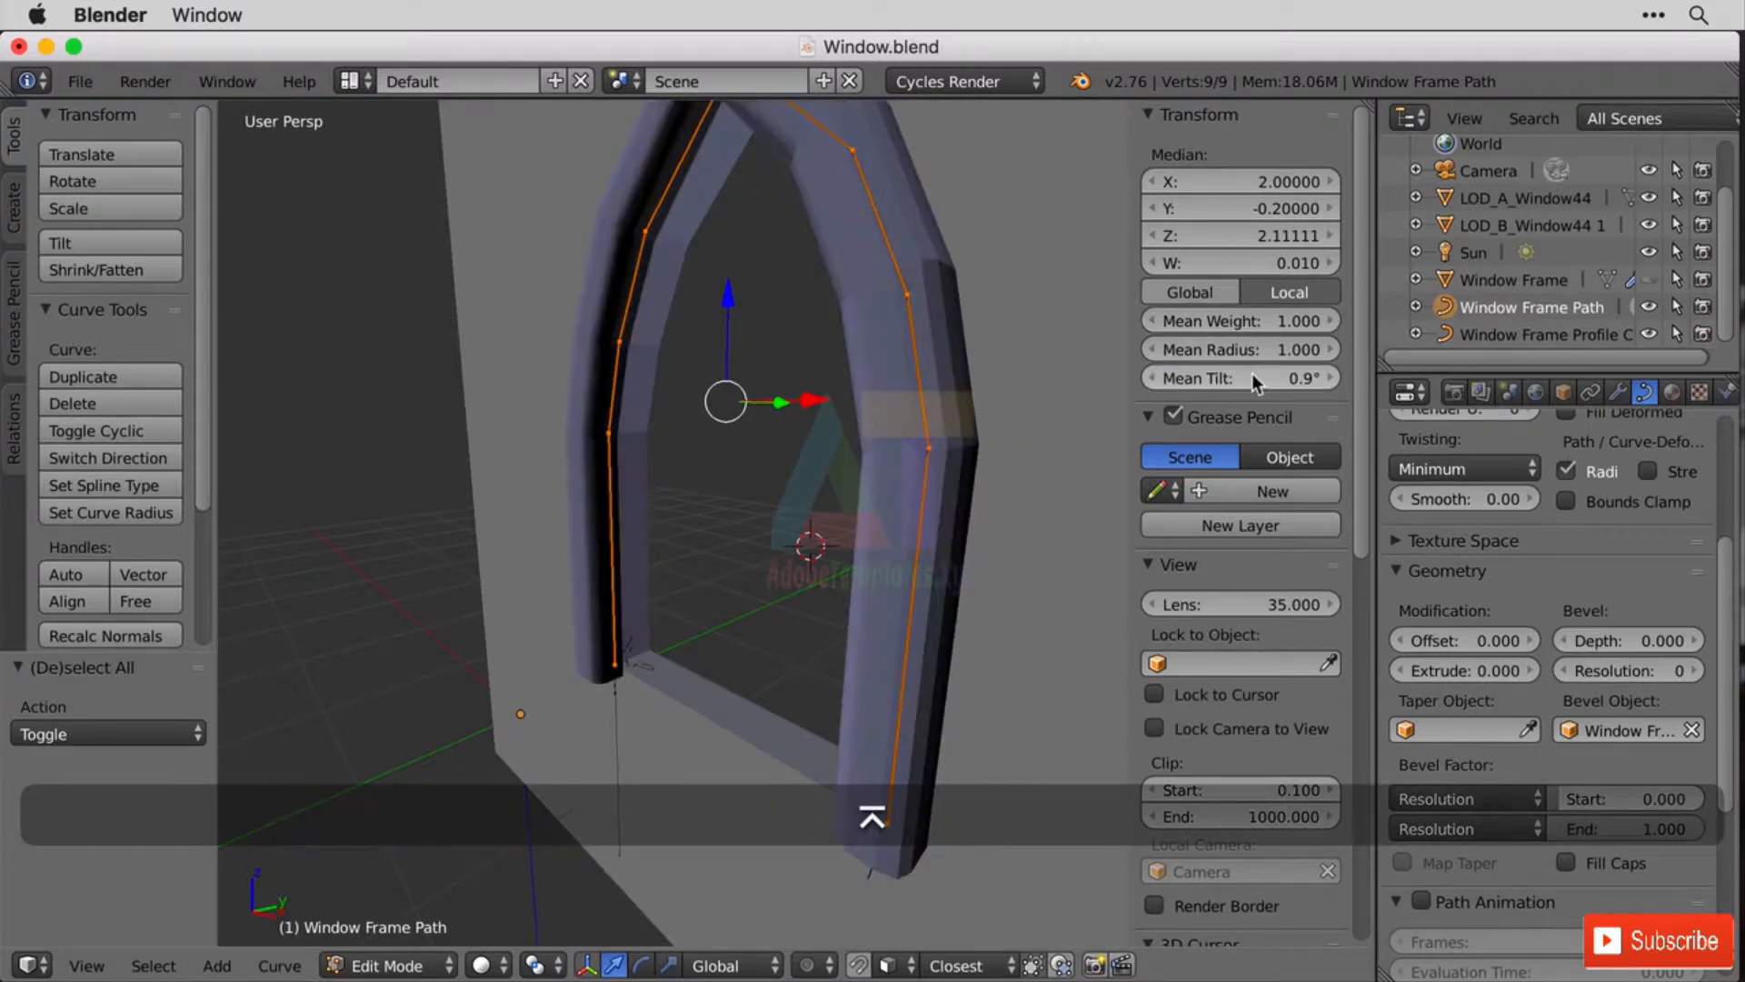
Try a Mean Tilt of -90° on all of Window Frame Path's control points and check the frame's orientation.
middle_click_drag(909, 455, 873, 473)
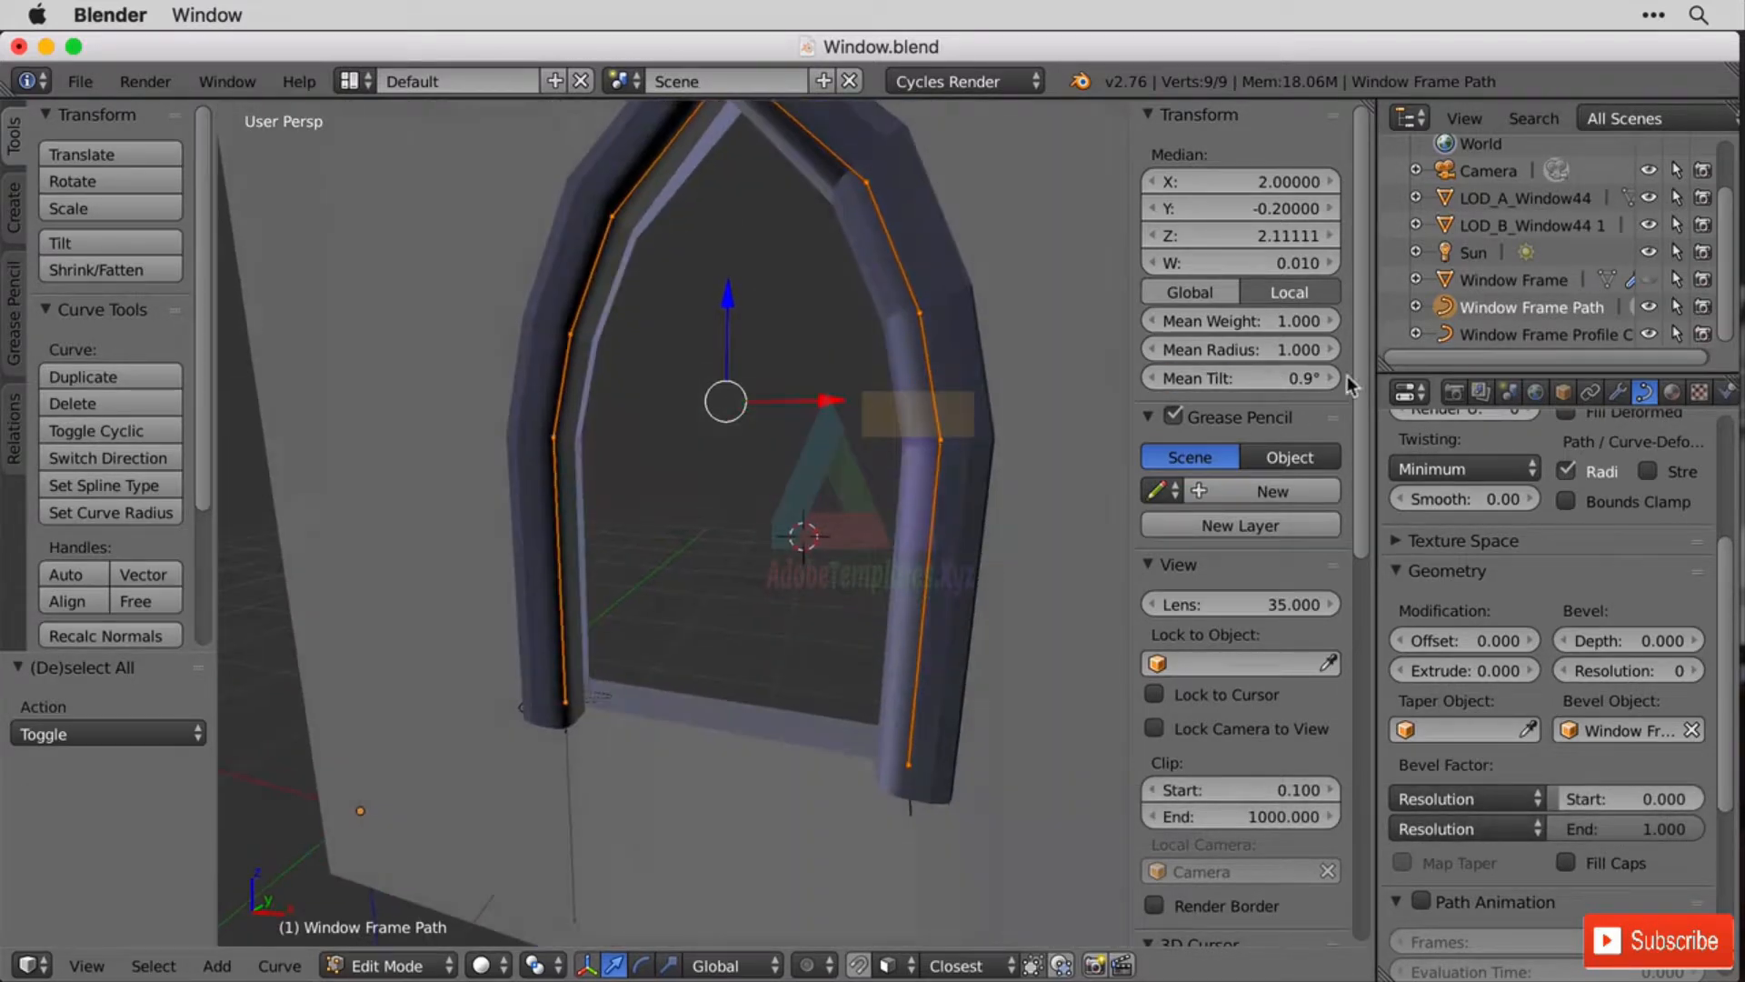
left_click(1339, 380)
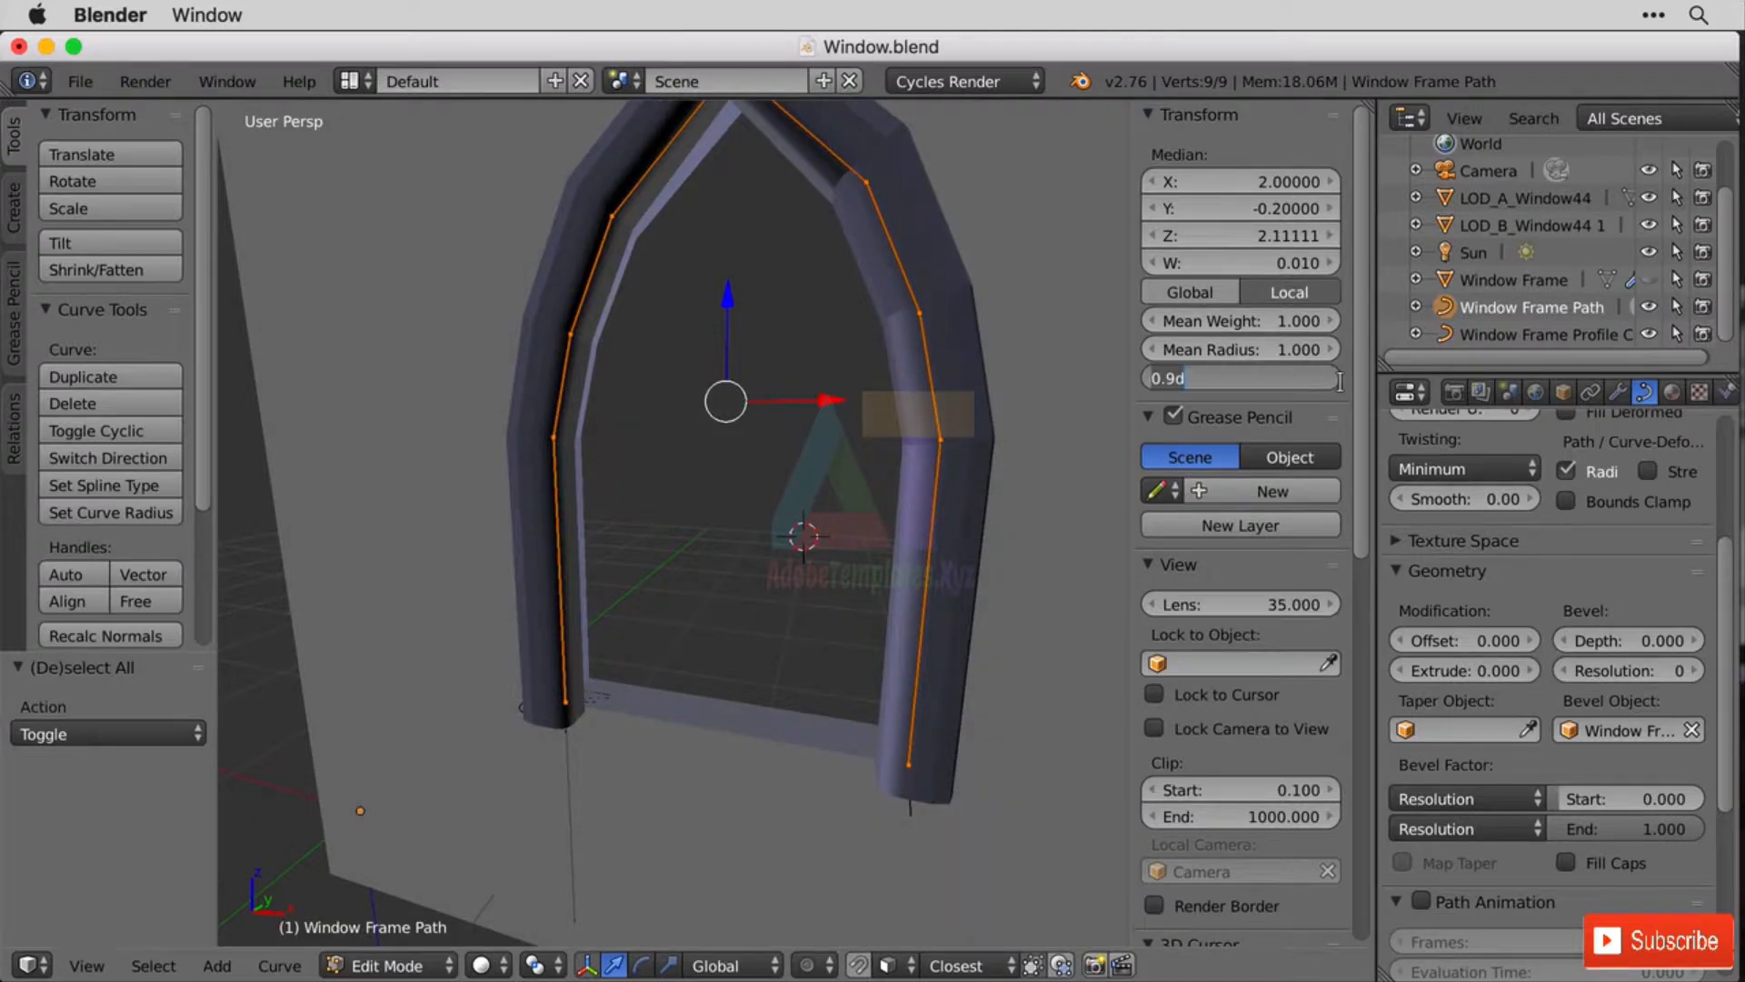
type("-90")
key("Return")
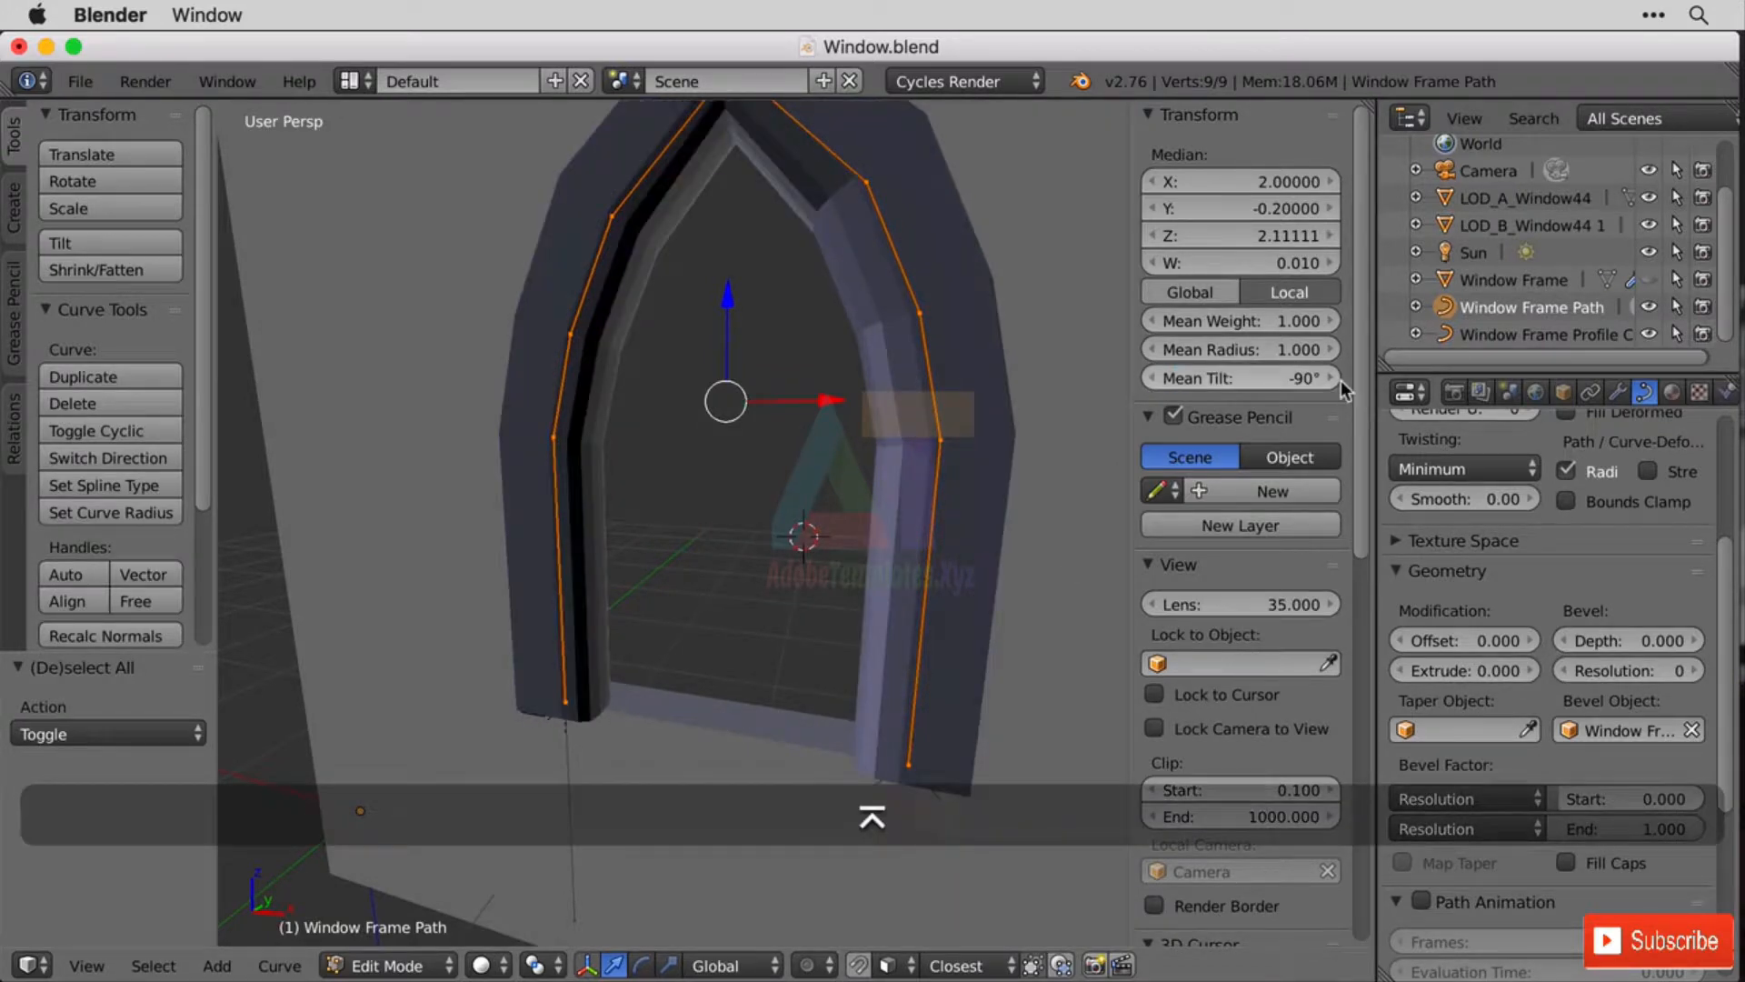
middle_click_drag(796, 509, 719, 502)
Set the Mean Tilt of all the path's control points to 90° and inspect the frame against the wall opening.
left_click(1265, 376)
type("90")
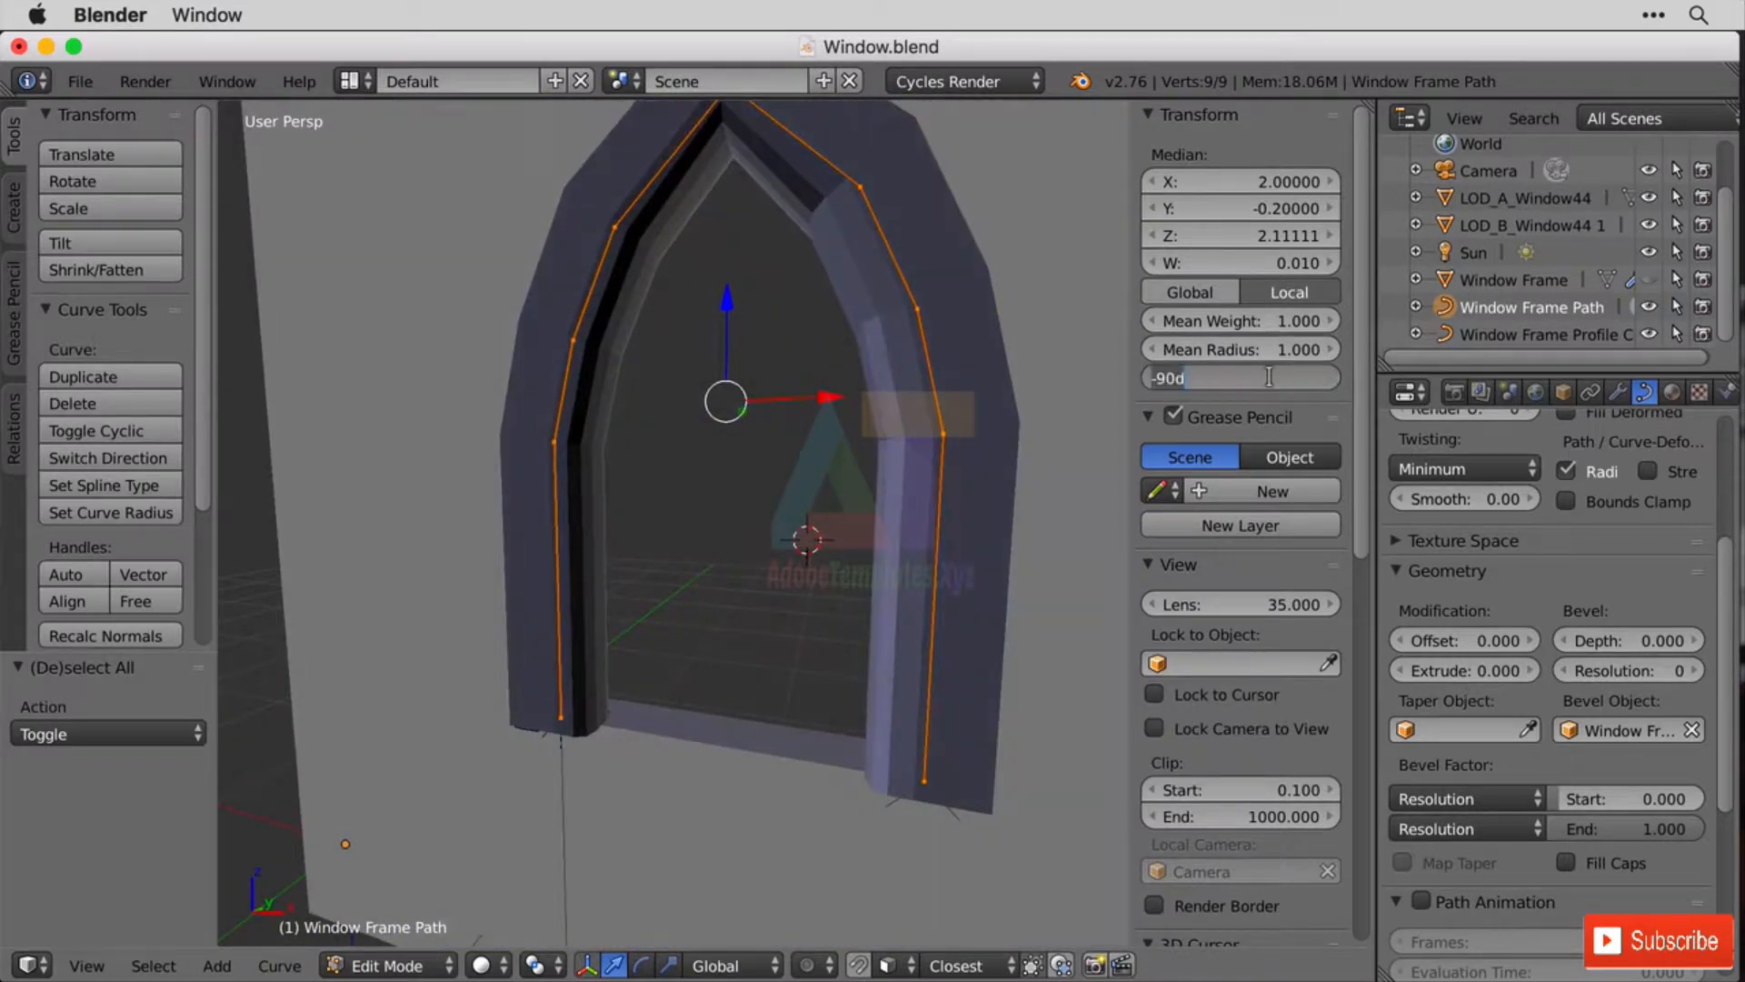
key("KP_Enter")
middle_click_drag(871, 496, 694, 279)
middle_click_drag(809, 505, 990, 467)
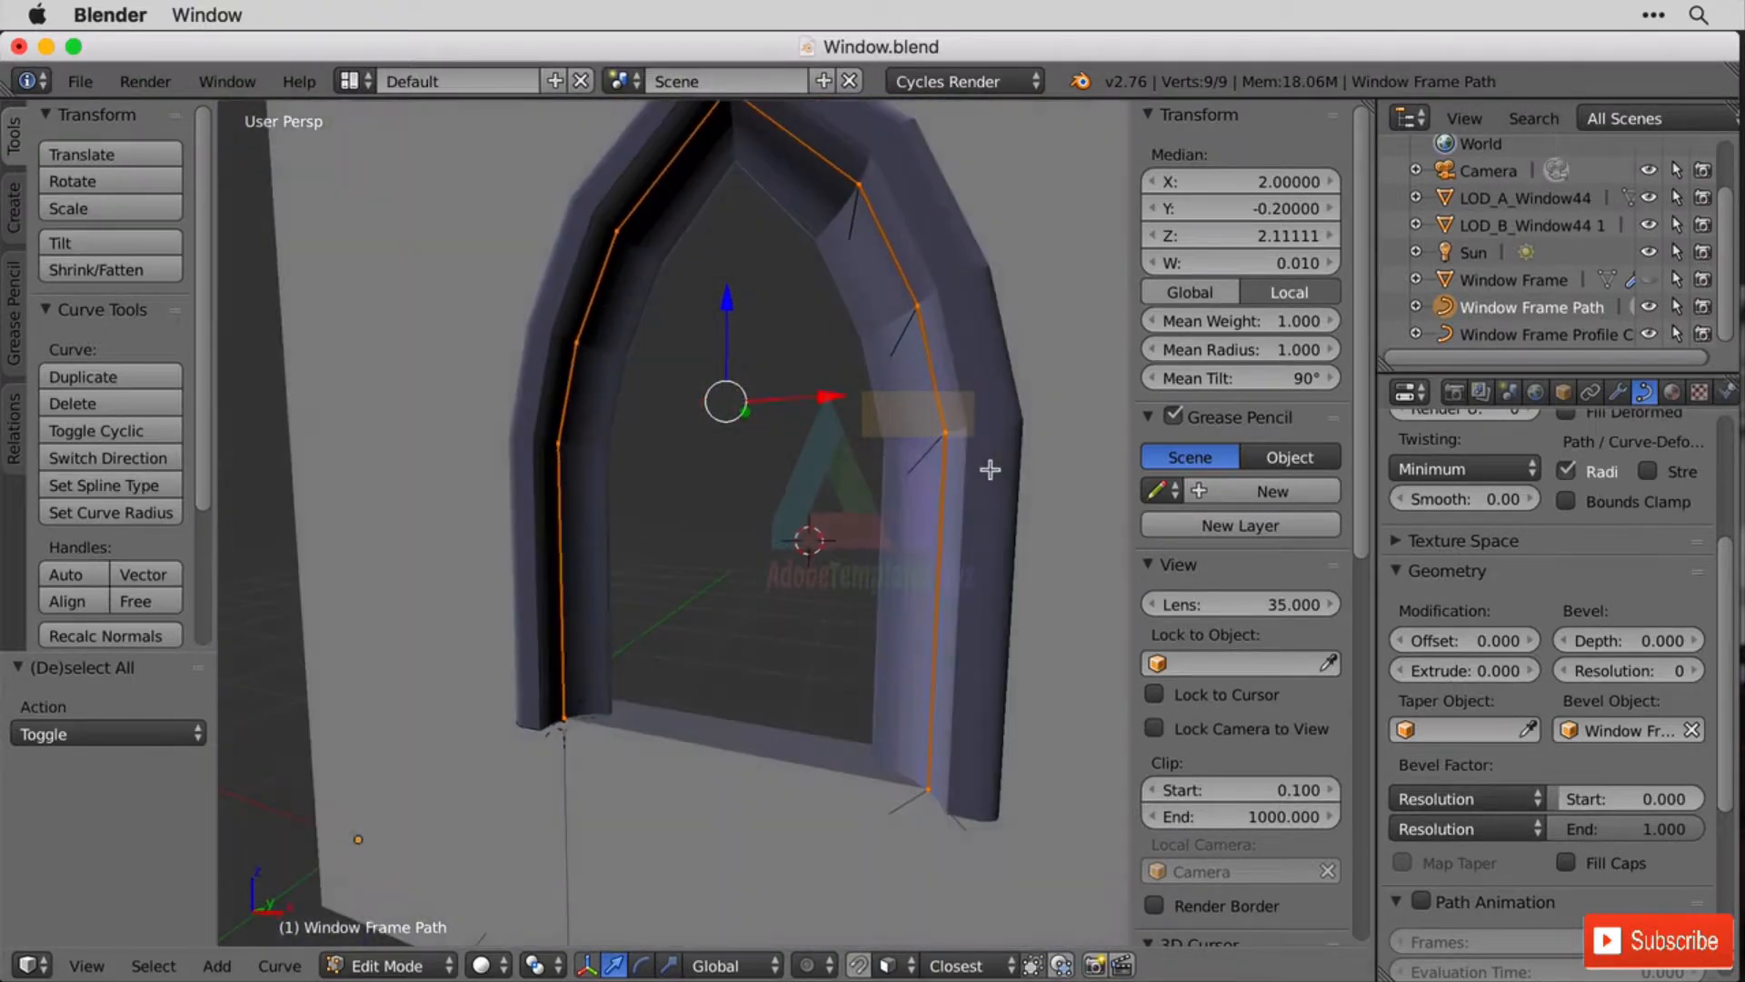
Try adding a Mirror modifier to Window Frame Path and look through the objects available as its Mirror Object.
left_click(1614, 392)
left_click(1500, 484)
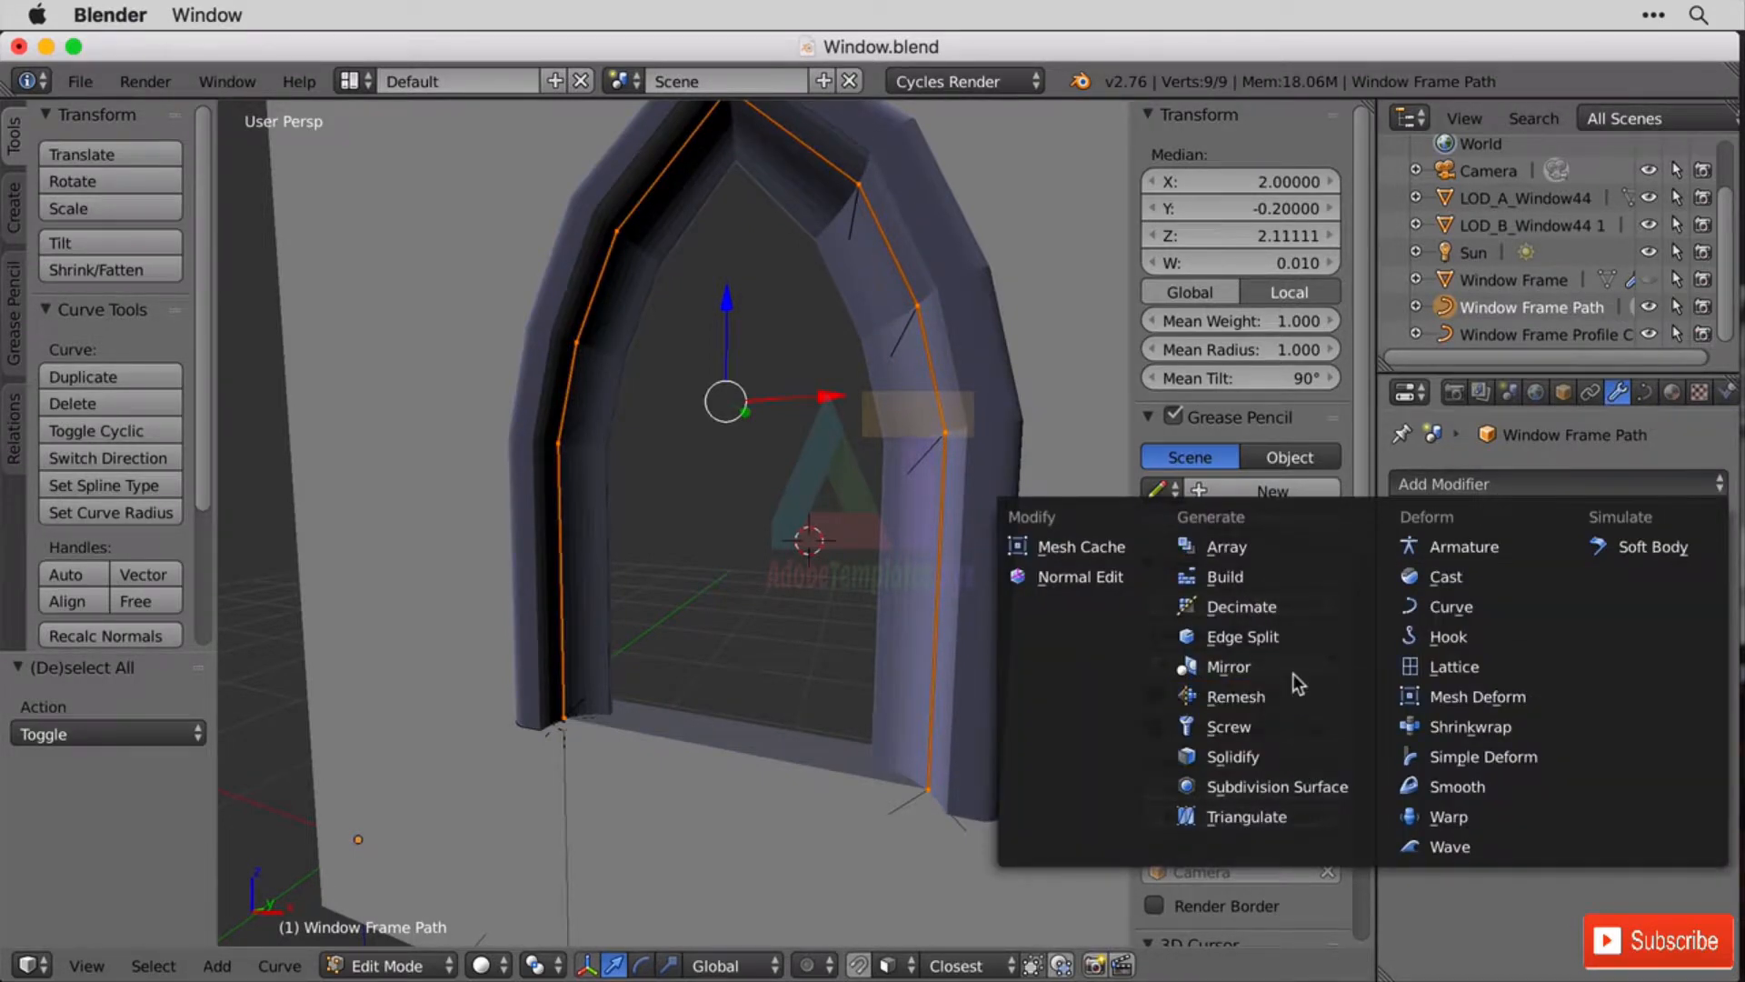
left_click(1260, 670)
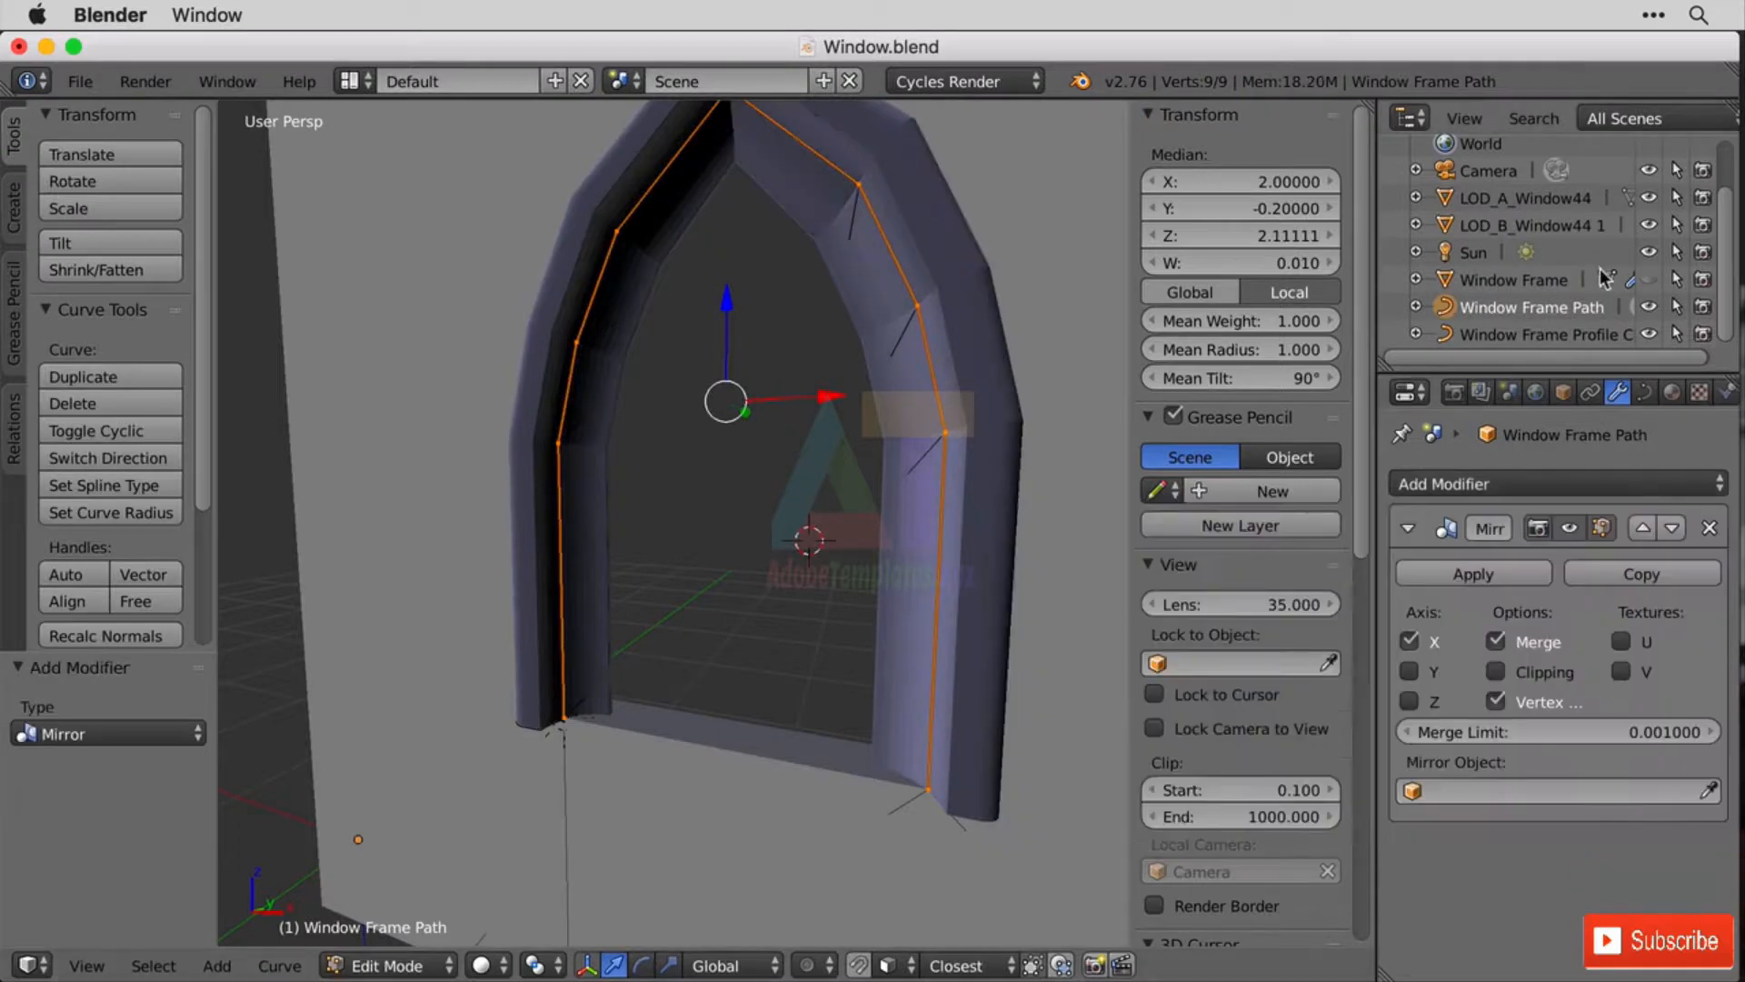
scroll(1726, 283, "up", 2)
scroll(1732, 300, "down", 2)
left_click(1459, 793)
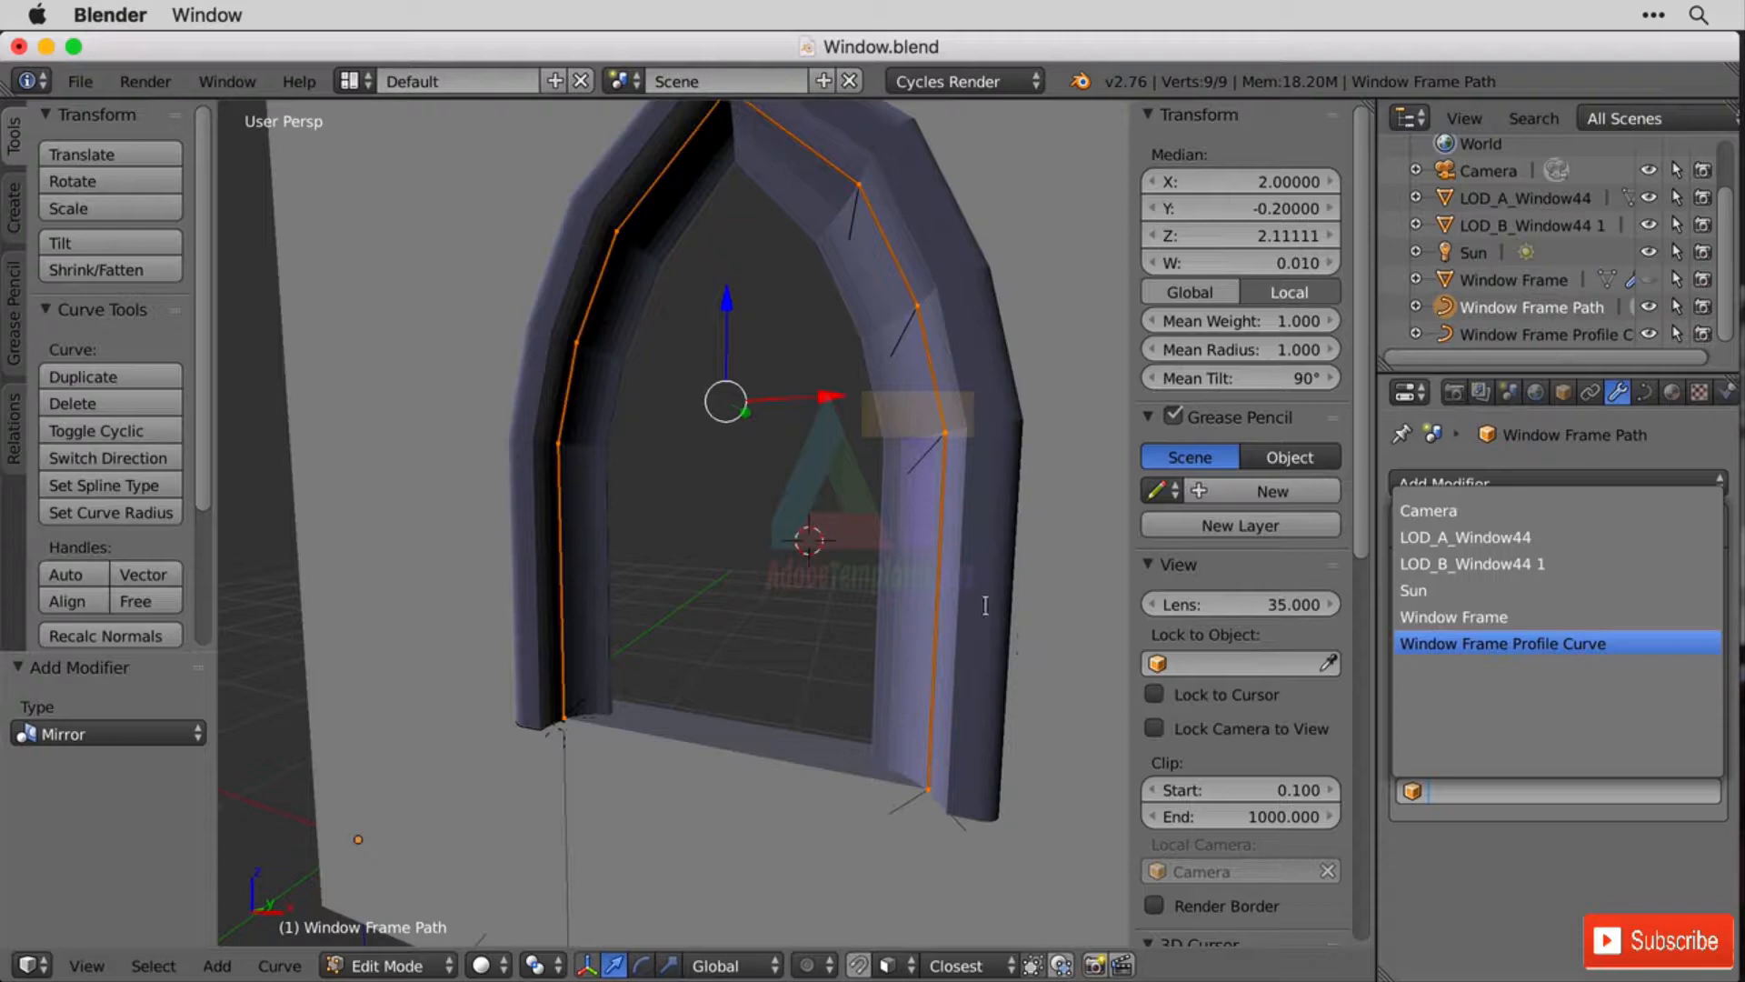
left_click(1026, 614)
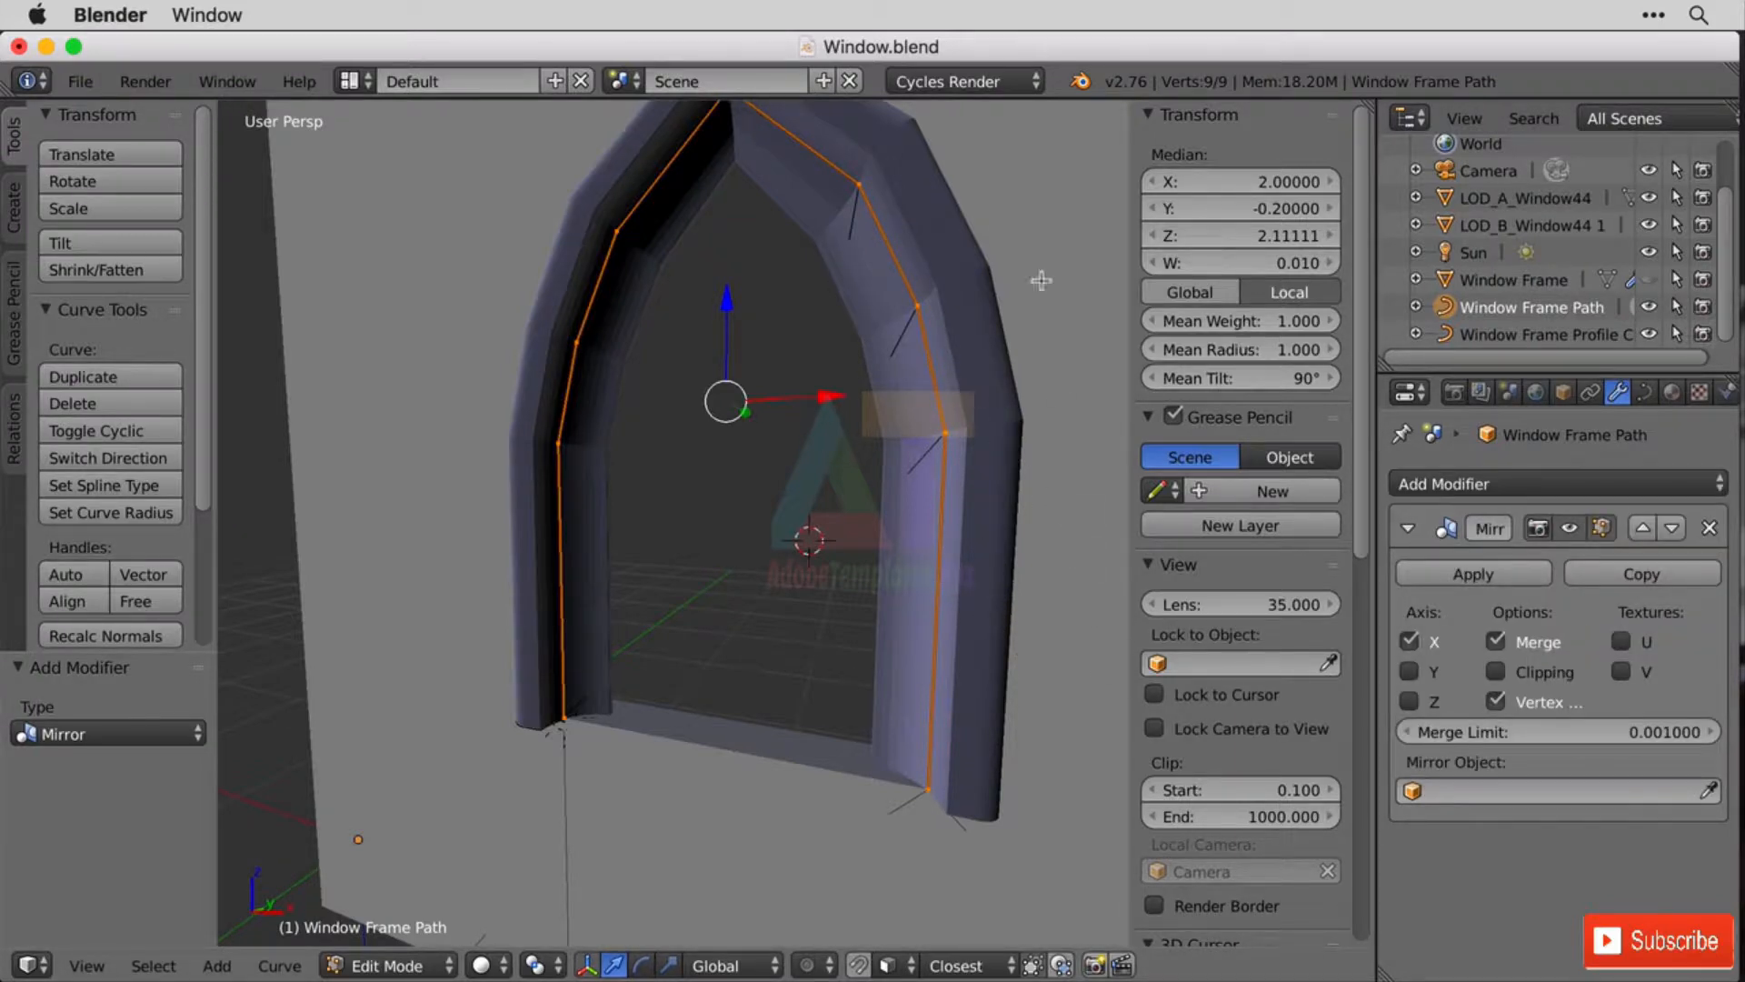
Enter Edit Mode on Window Frame Profile Curve with all of its control points selected.
left_click(1542, 335)
scroll(677, 675, "up", 2)
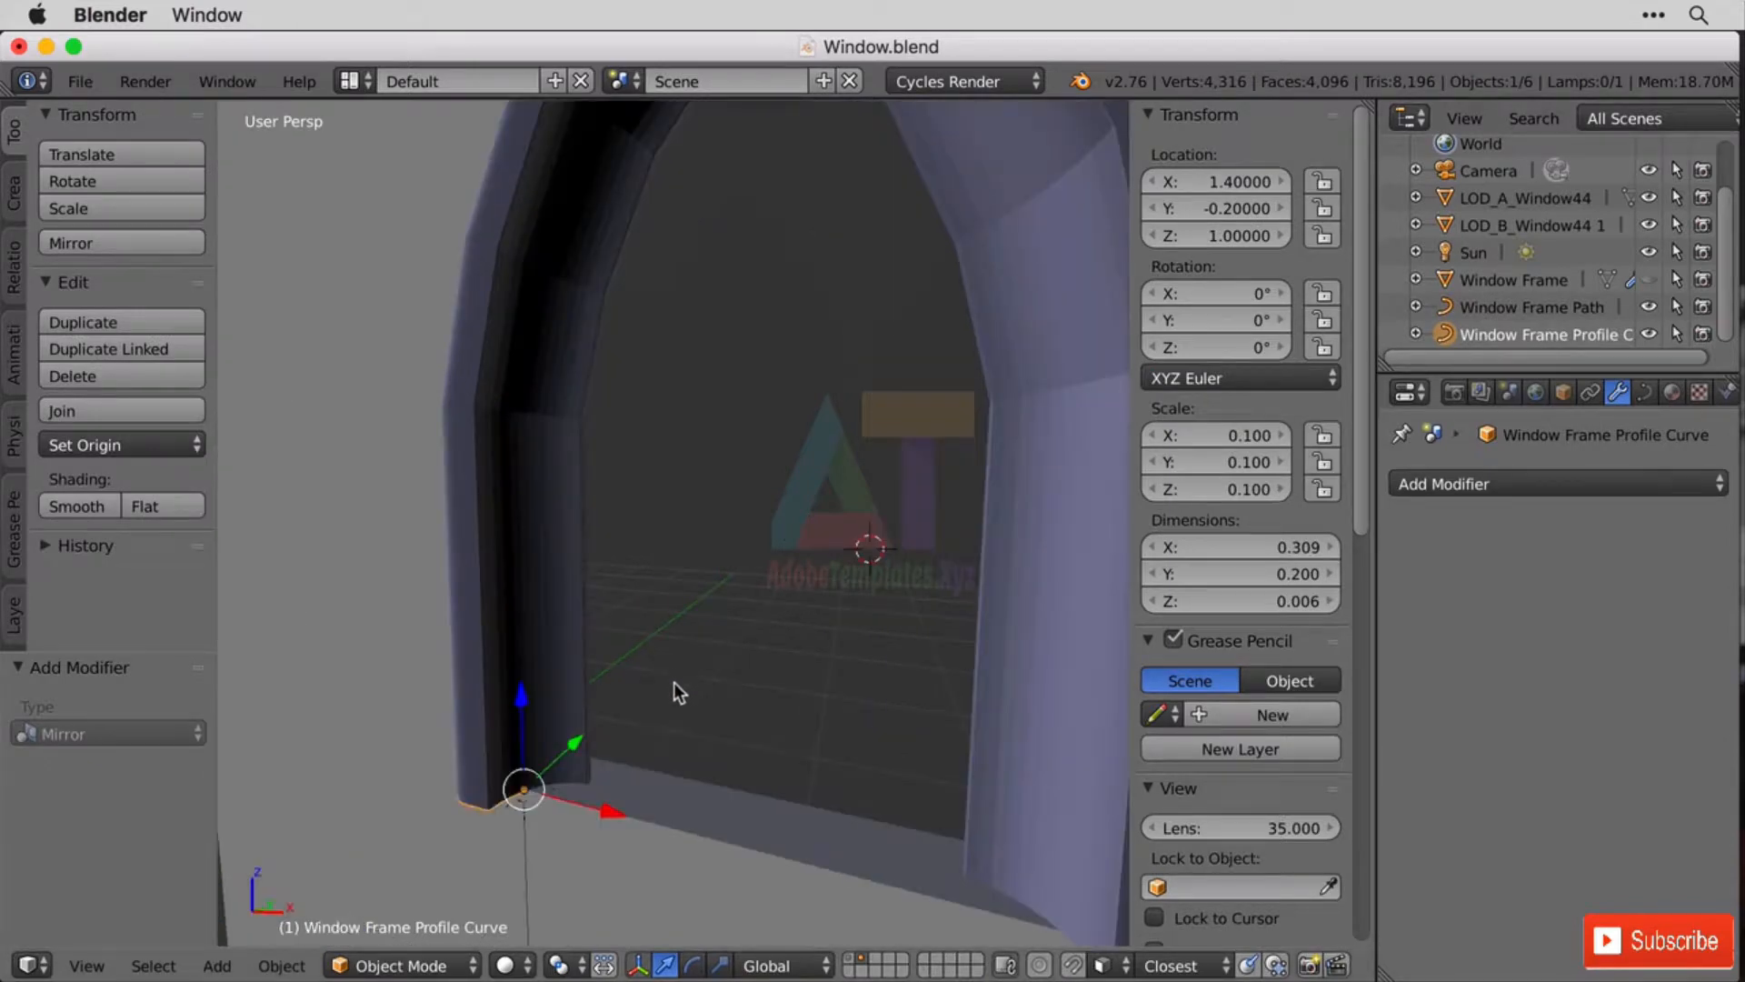
scroll(792, 717, "down", 4, "shift")
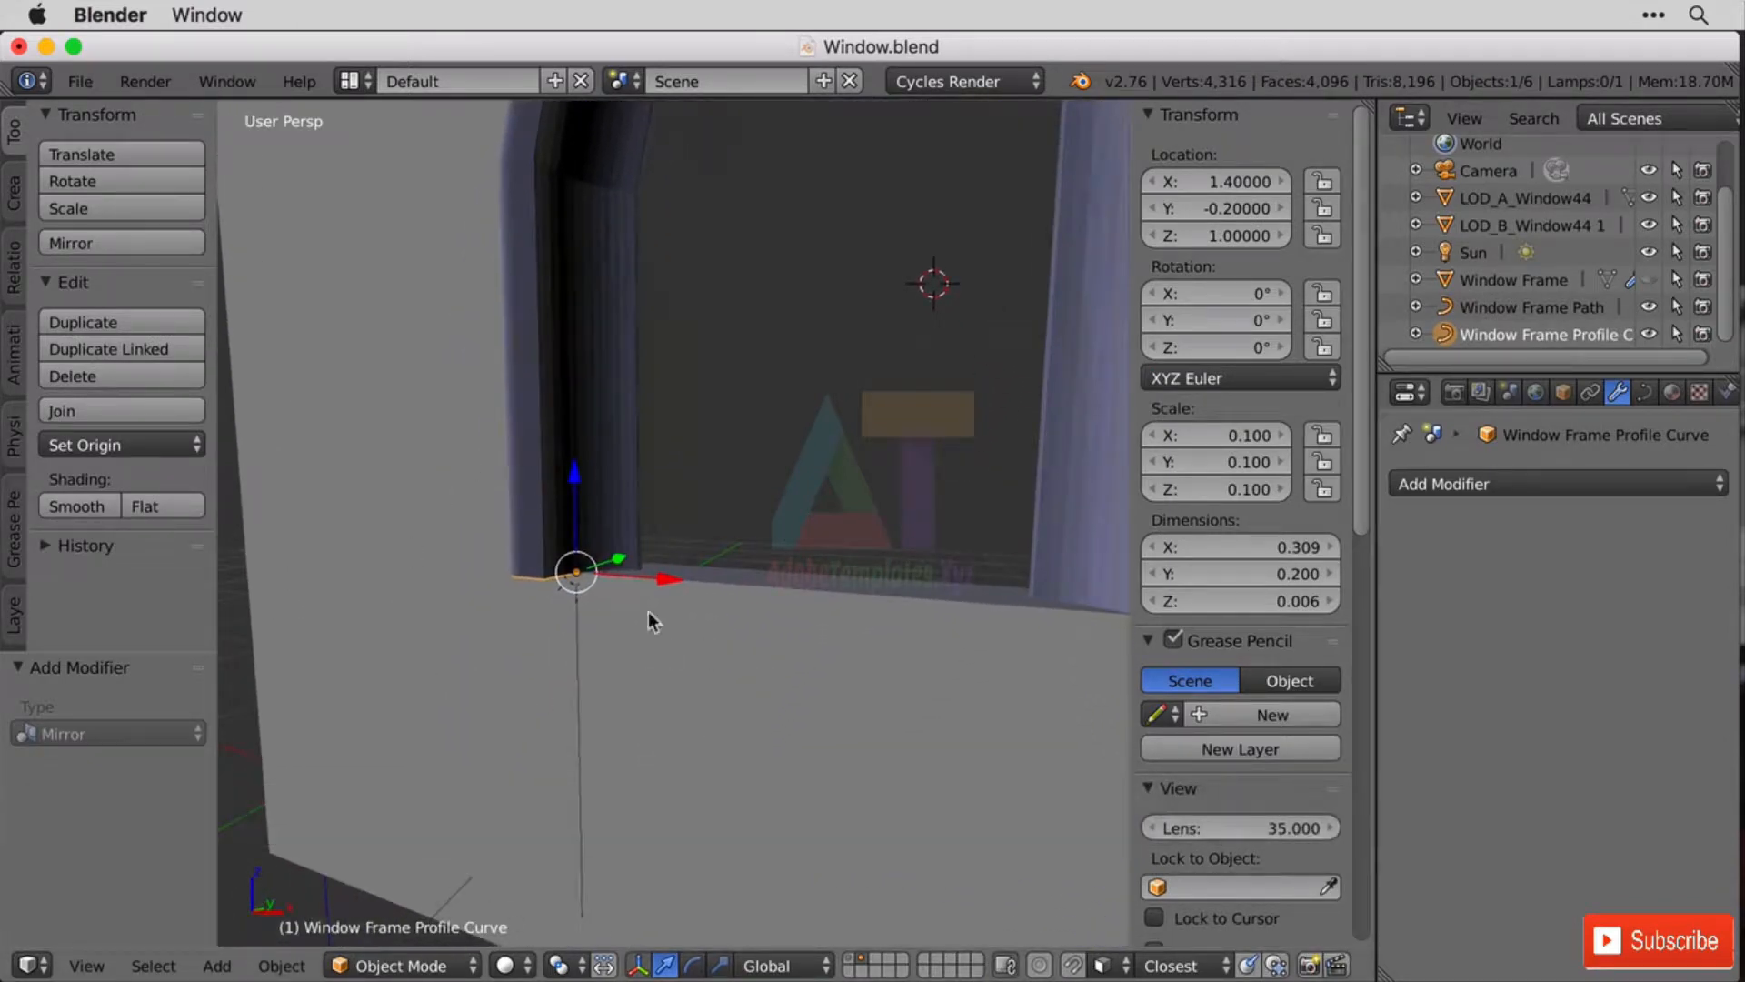
mouse_move(692, 586)
middle_mouse_down()
mouse_move(756, 529)
mouse_move(600, 582)
mouse_move(698, 589)
middle_mouse_up()
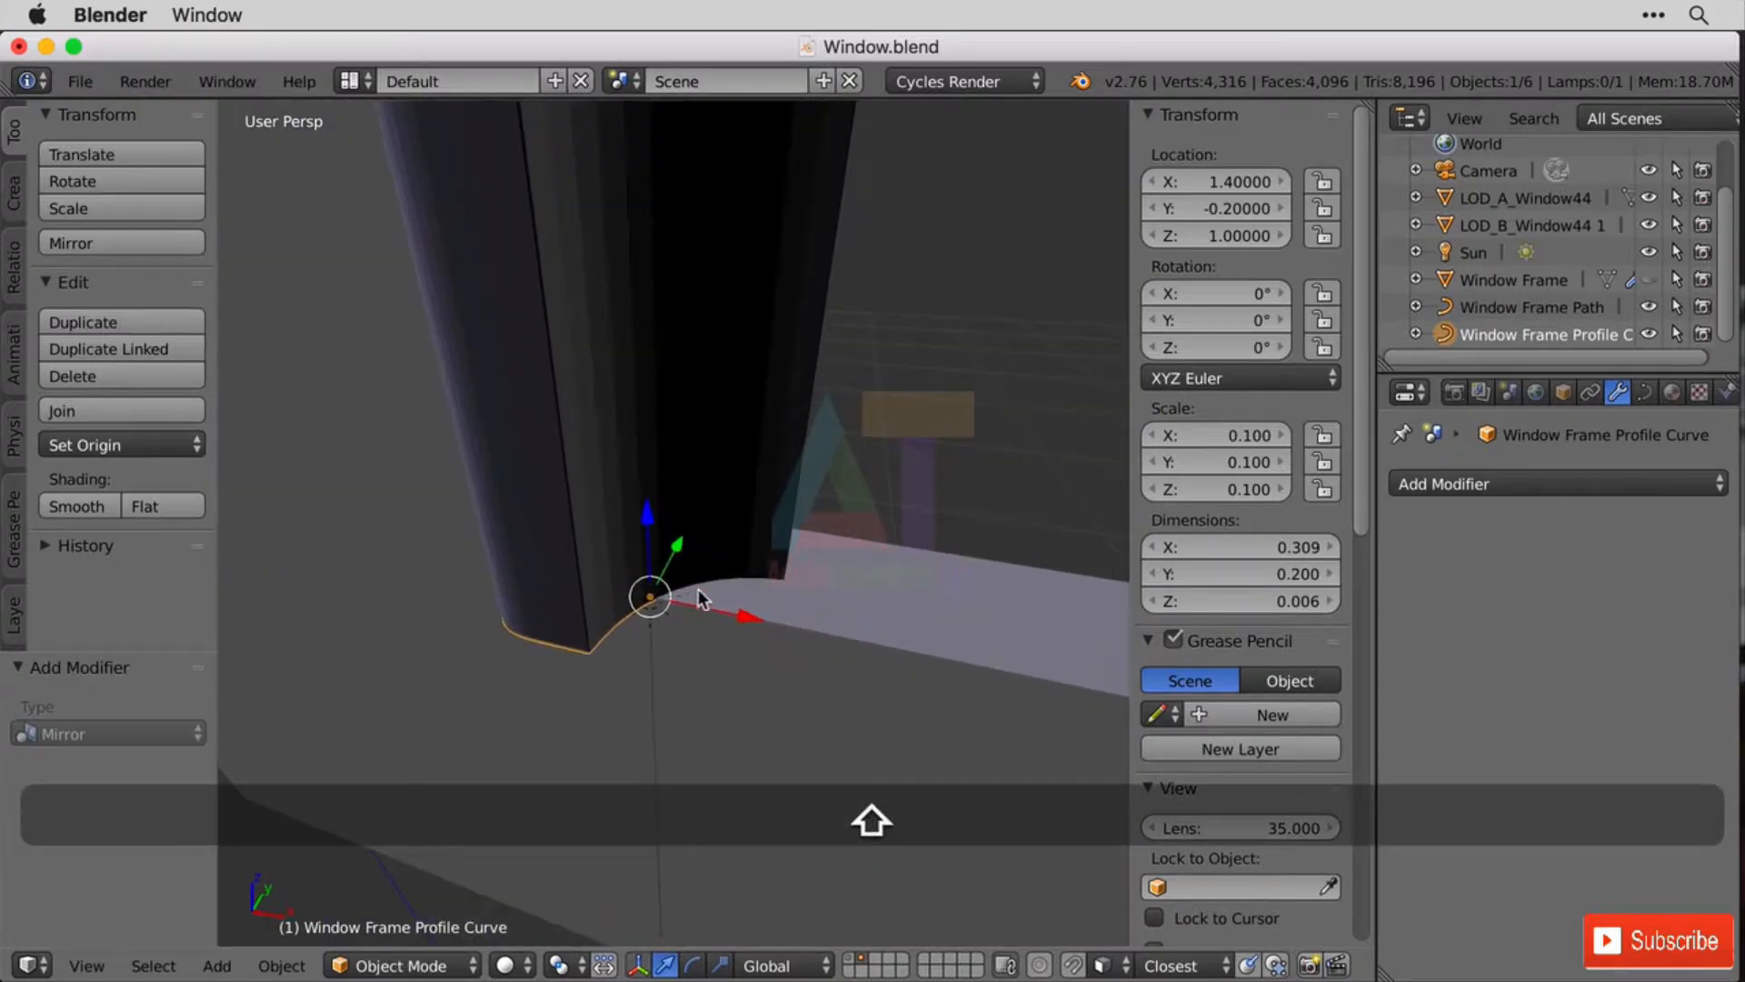
key("Tab")
key("a")
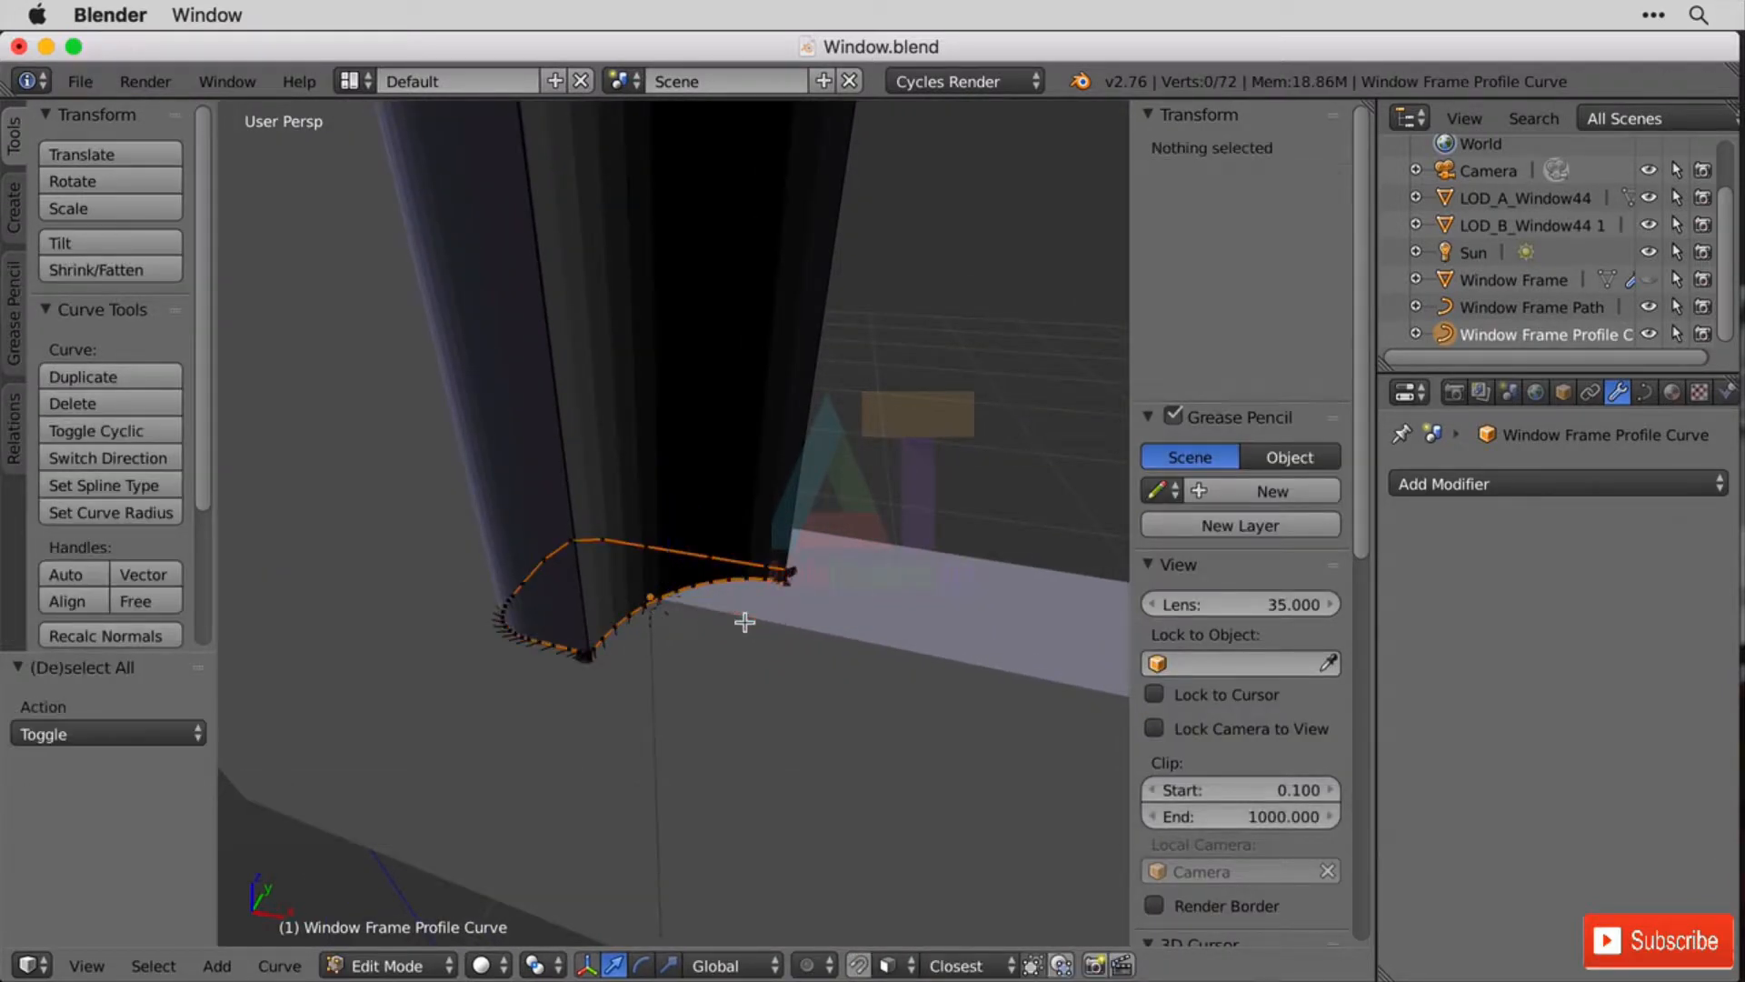
key("a")
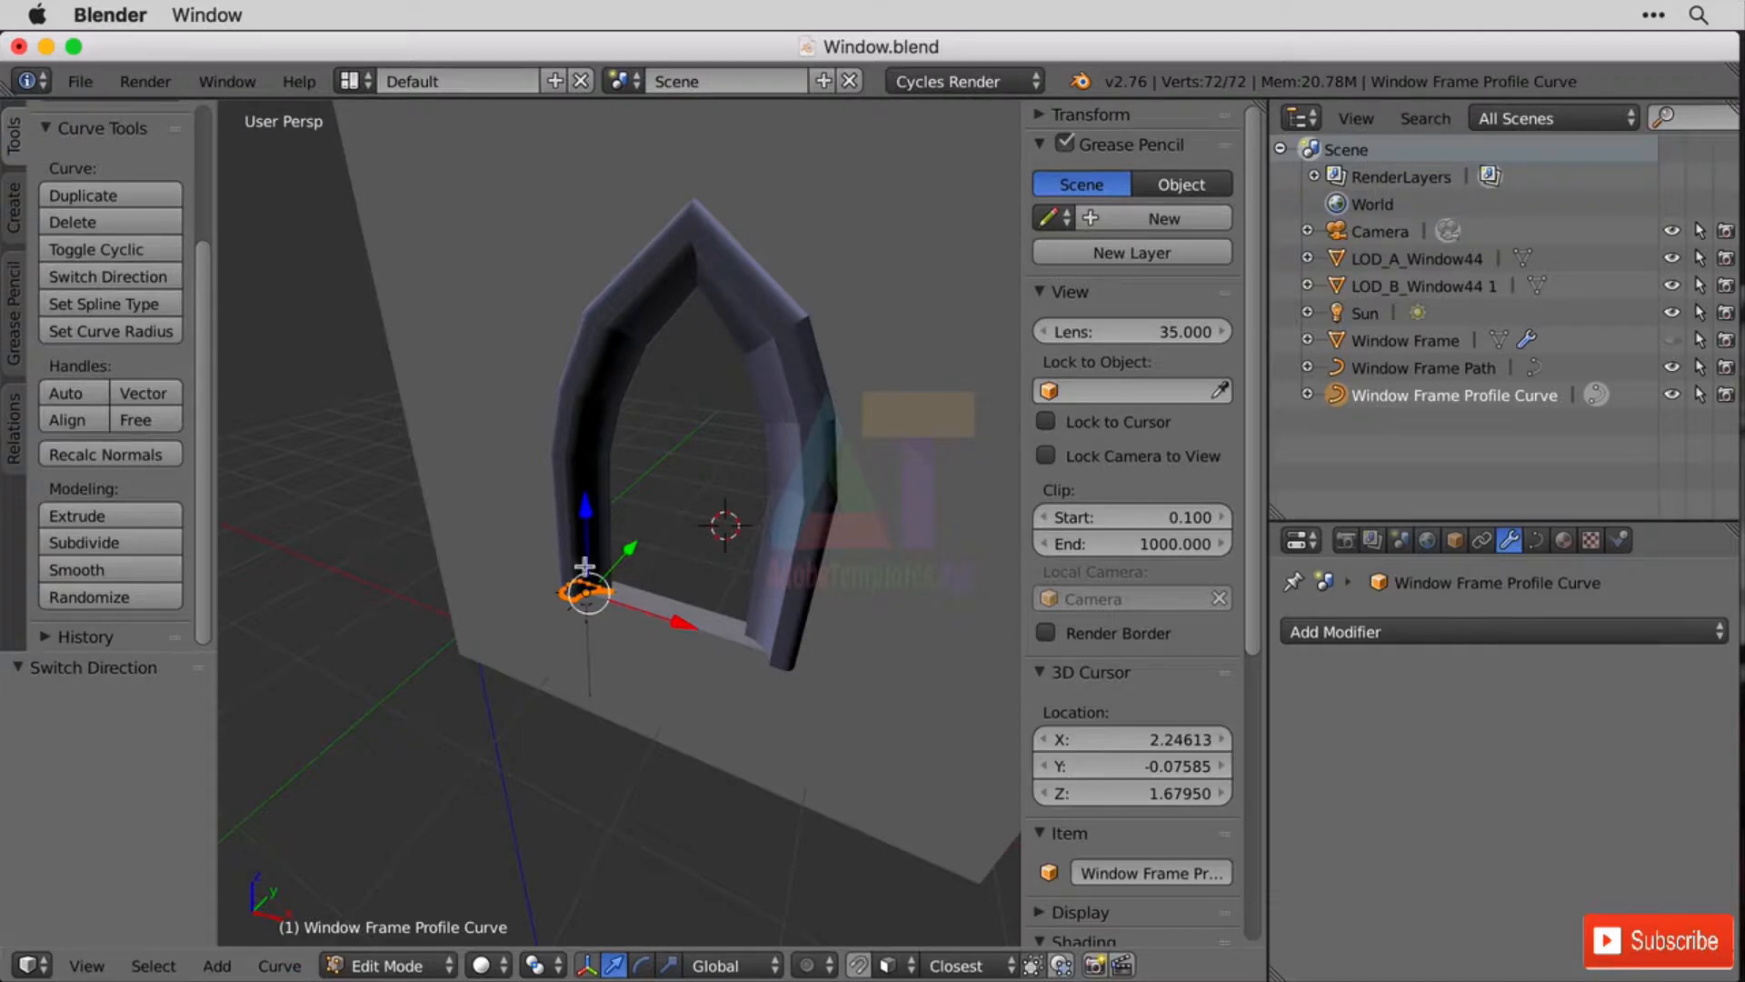
Switch the direction of the profile curve's segments and check the frame's shading.
left_click(300, 966)
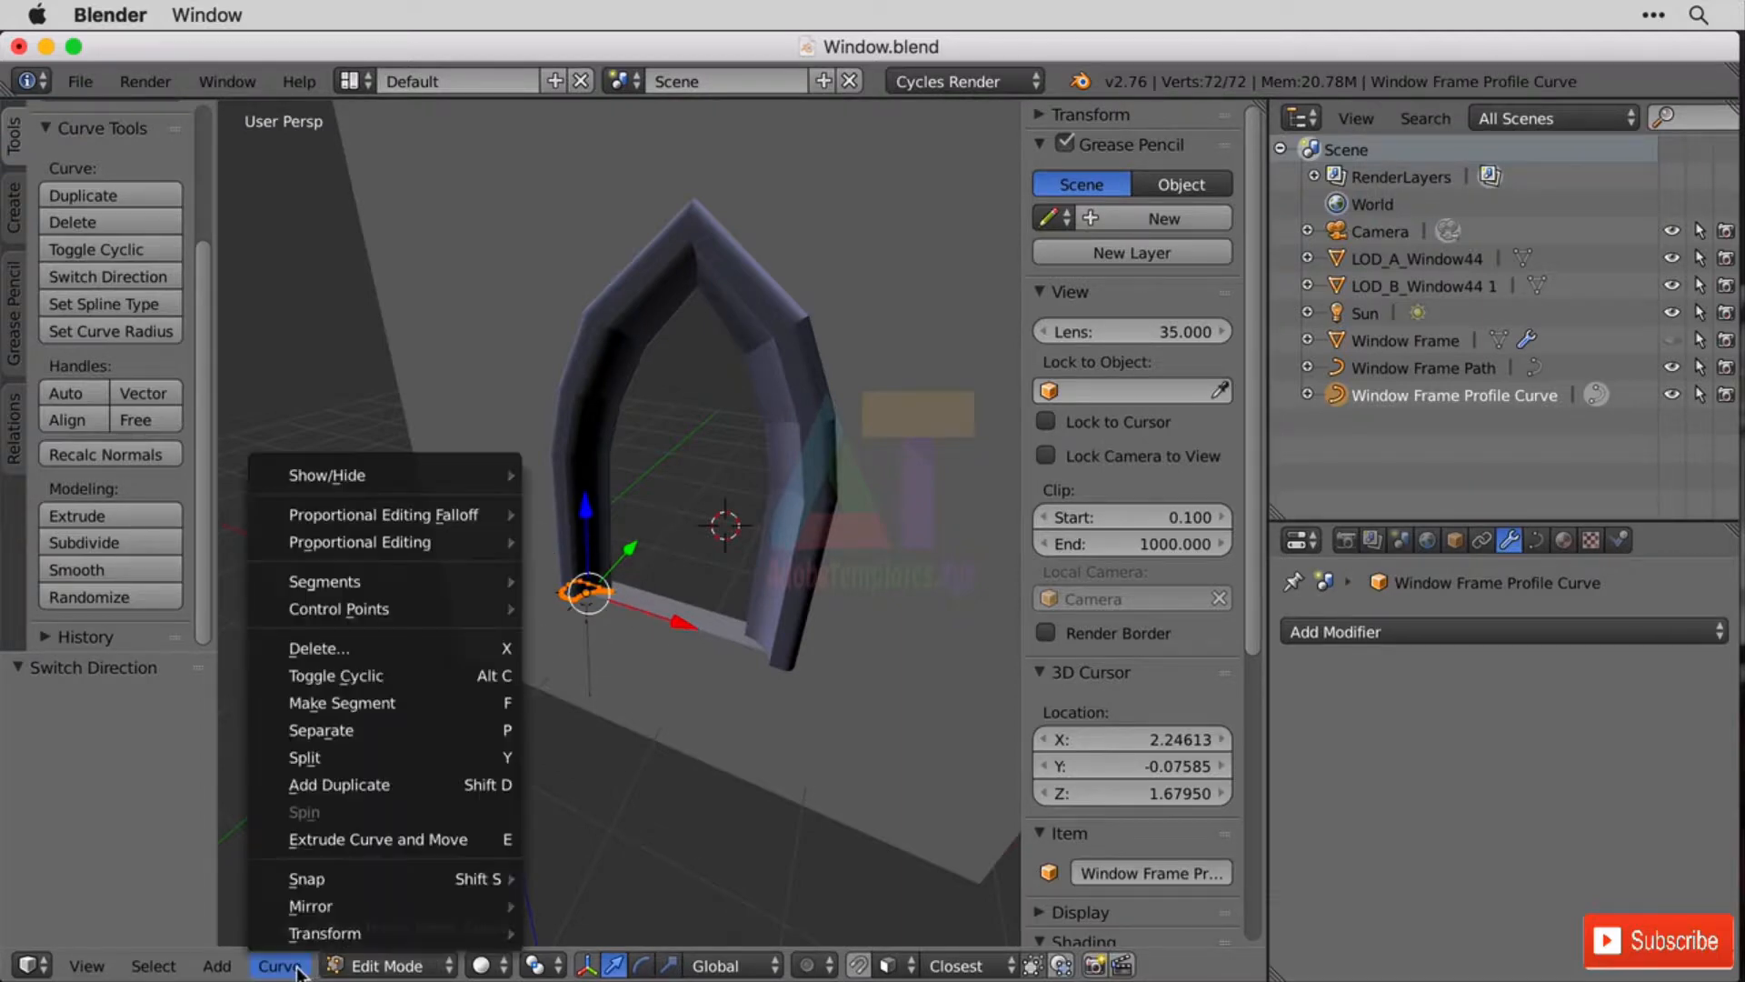
left_click(296, 967)
left_click(272, 964)
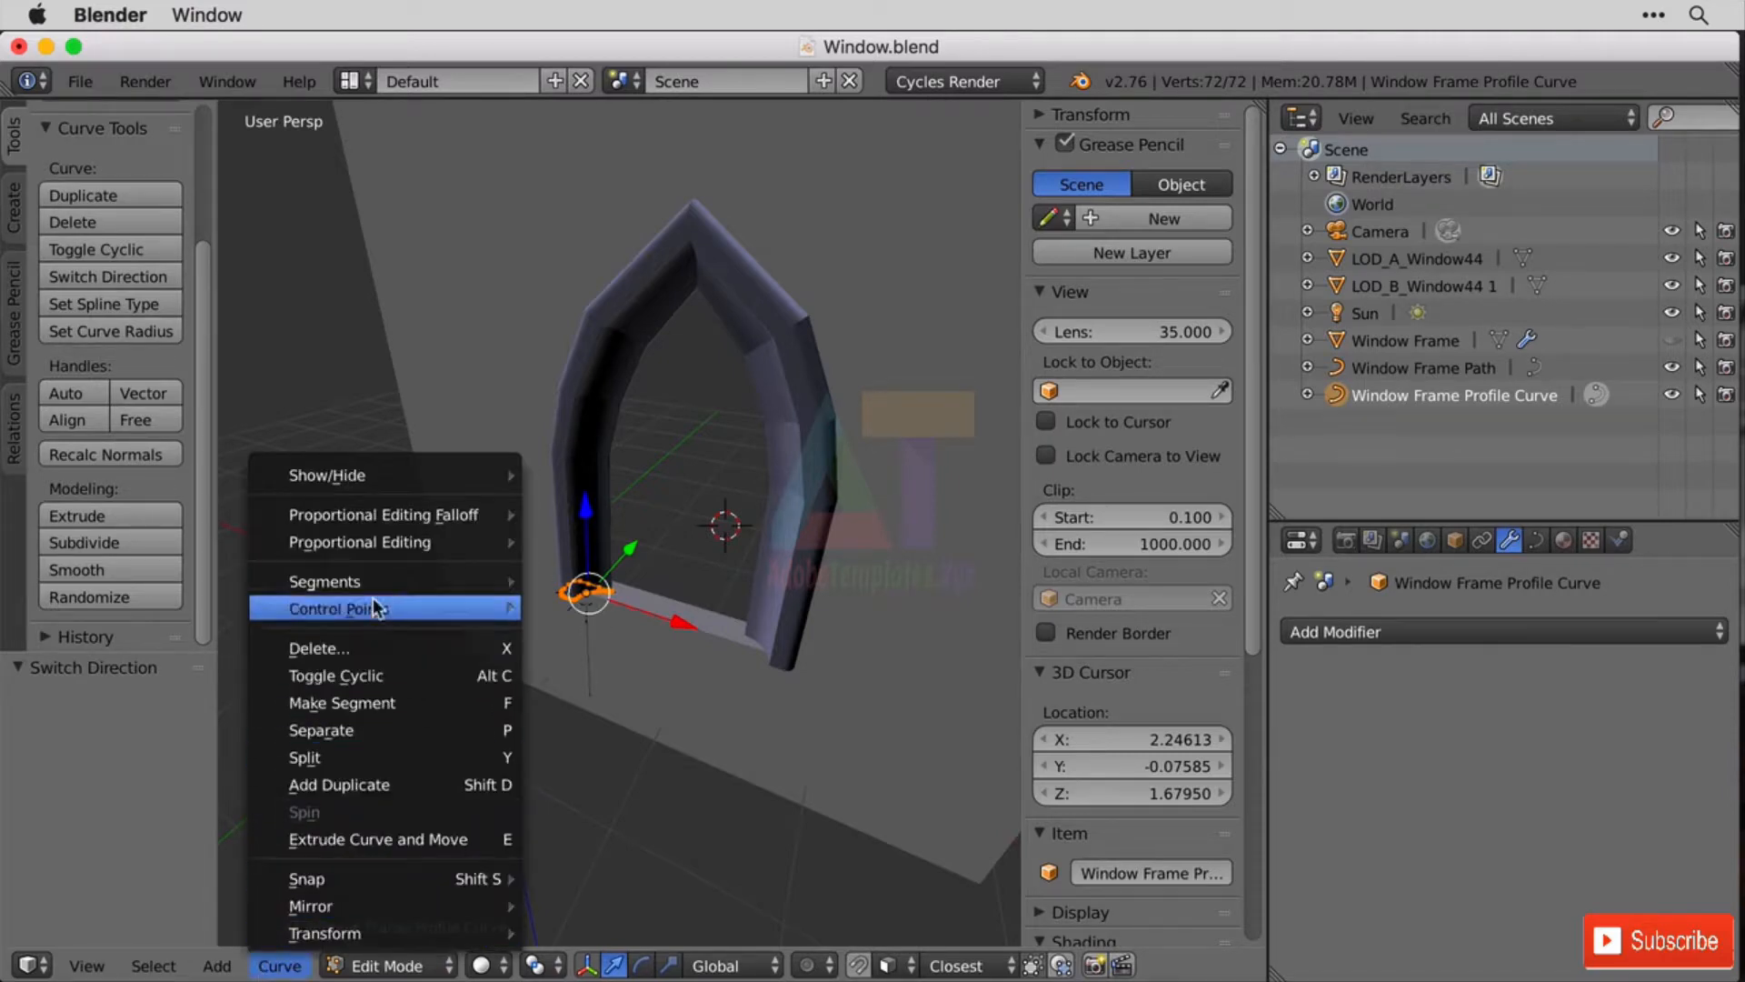
mouse_move(360, 582)
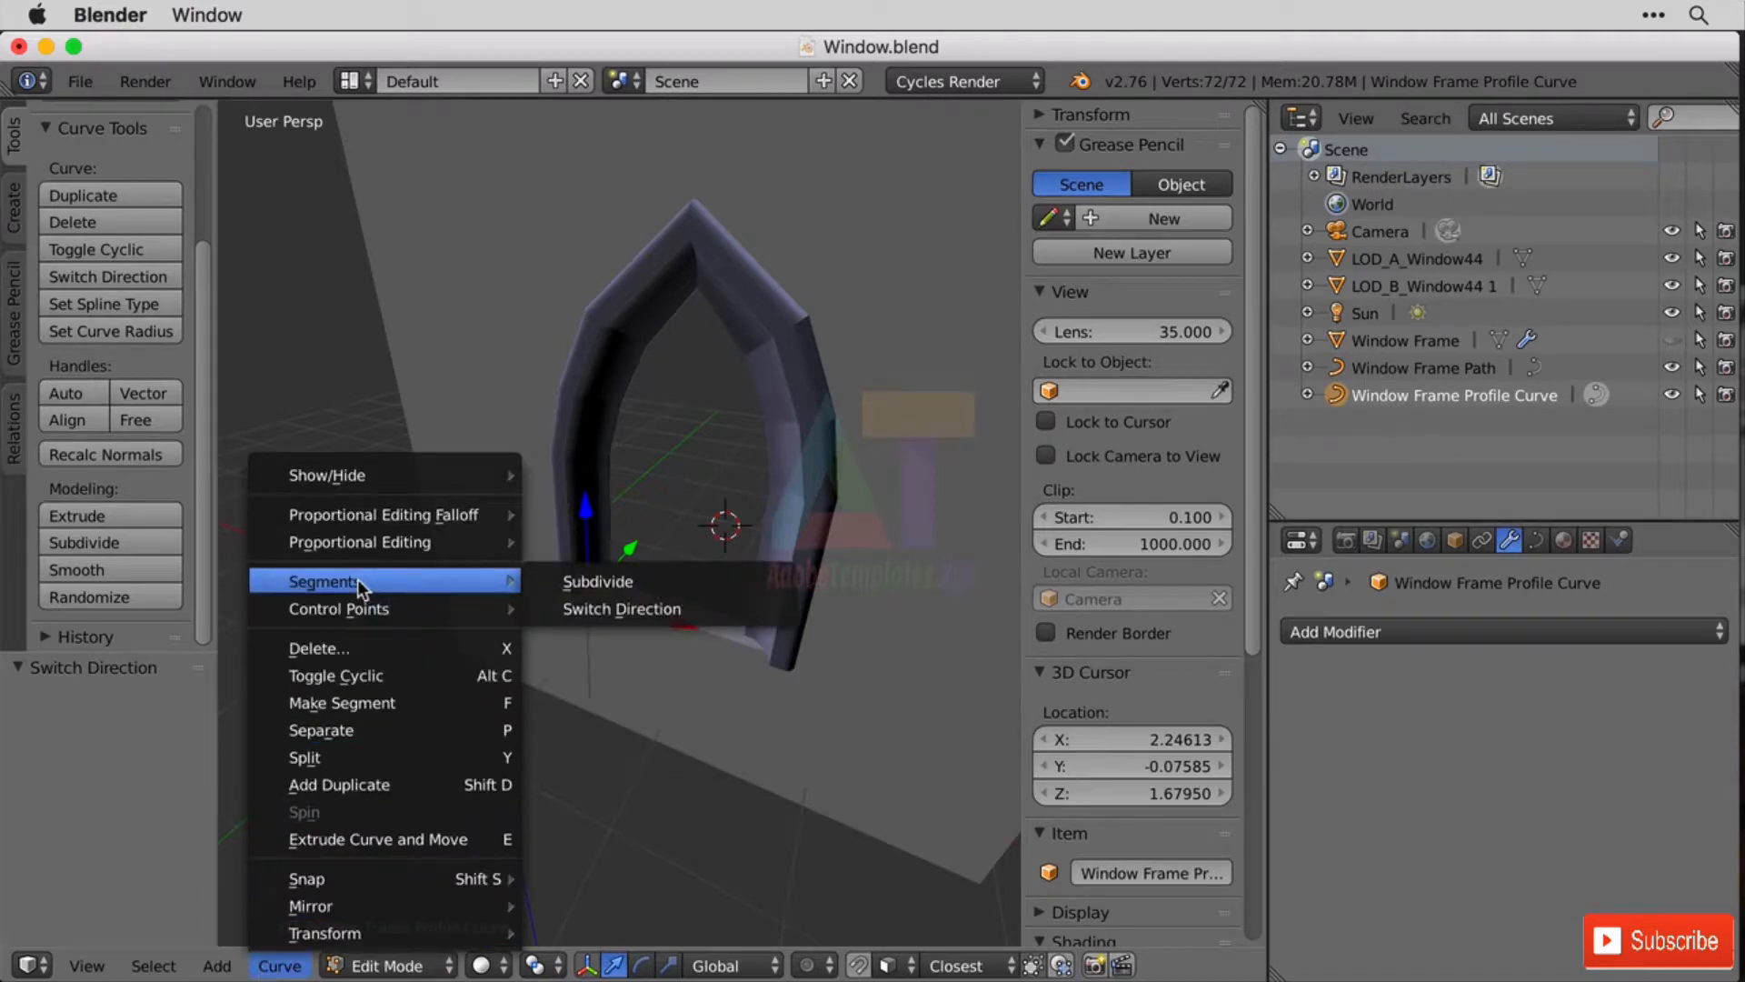
left_click(663, 609)
middle_click_drag(791, 792, 760, 752)
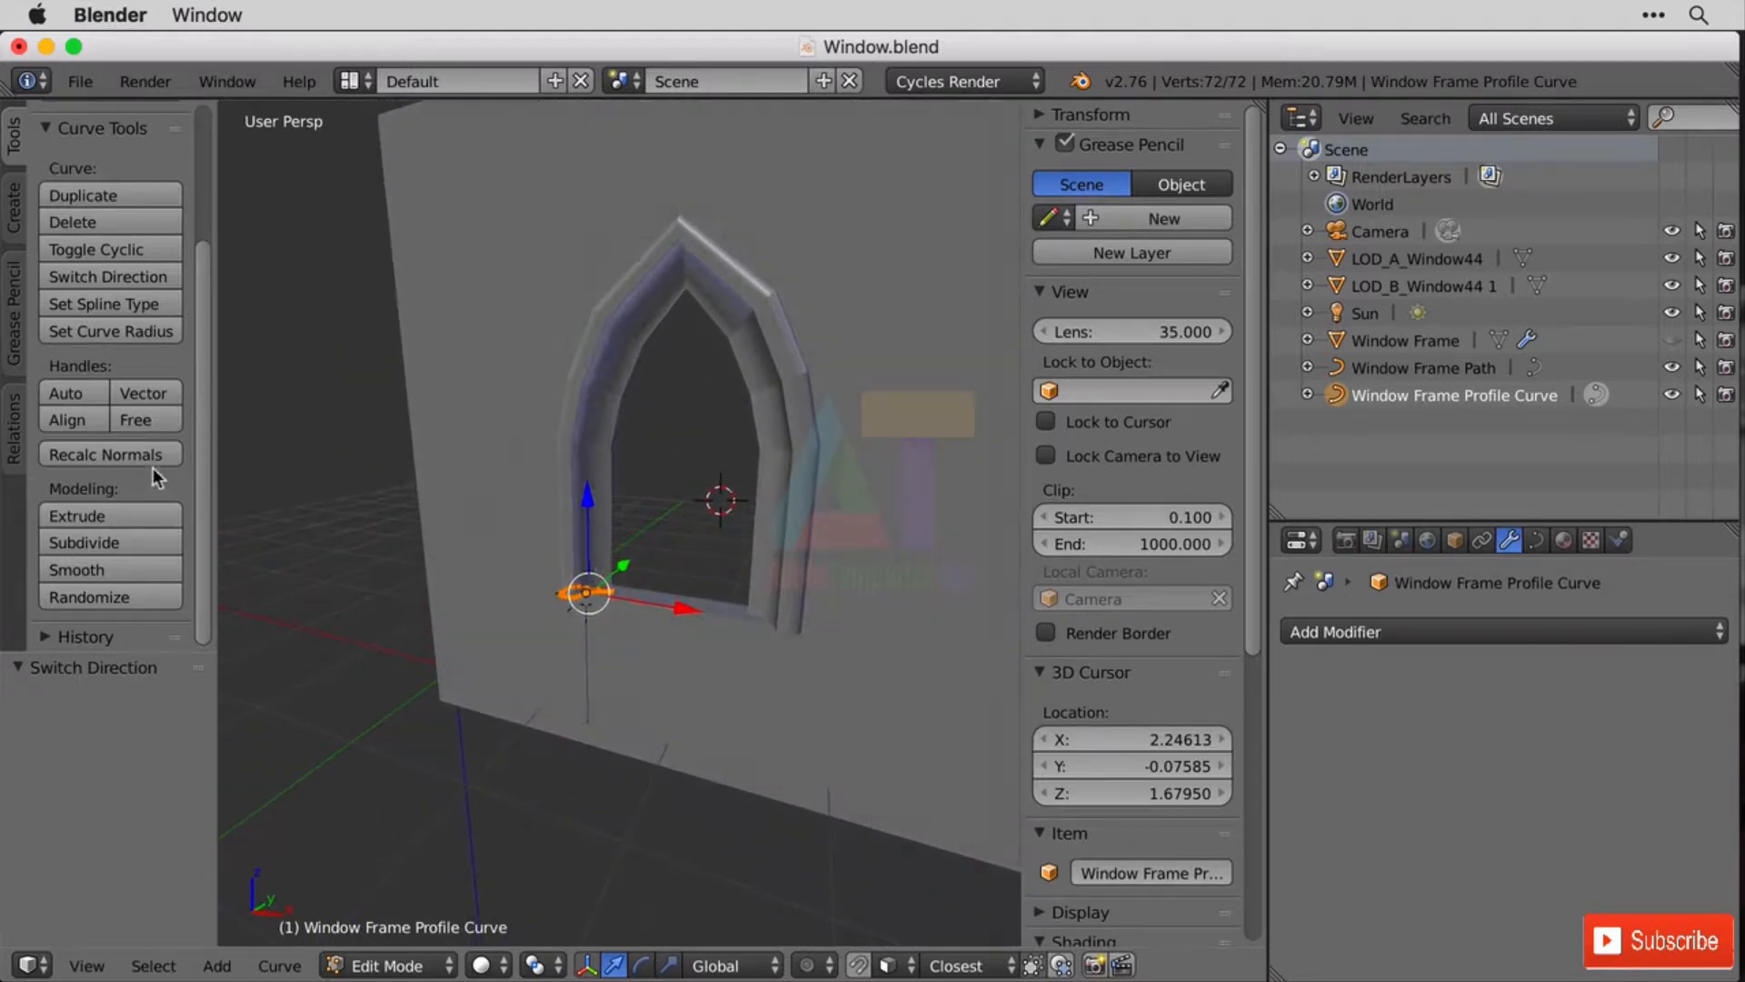
Reduce the Preview U resolution of Window Frame Profile Curve to 1 and try entering 0 for it.
left_click(1536, 540)
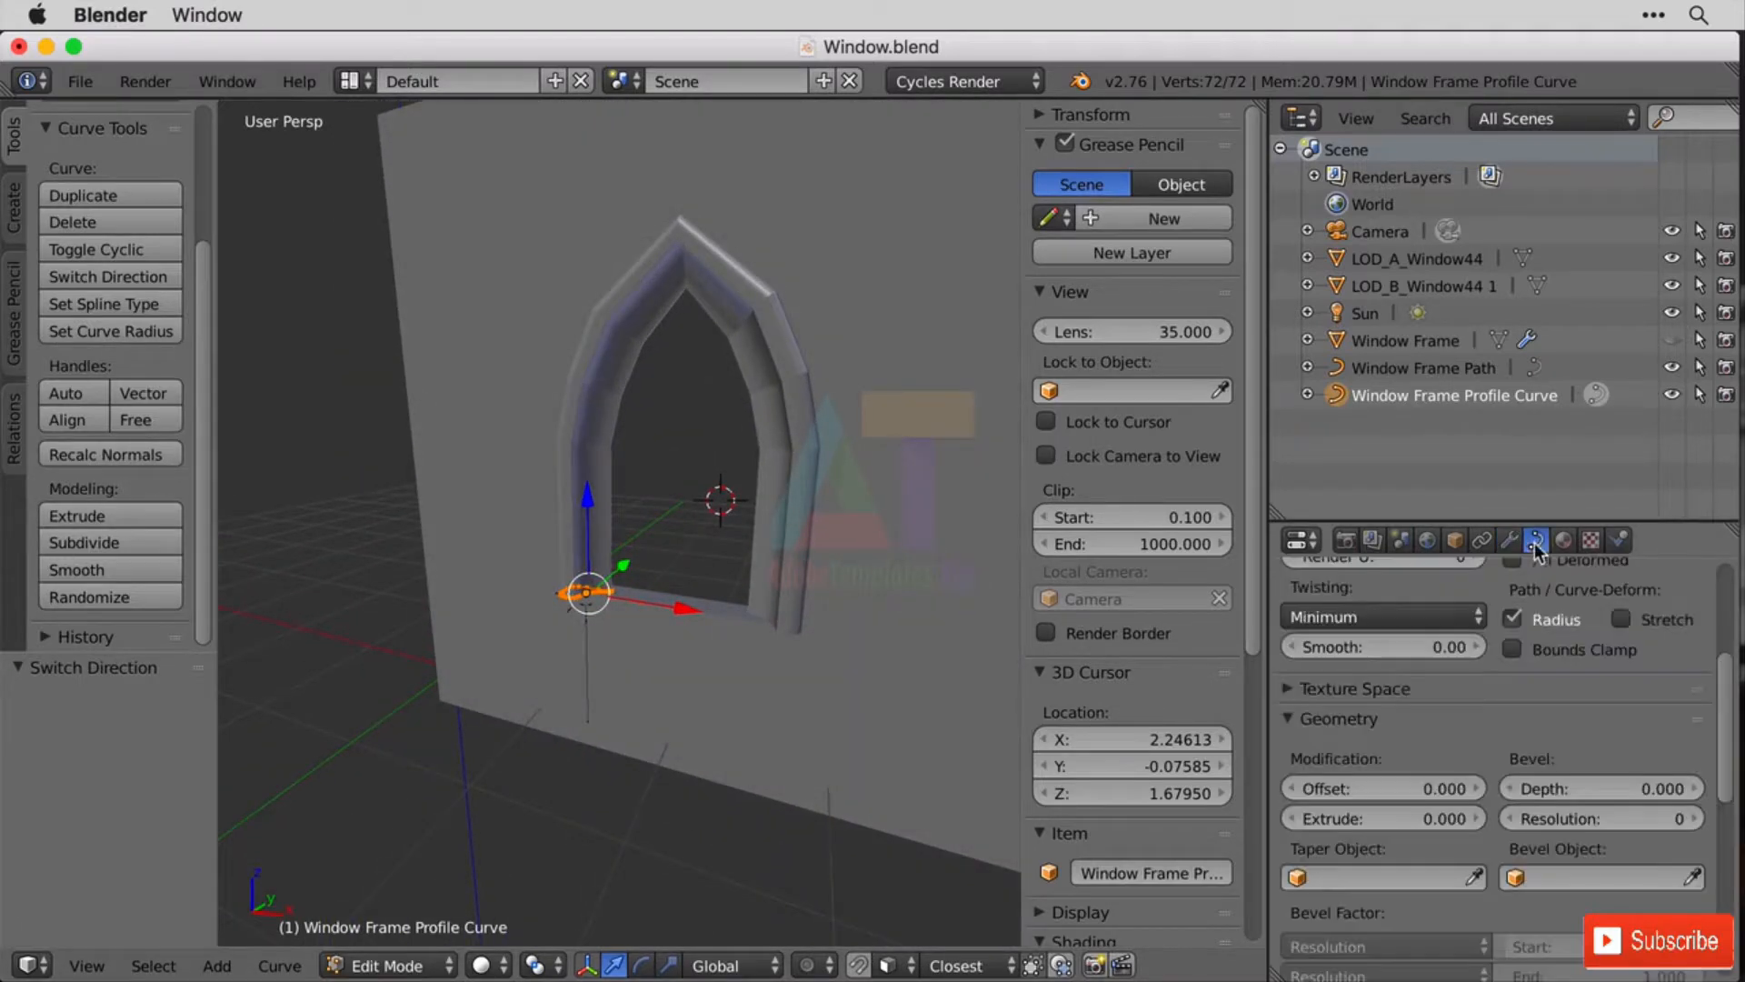
left_click(1512, 618)
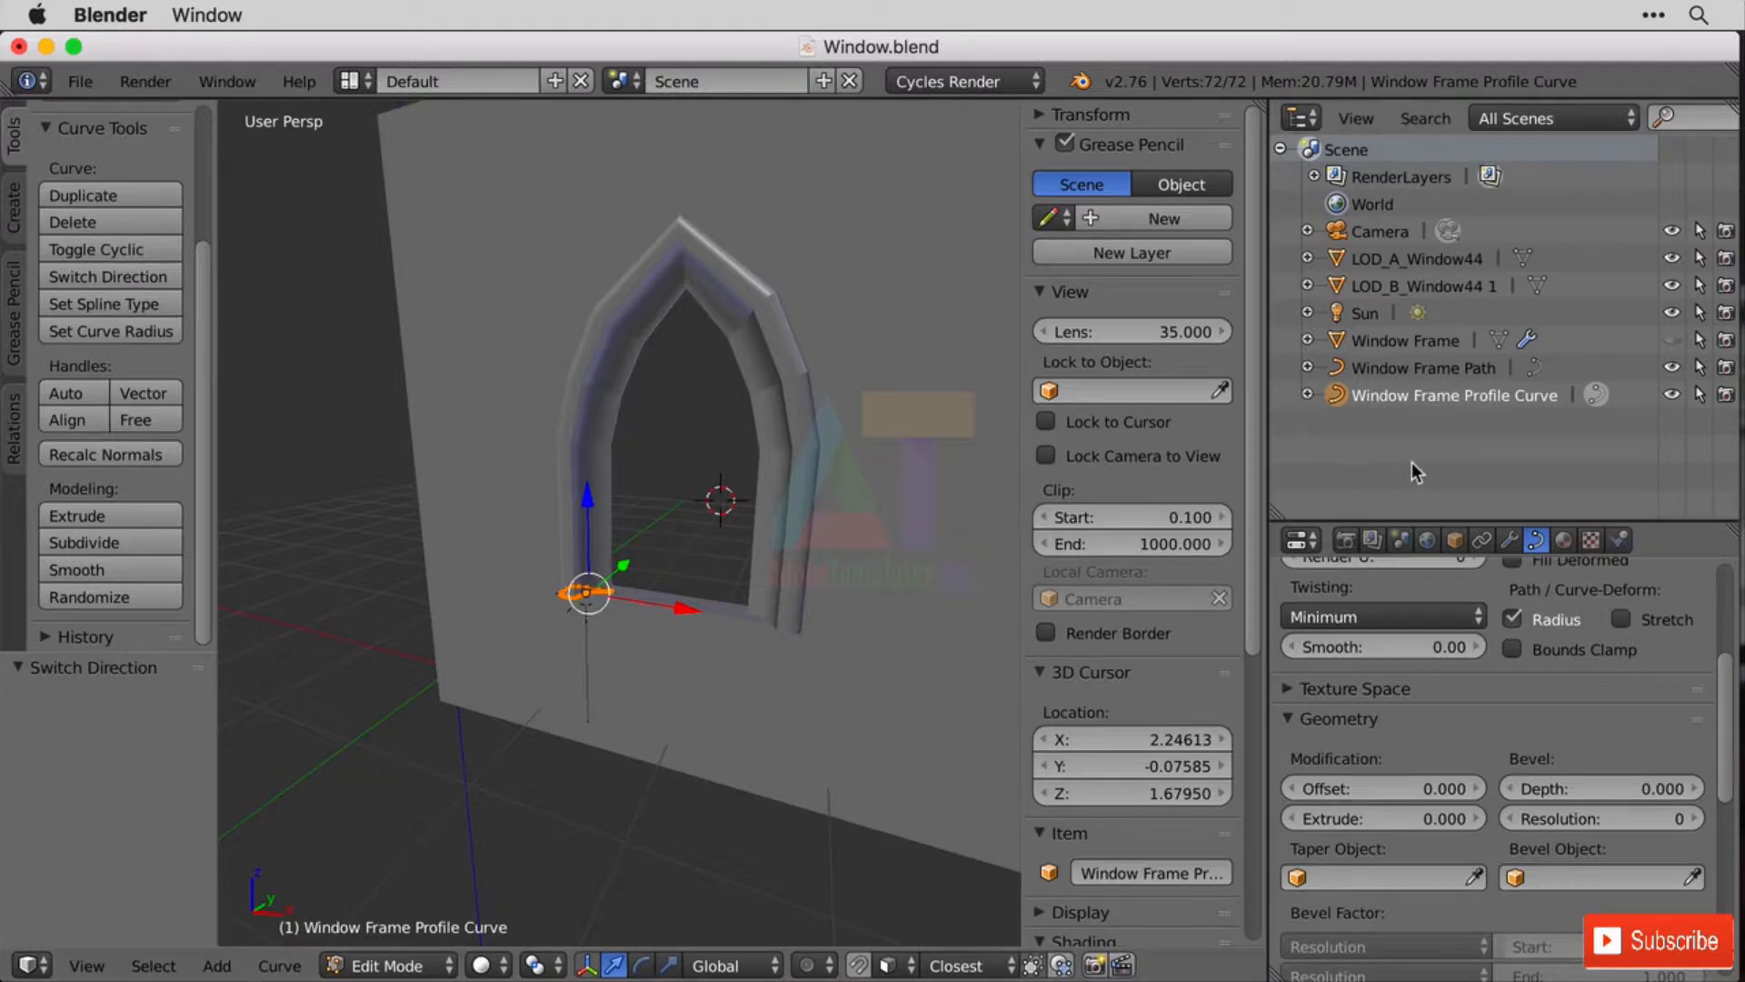
scroll(1485, 668, "up", 3)
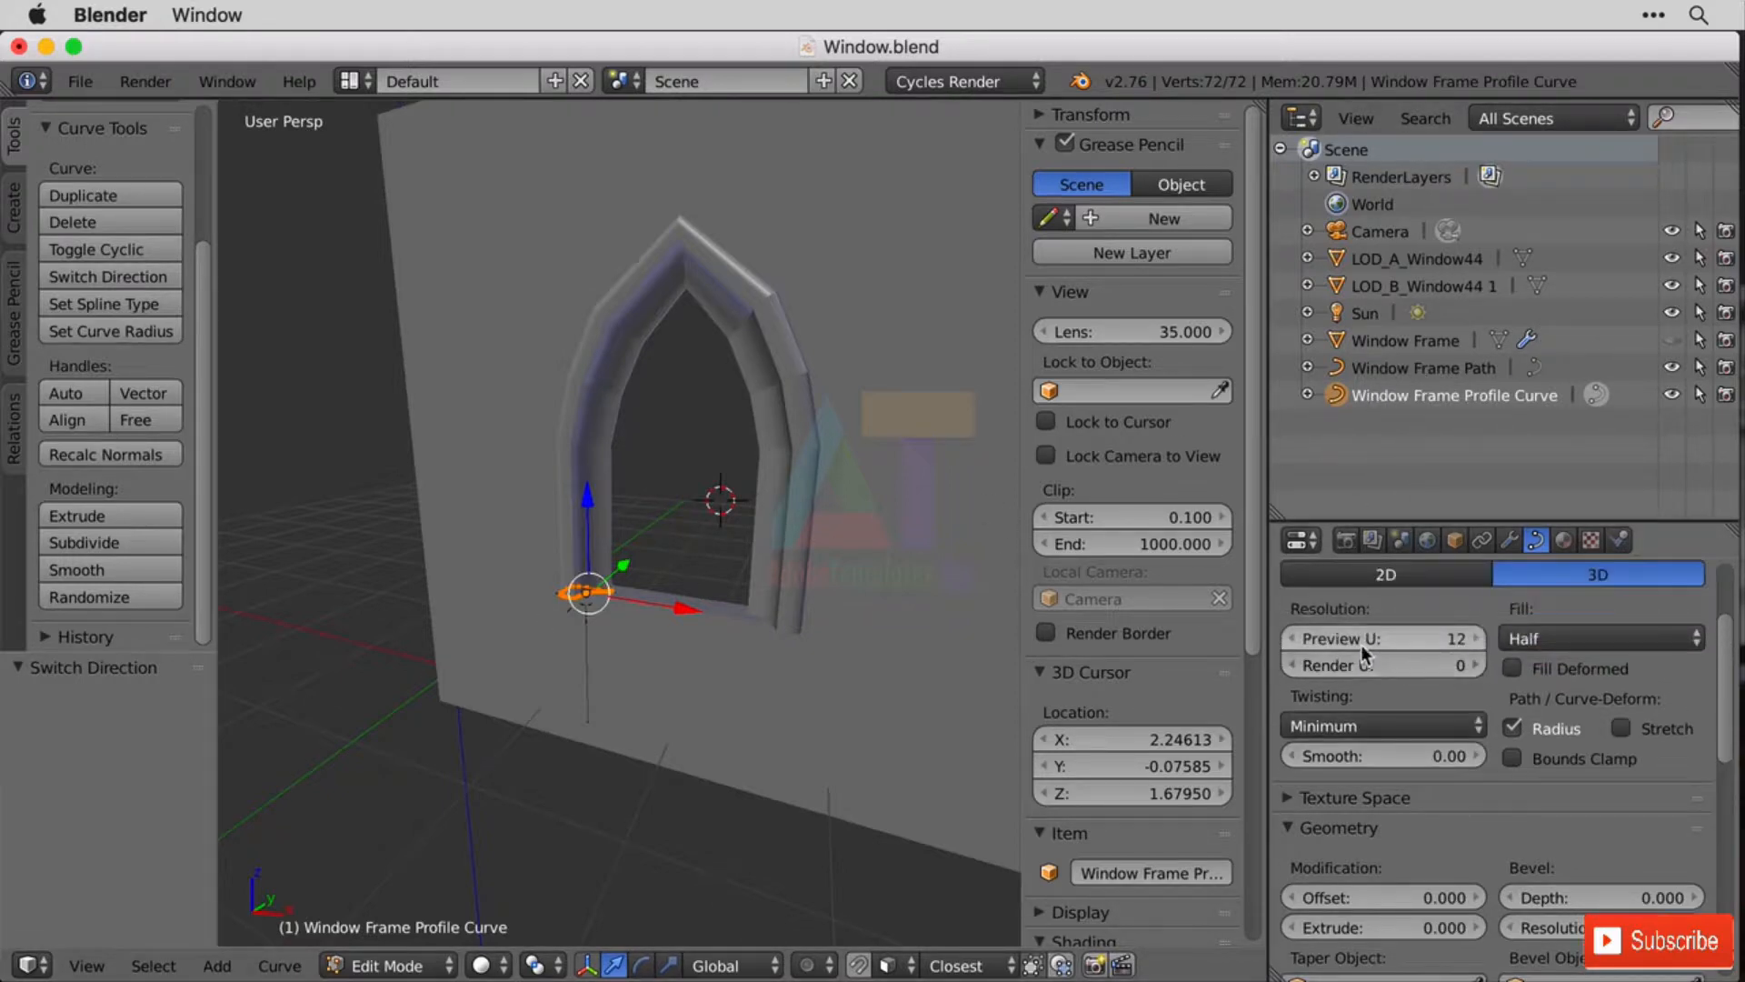
left_click_drag(1380, 640, 1454, 640)
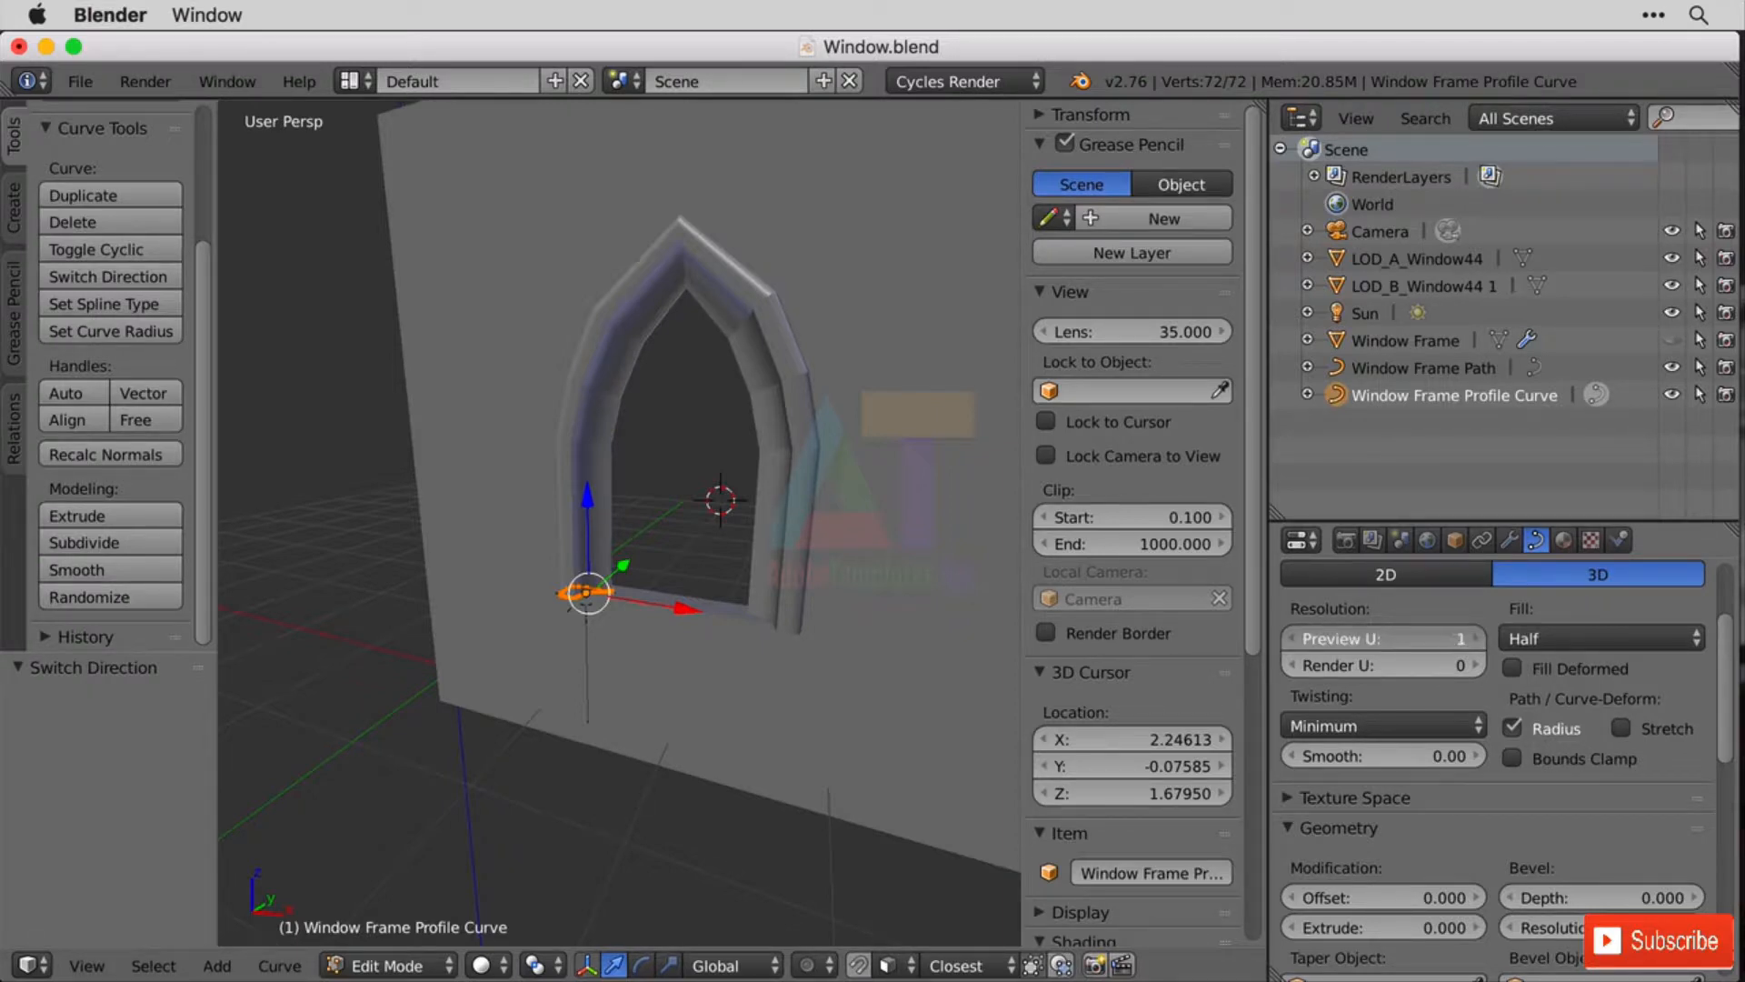
left_click(1384, 633)
type("0")
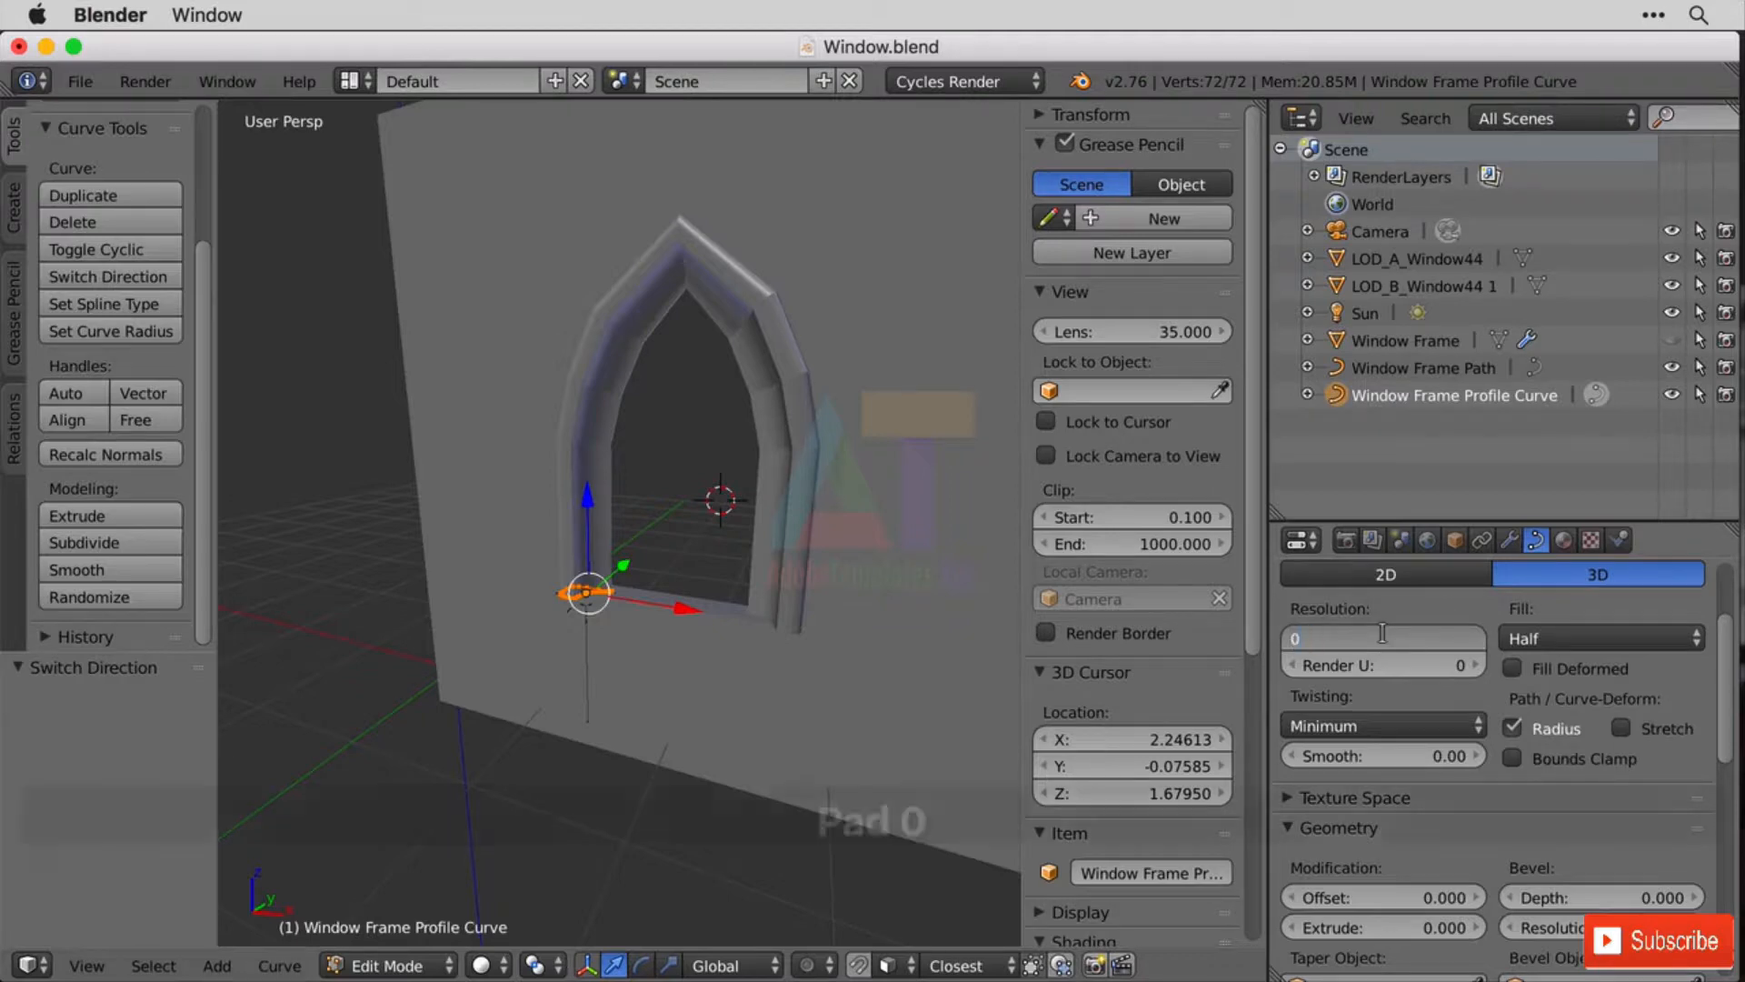
key("Return")
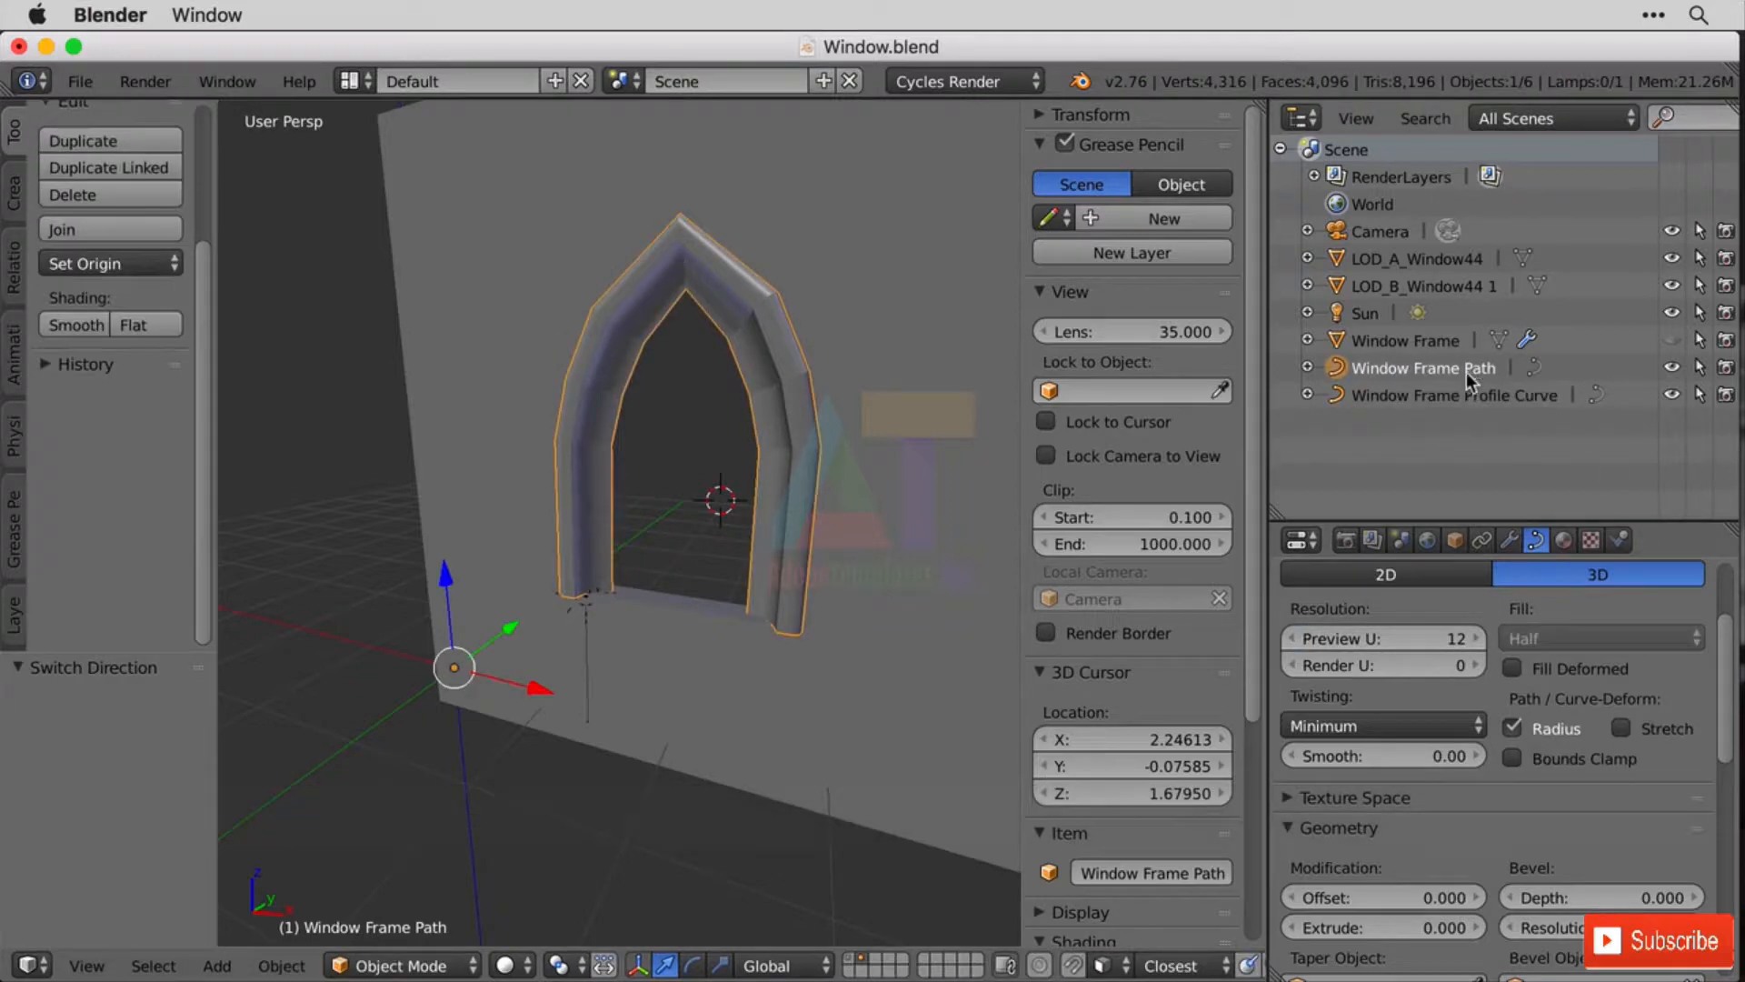
Set the Preview U resolution of Window Frame Path to 1 in Object Mode and shade the frame smooth.
left_click_drag(1379, 642, 1405, 641)
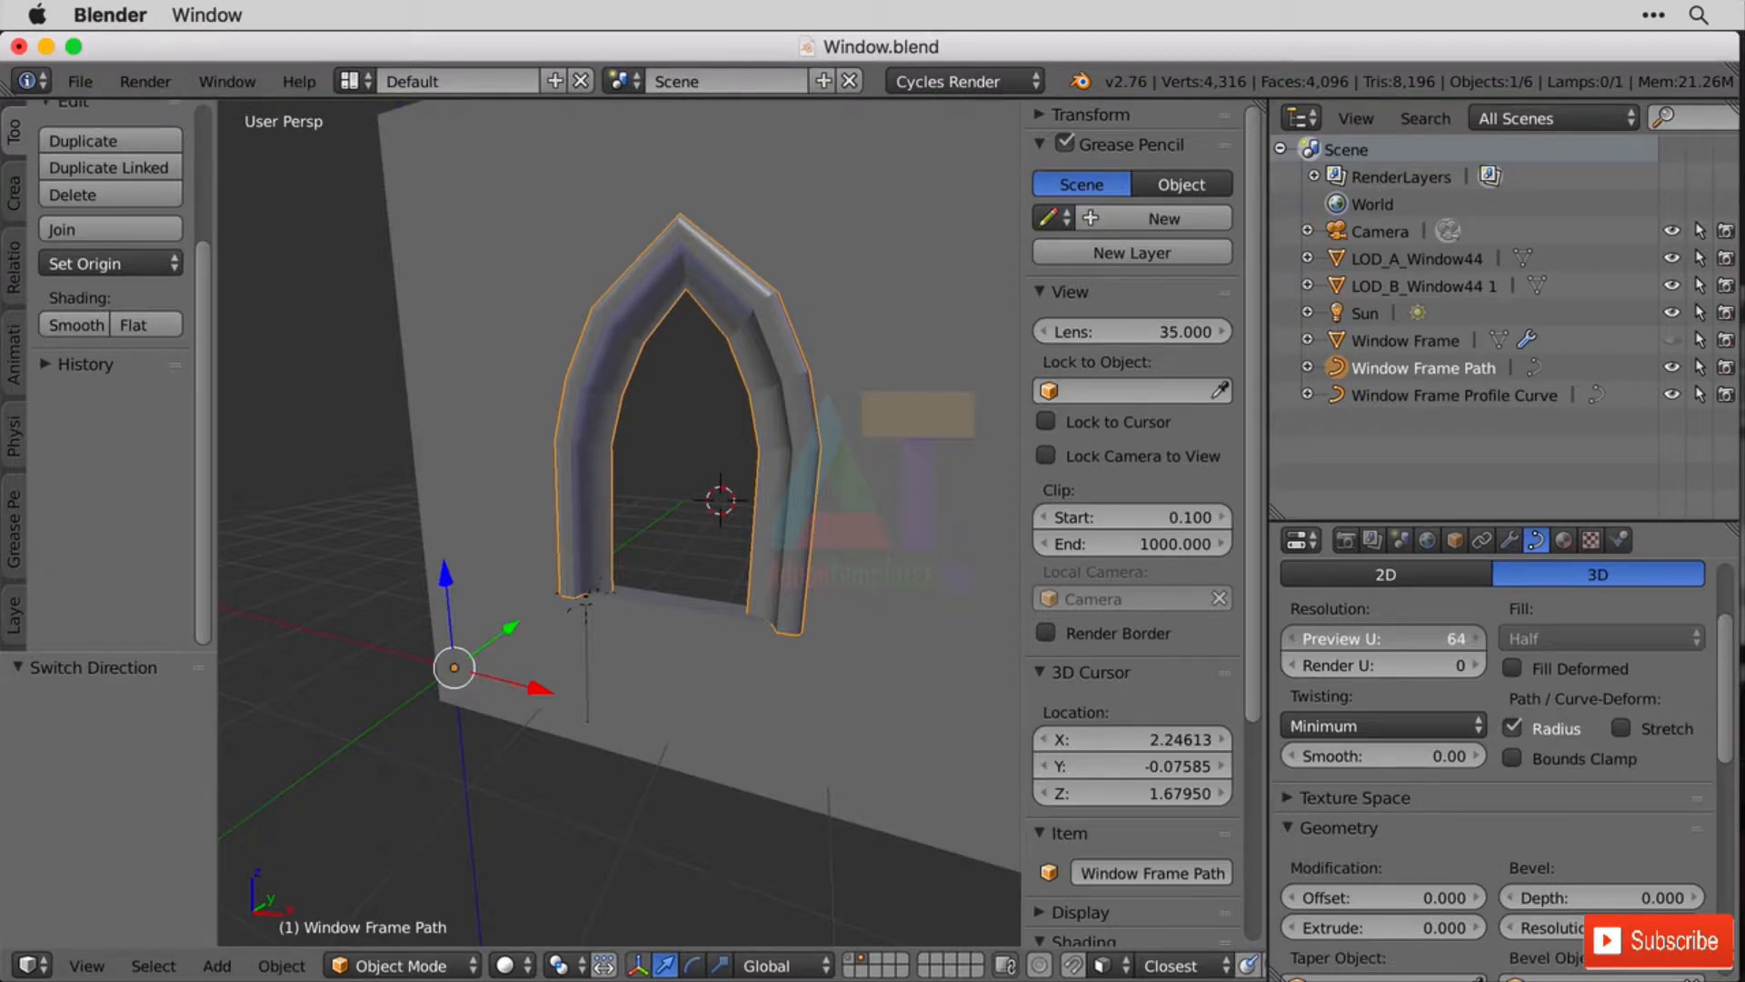
left_click_drag(1440, 636, 1383, 637)
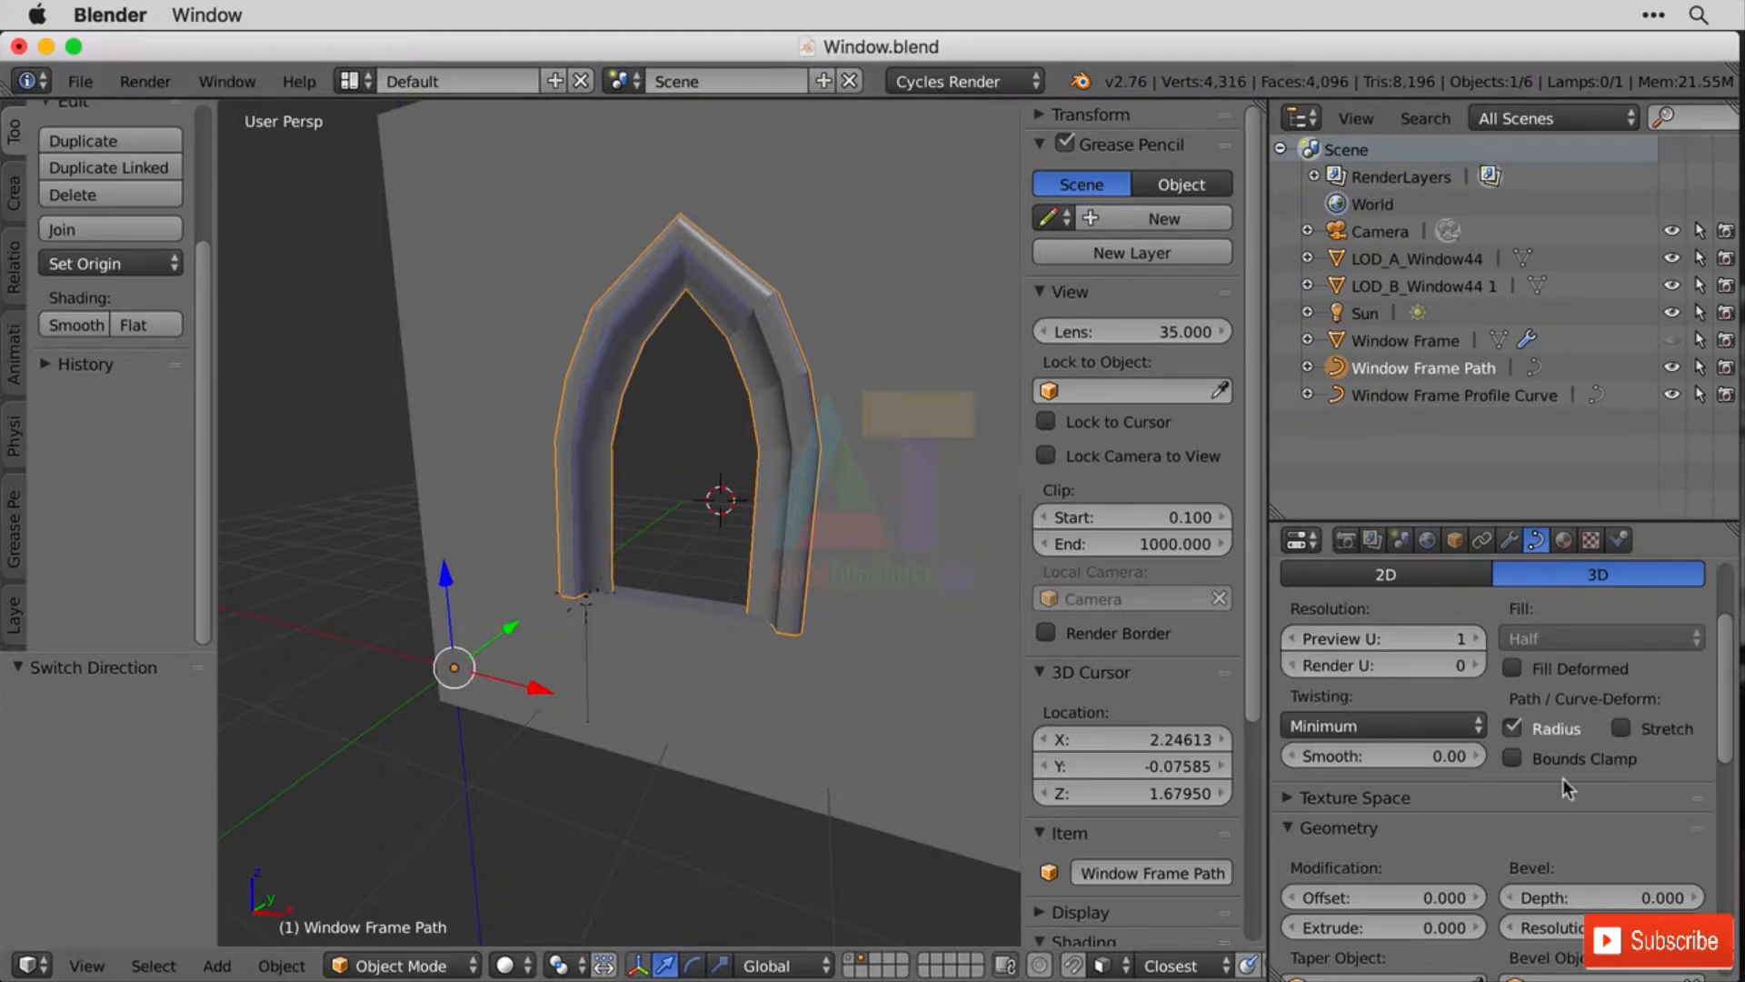
left_click(72, 325)
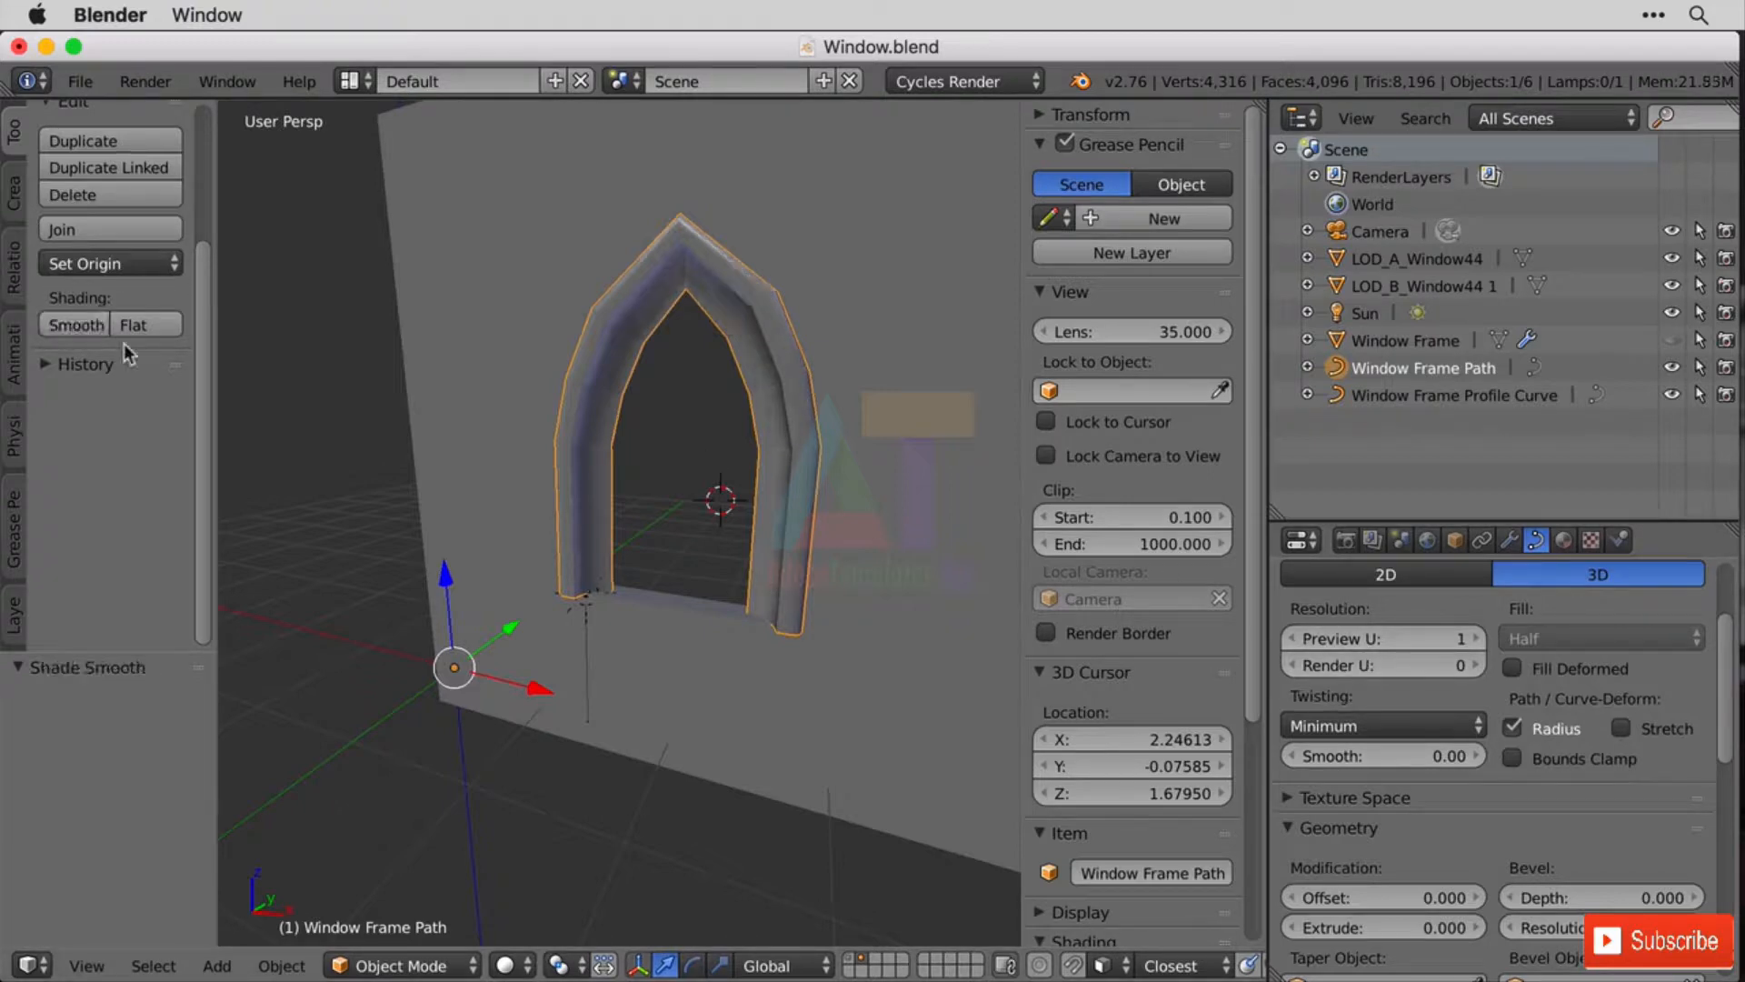
scroll(693, 536, "up", 5)
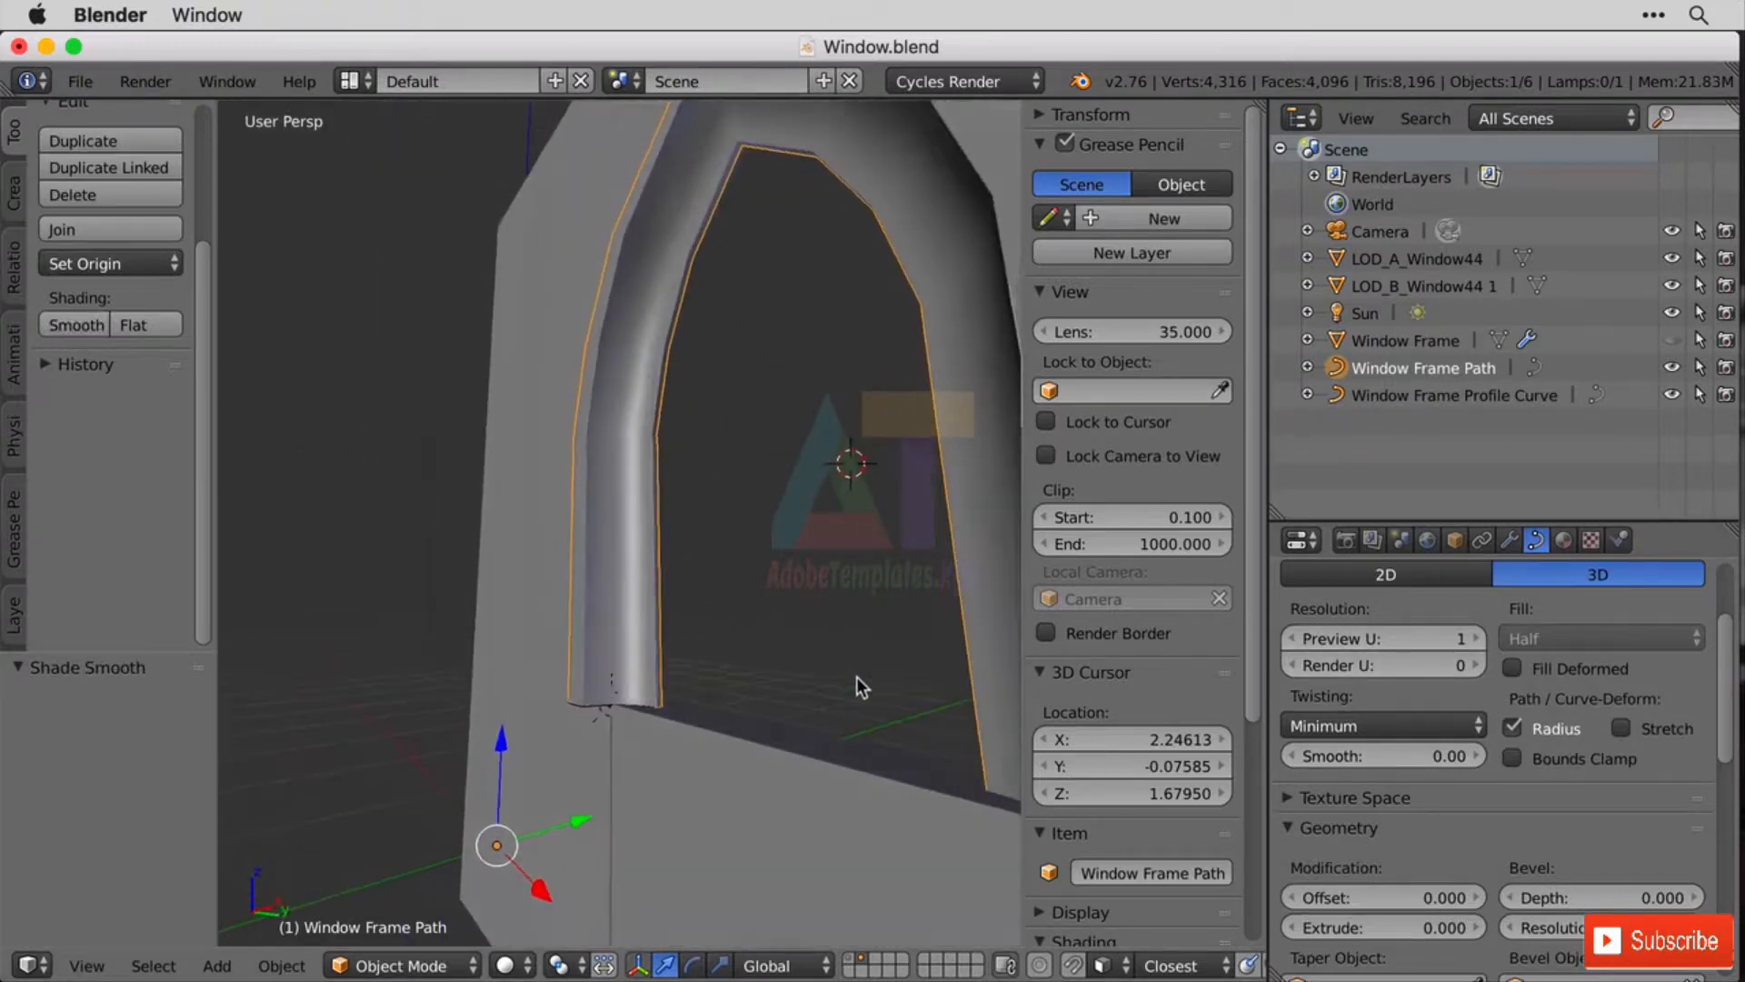
middle_click_drag(868, 684, 878, 685)
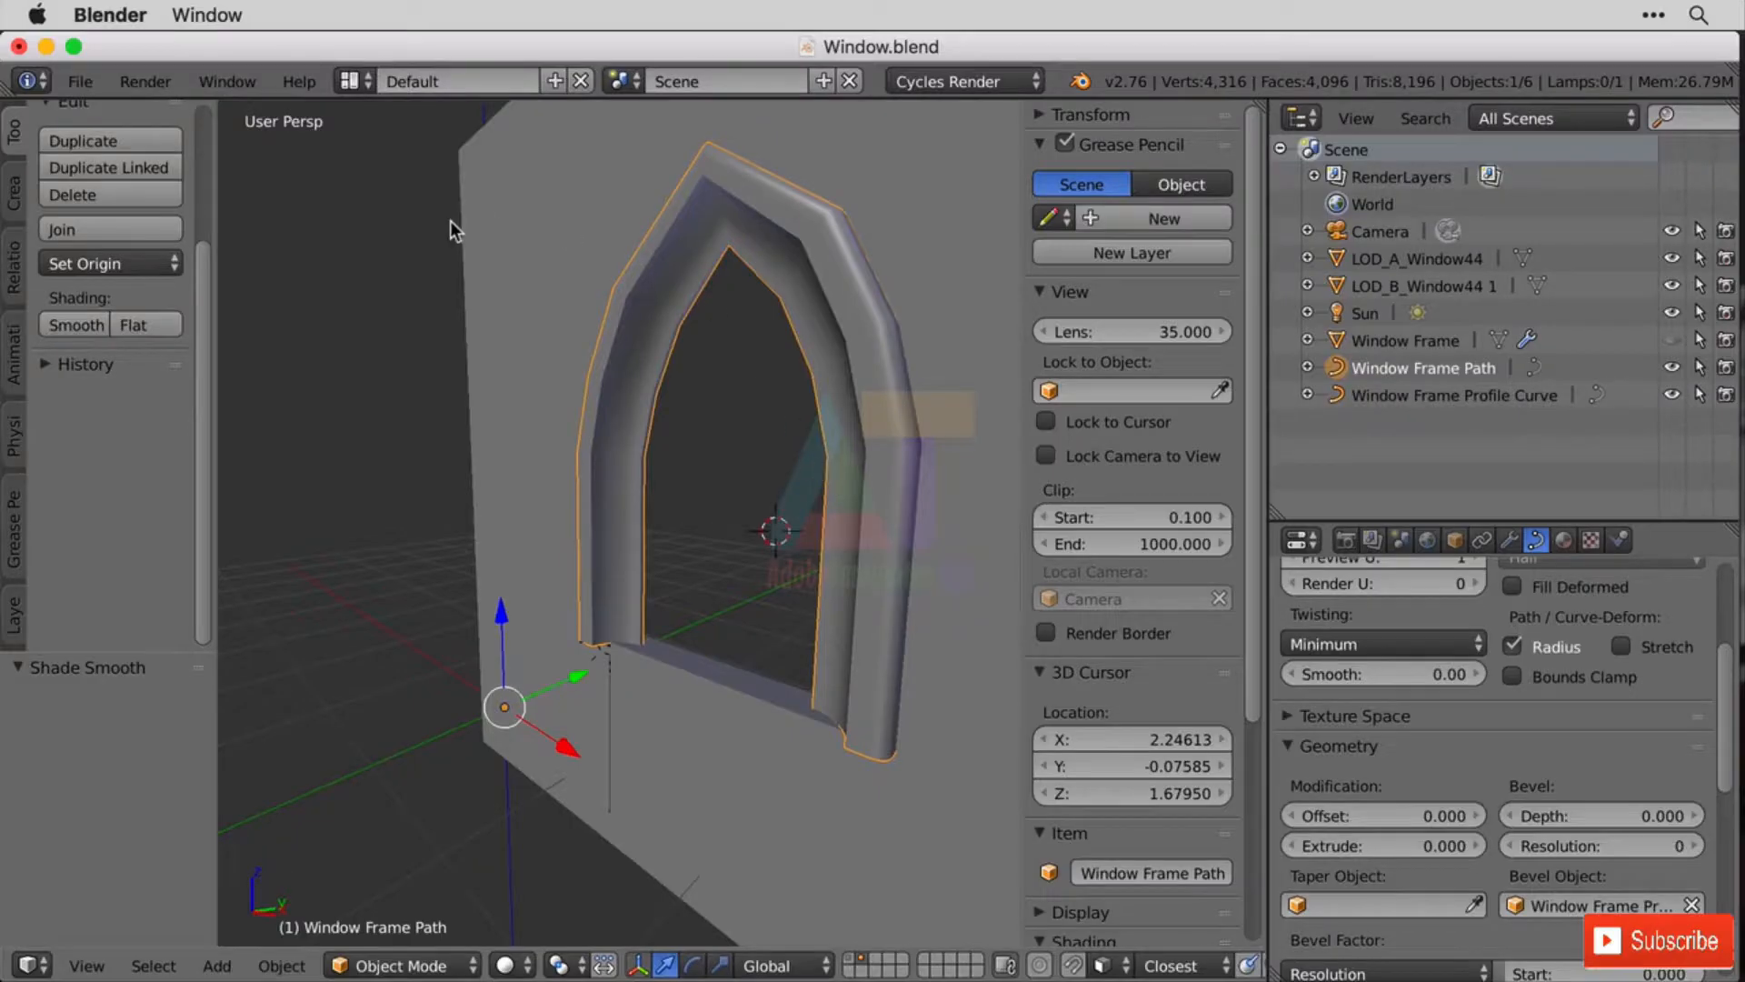
Save Window.blend and open the recent file Front_Door.blend.
left_click(80, 81)
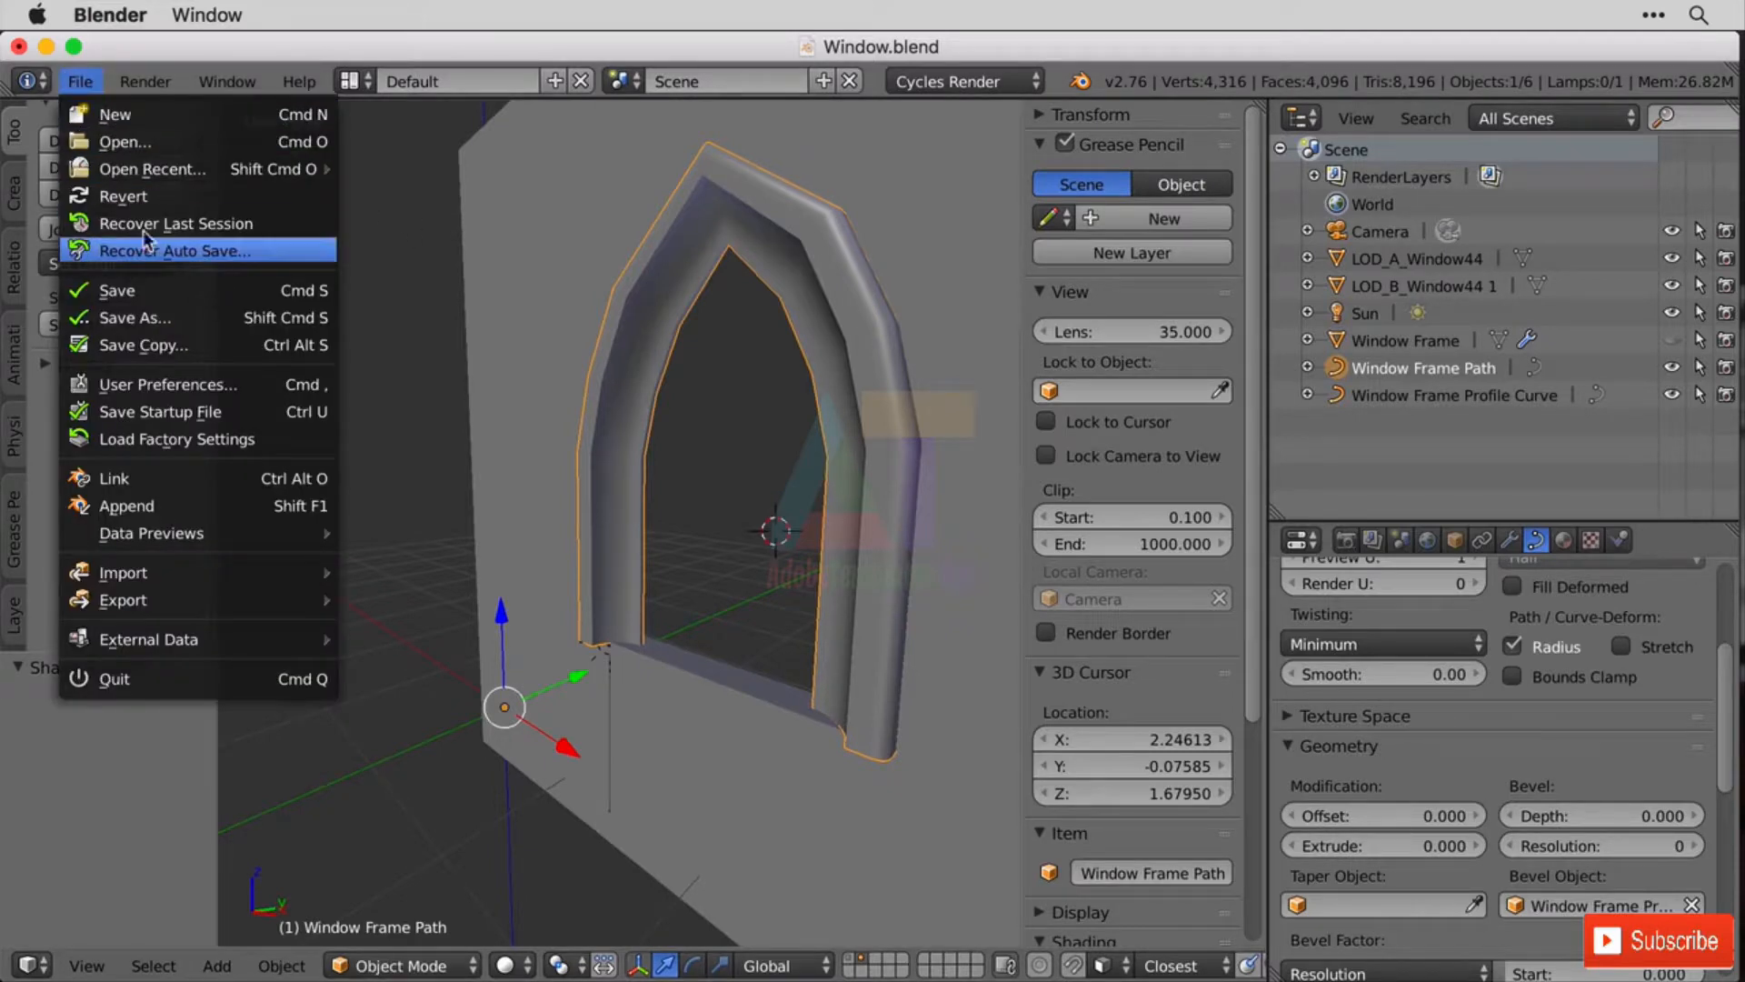
left_click(207, 293)
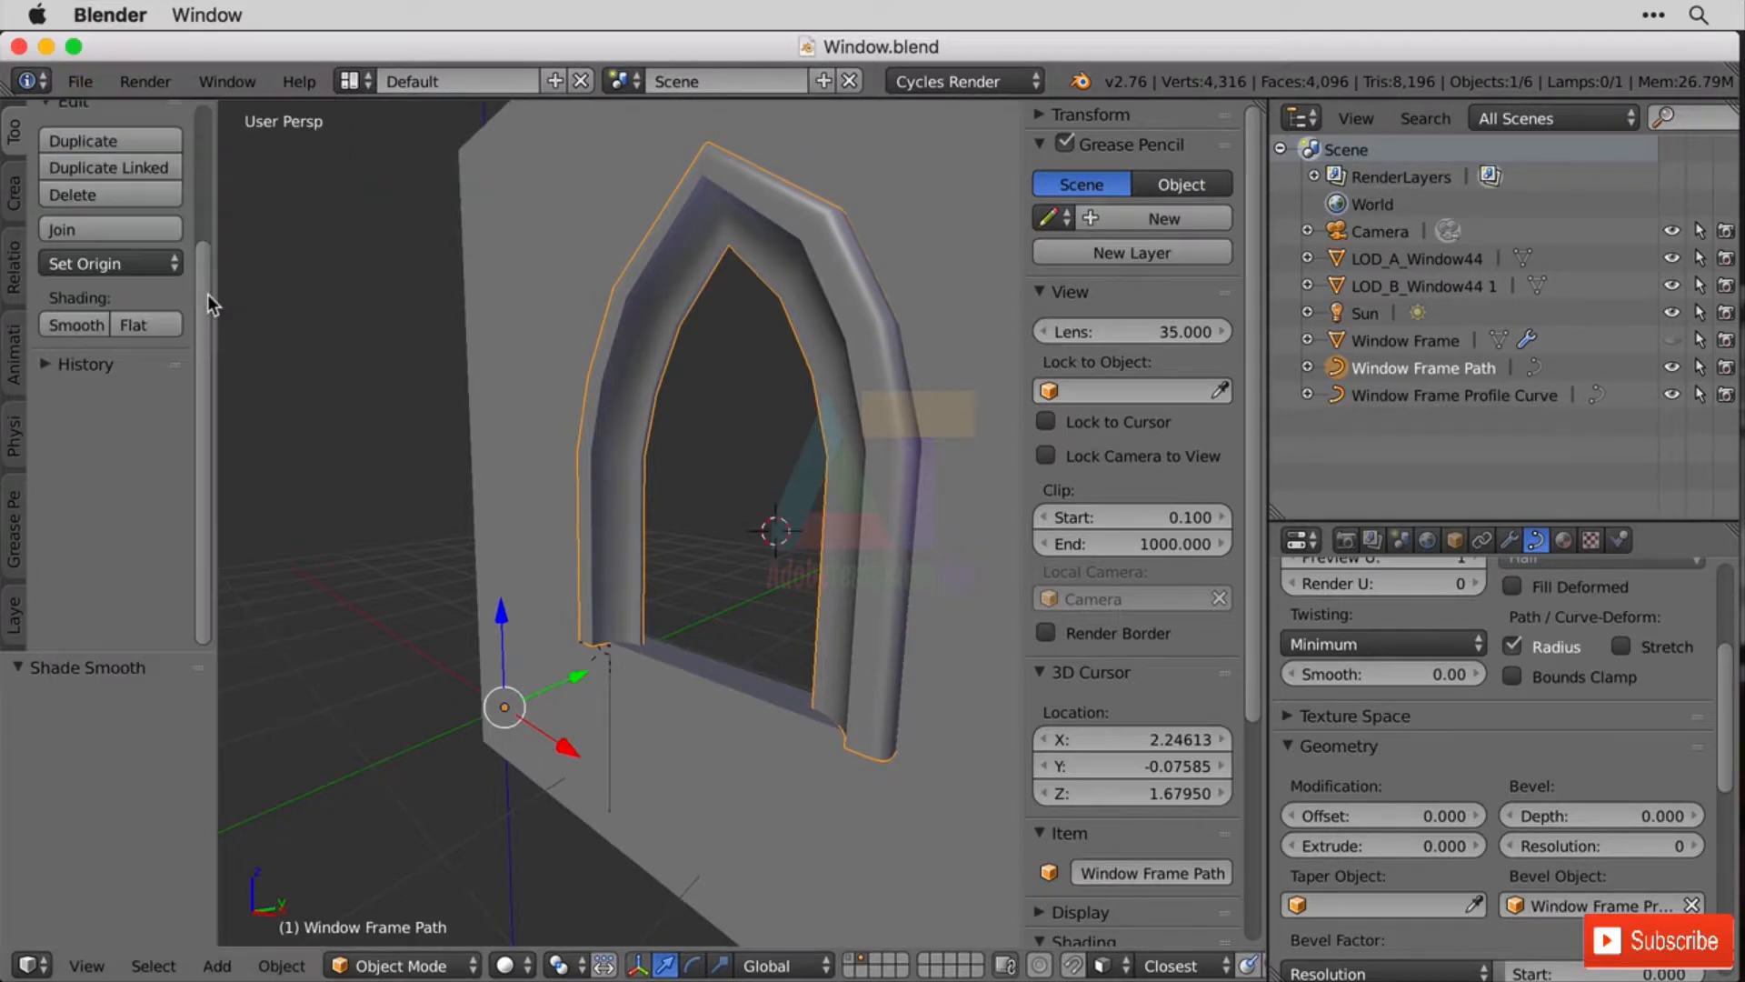
left_click(80, 80)
mouse_move(169, 167)
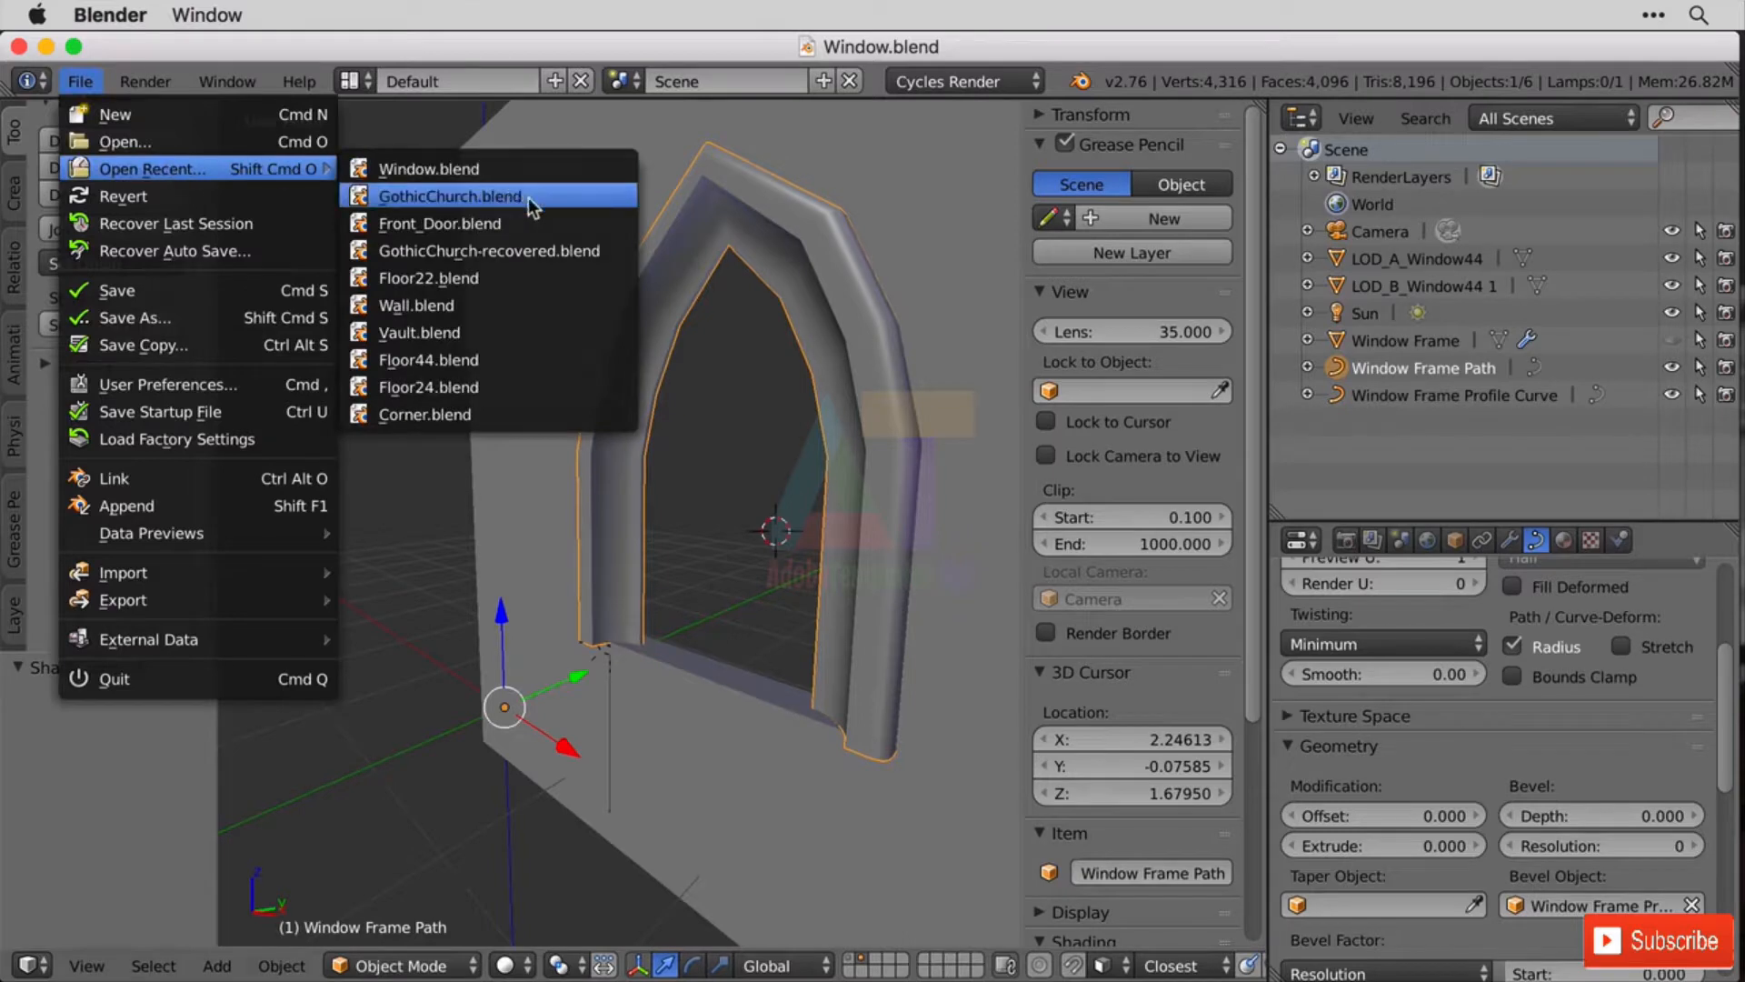
left_click(534, 223)
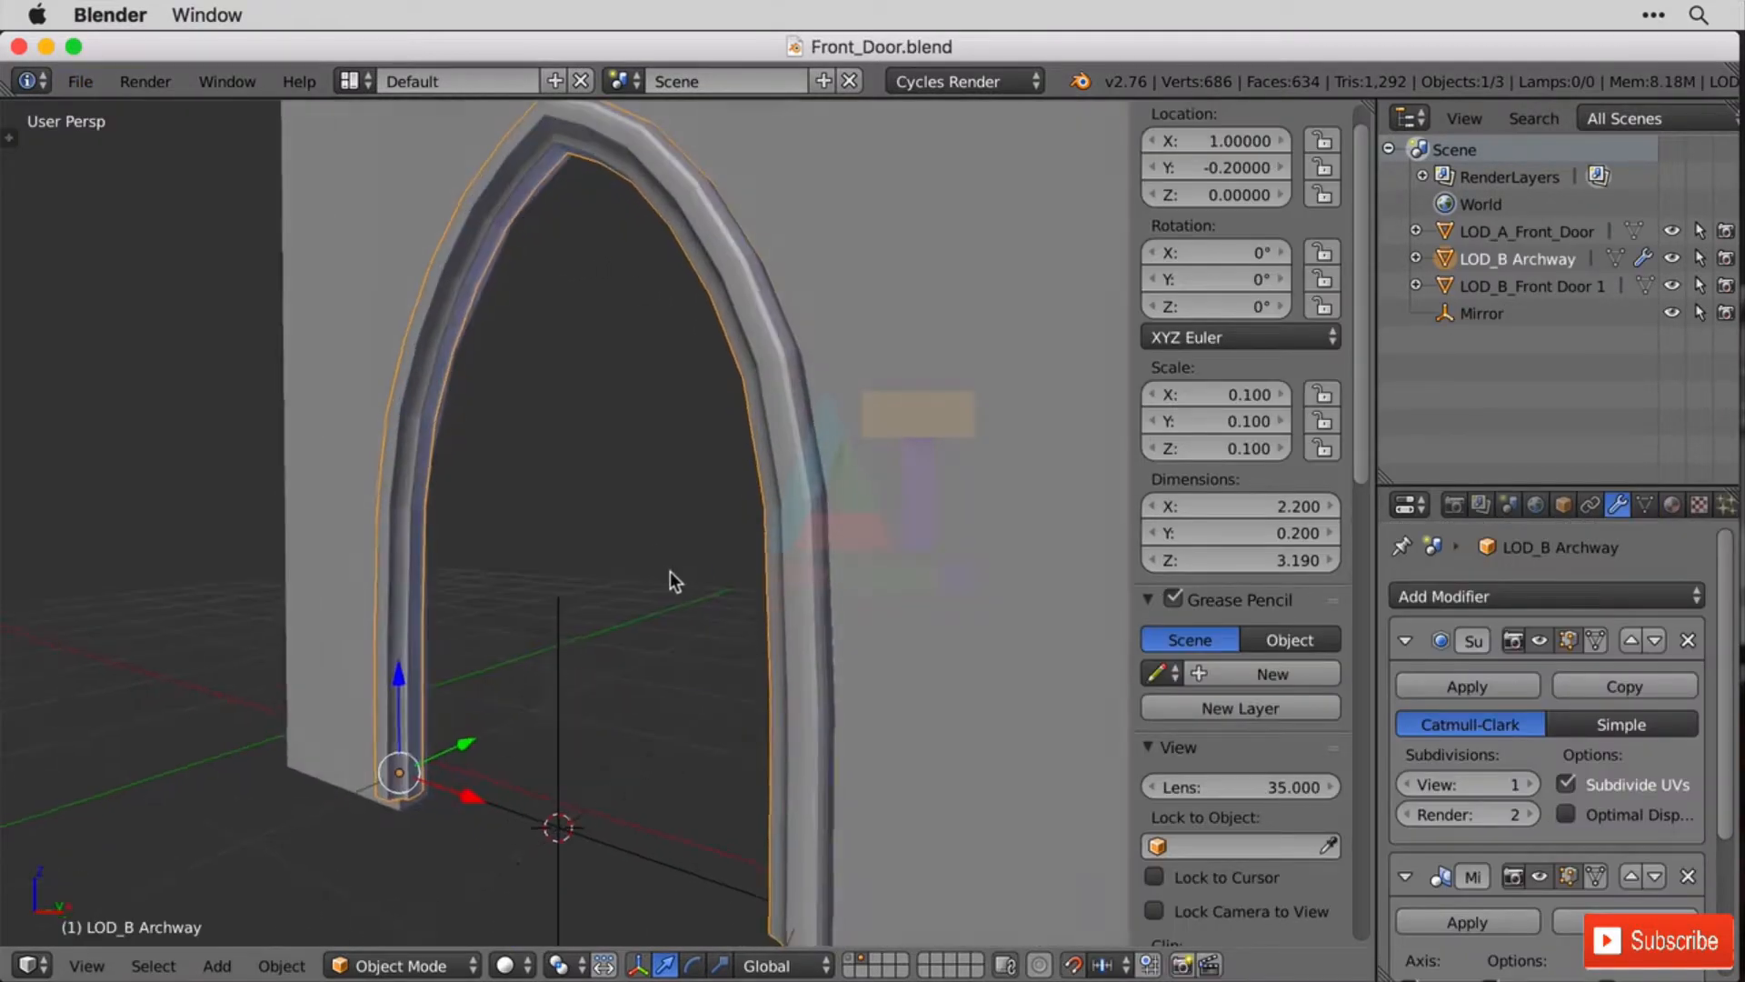
Duplicate LOD_B Archway in place and rename the copy Archway Profile.
middle_click_drag(669, 582, 691, 579)
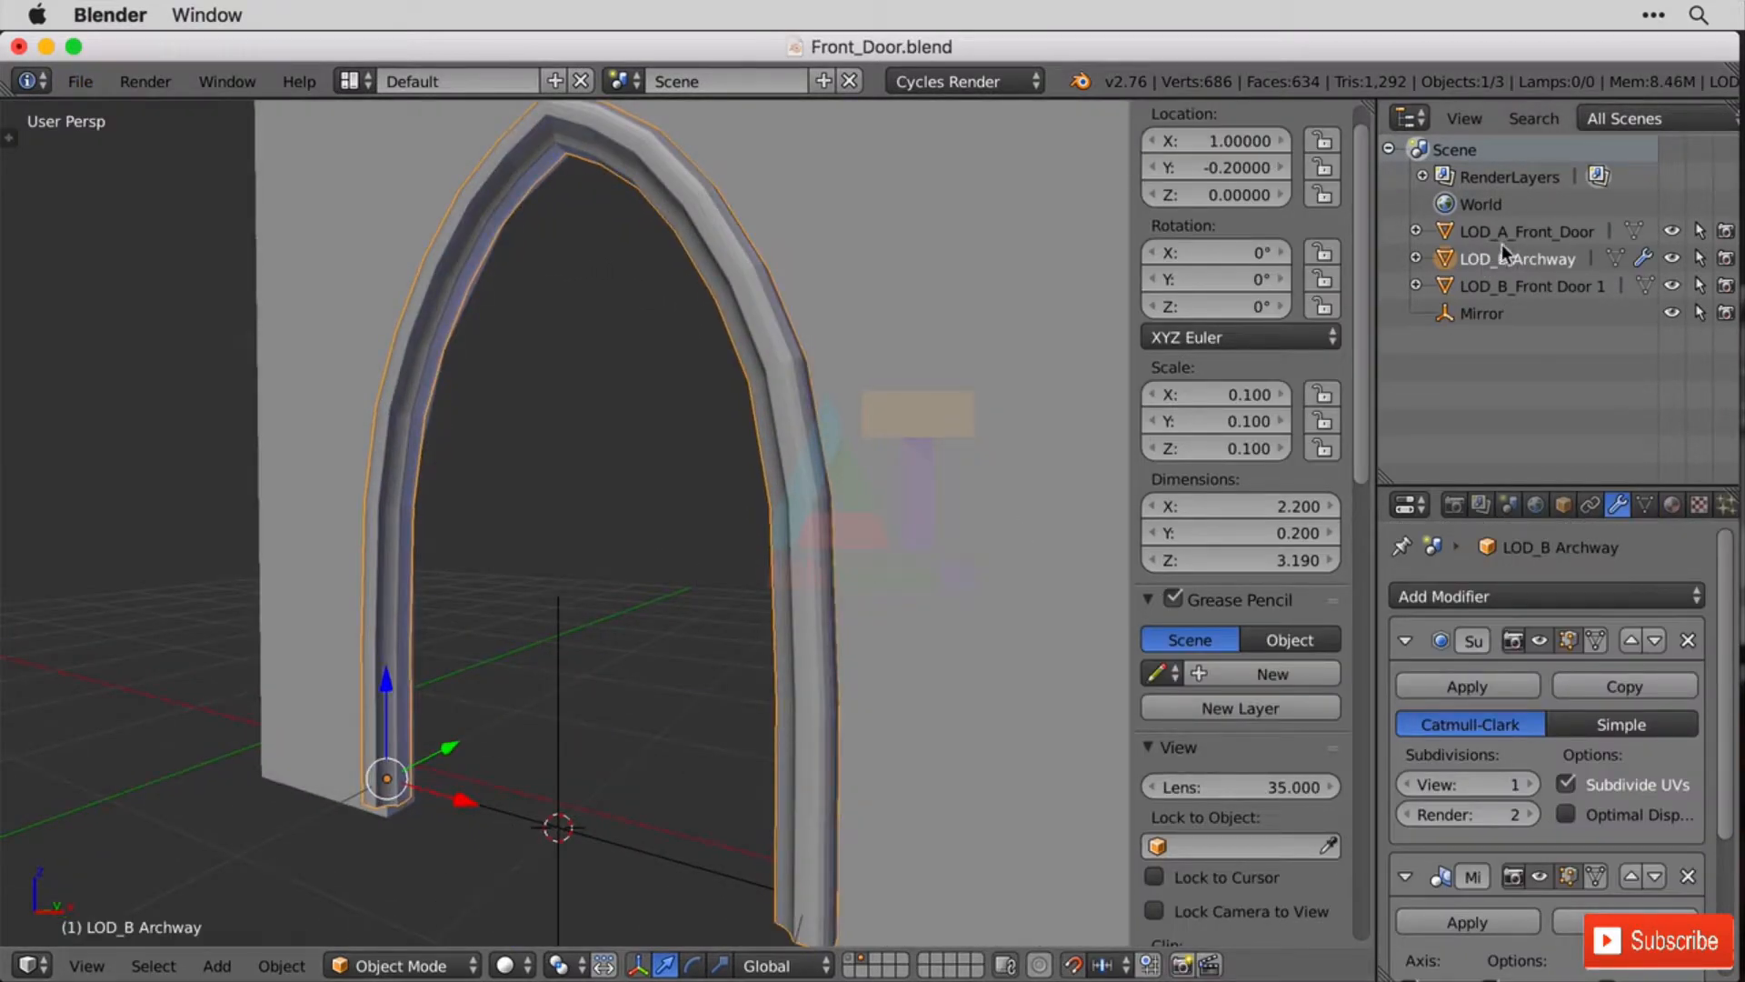
key("shift+d")
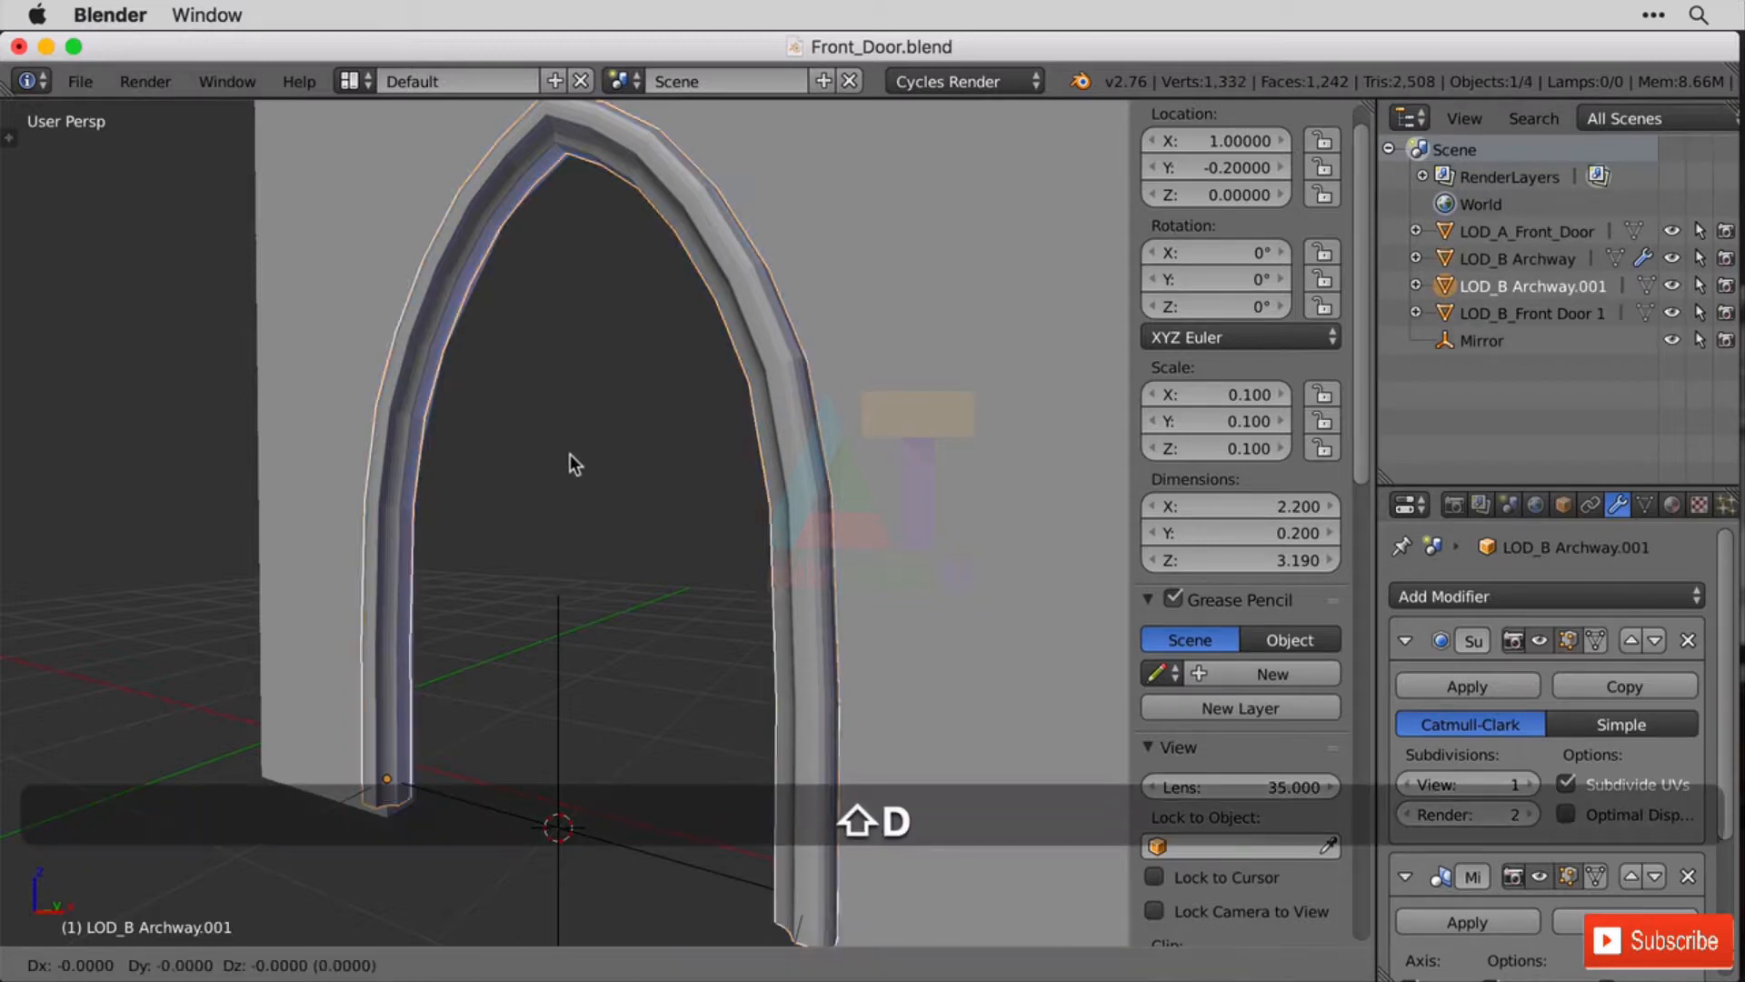
key("Escape")
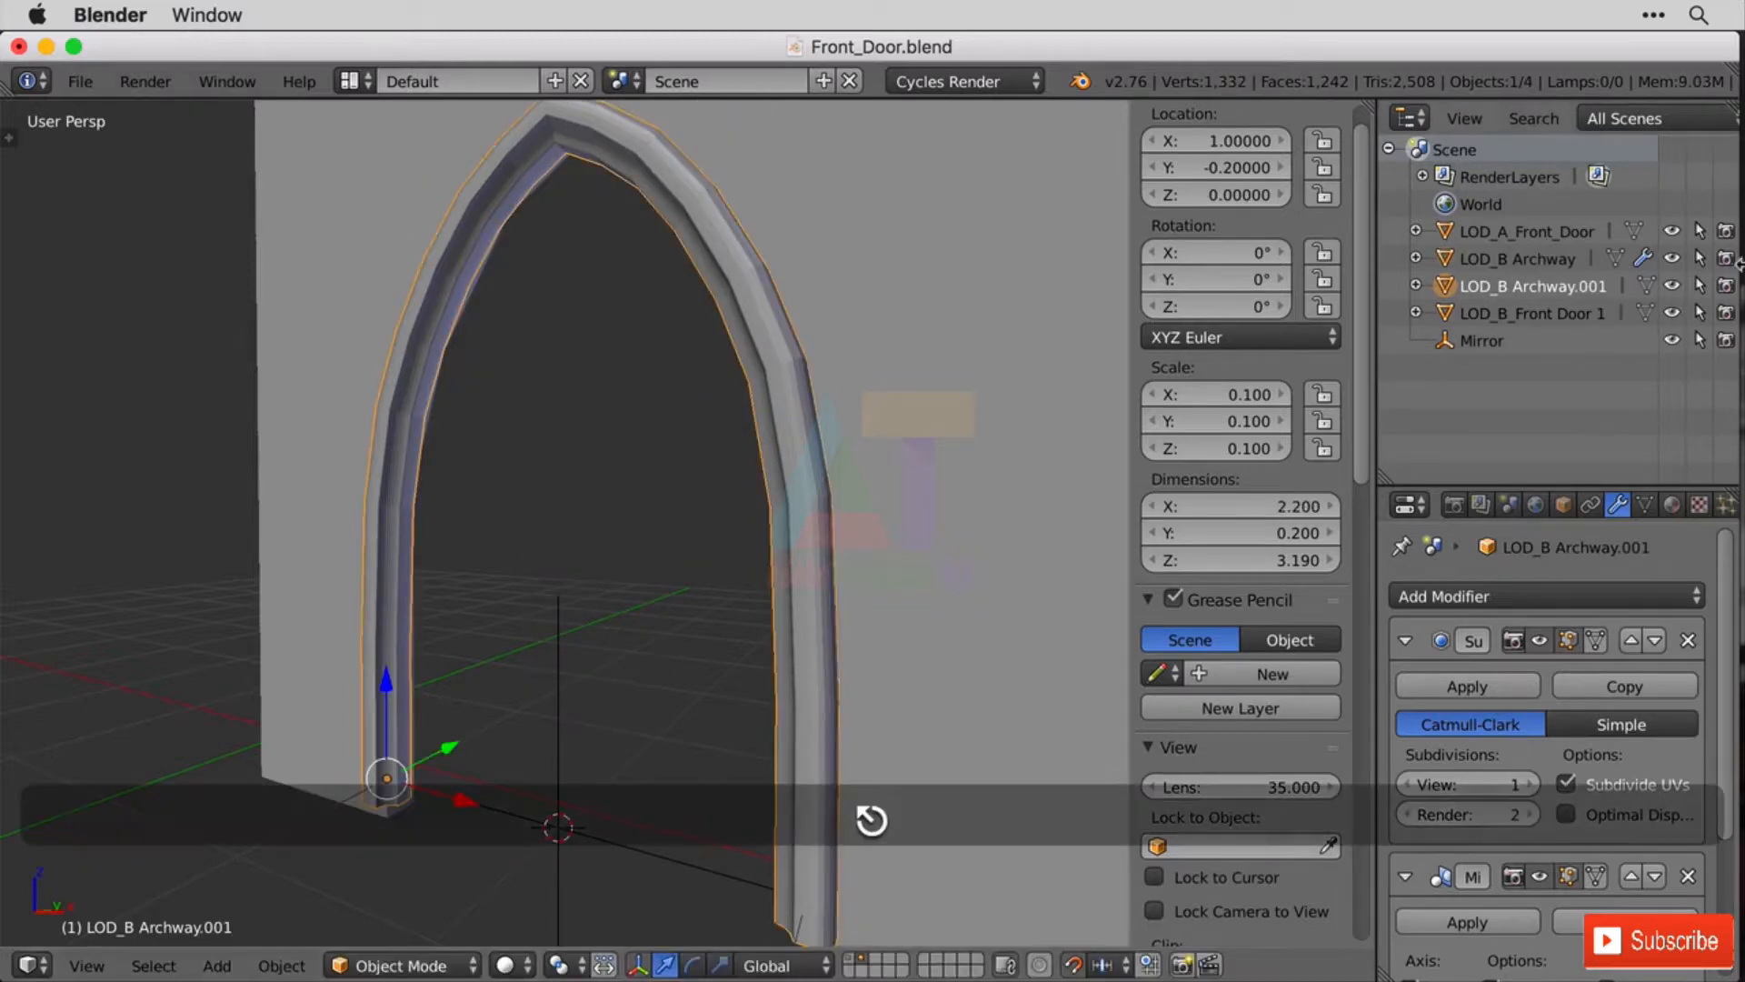
double_click(1553, 289)
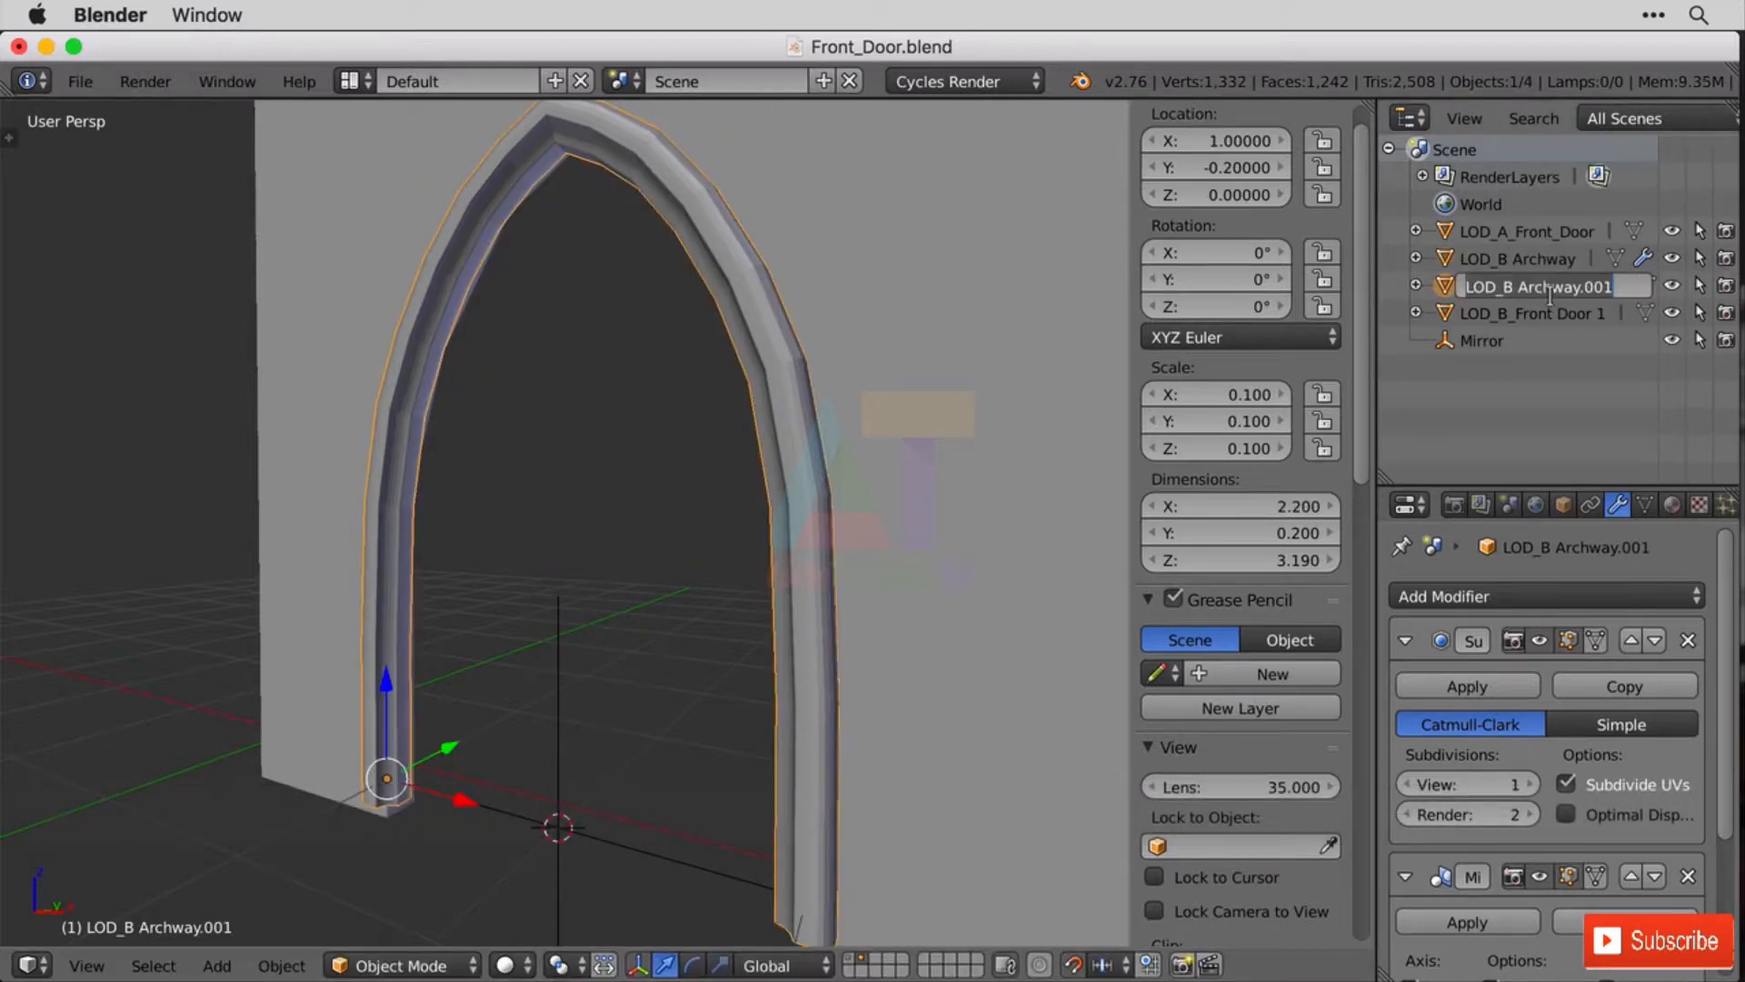
type("Ar")
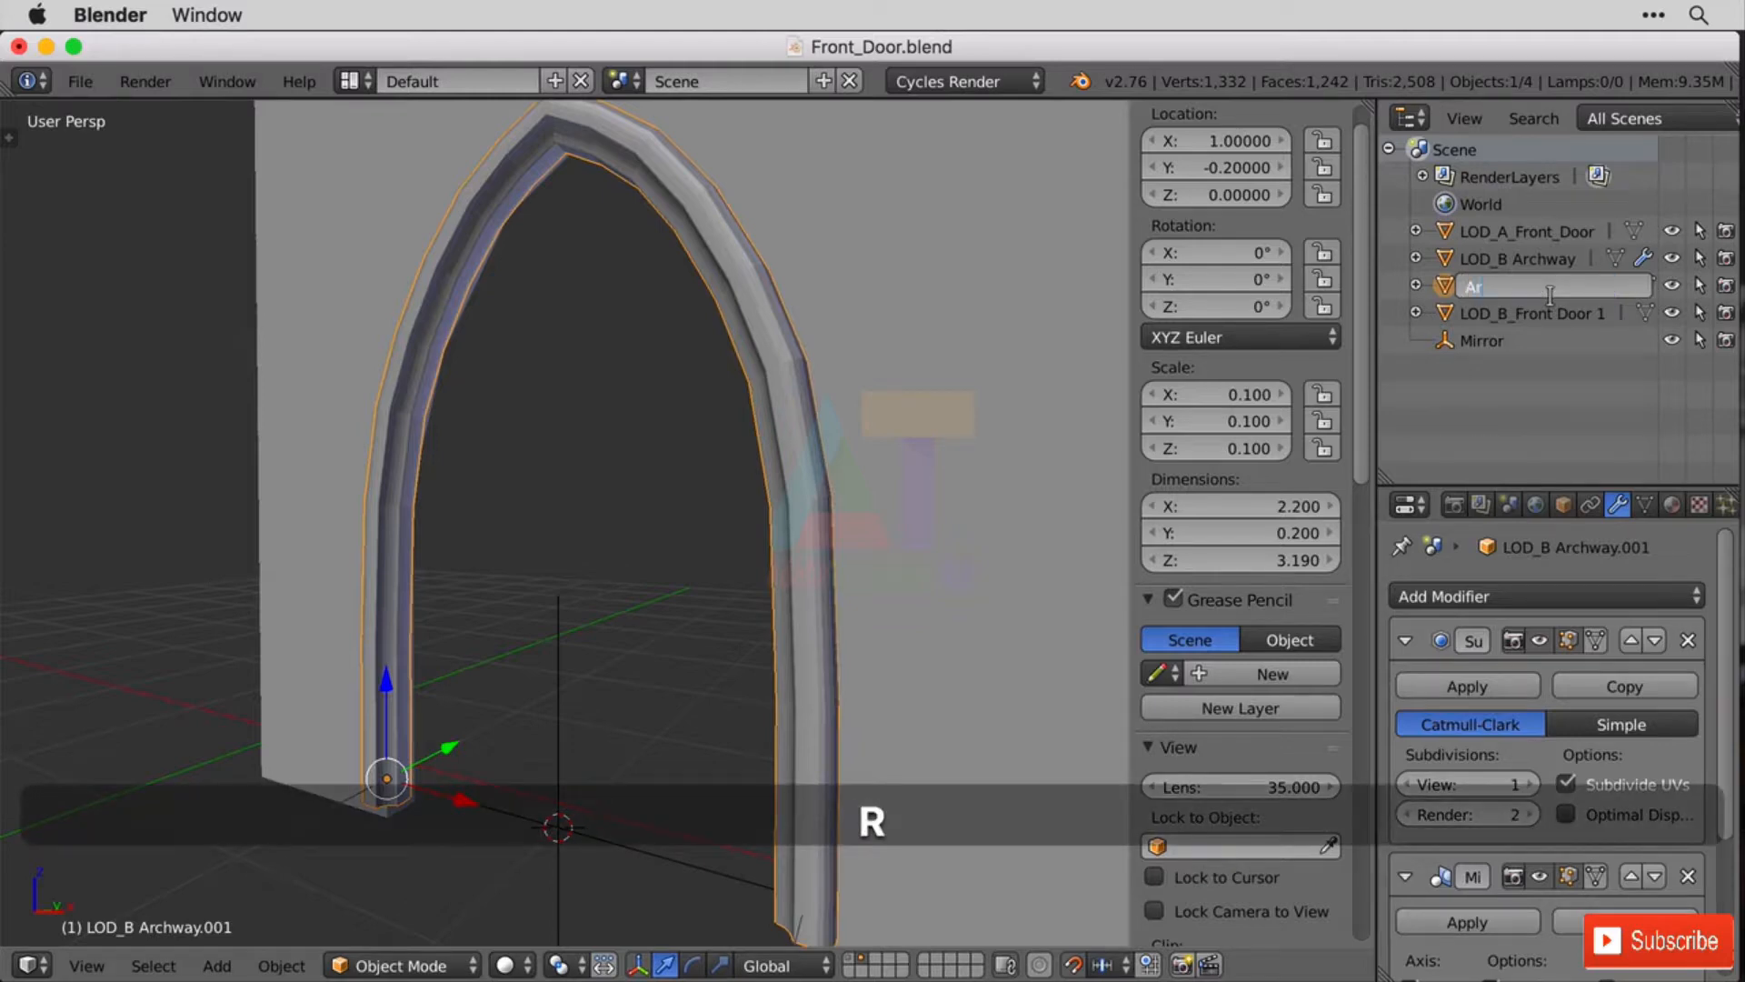
type("chway Profile")
key("Return")
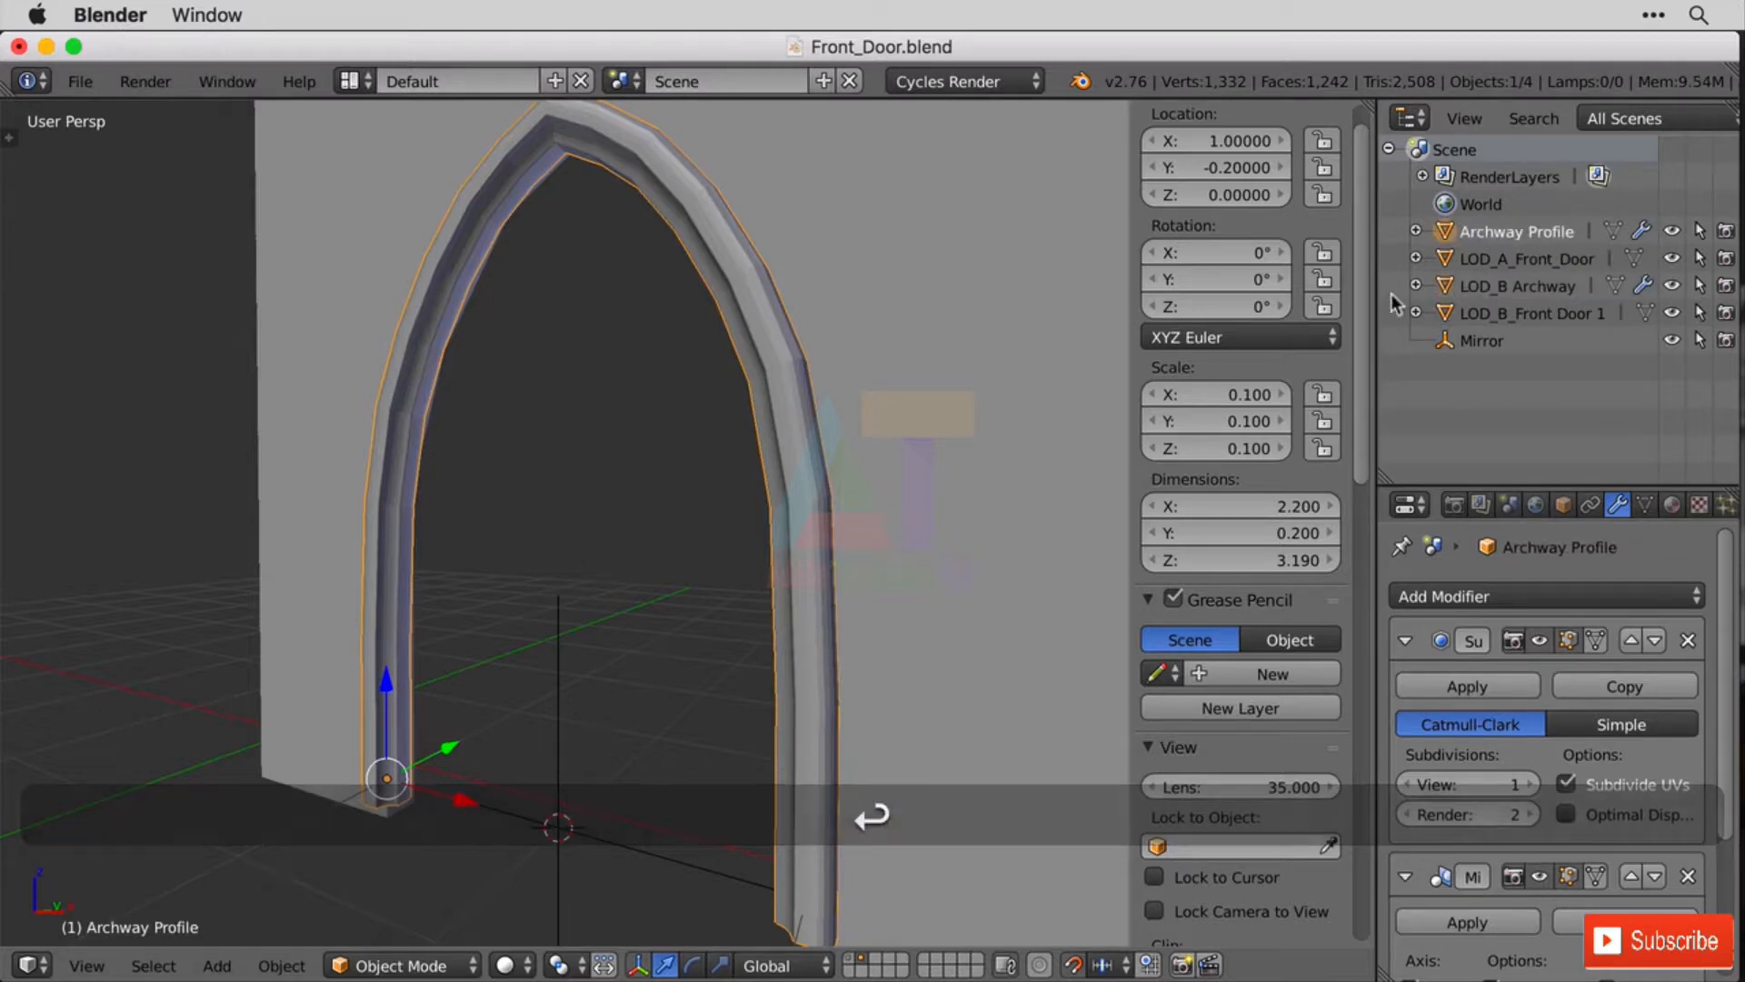
Duplicate the front edge loop around the arch opening of LOD_B_Front Door 1 in place and separate it into its own object.
left_click(1533, 291)
right_click(1040, 365)
key("Tab")
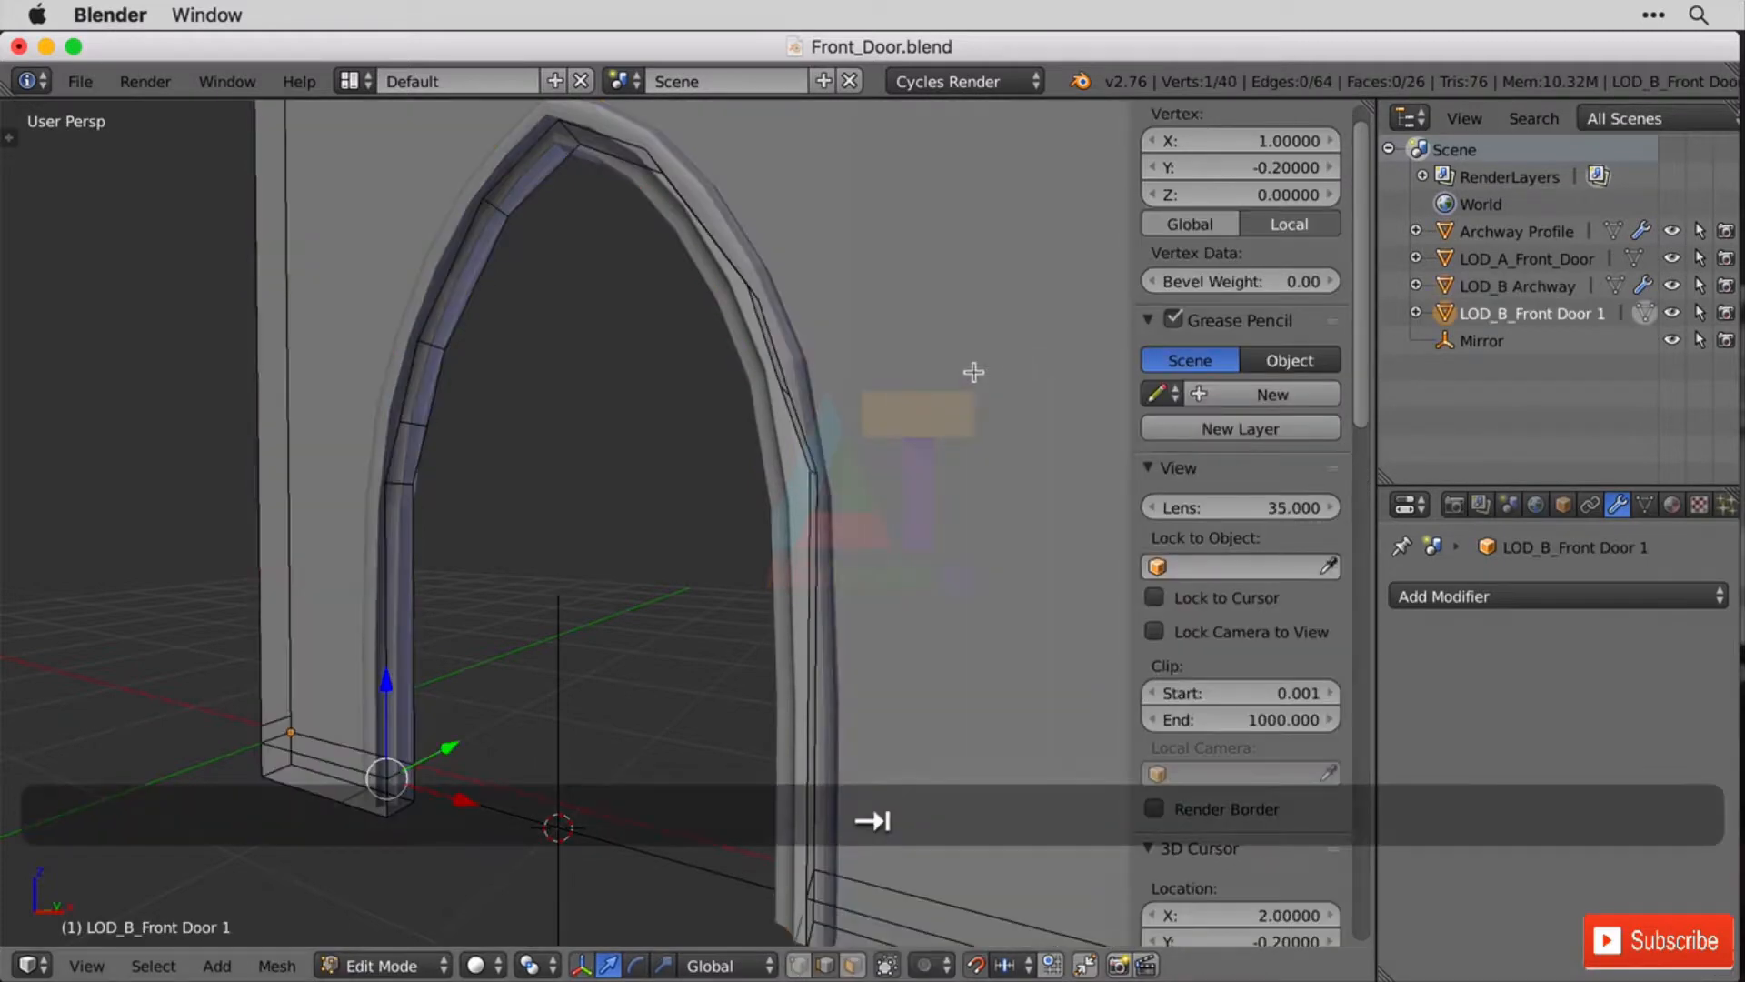
middle_click_drag(737, 324, 639, 403)
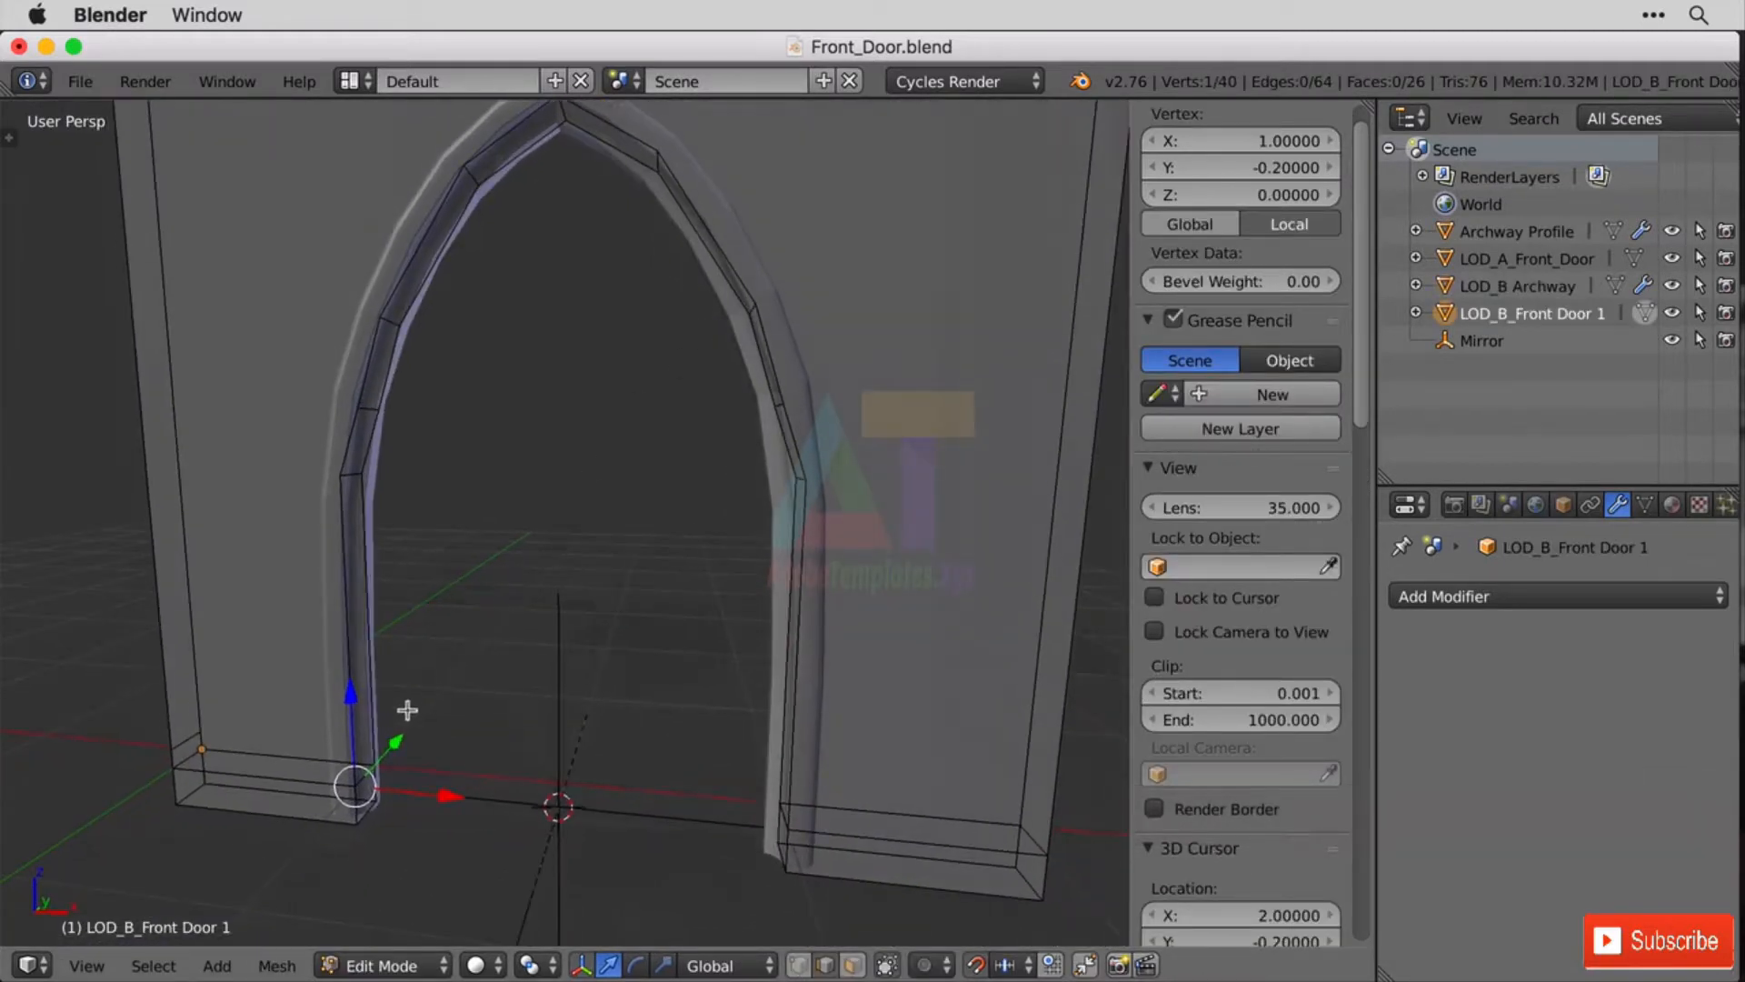
right_click(351, 751, "alt")
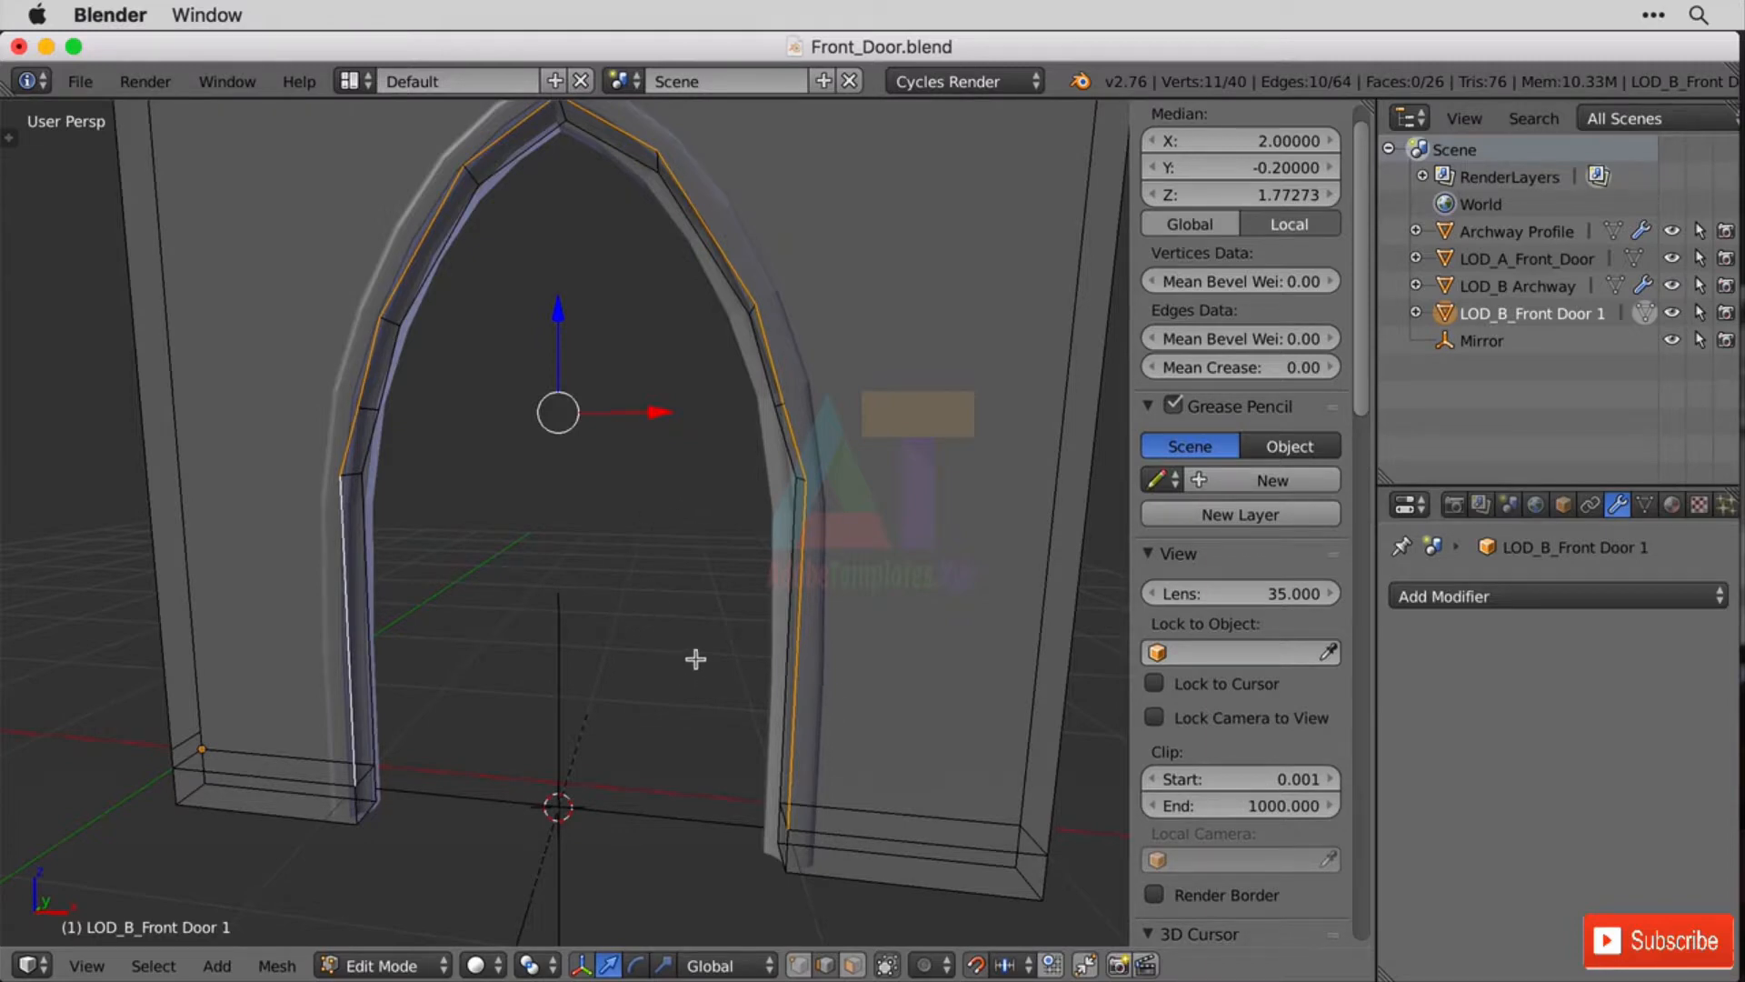
key("shift+d")
key("Escape")
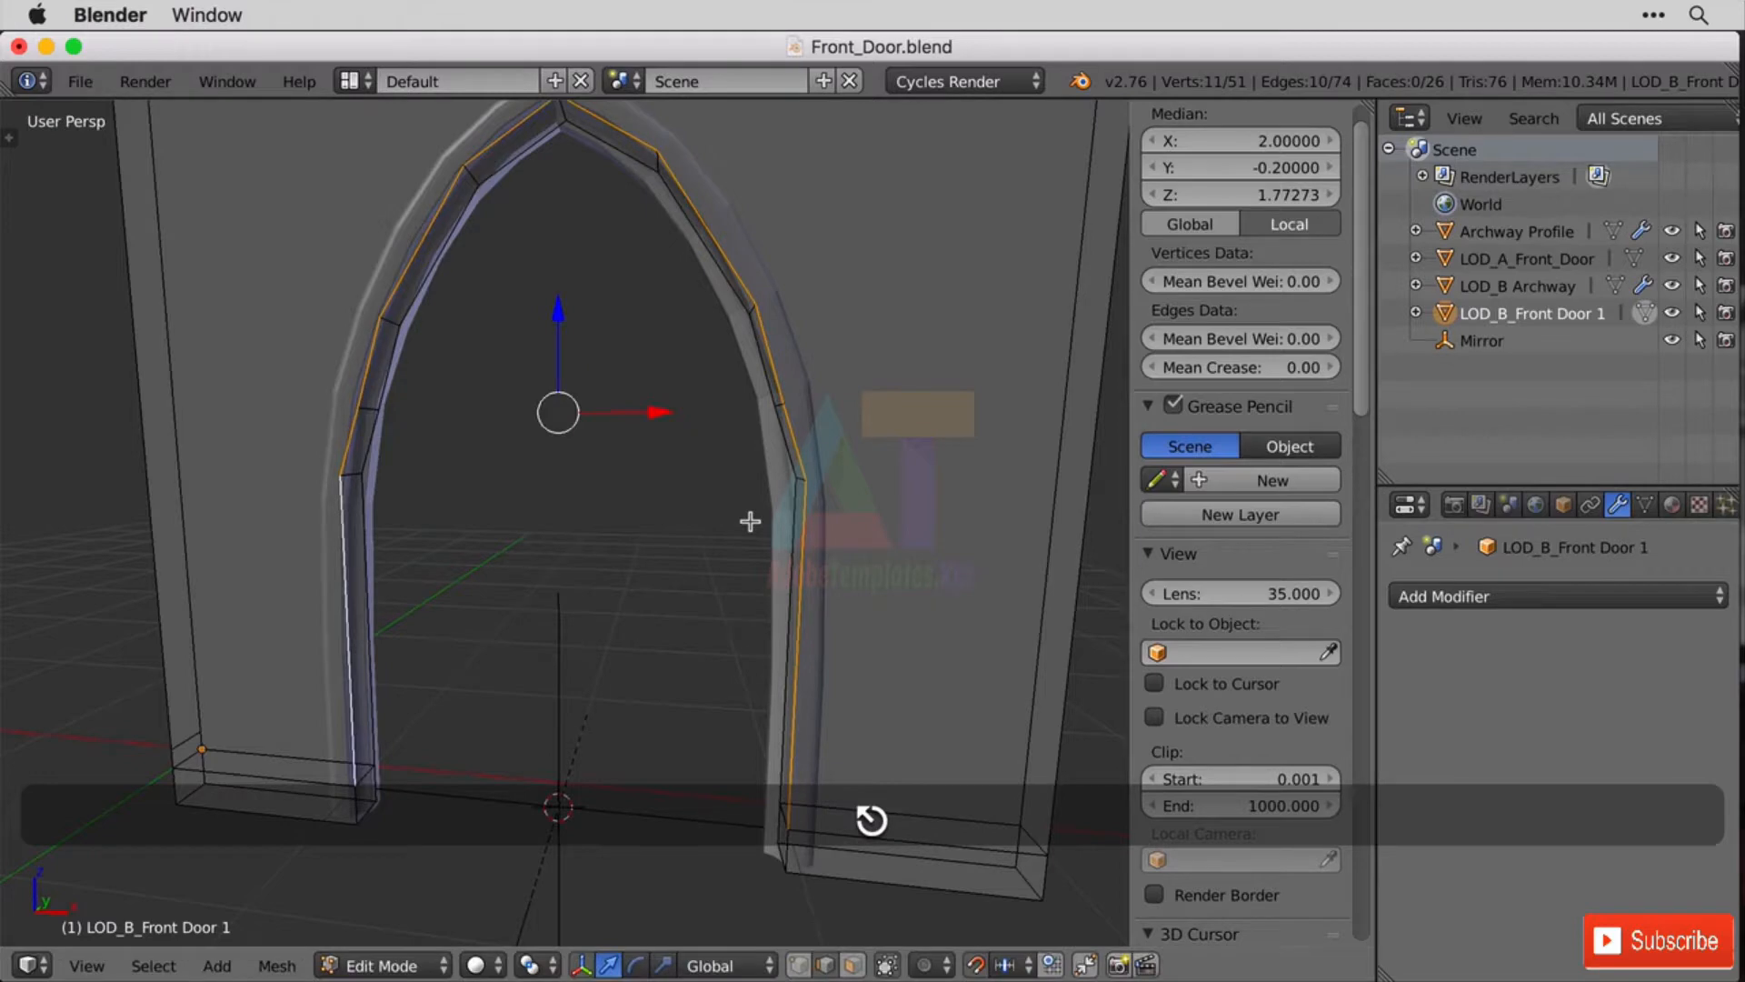
key("p")
left_click(750, 521)
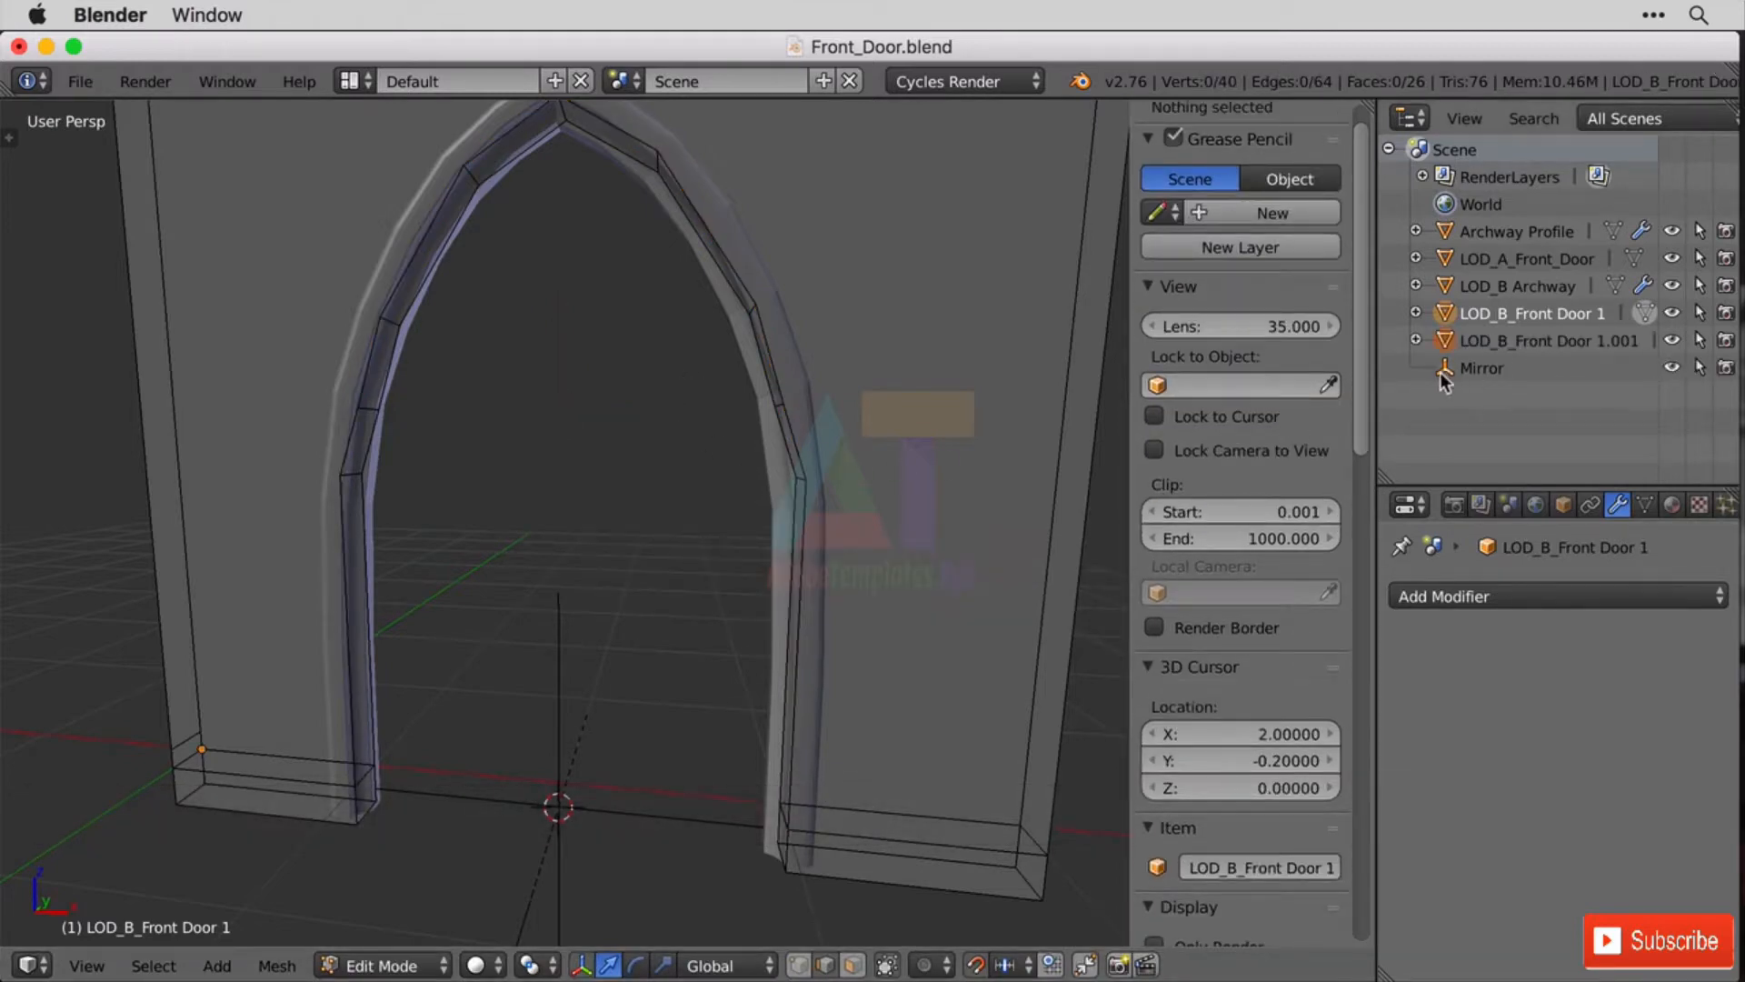
Rename the separated arch edge object Archway Path.
left_click(1519, 346)
double_click(1557, 339)
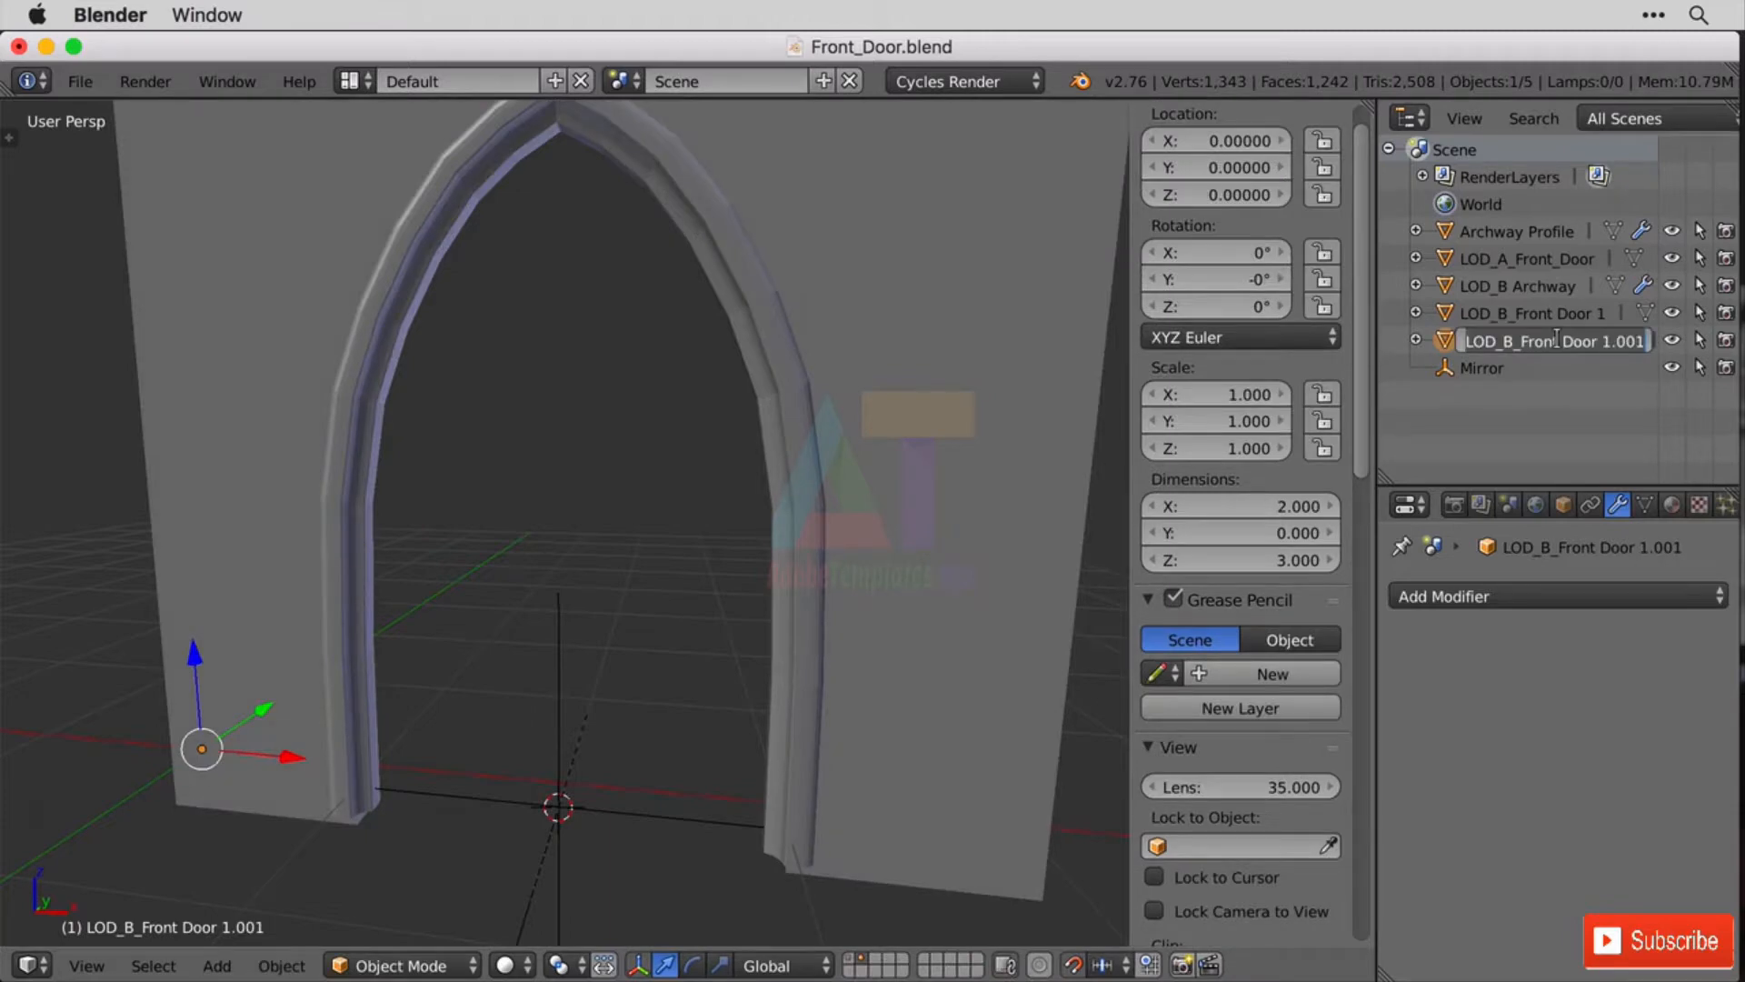
type("Archwa")
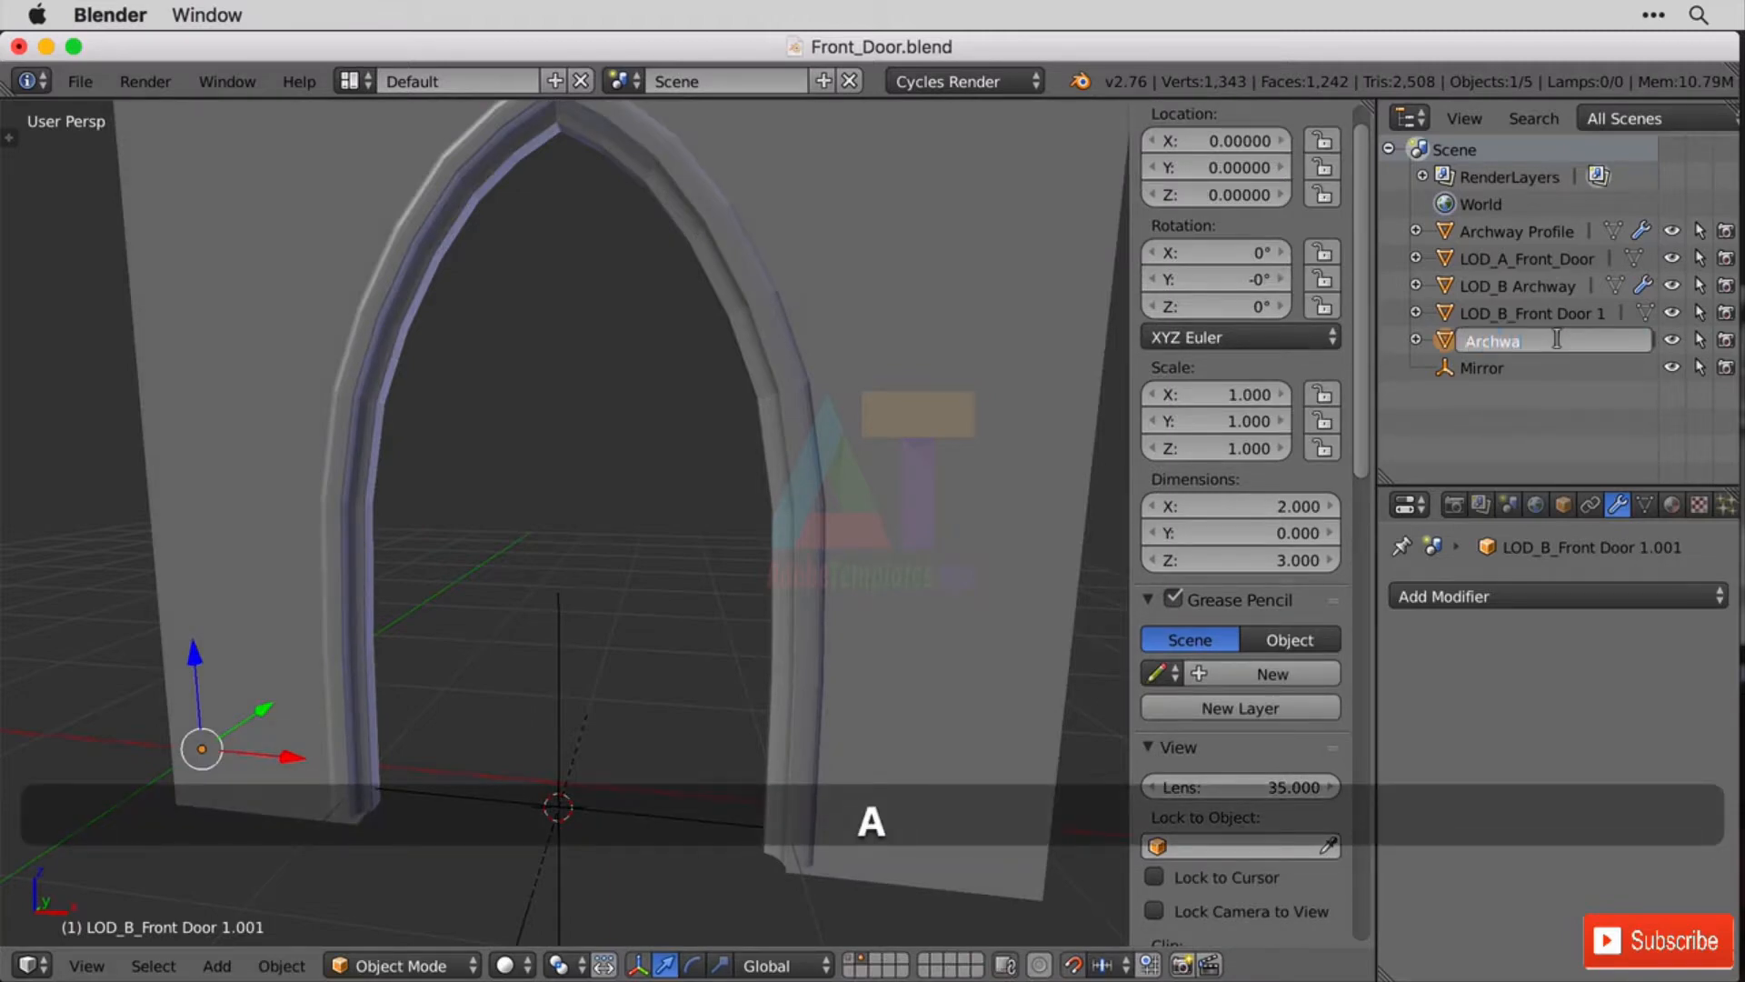
type("y ")
type("Path")
key("Return")
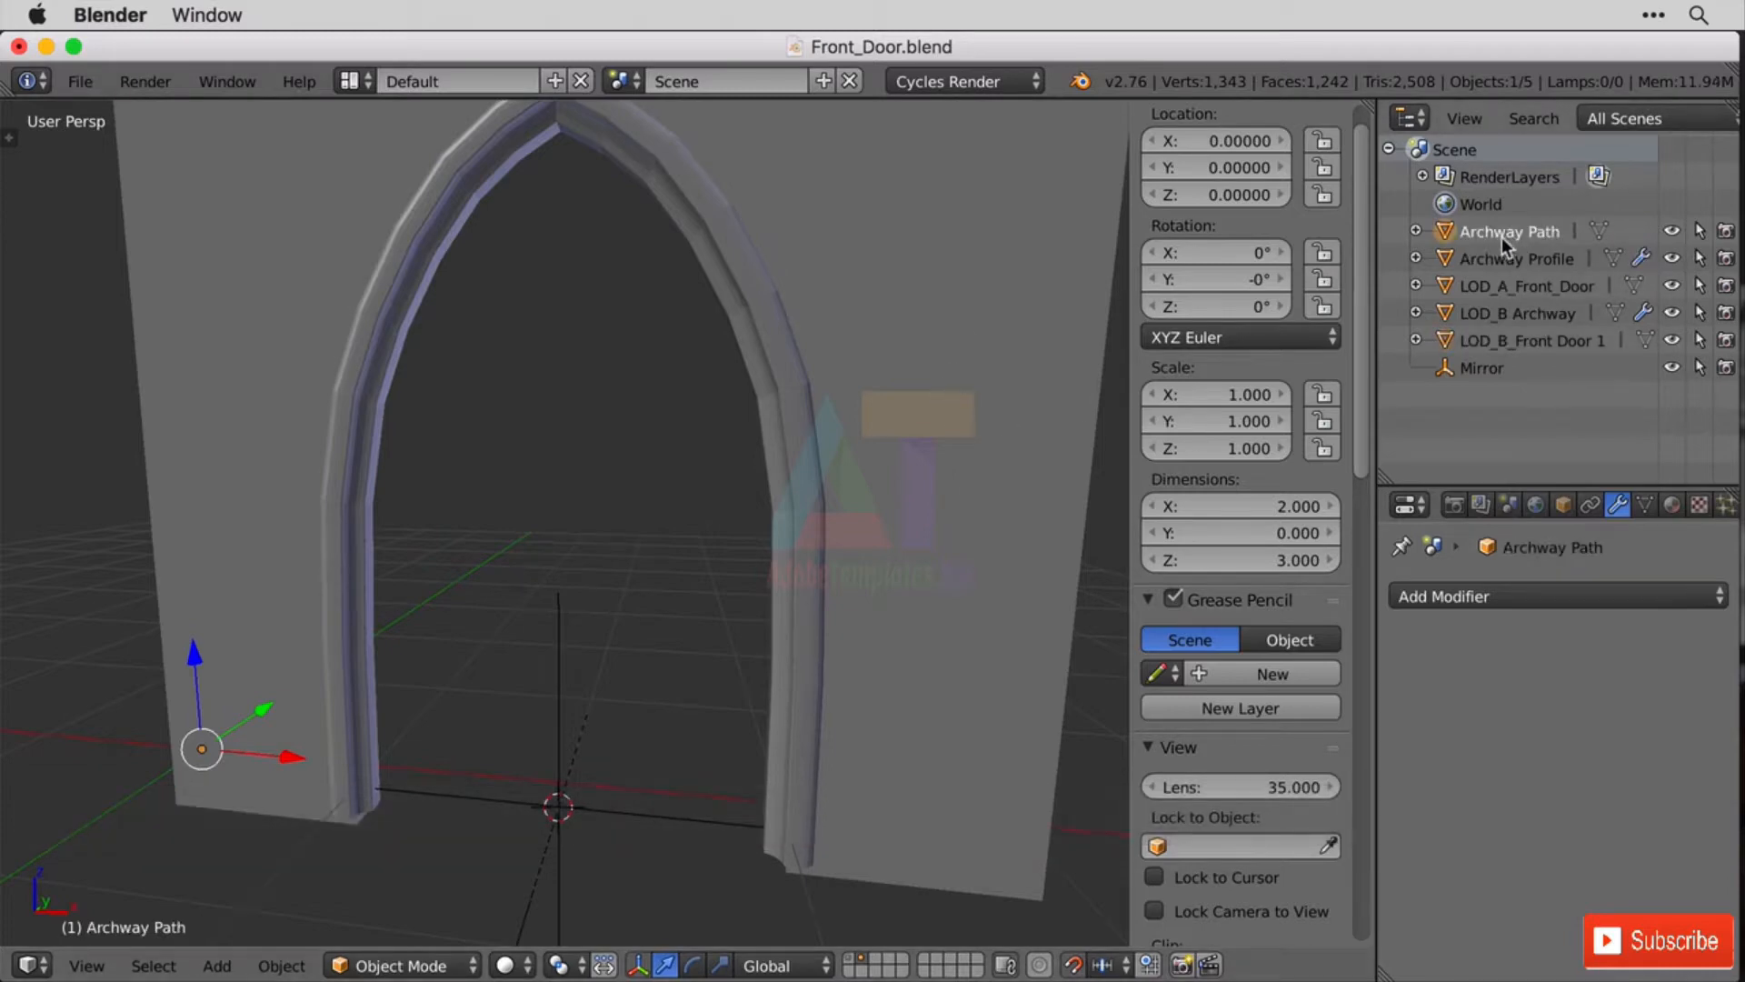
In wireframe view, delete all vertices of Archway Profile above its base so only the bottom cross-section is left.
left_click(1487, 262)
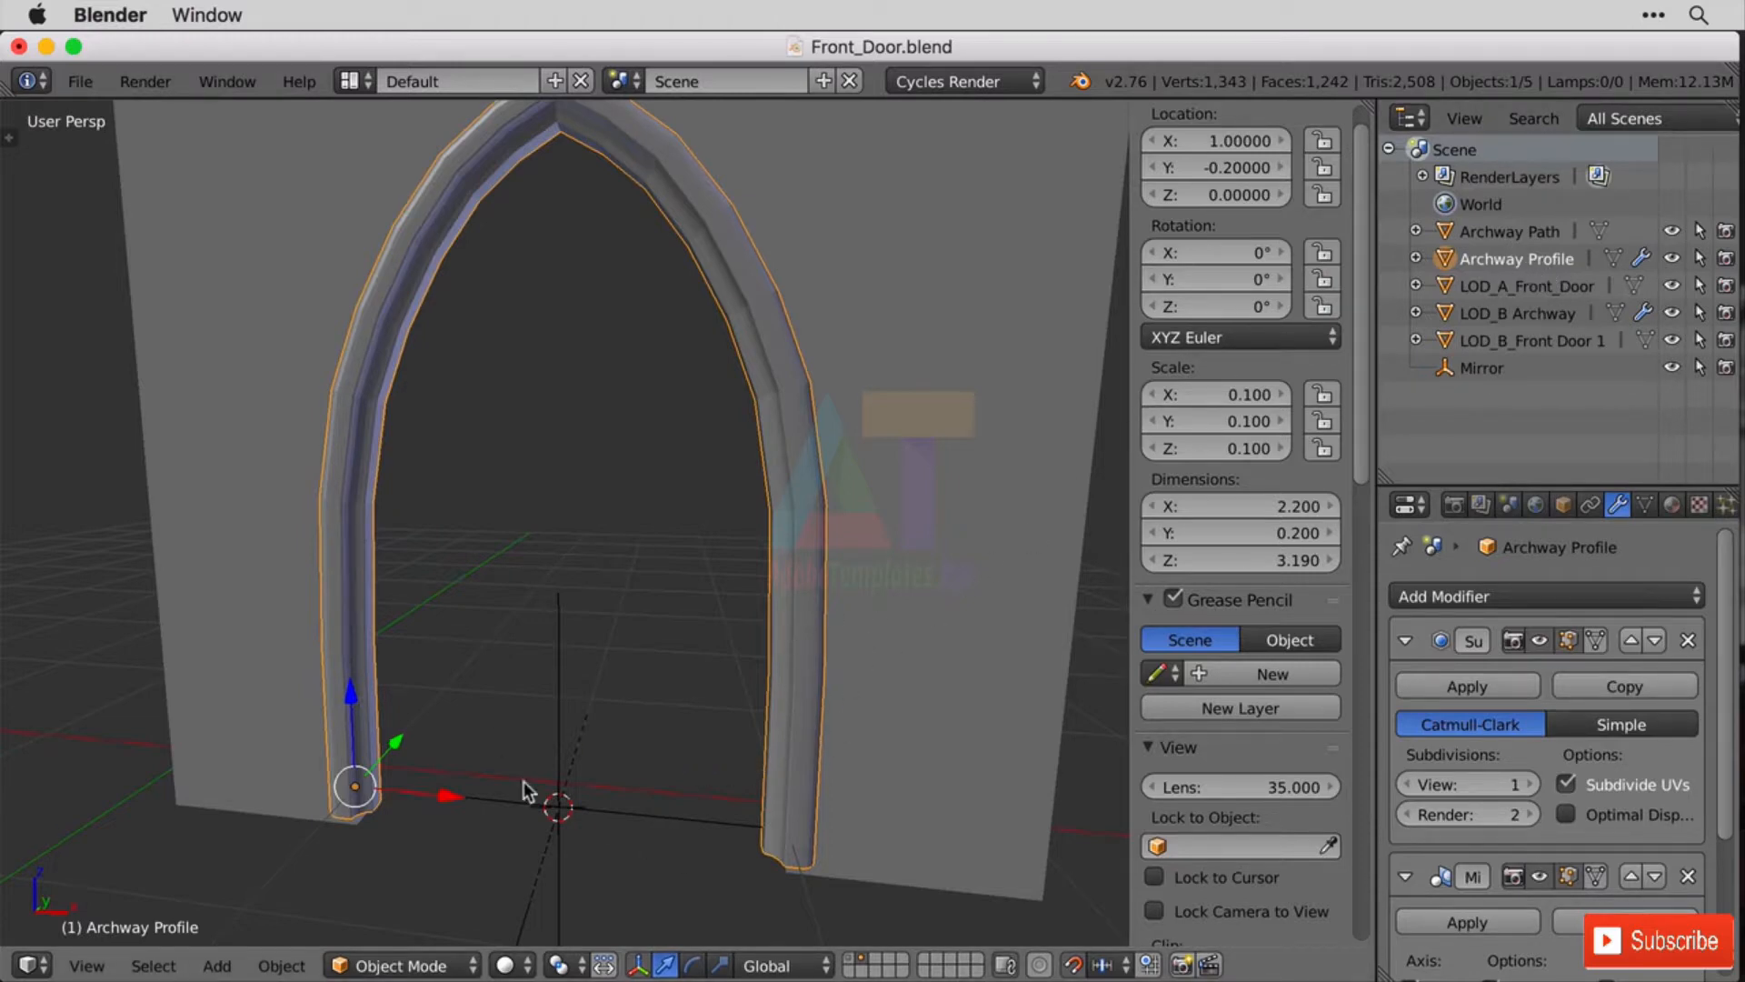
key("Tab")
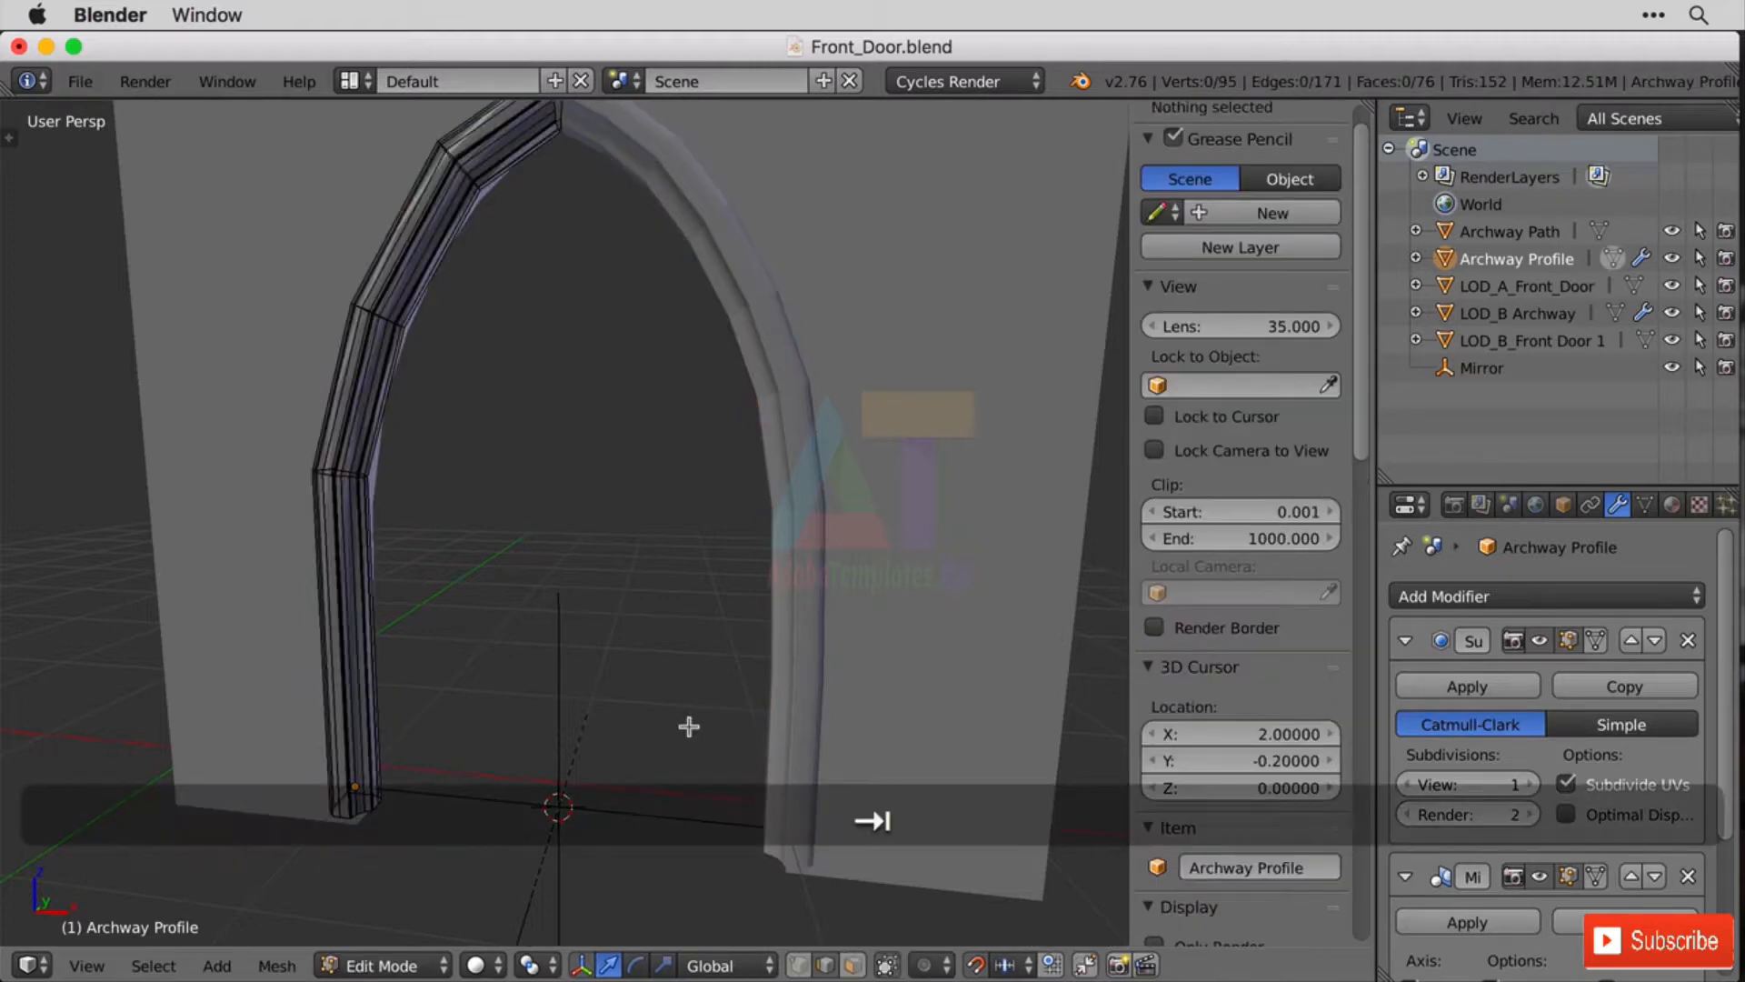
middle_click_drag(643, 591, 628, 413, "shift")
key("b")
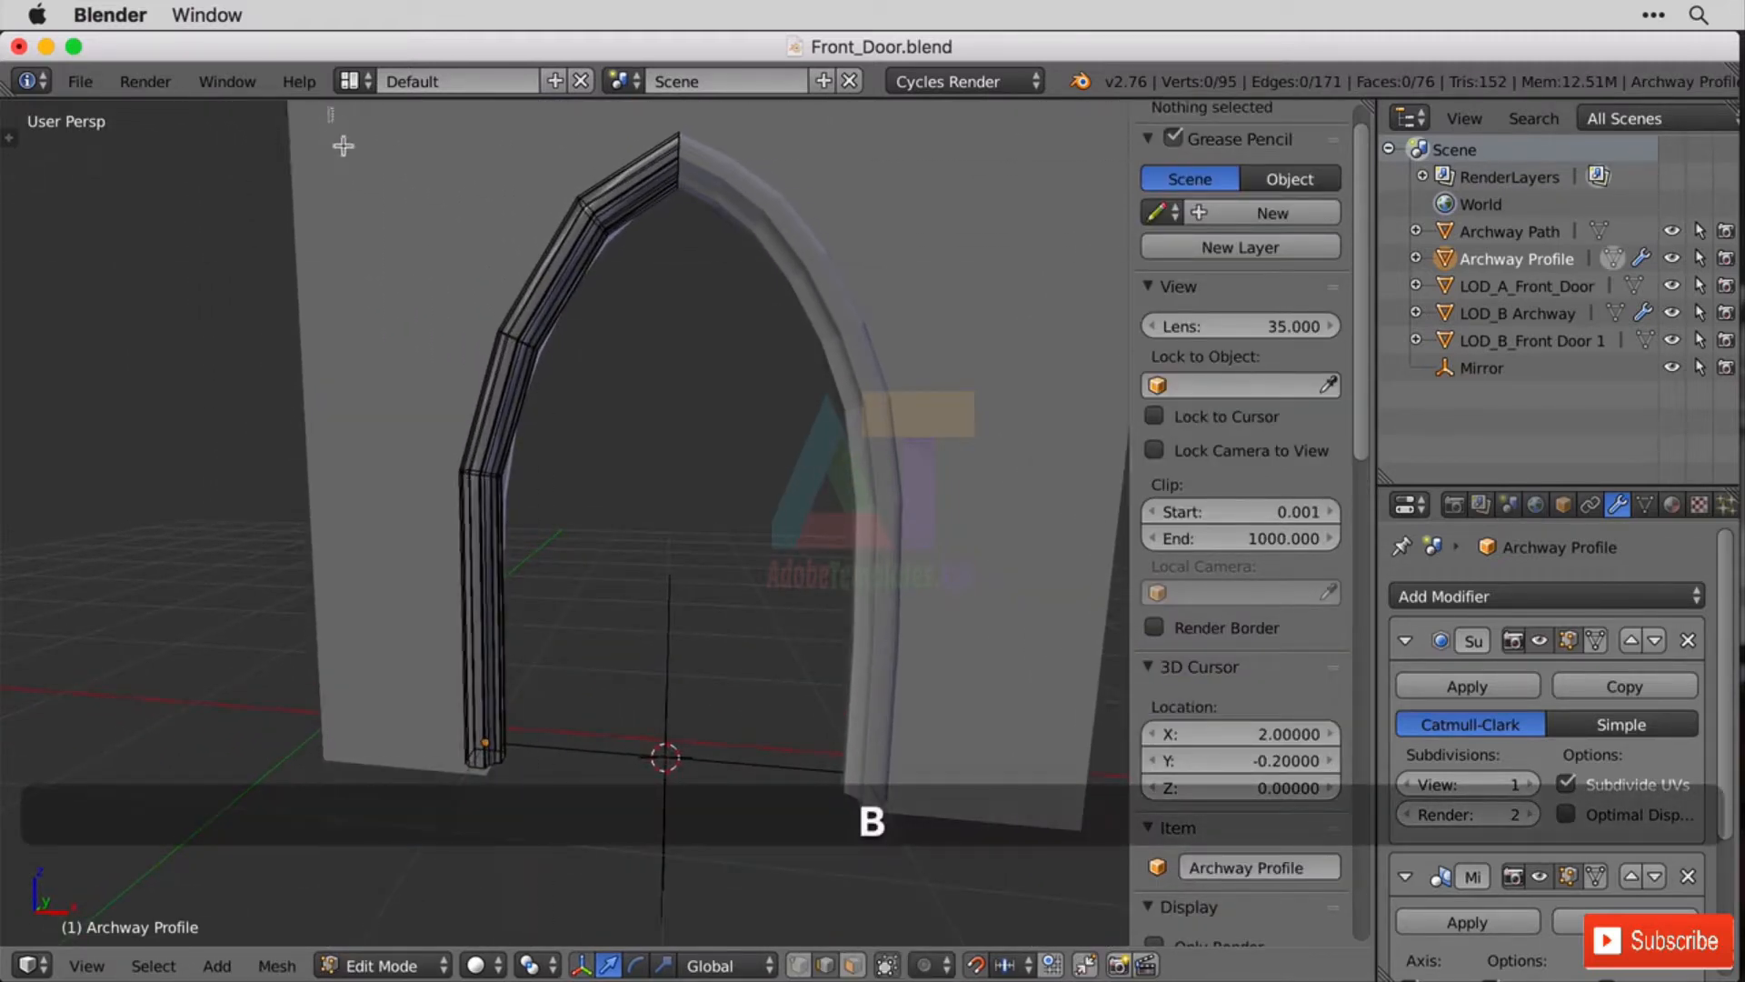
left_click_drag(329, 108, 846, 656)
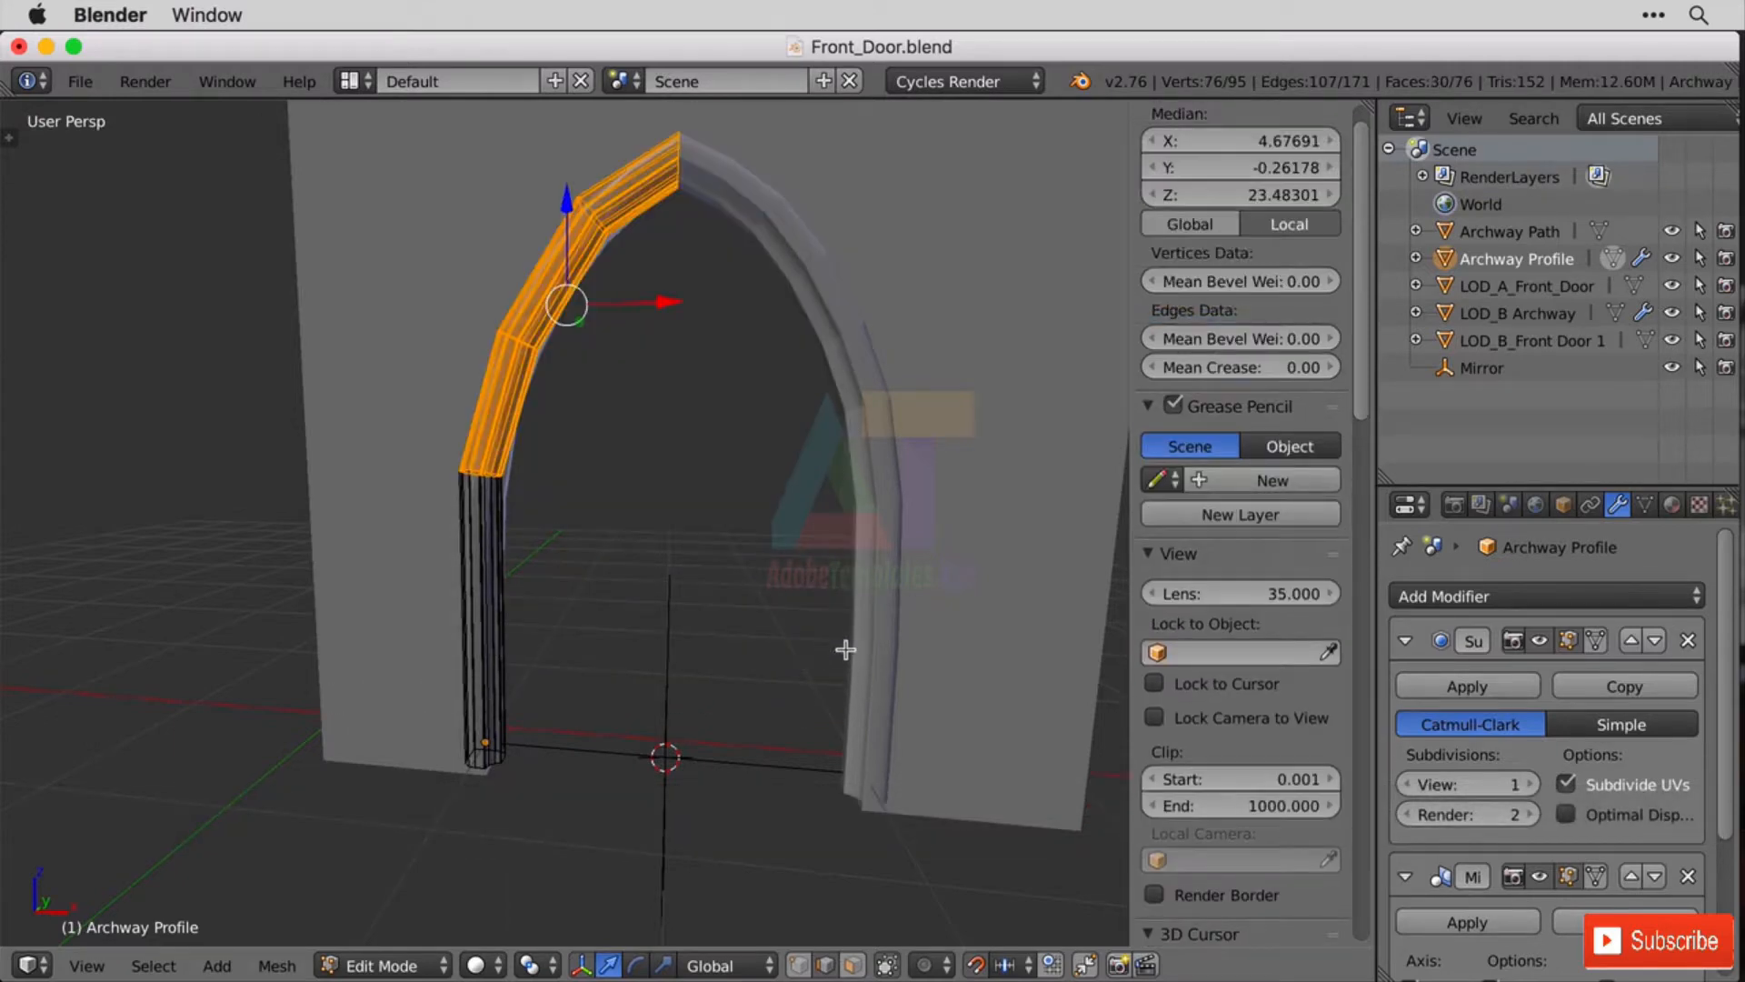
key("z")
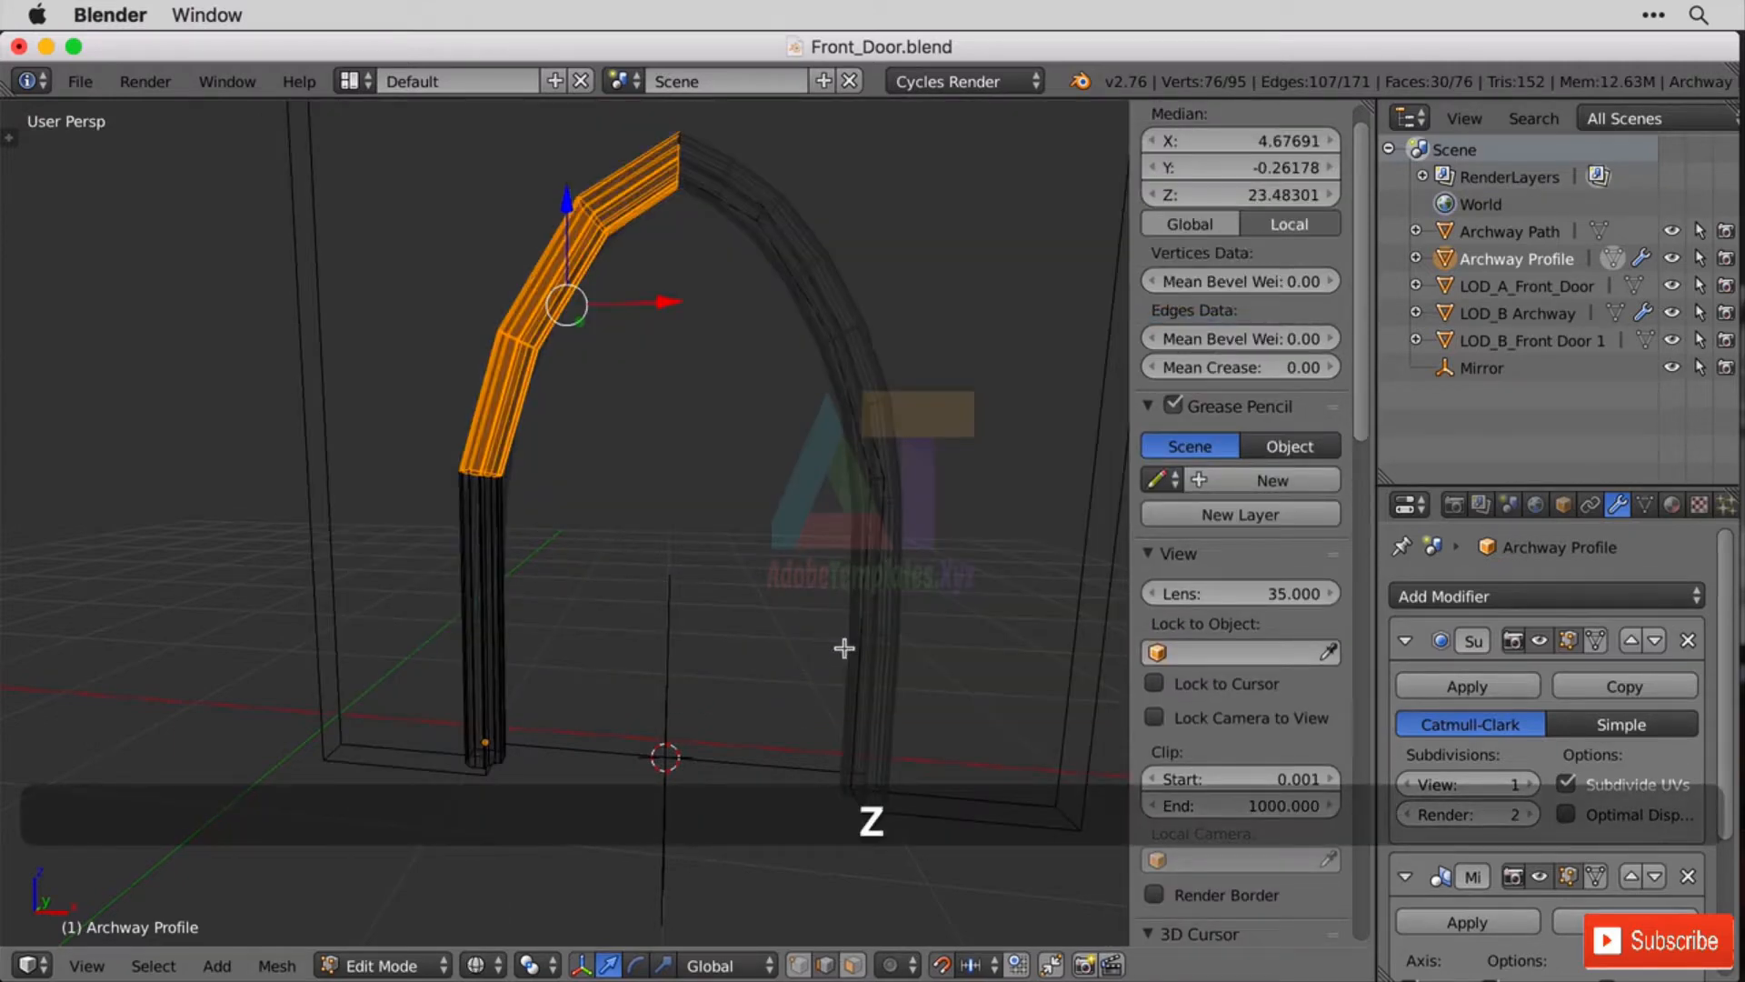
key("b")
left_click_drag(334, 105, 890, 651)
key("x")
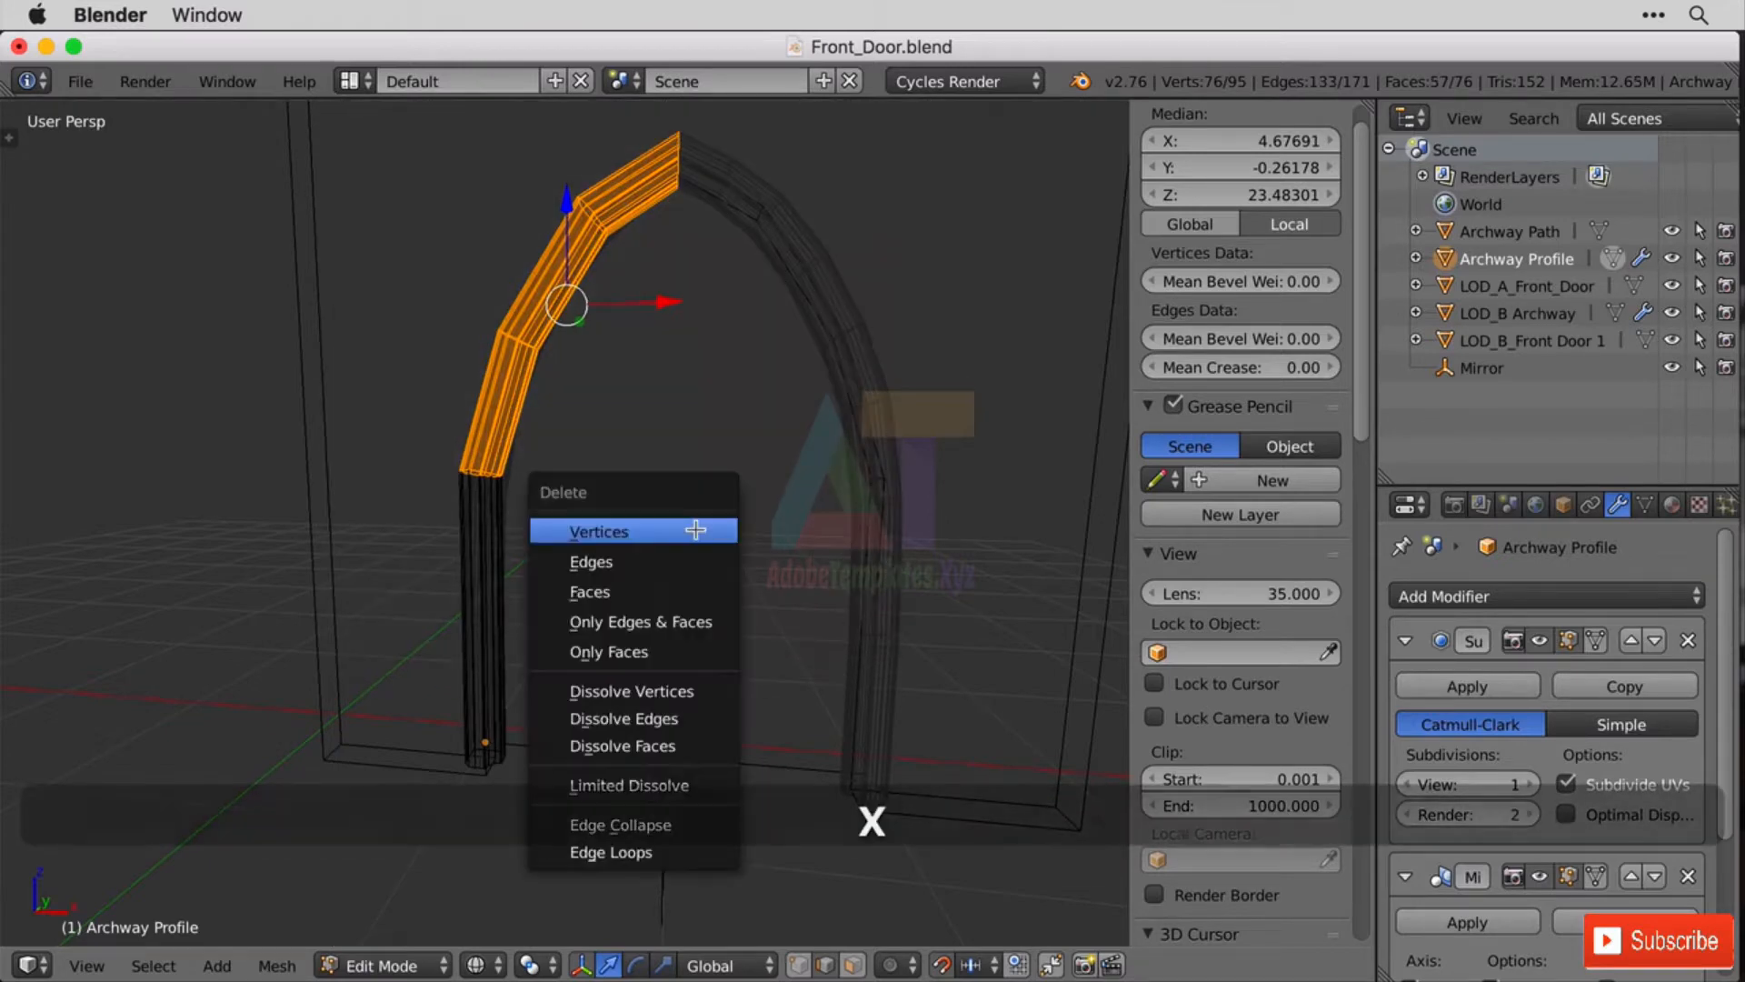
left_click(701, 528)
middle_click_drag(701, 561, 631, 545)
key("Tab")
key("Tab")
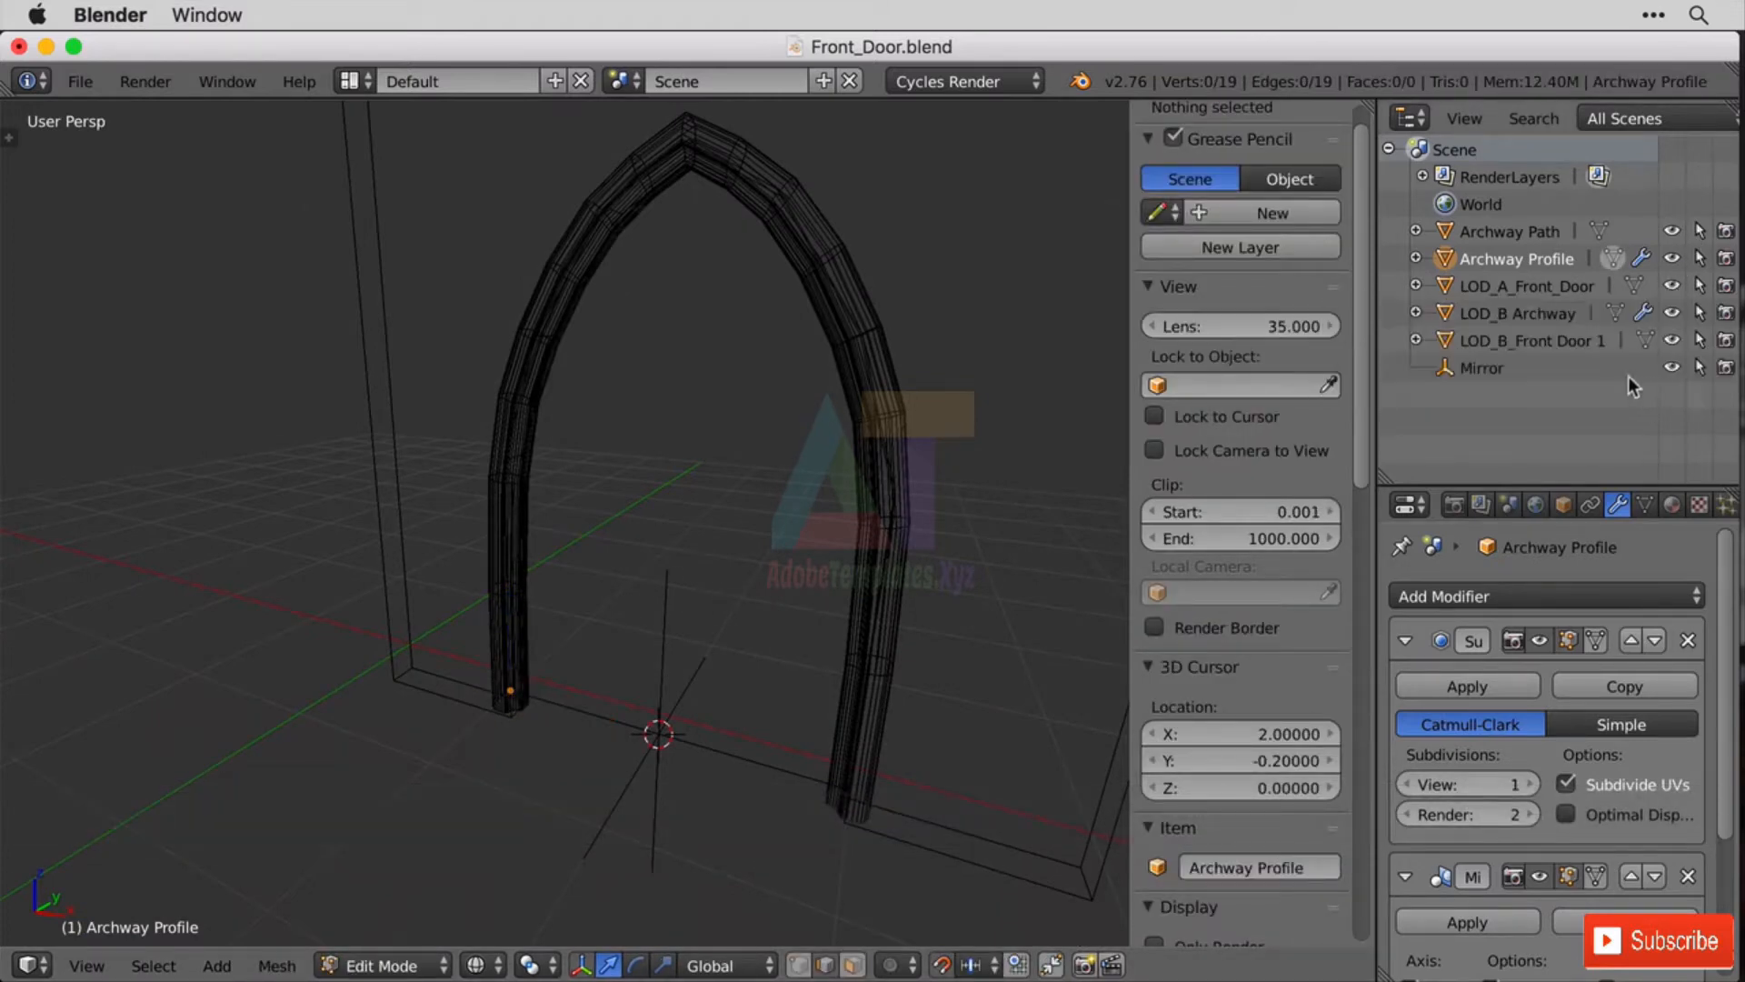
Hide LOD_B Archway and check the cross-section of Archway Profile in Object and Edit Mode.
left_click(1673, 313)
middle_click_drag(946, 546, 1349, 396)
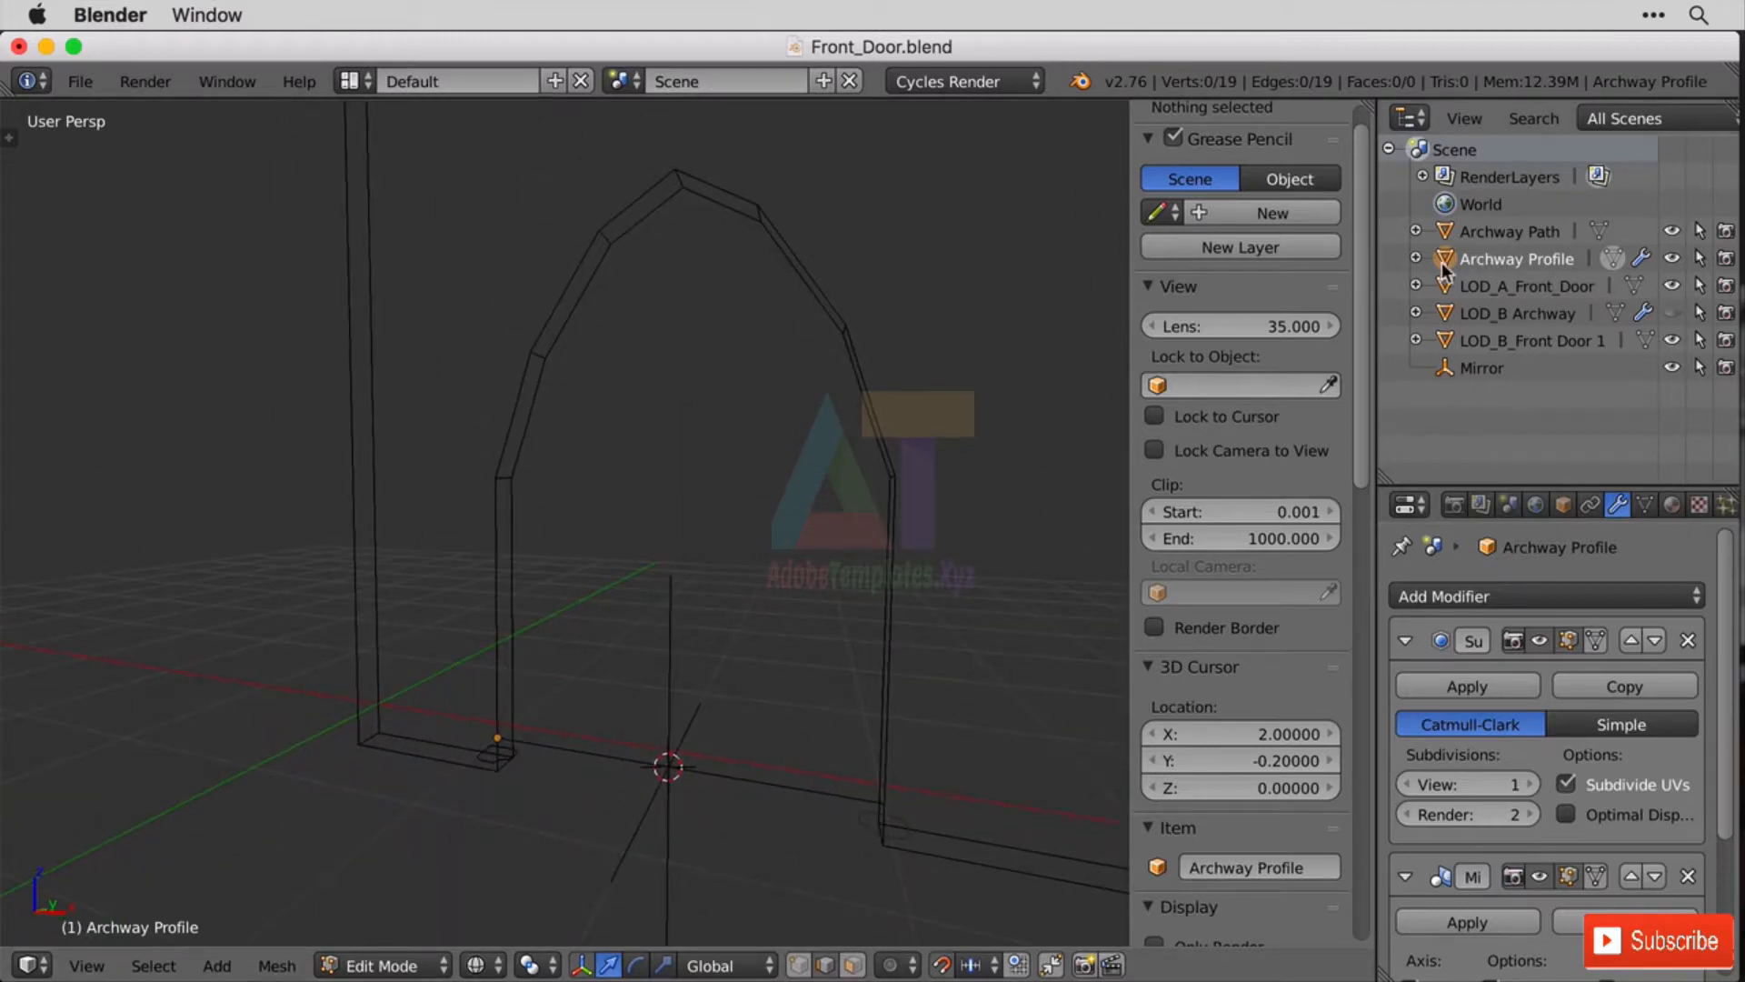
key("Tab")
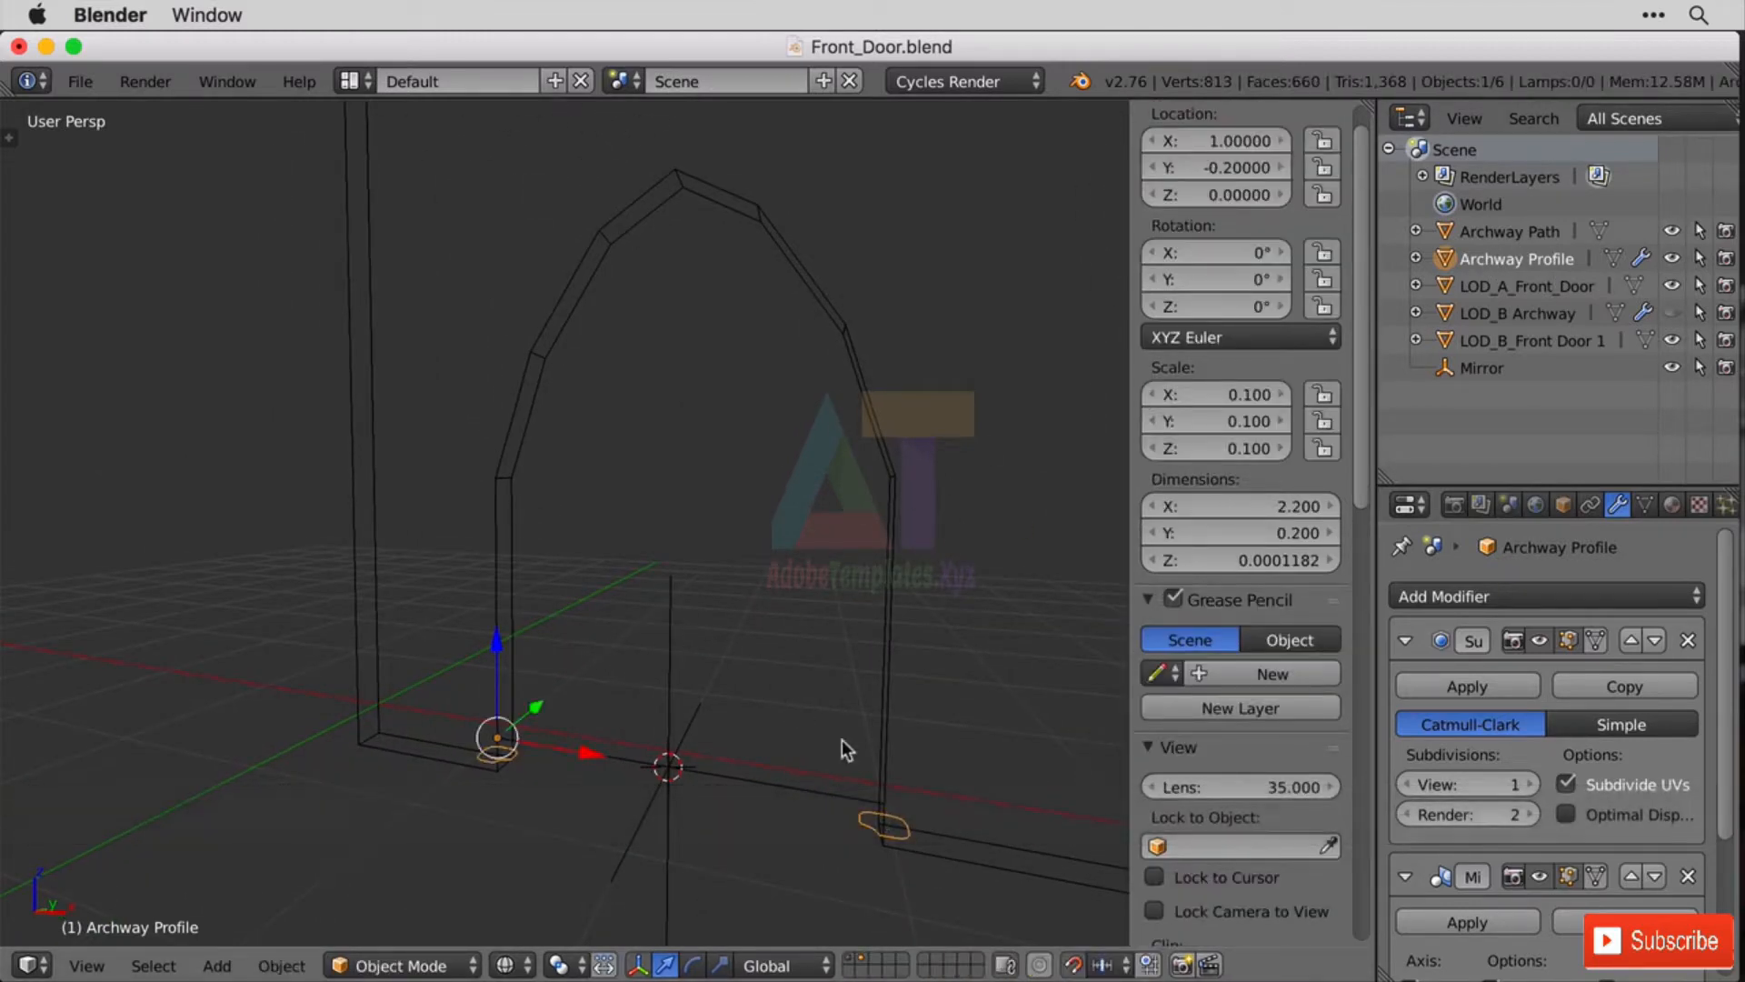
key("Tab")
key("Tab")
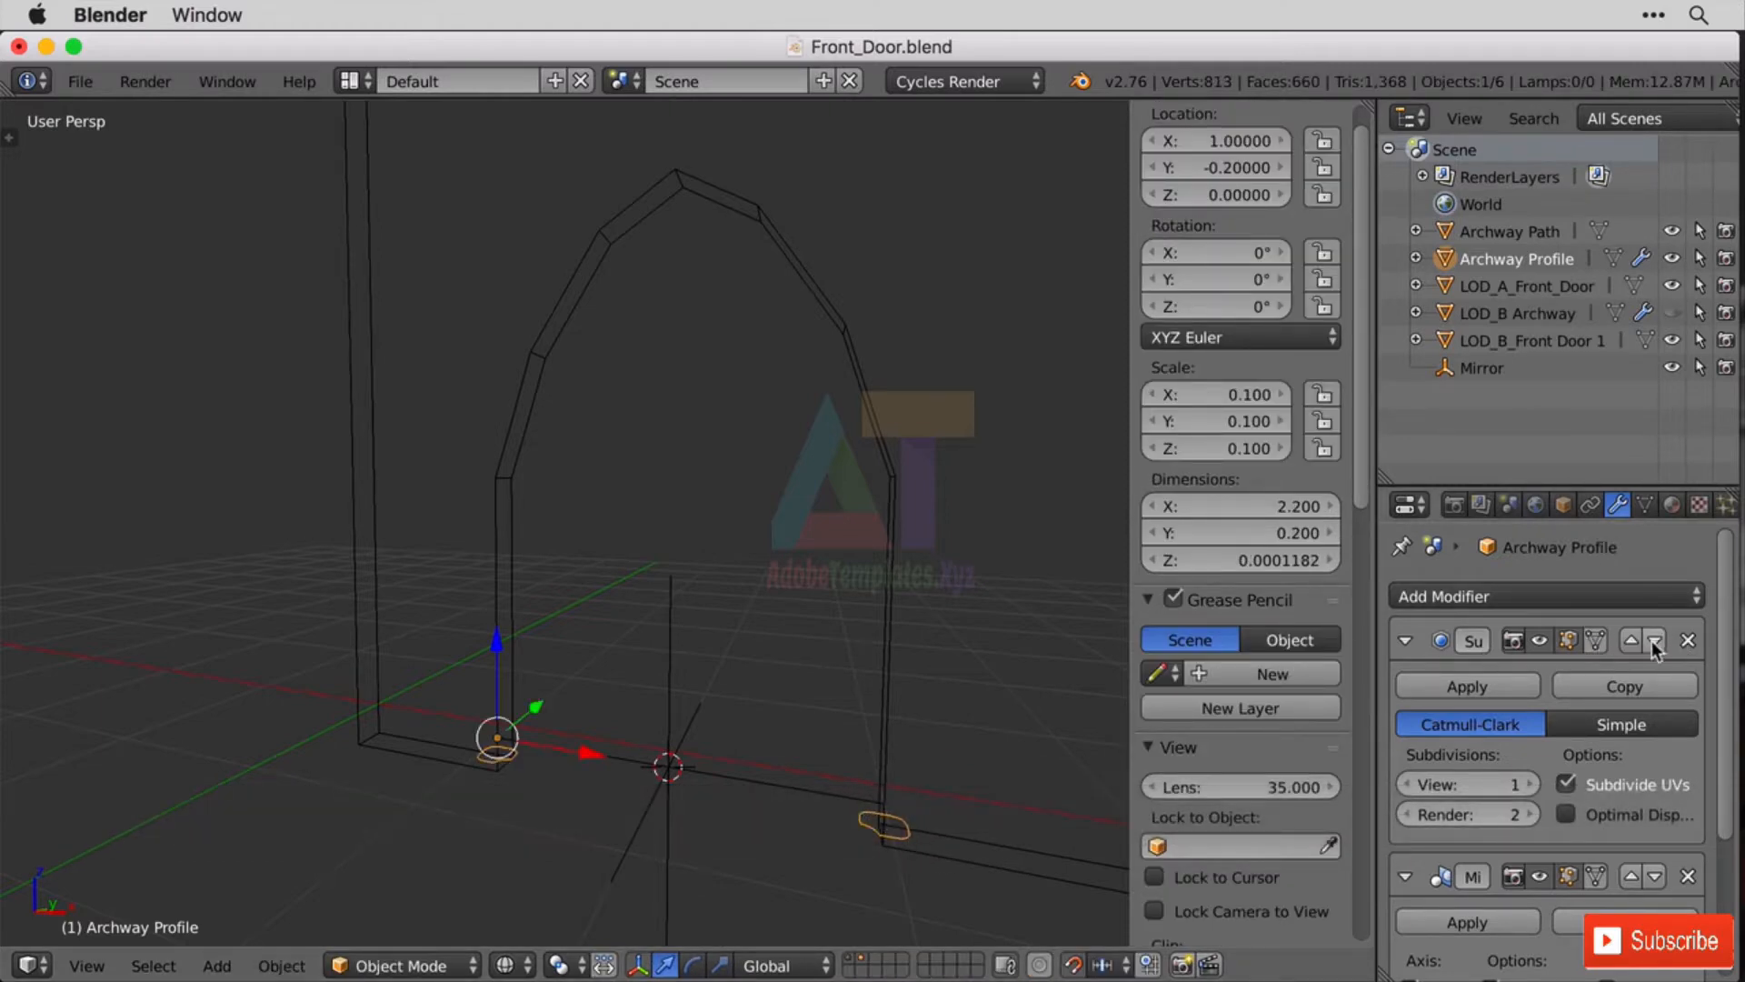
Remove the Mirror modifier from Archway Profile.
left_click(1540, 640)
left_click(1540, 640)
scroll(1538, 771, "down", 3)
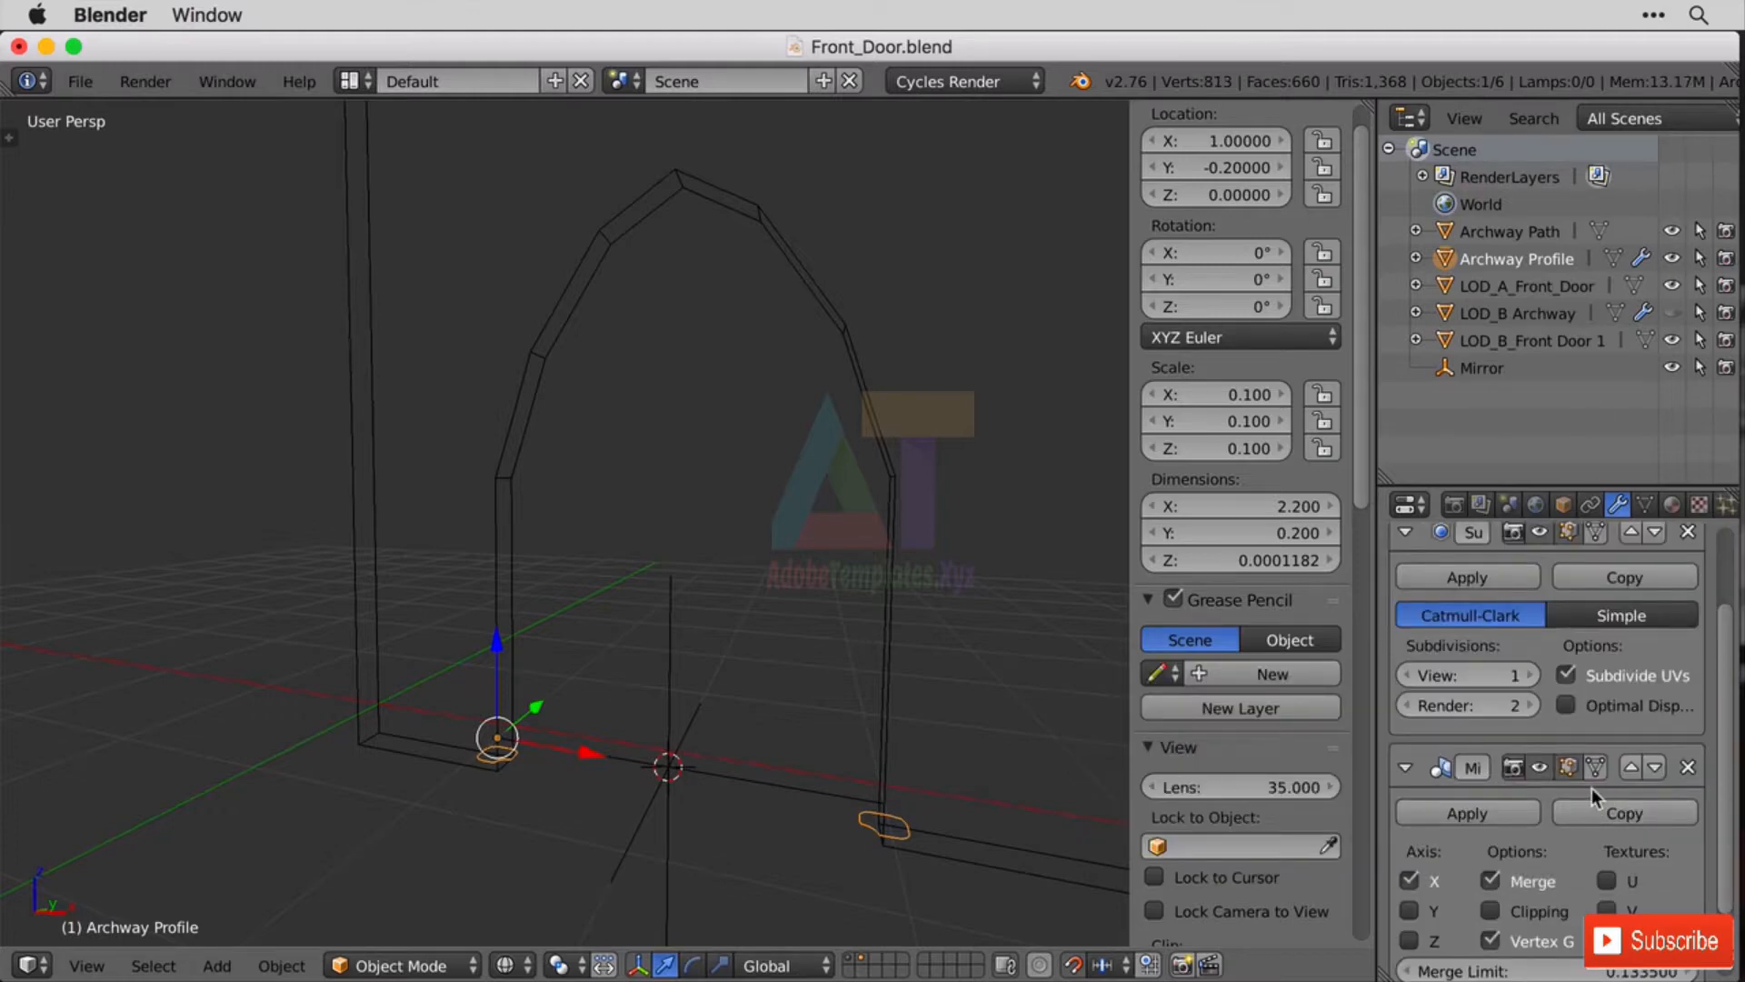
left_click(1689, 766)
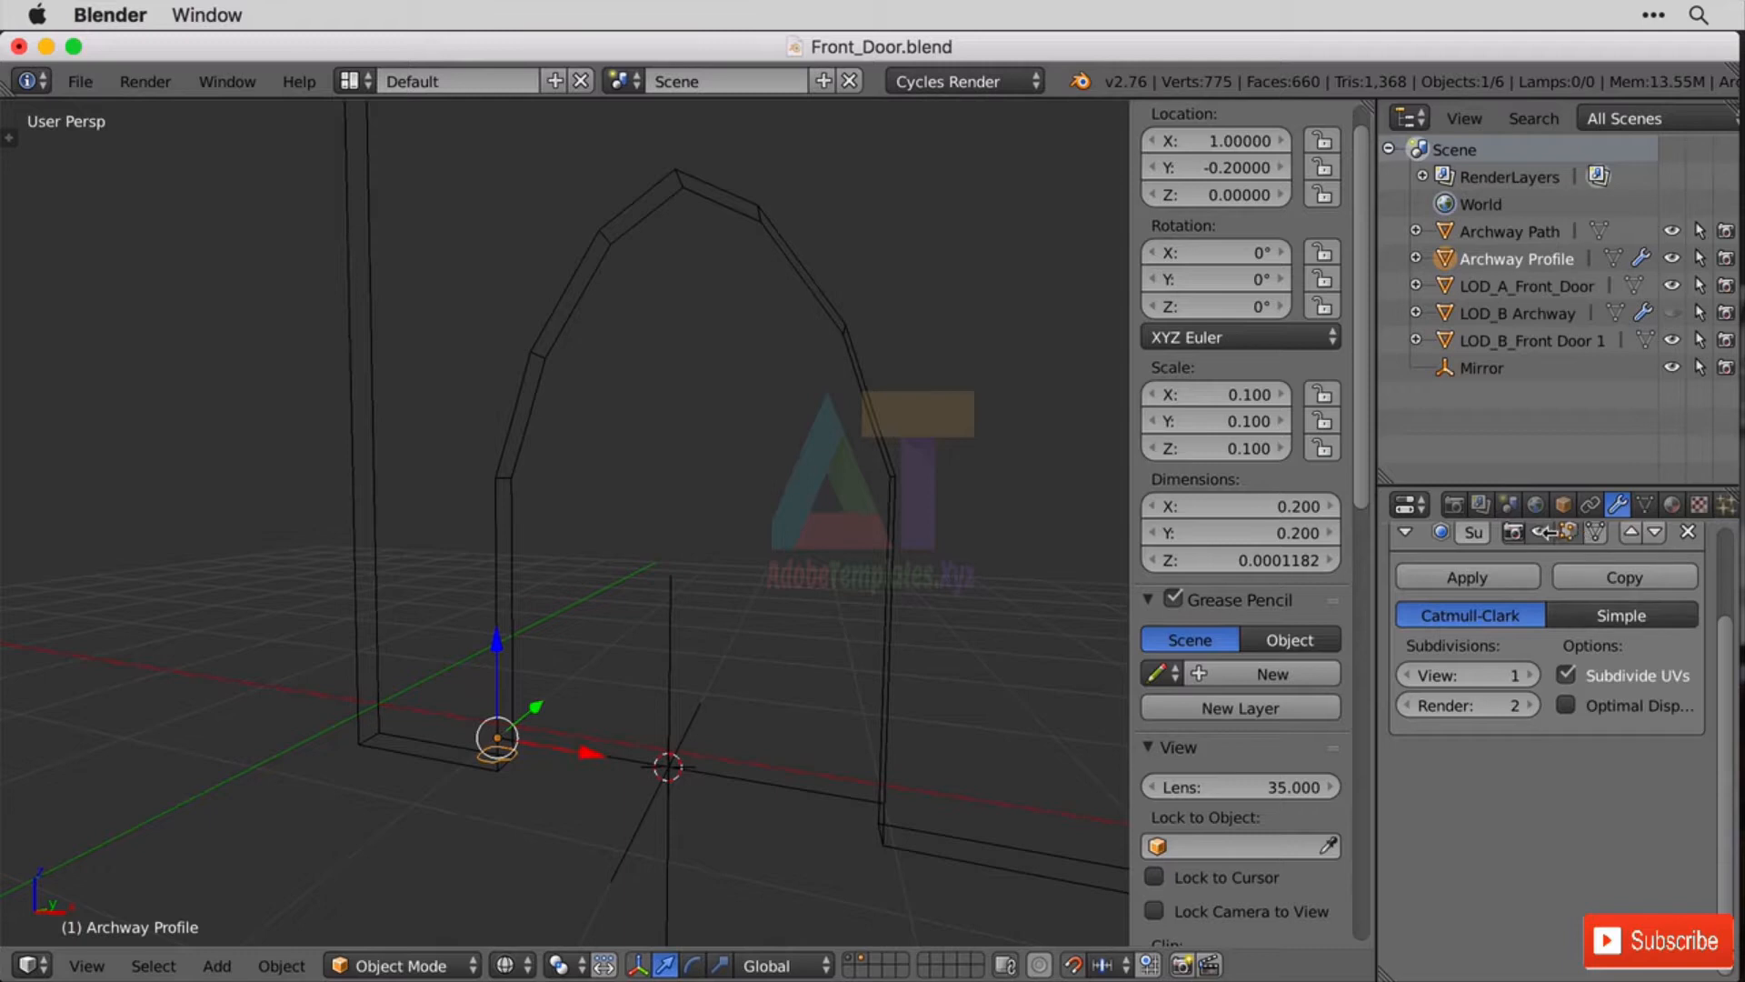
scroll(1573, 555, "up", 3)
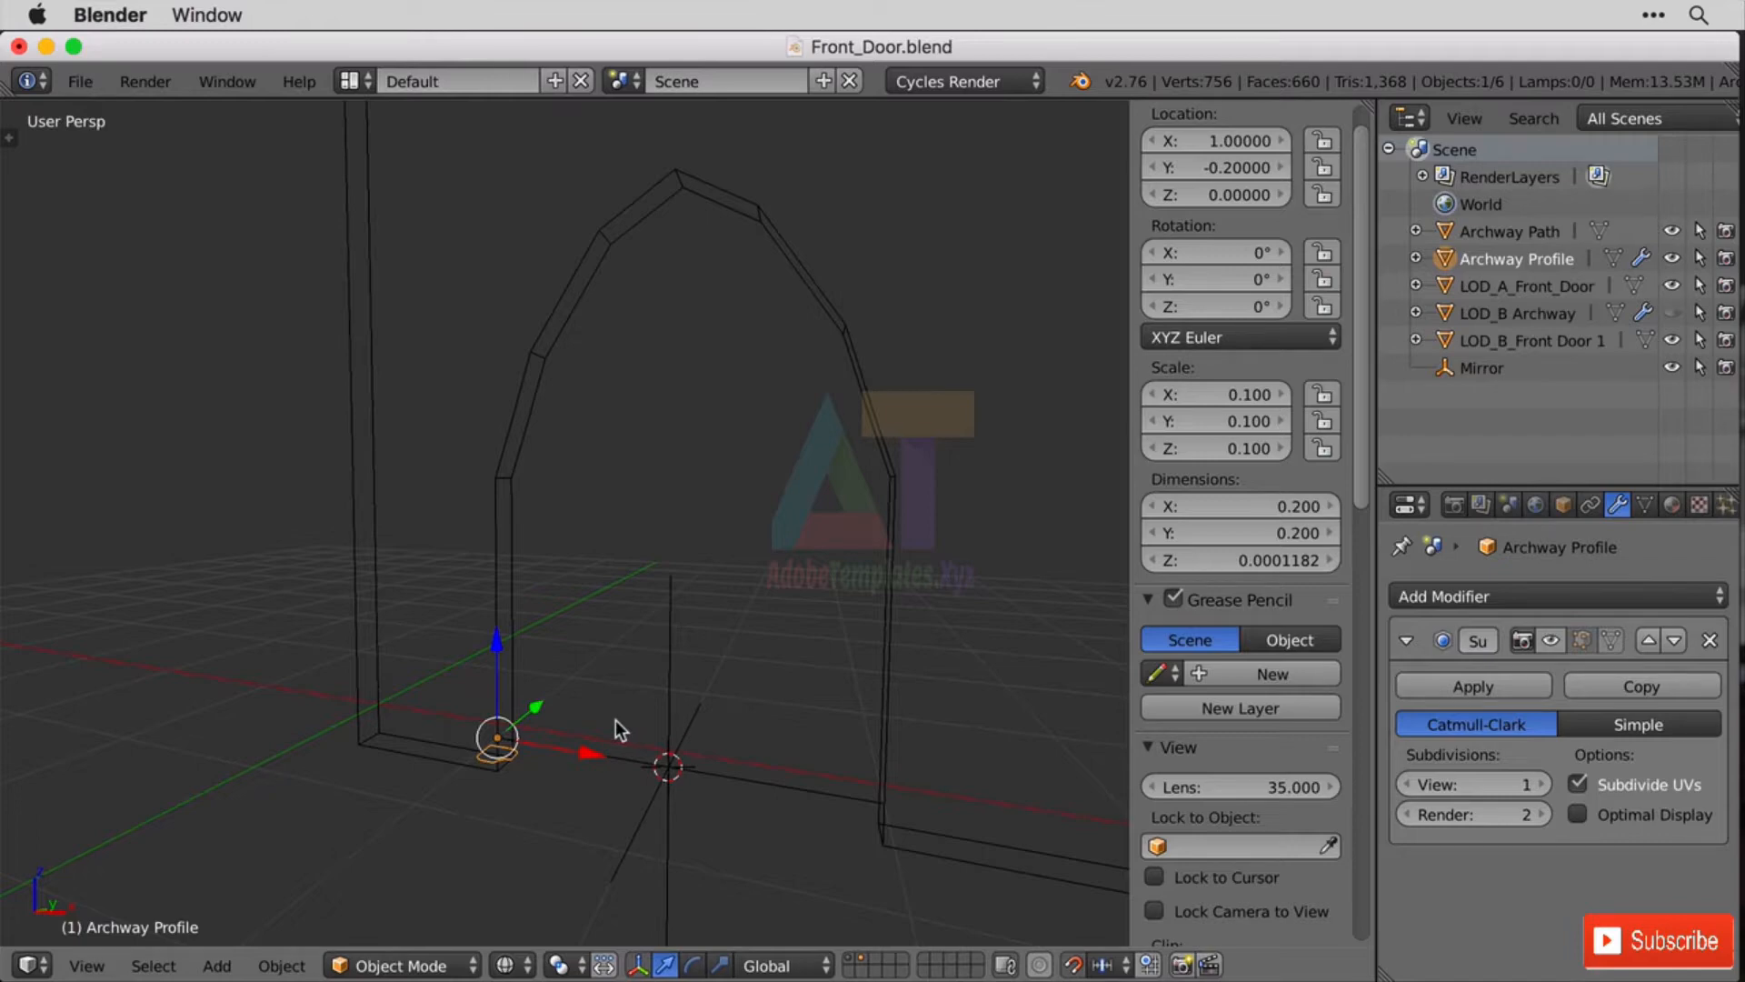
Convert Archway Profile and Archway Path from meshes to curves.
key("alt+c")
left_click(513, 723)
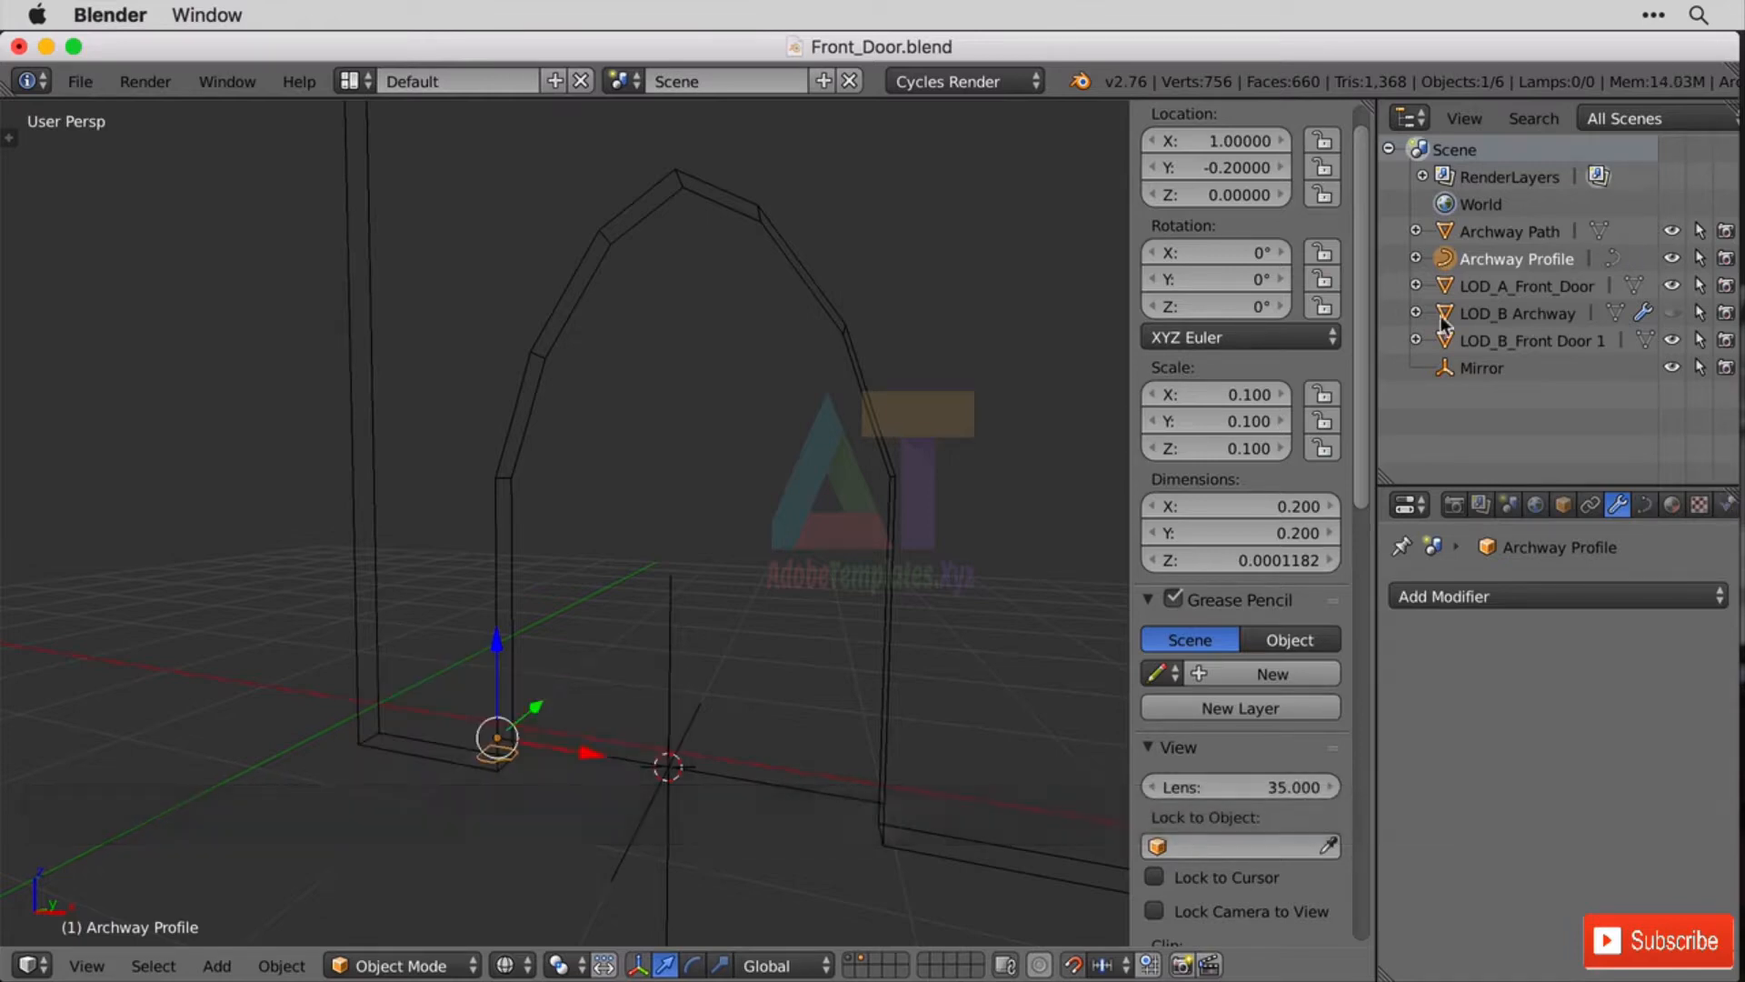
left_click(1541, 232)
key("alt+c")
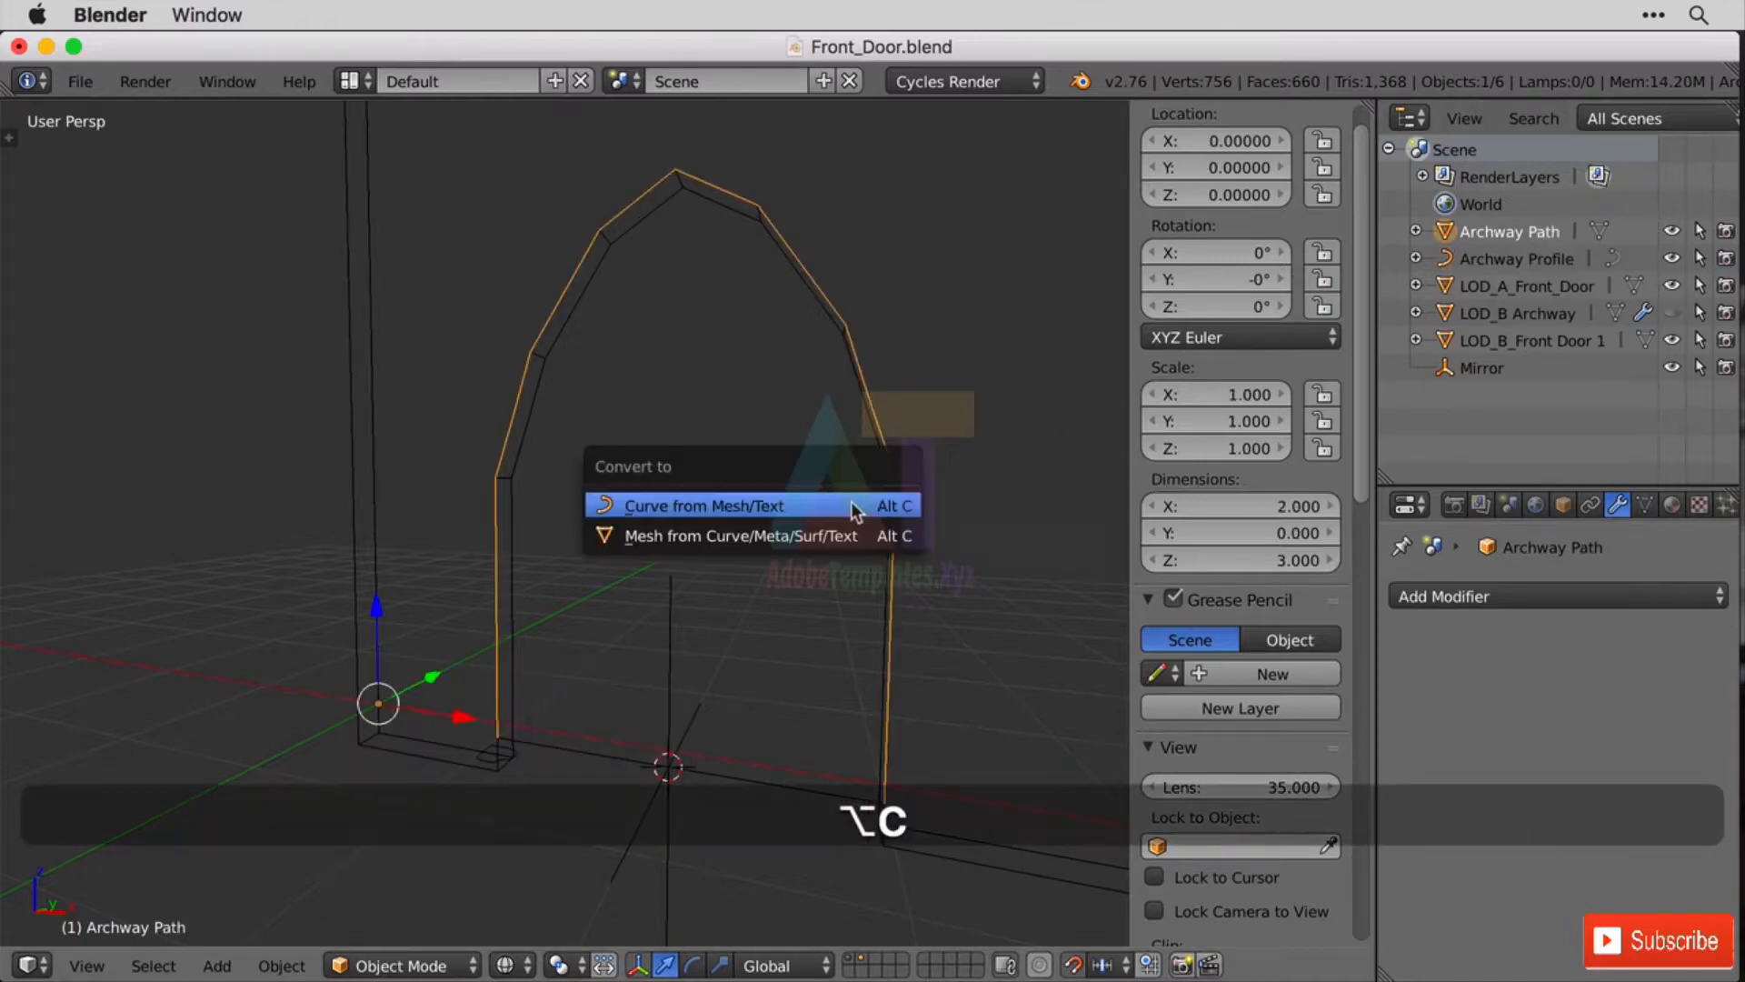
left_click(855, 507)
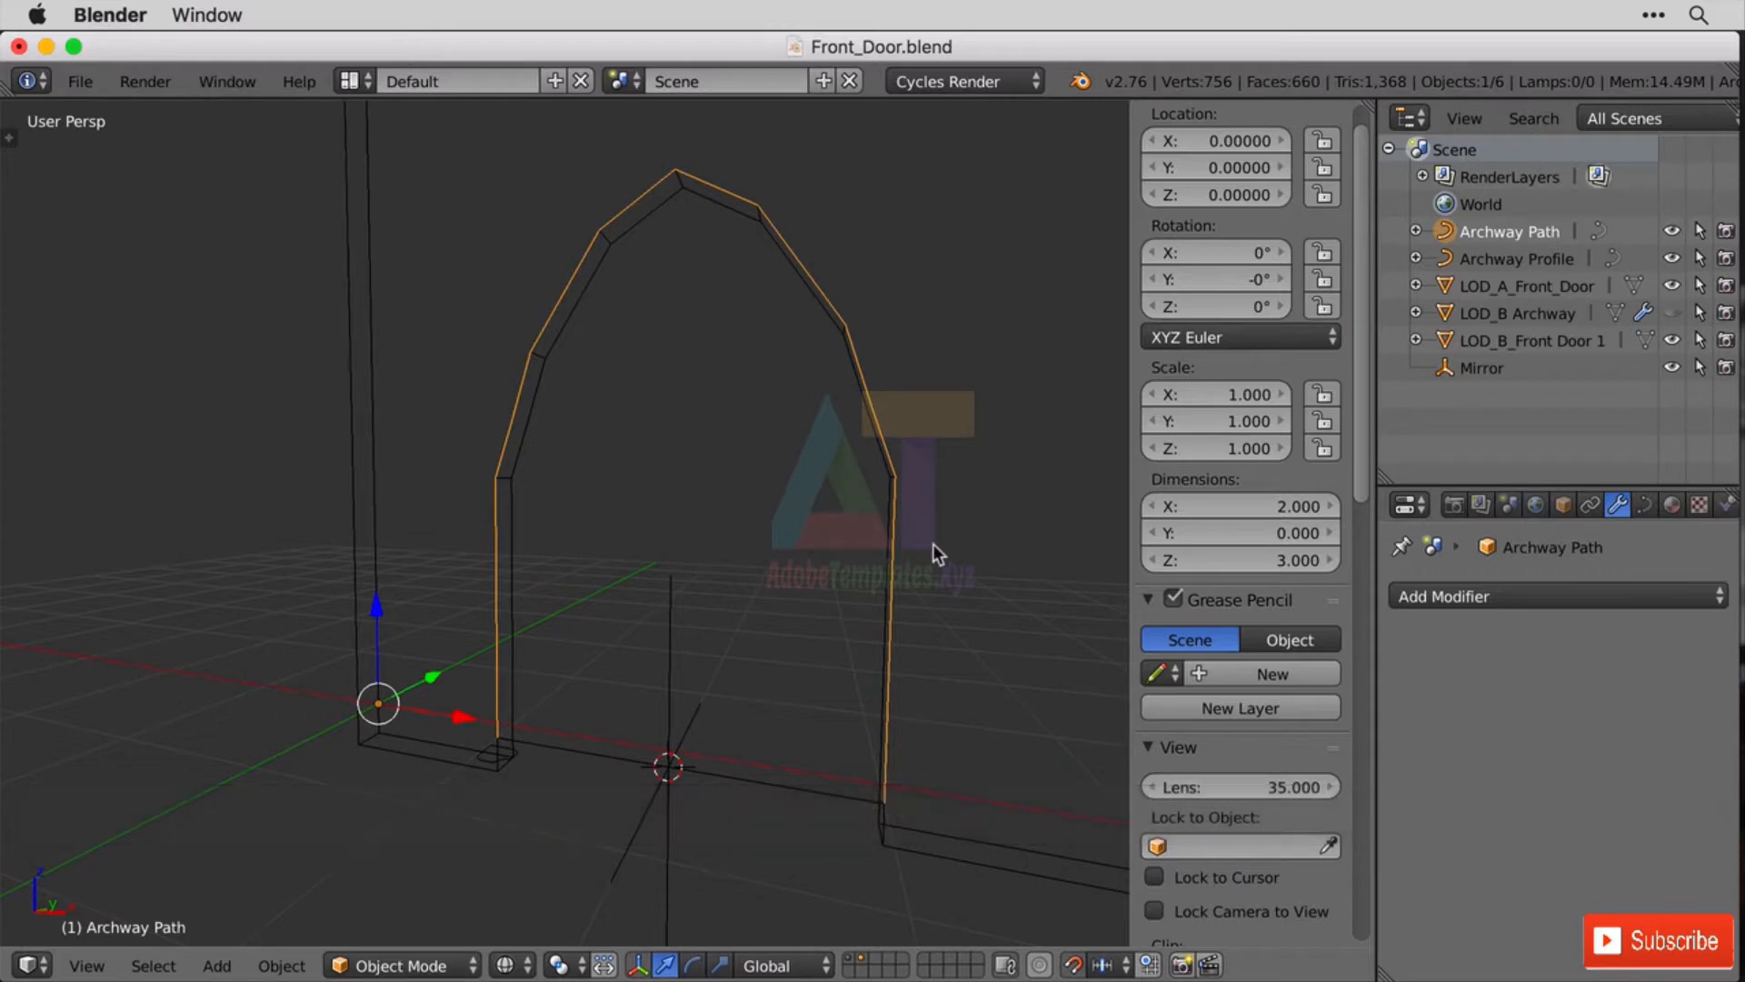
Set Archway Profile as the bevel object of the Archway Path curve and check the resulting frame.
left_click(1514, 261)
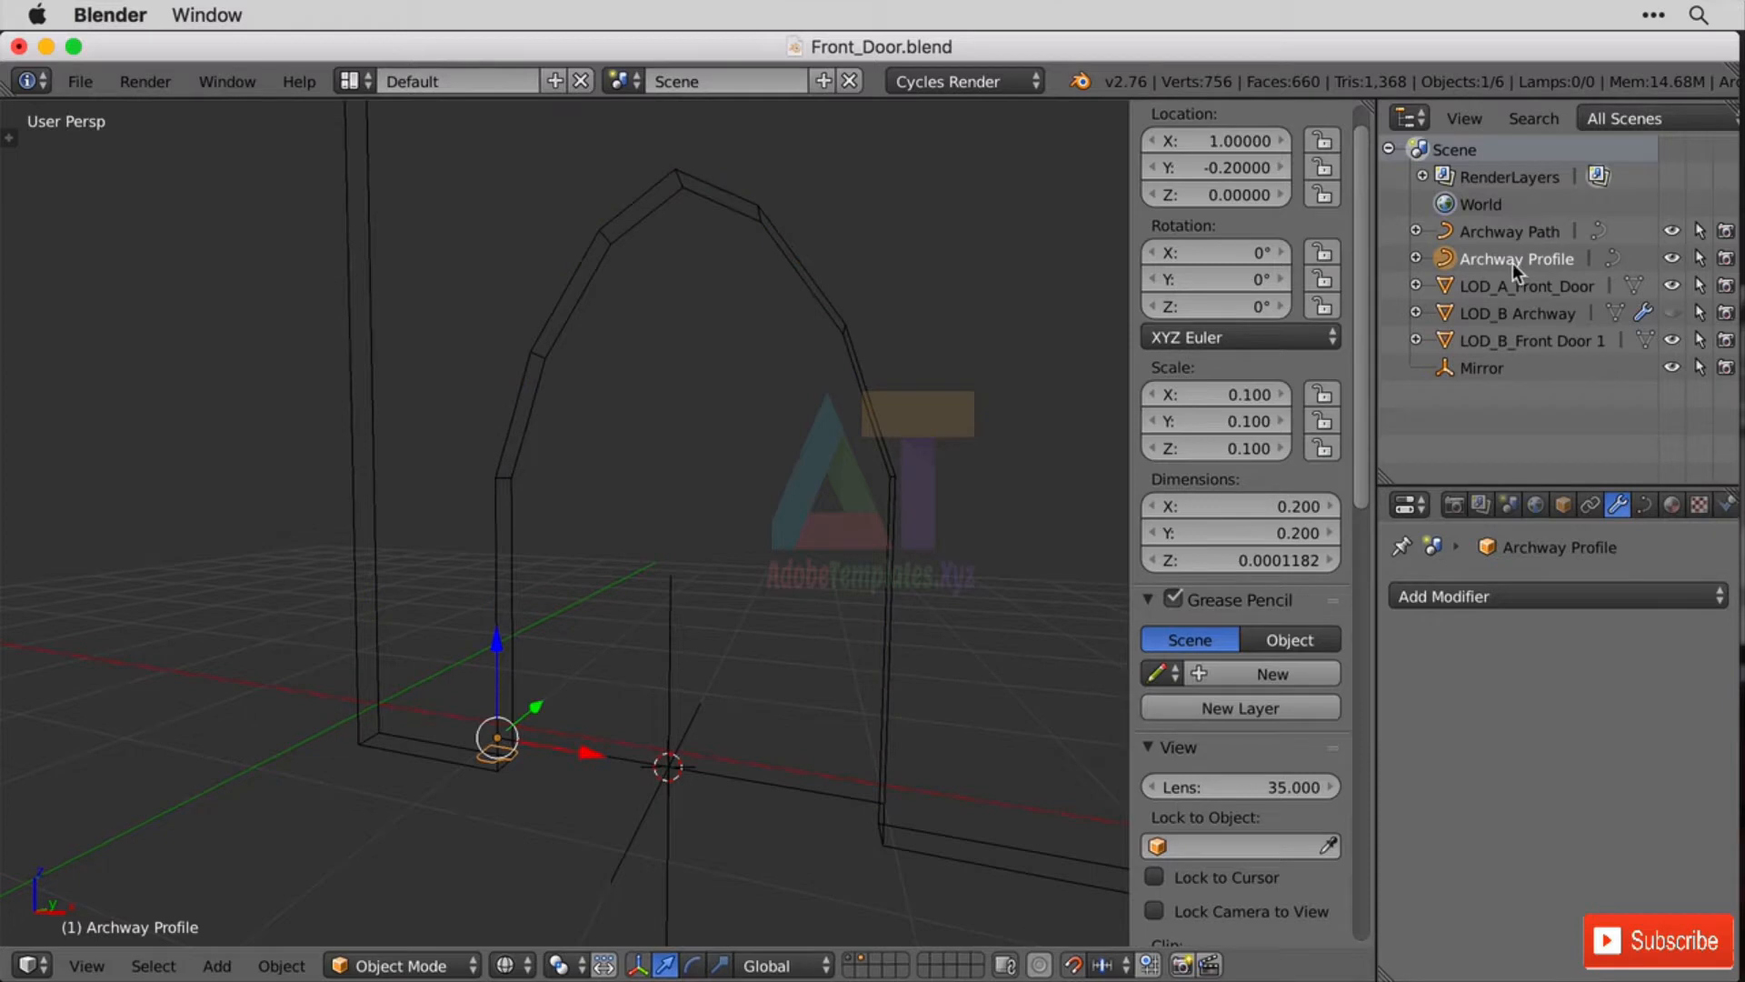
left_click(1538, 233)
left_click(1644, 504)
scroll(1631, 744, "down", 4)
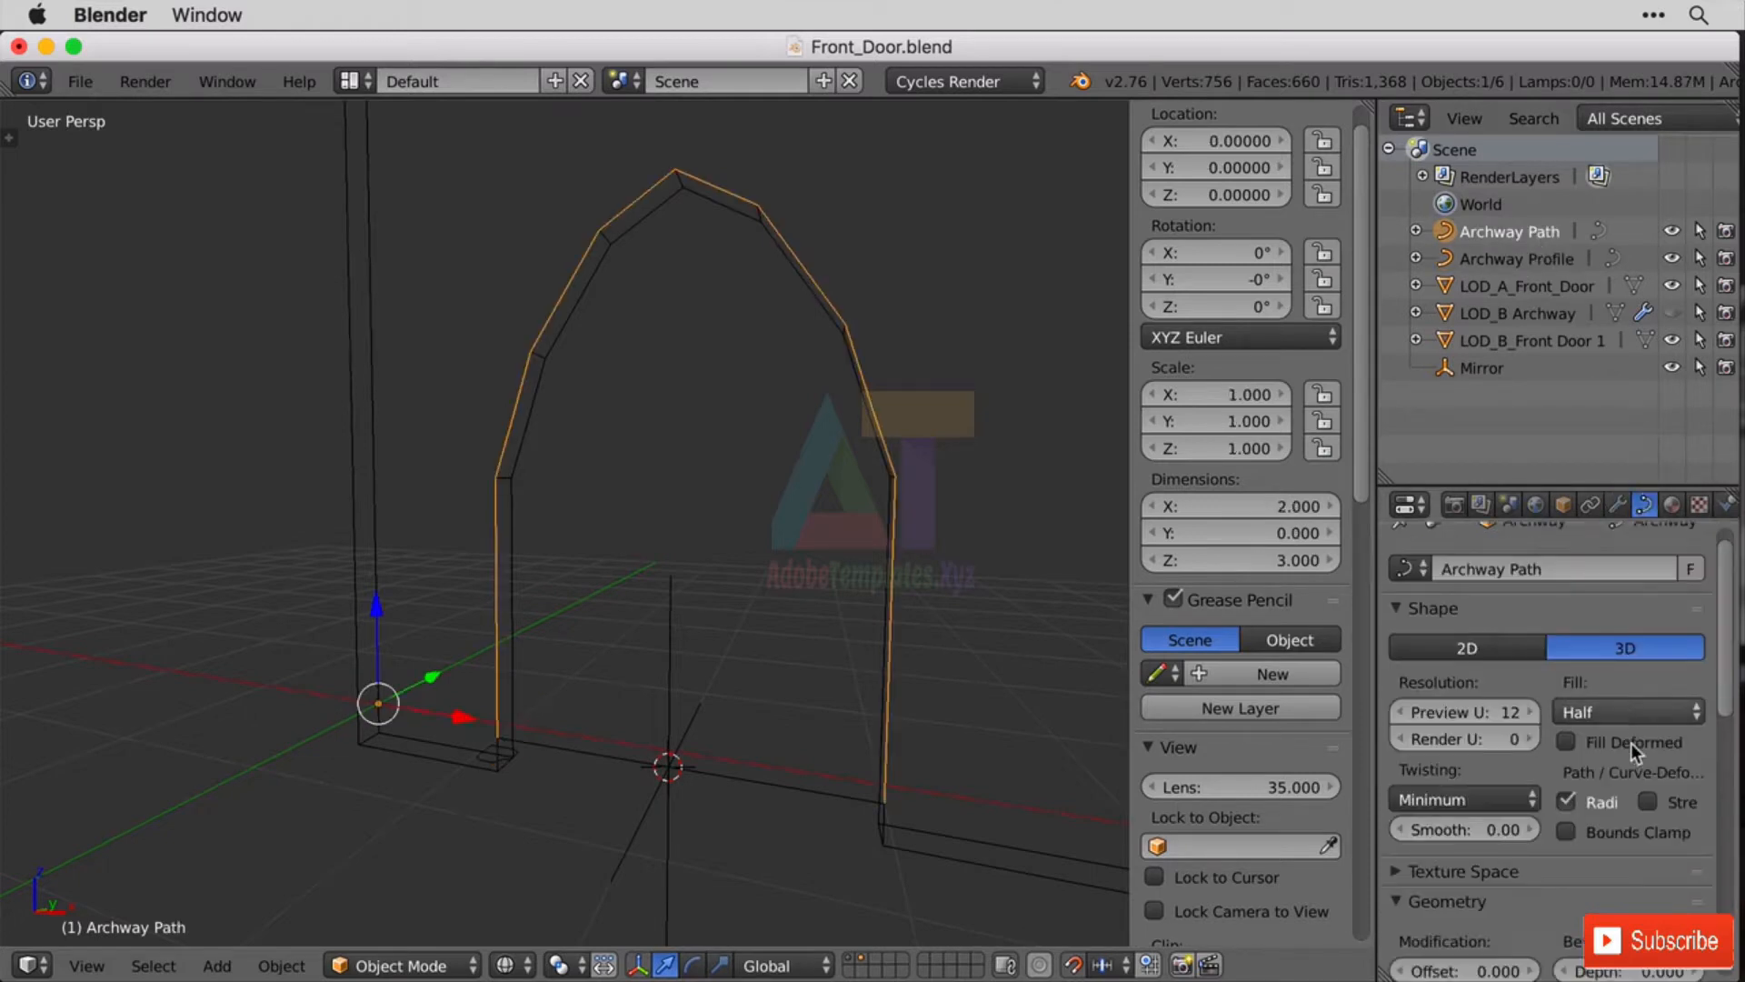
scroll(1636, 745, "down", 3)
left_click(1640, 787)
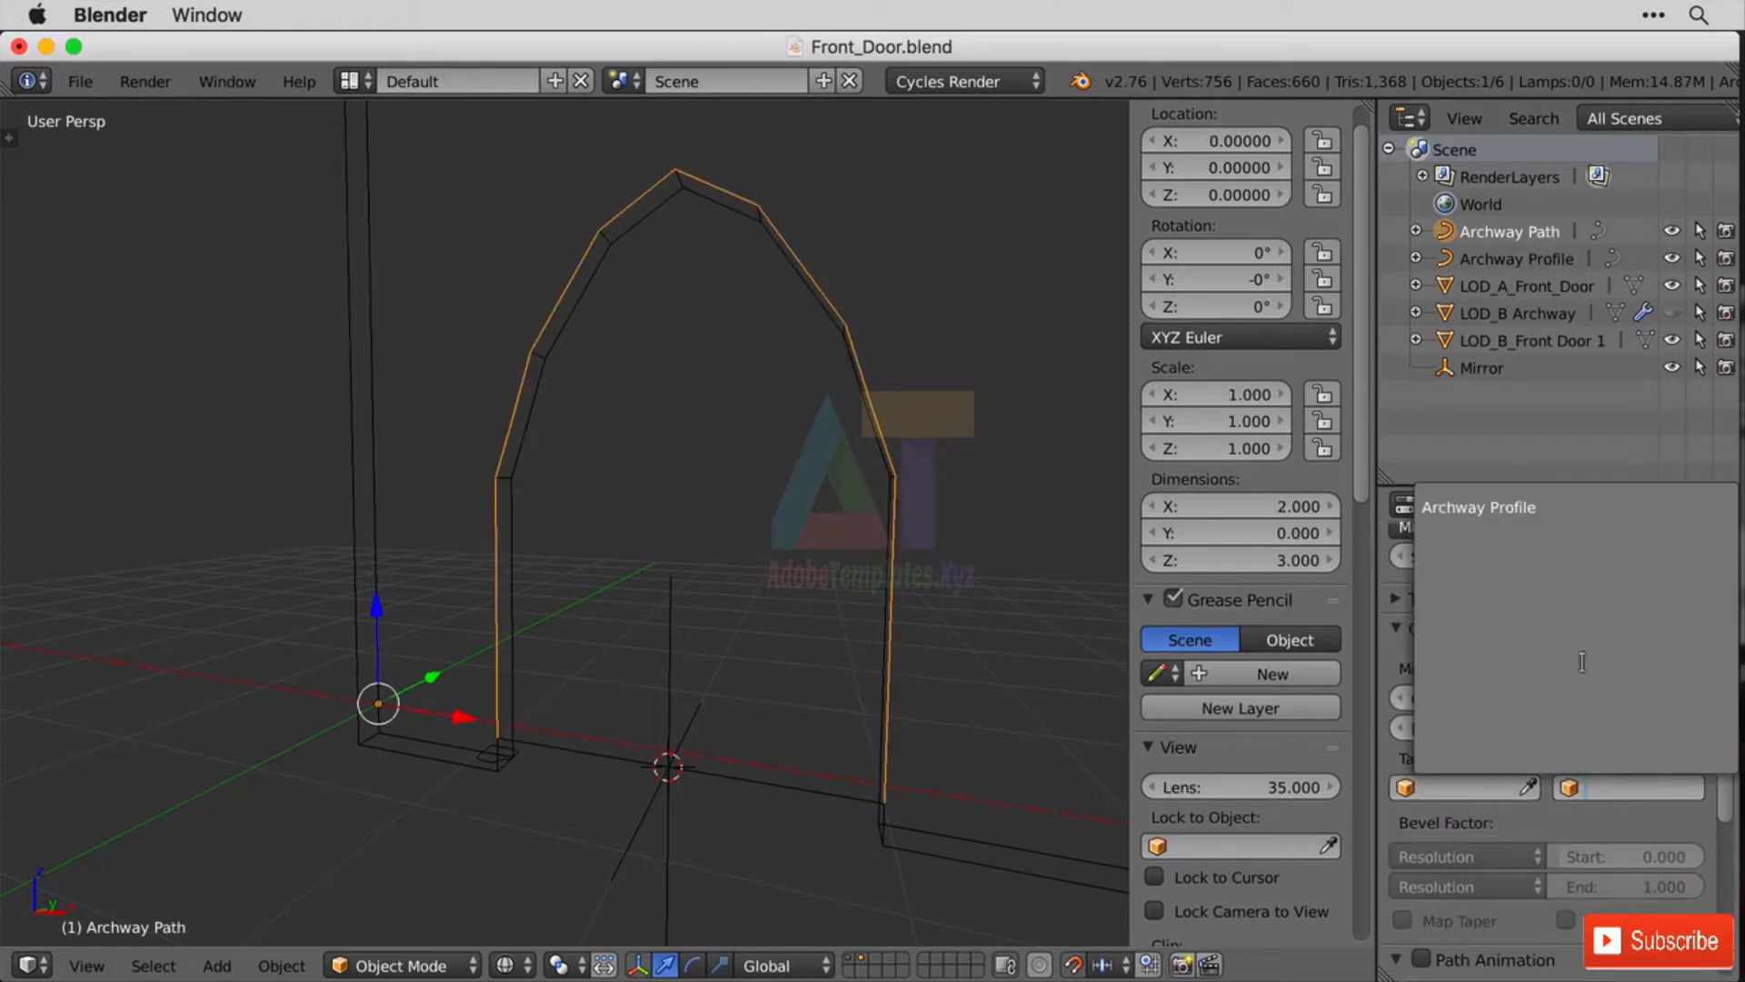
left_click(1501, 506)
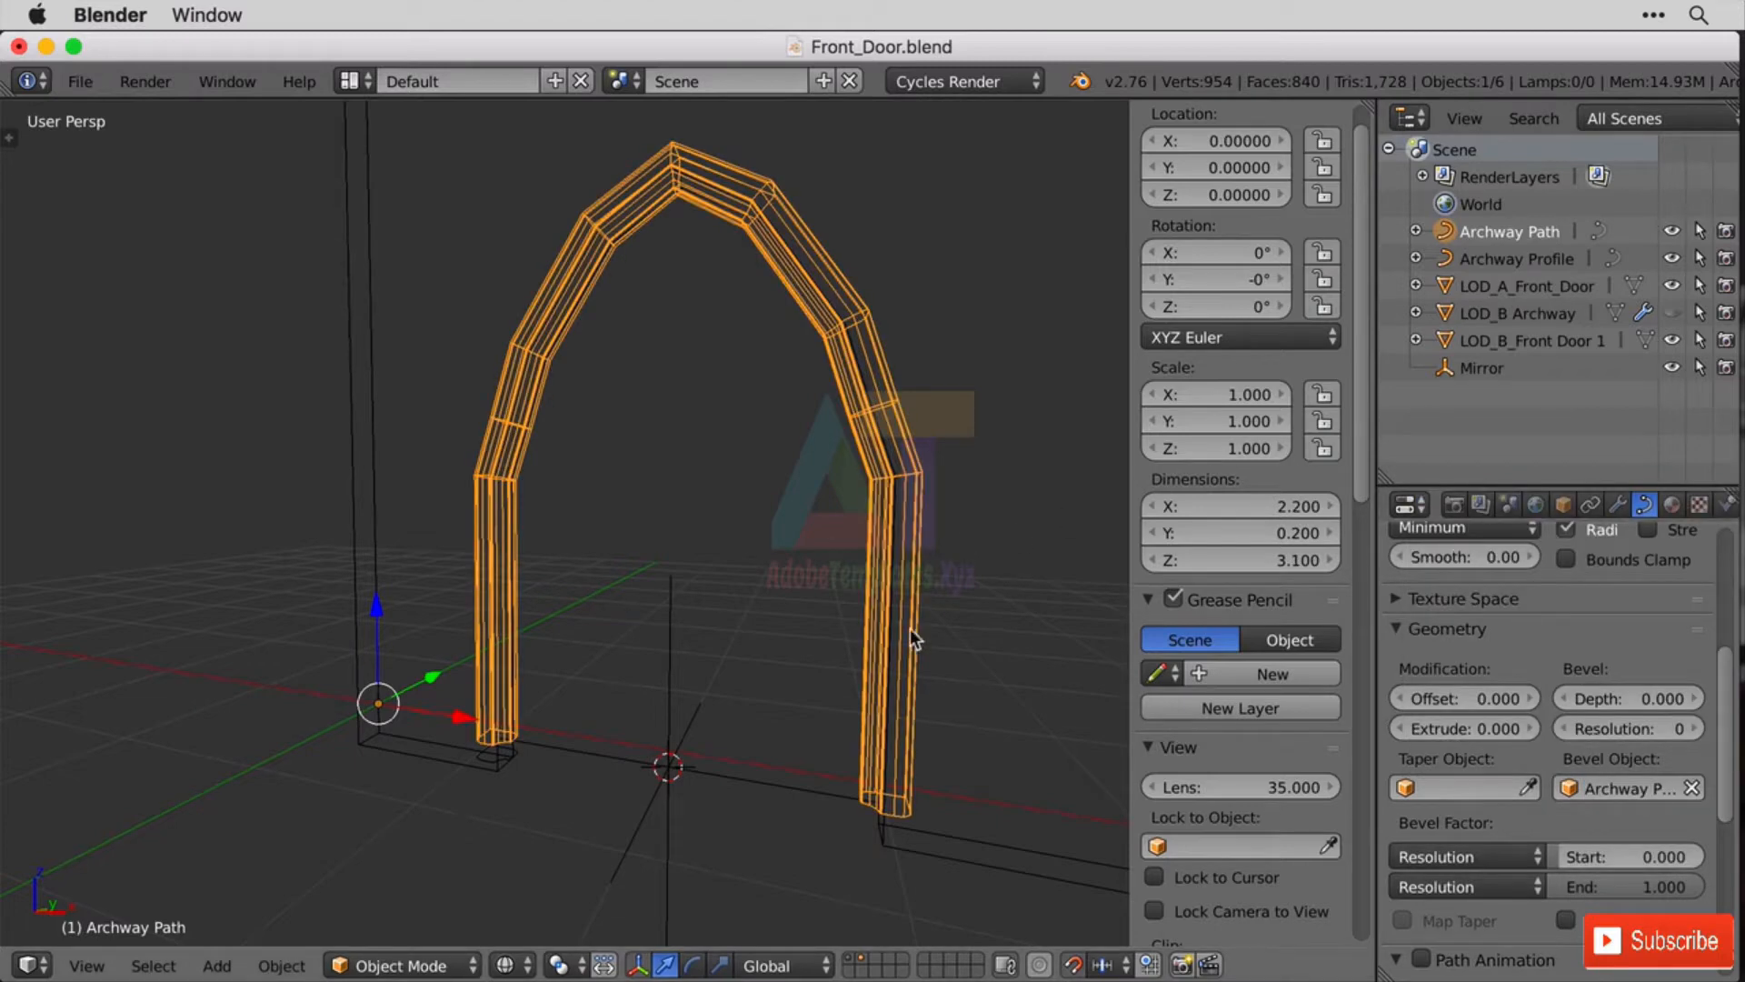
scroll(873, 709, "up", 4)
scroll(881, 706, "up", 8)
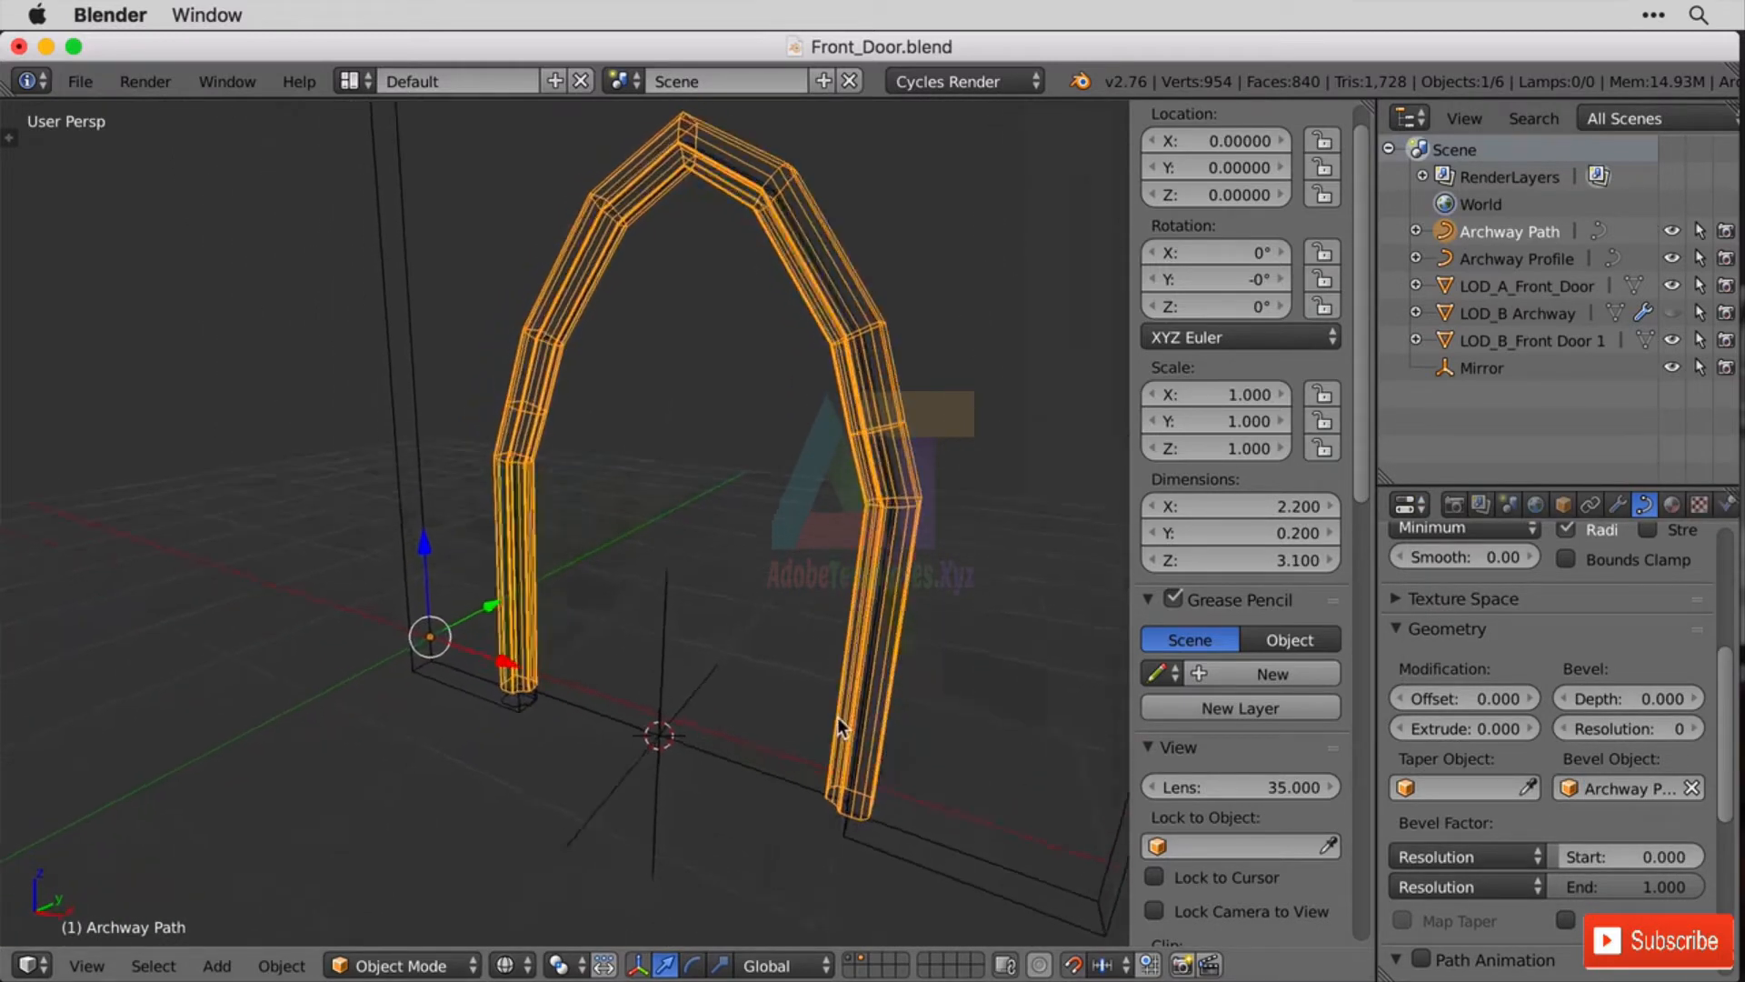
Switch to solid shading and examine the surface shading and open base of the Archway Path frame from both sides.
middle_click_drag(762, 769, 882, 506, "shift")
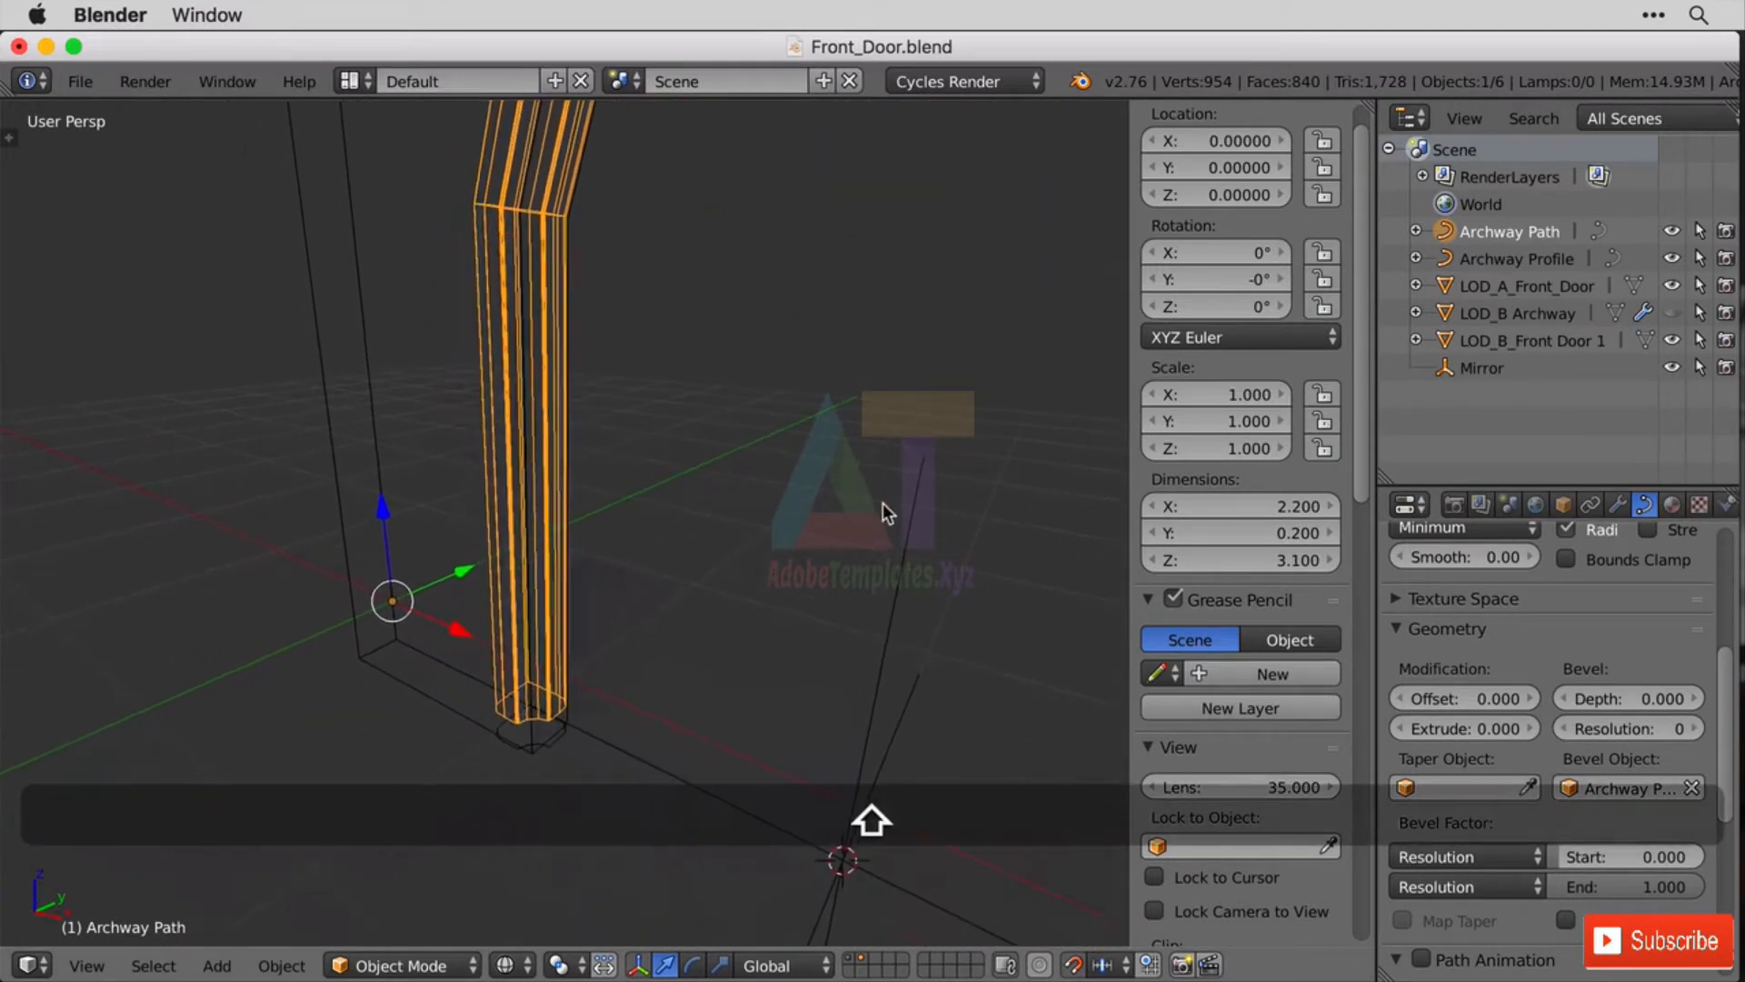
key("Tab")
key("Tab")
key("z")
middle_click_drag(777, 549, 840, 533)
scroll(782, 585, "up", 3)
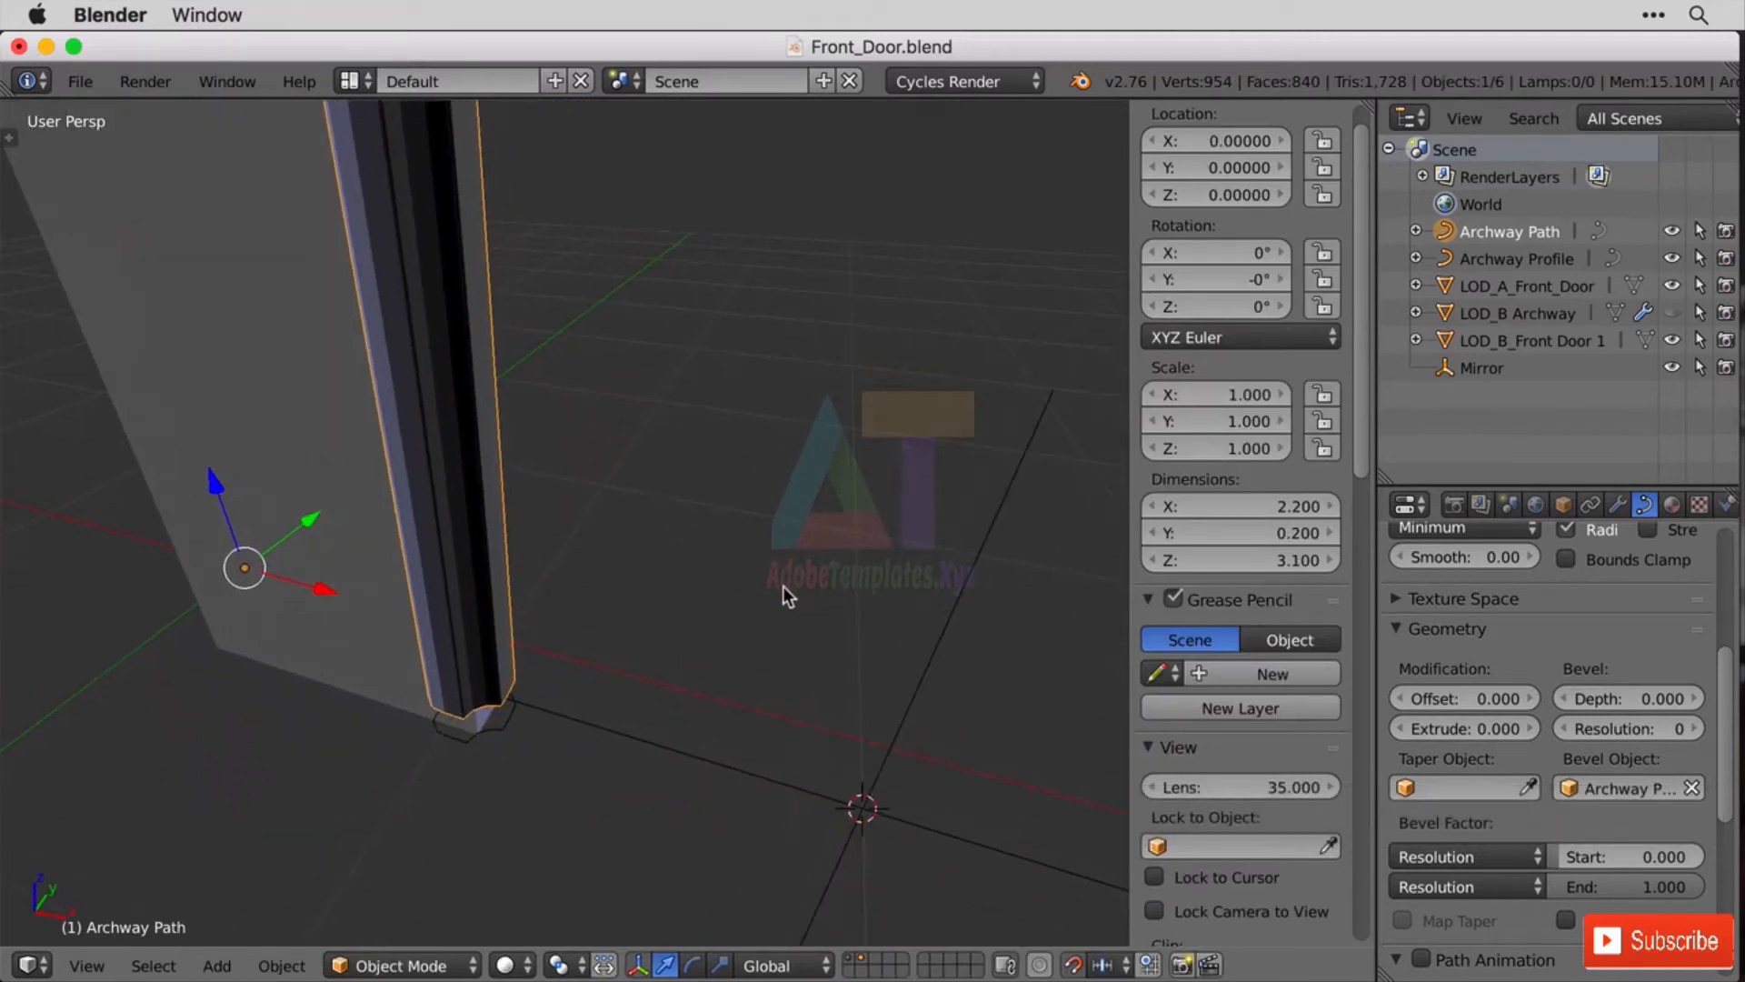
middle_click_drag(893, 610, 869, 651)
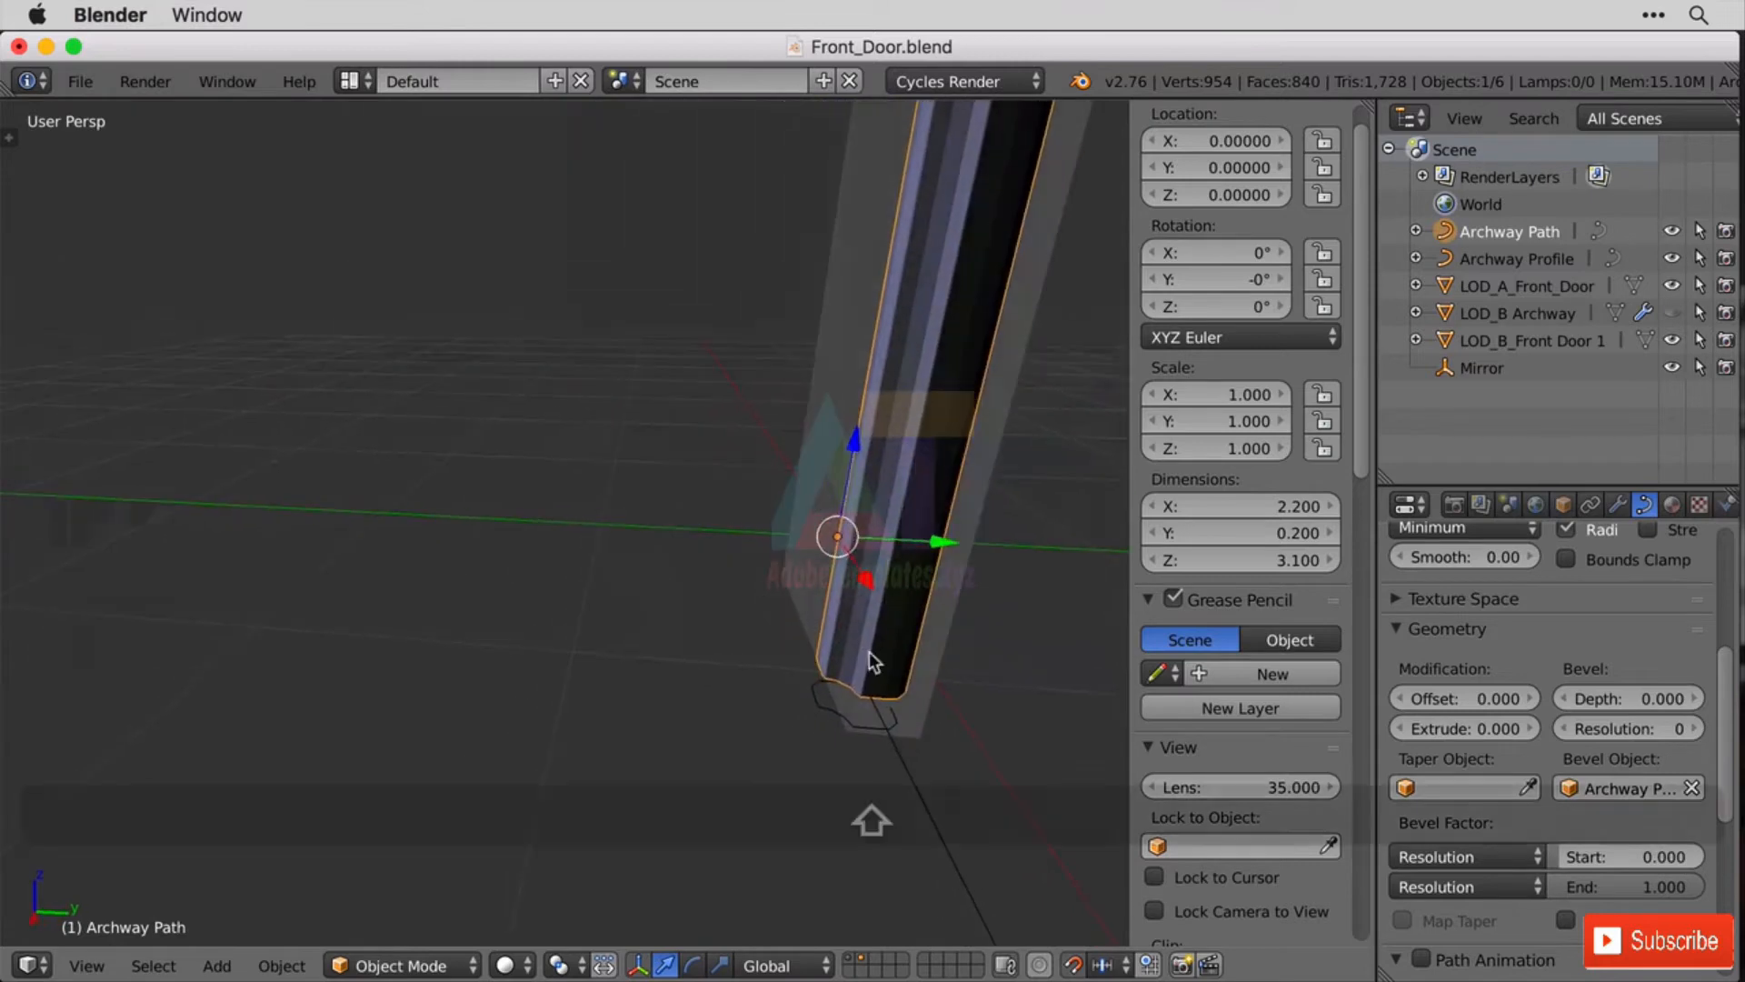
middle_click_drag(653, 609, 895, 700)
scroll(896, 700, "down", 6)
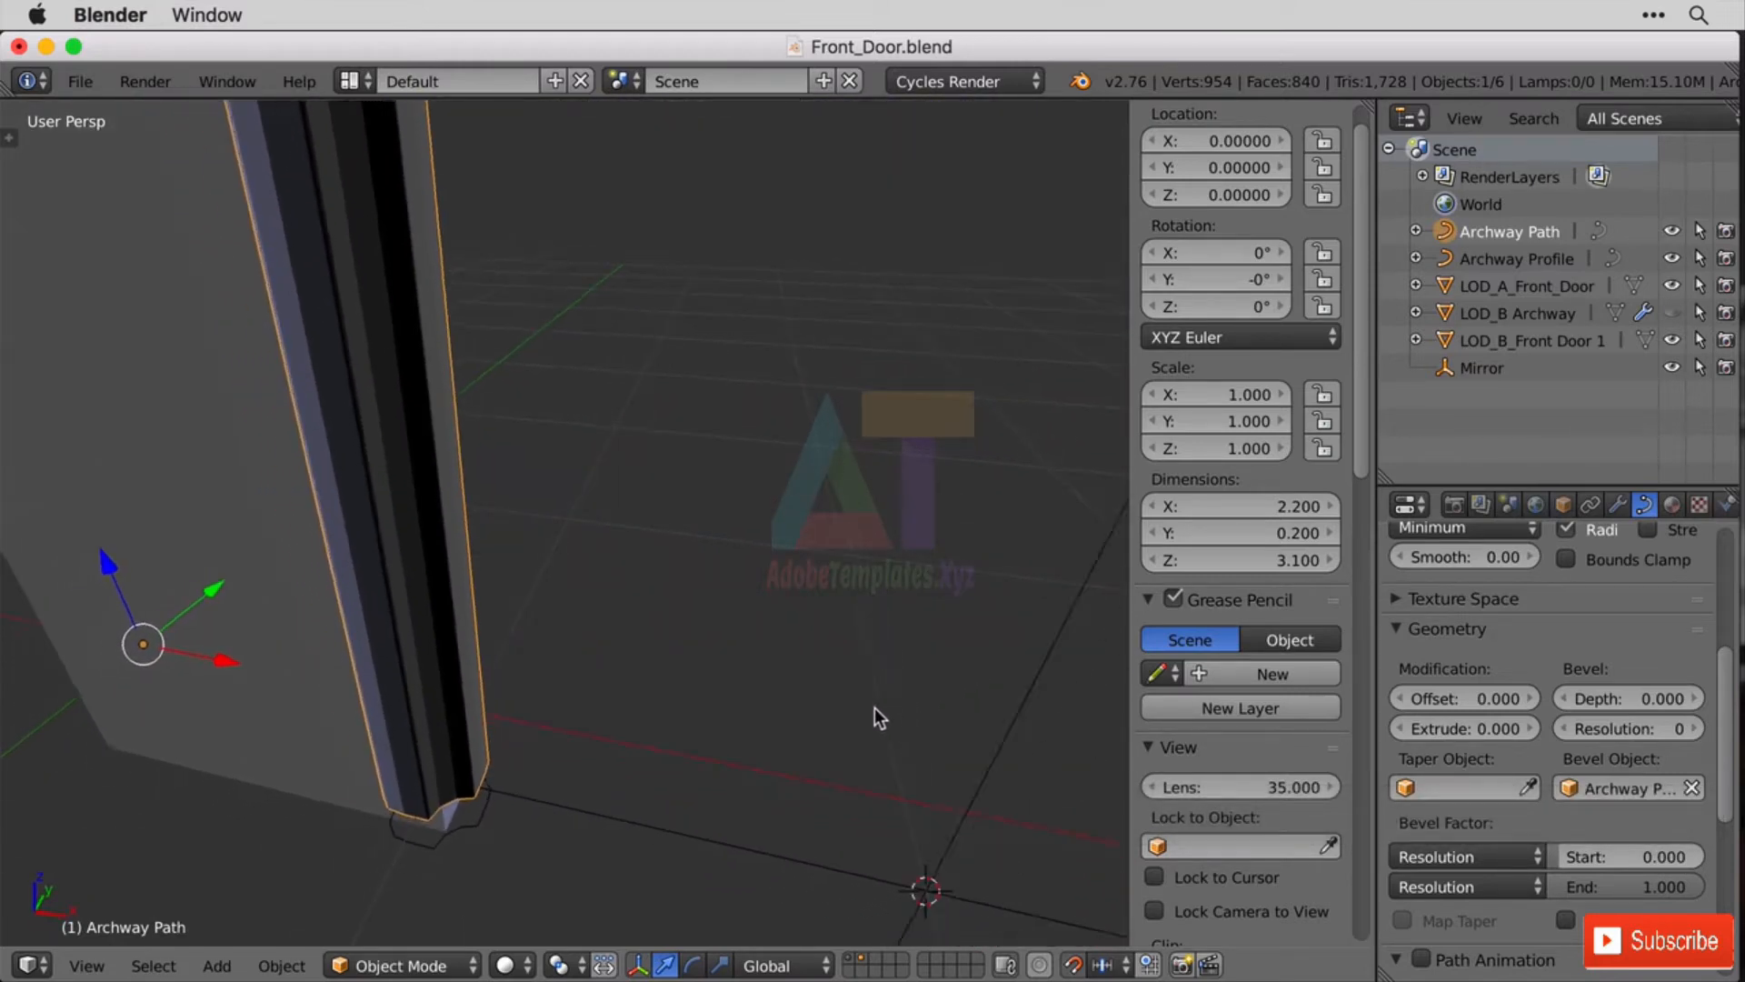
scroll(857, 705, "down", 2)
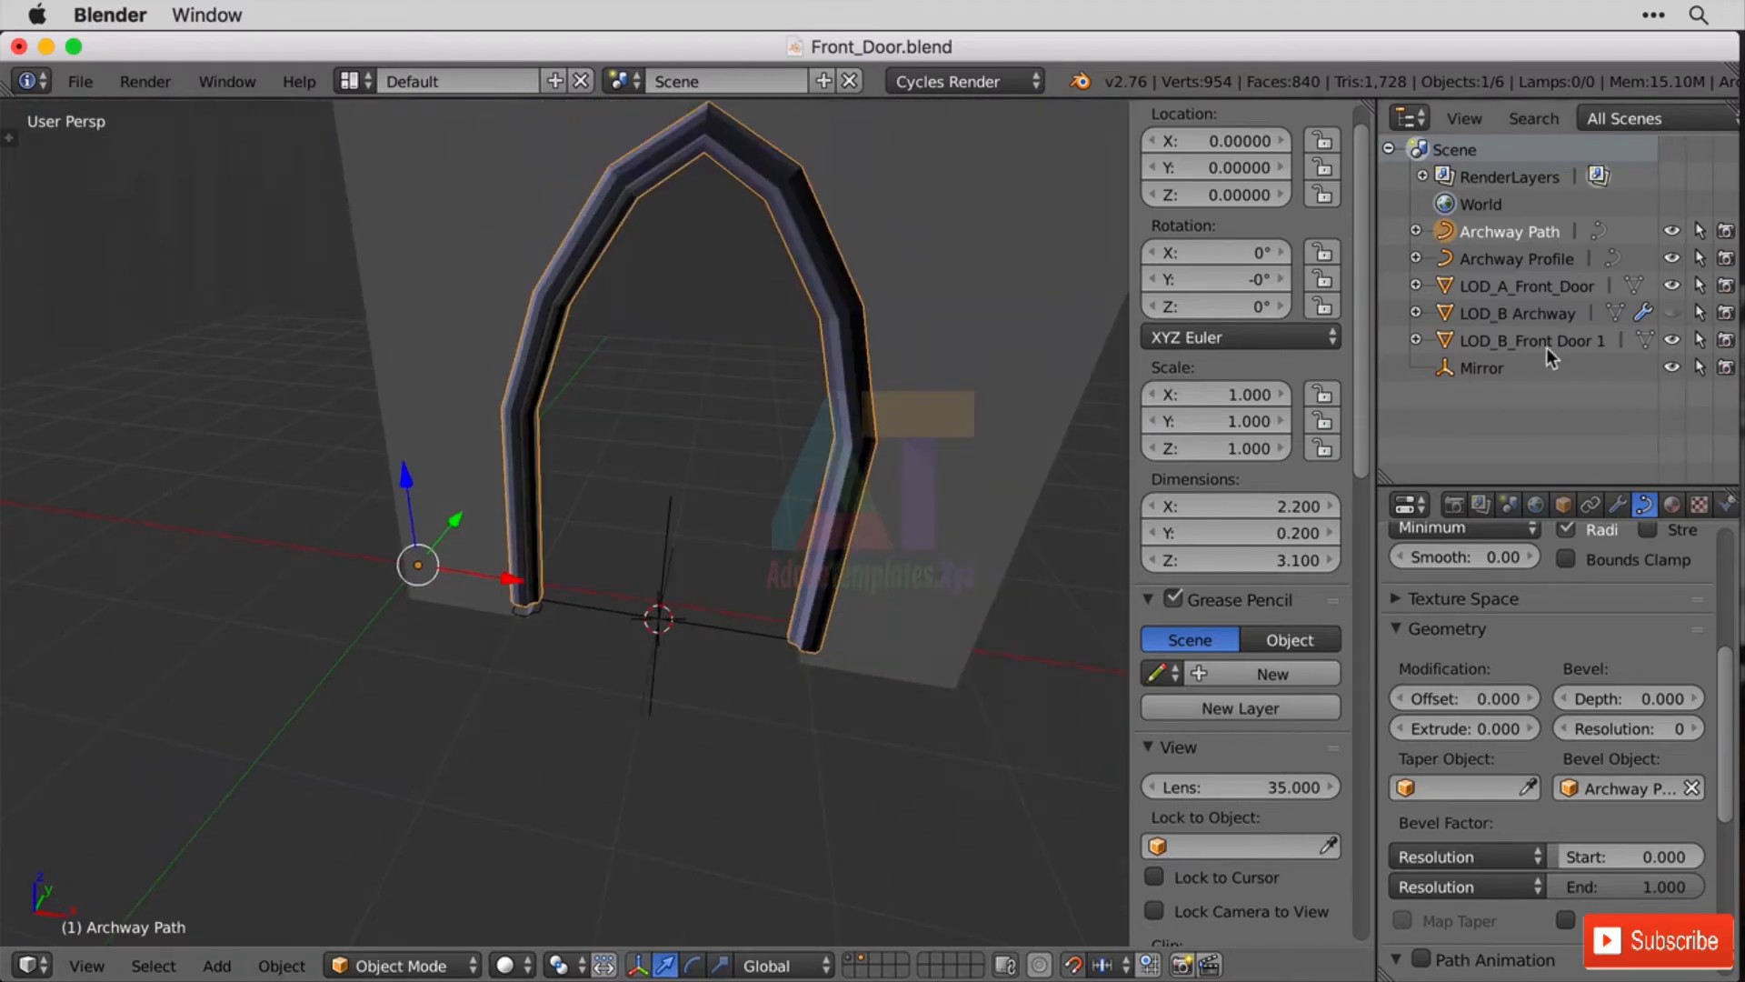
Switch the direction of all segments of the Archway Profile curve in Edit Mode and check the frame's shading.
left_click(1543, 262)
left_click(300, 968)
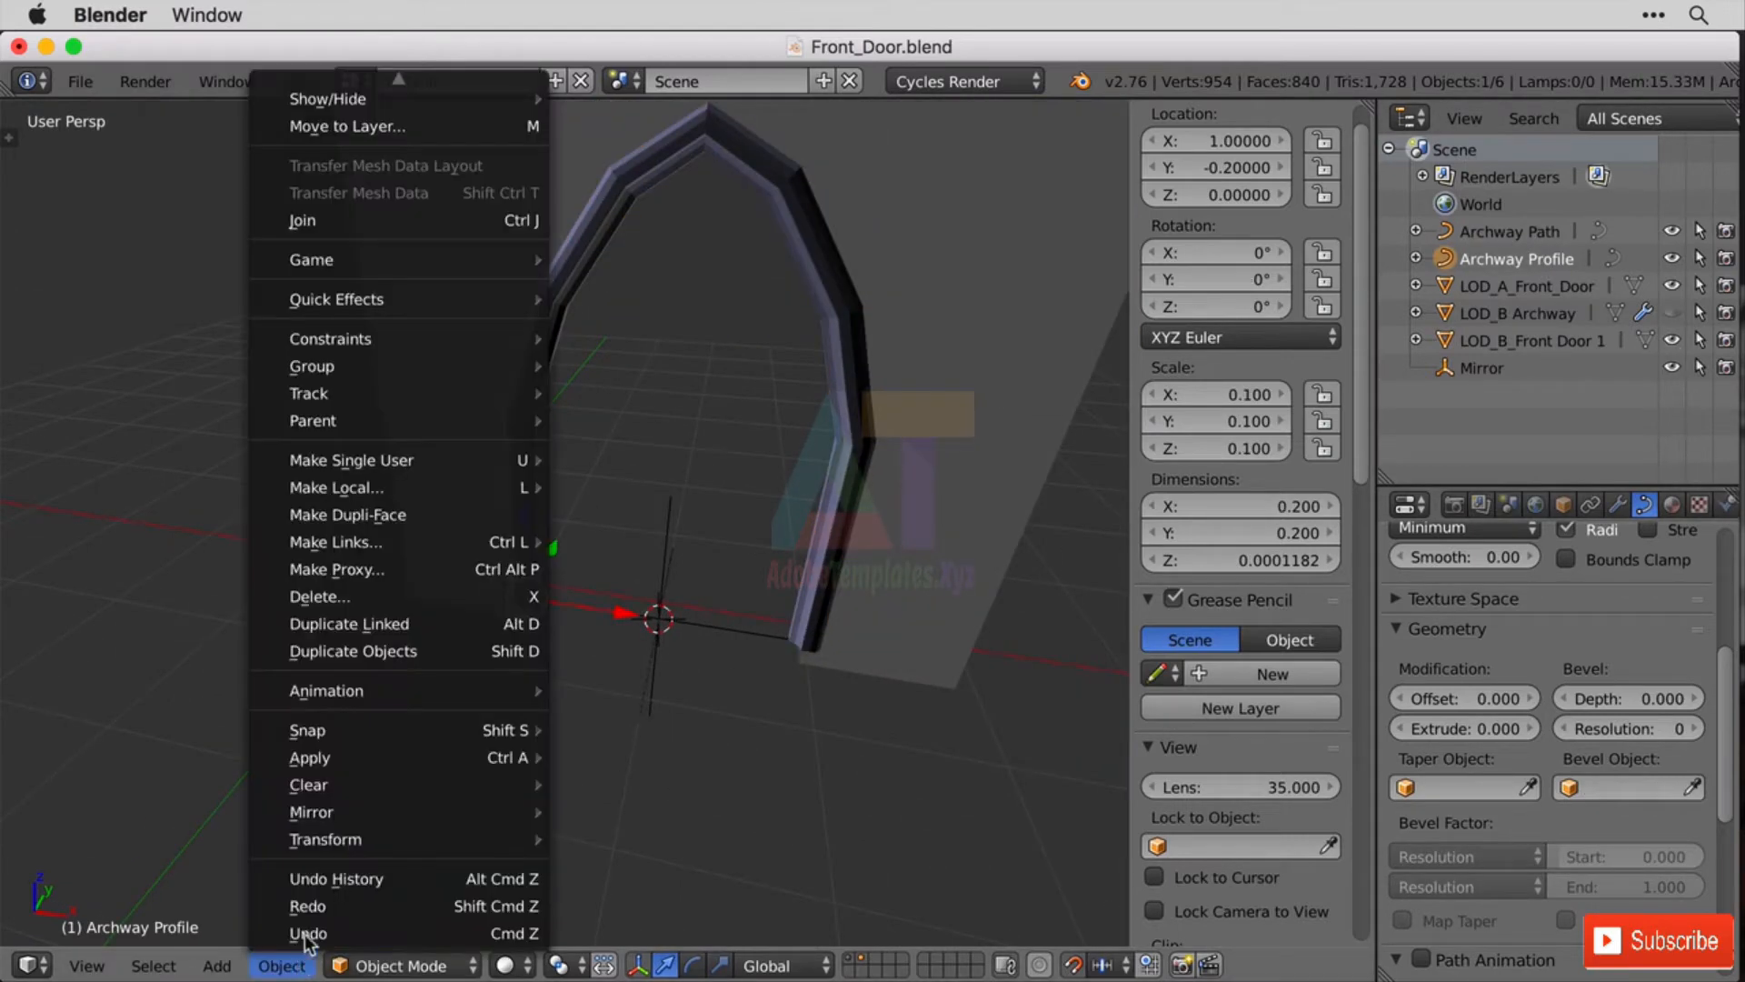
key("Tab")
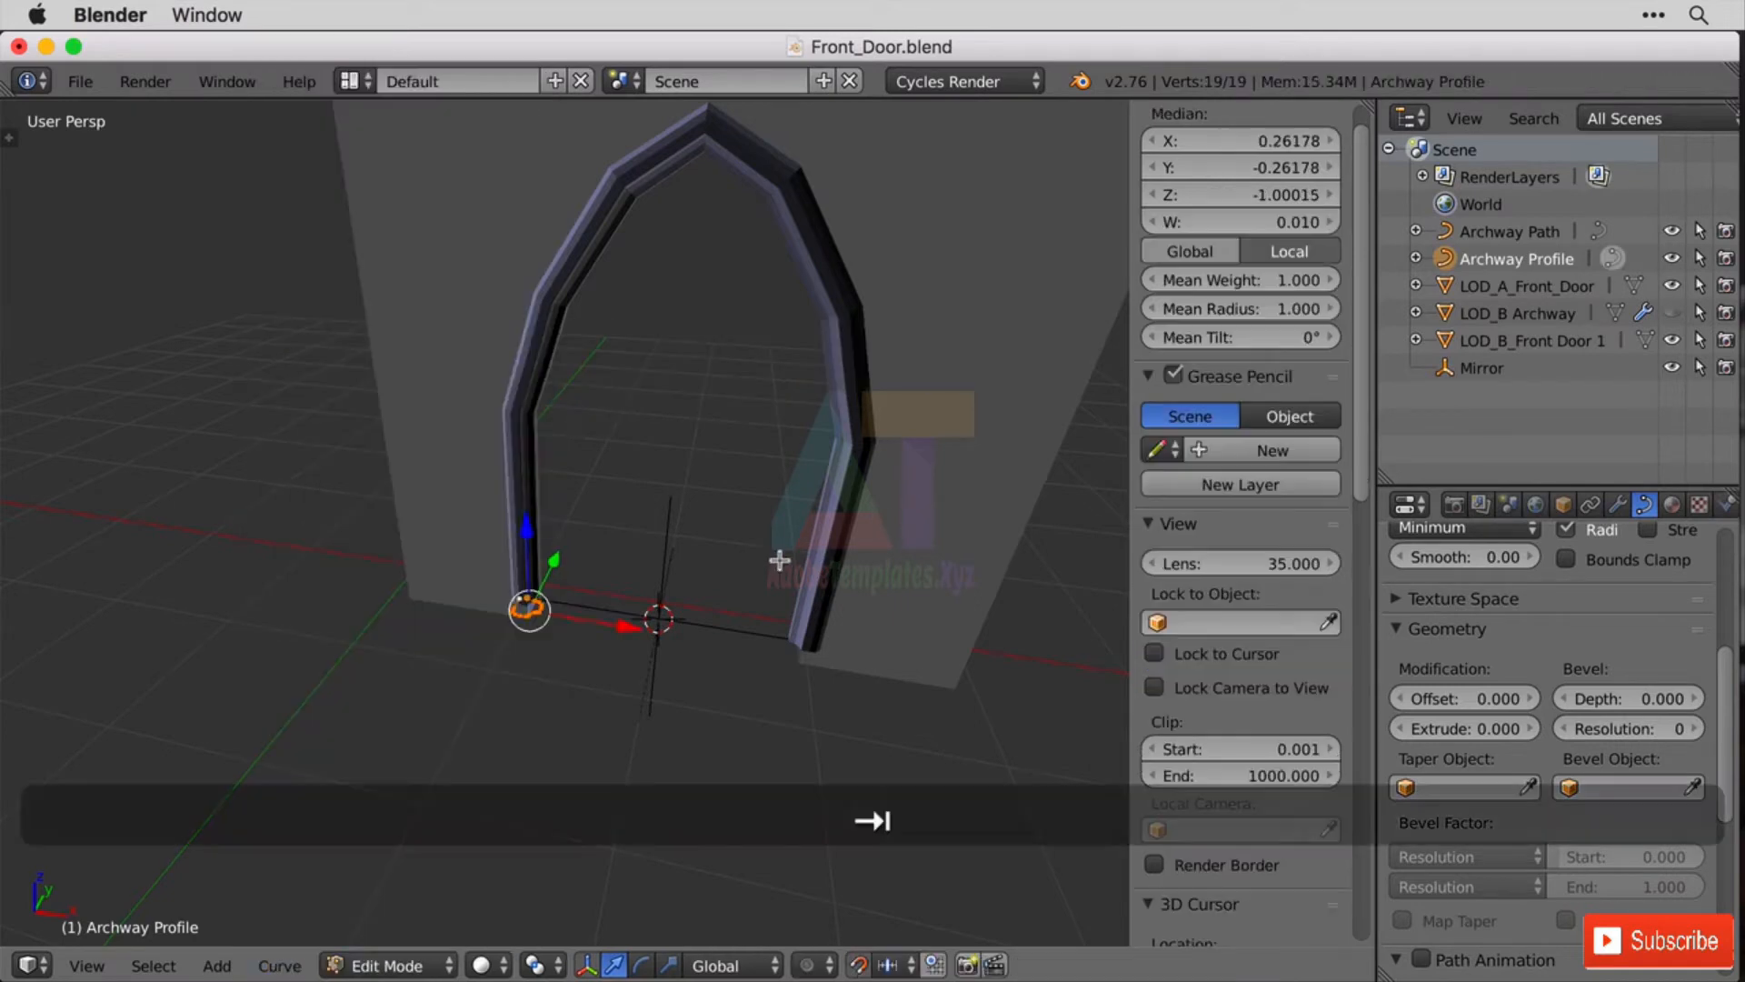
left_click(277, 967)
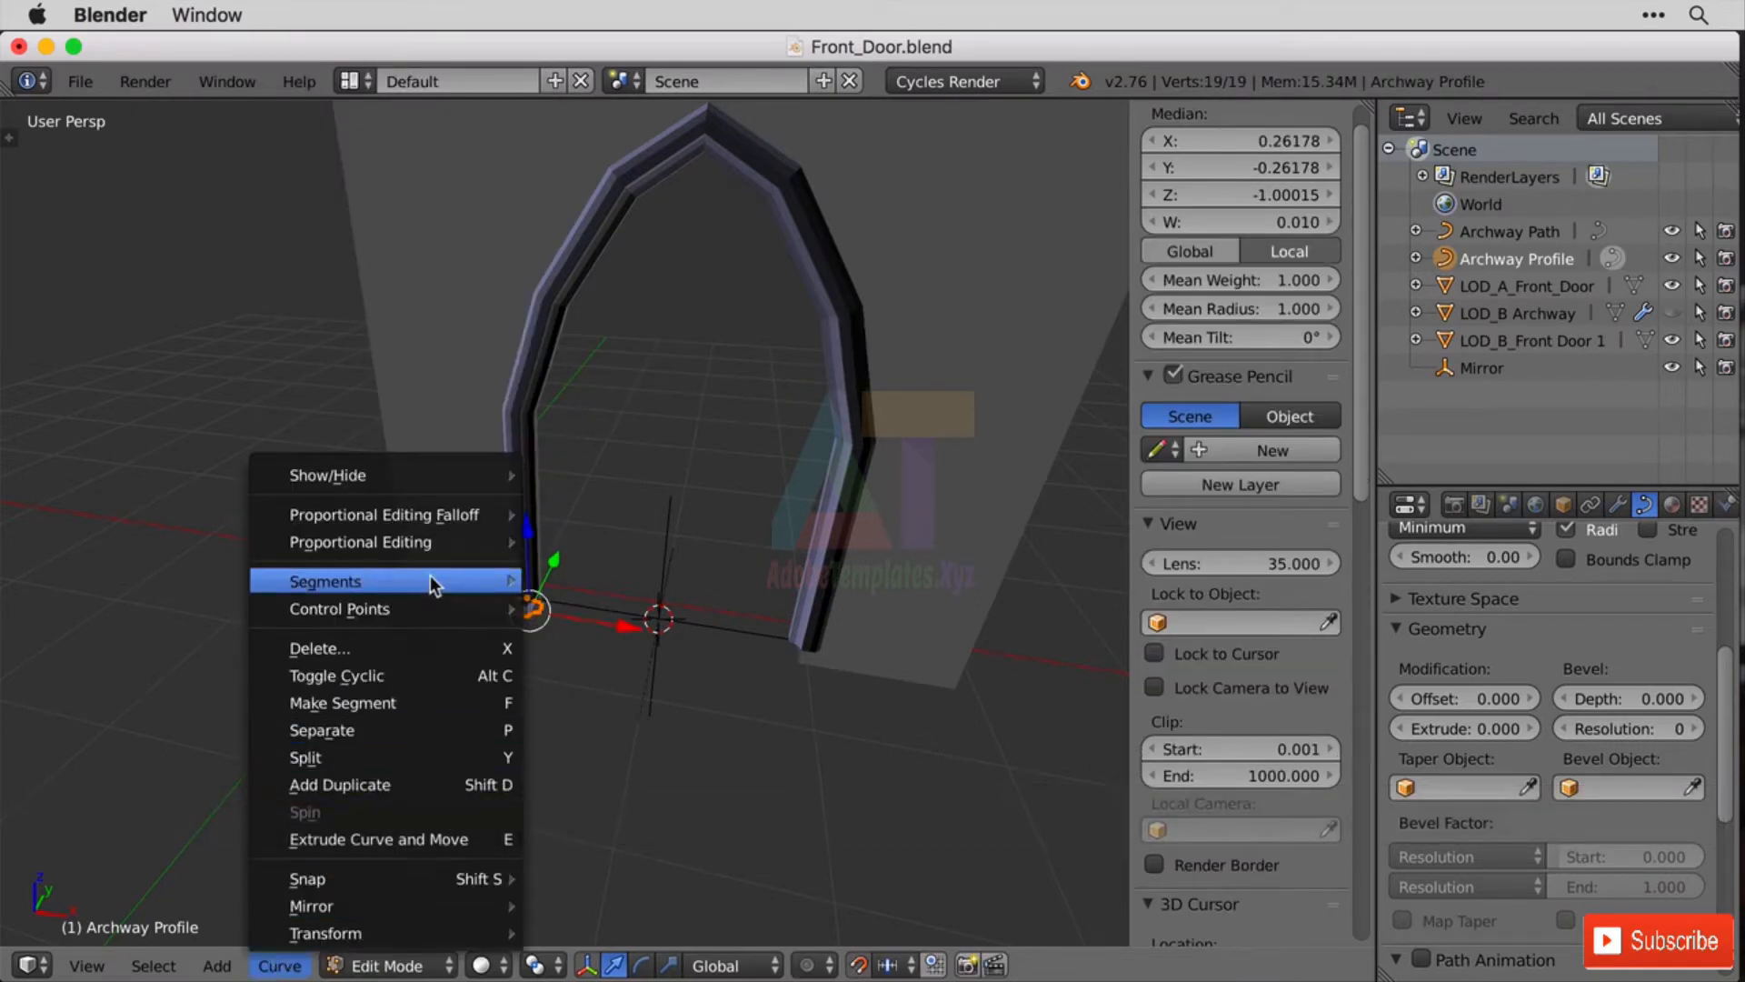
mouse_move(452, 583)
left_click(598, 609)
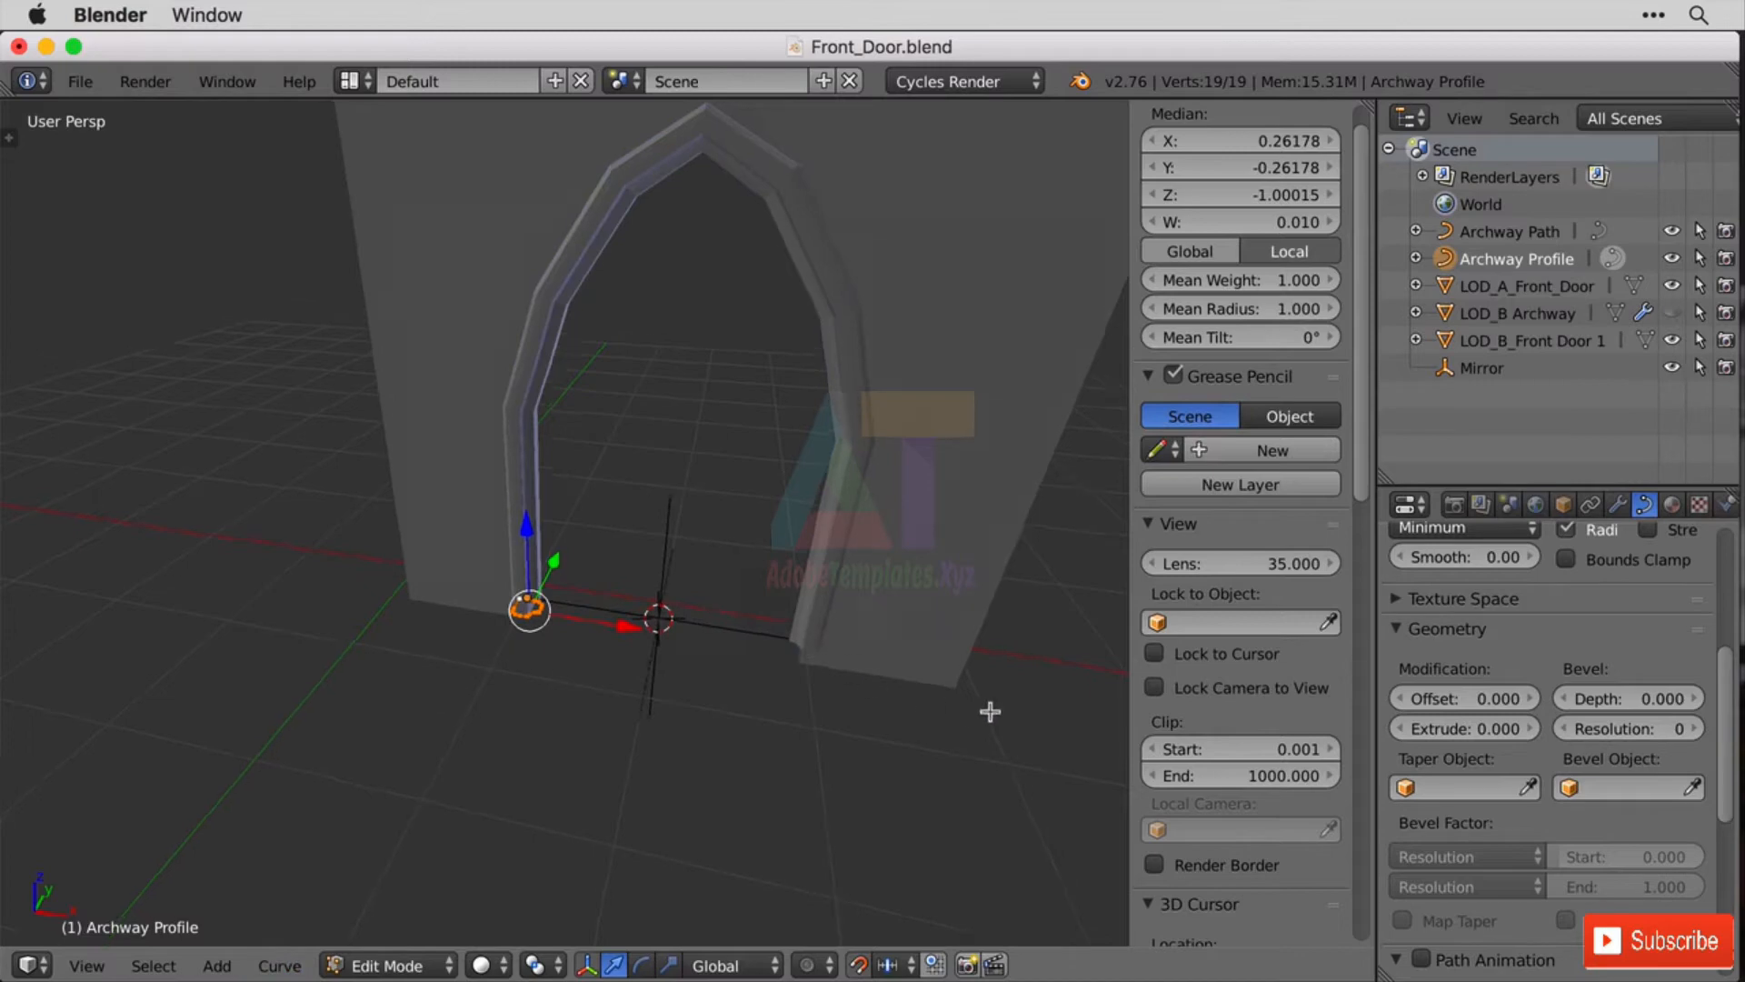
middle_click_drag(985, 713, 891, 718)
scroll(948, 746, "up", 2)
Add a Subdivision Surface modifier to Archway Path with 3 view subdivisions.
left_click(1617, 504)
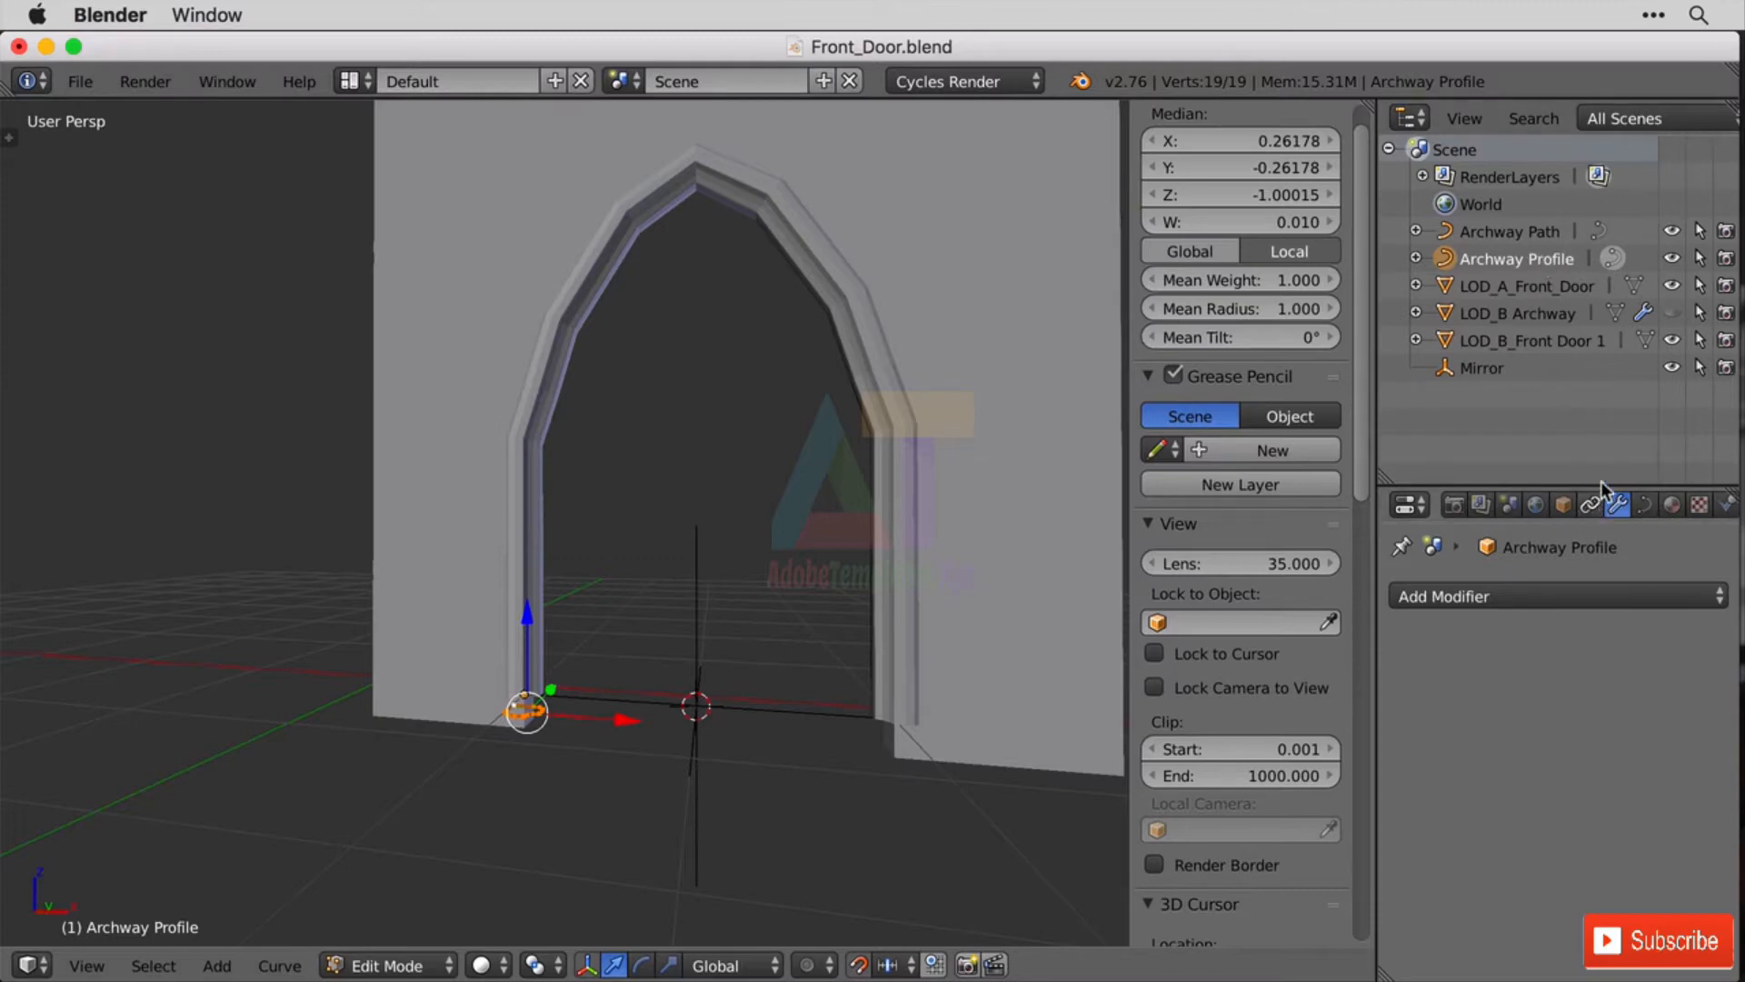
left_click(1542, 227)
left_click(1570, 595)
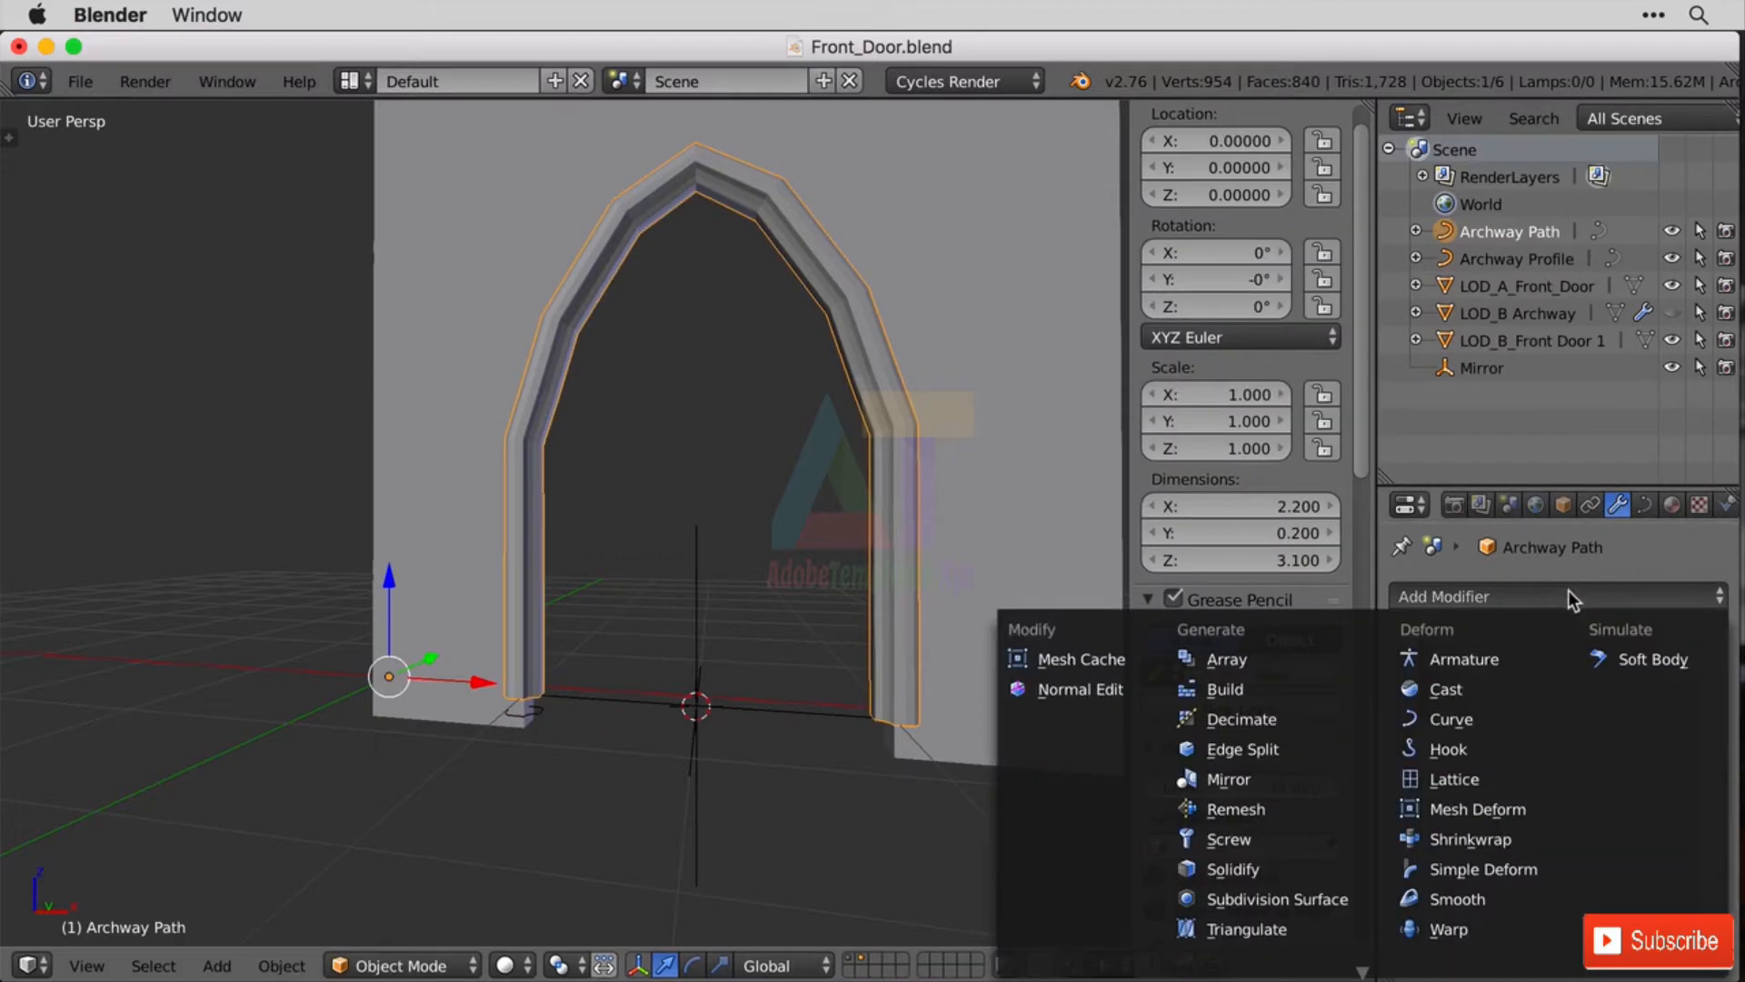
left_click(1328, 894)
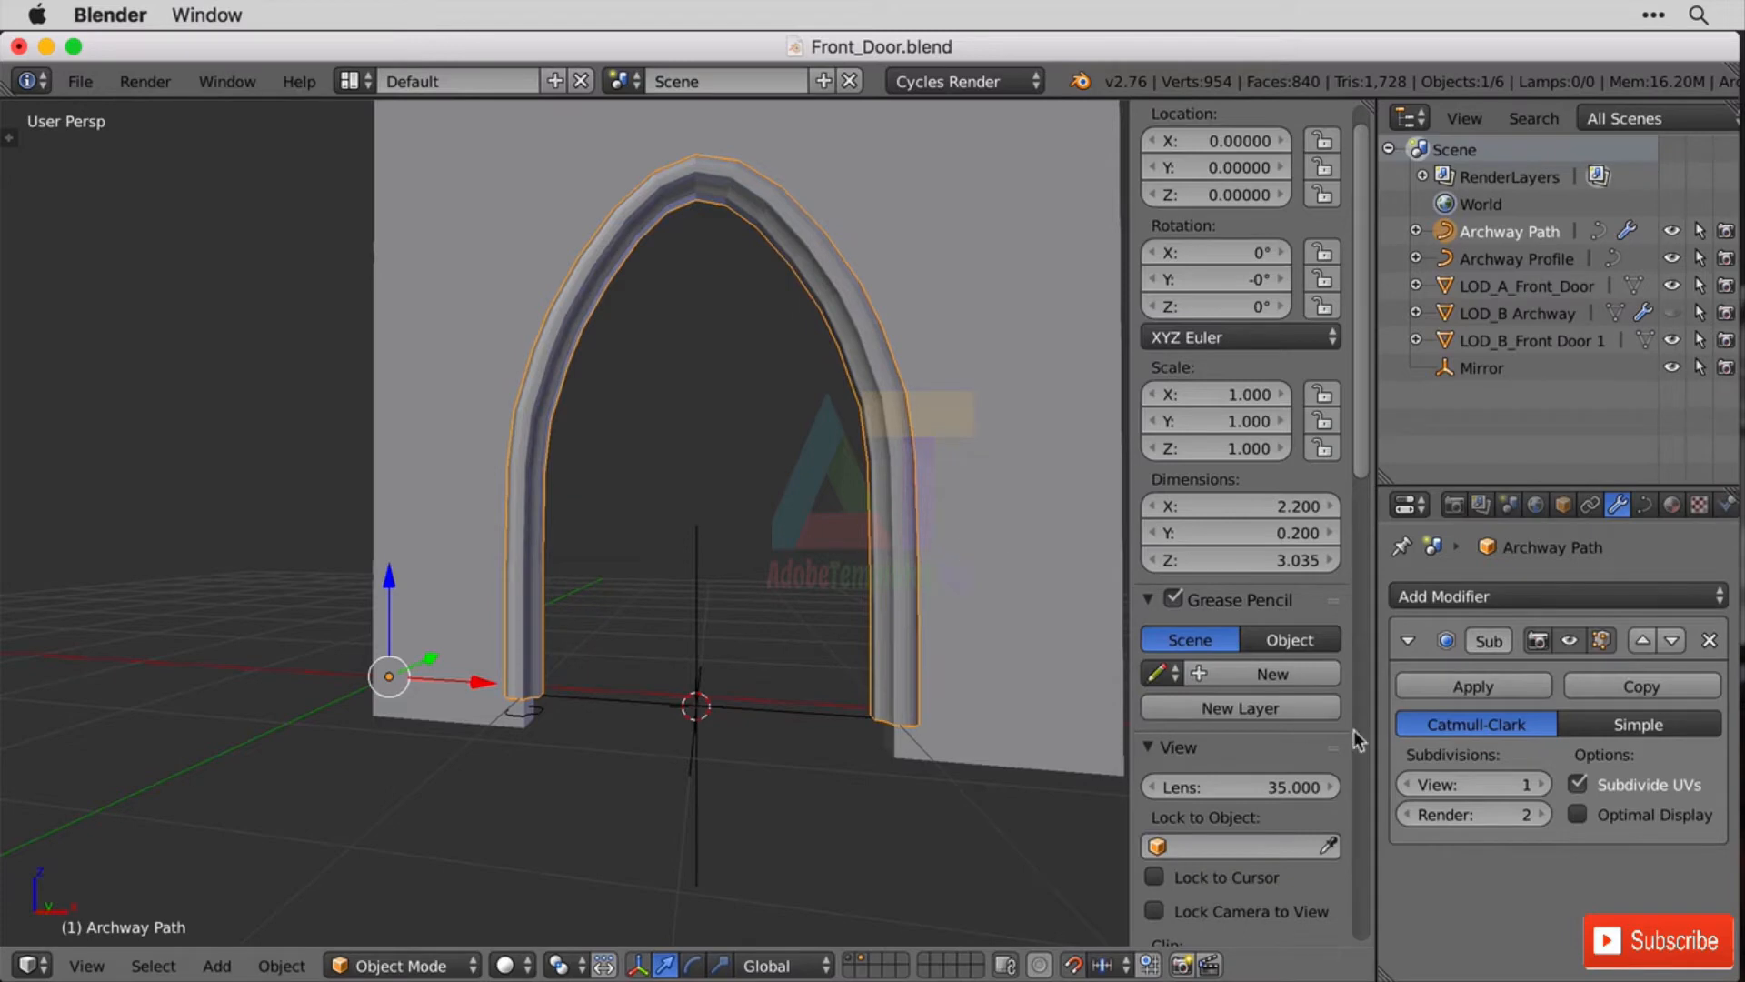
left_click(1538, 788)
left_click(1538, 788)
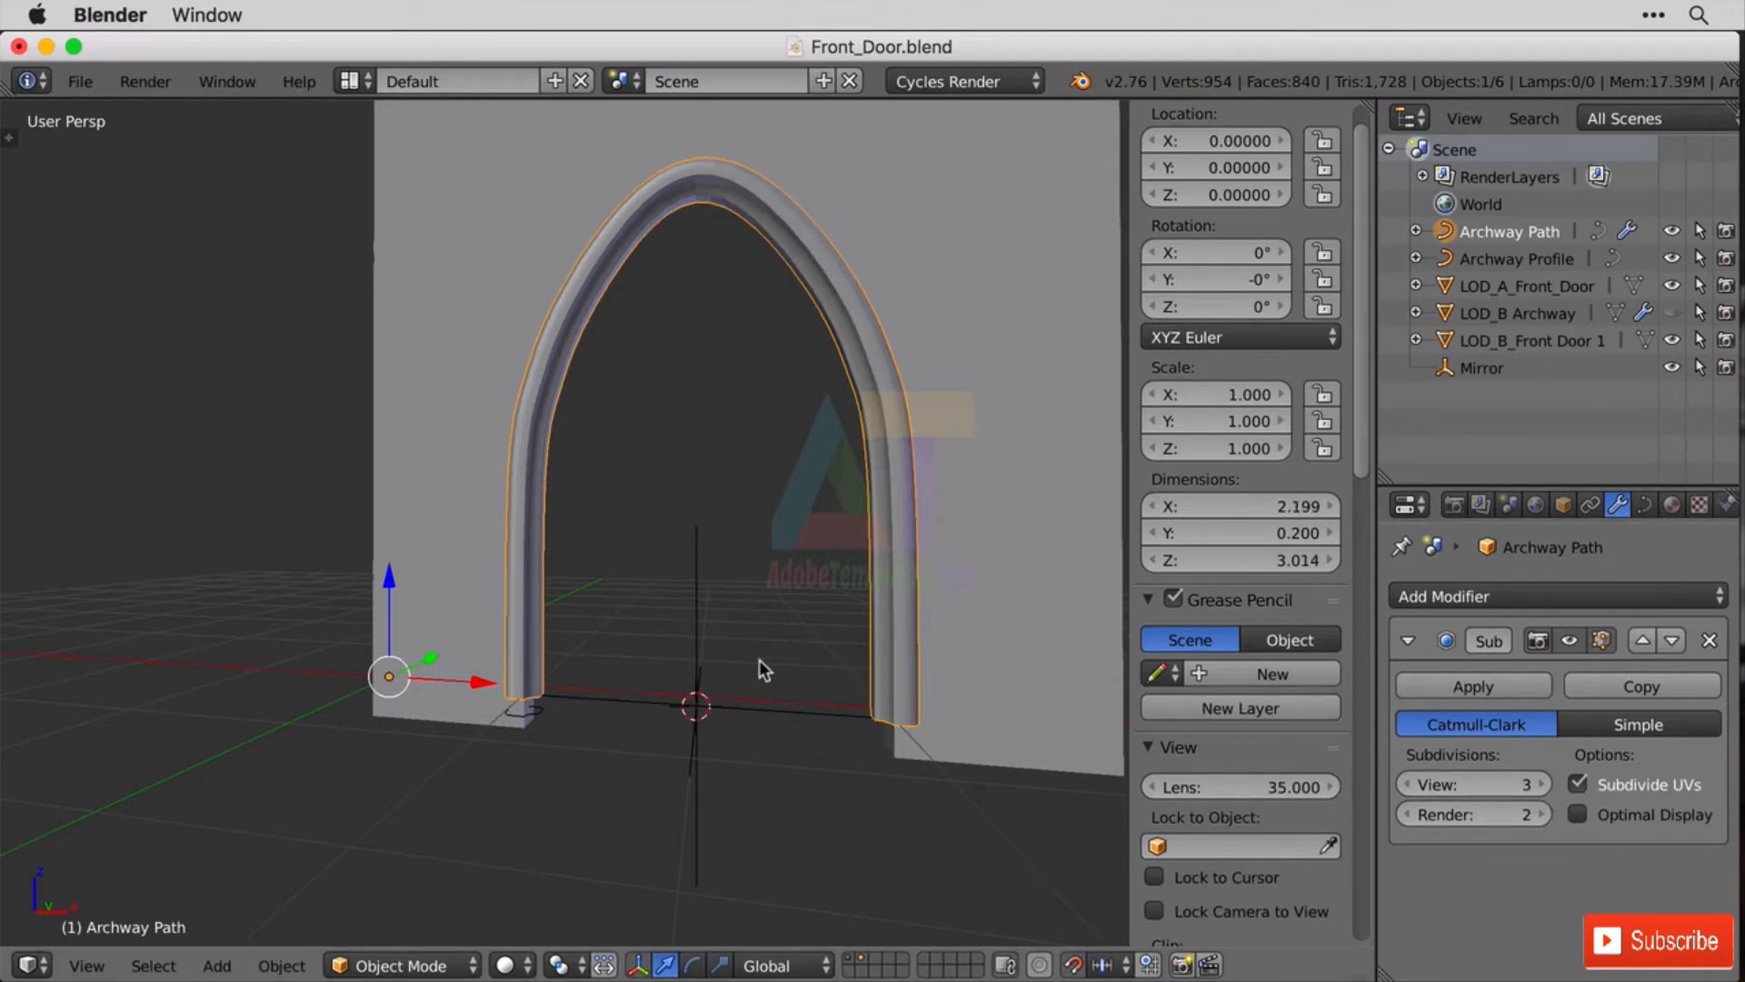
middle_click_drag(758, 660, 889, 673)
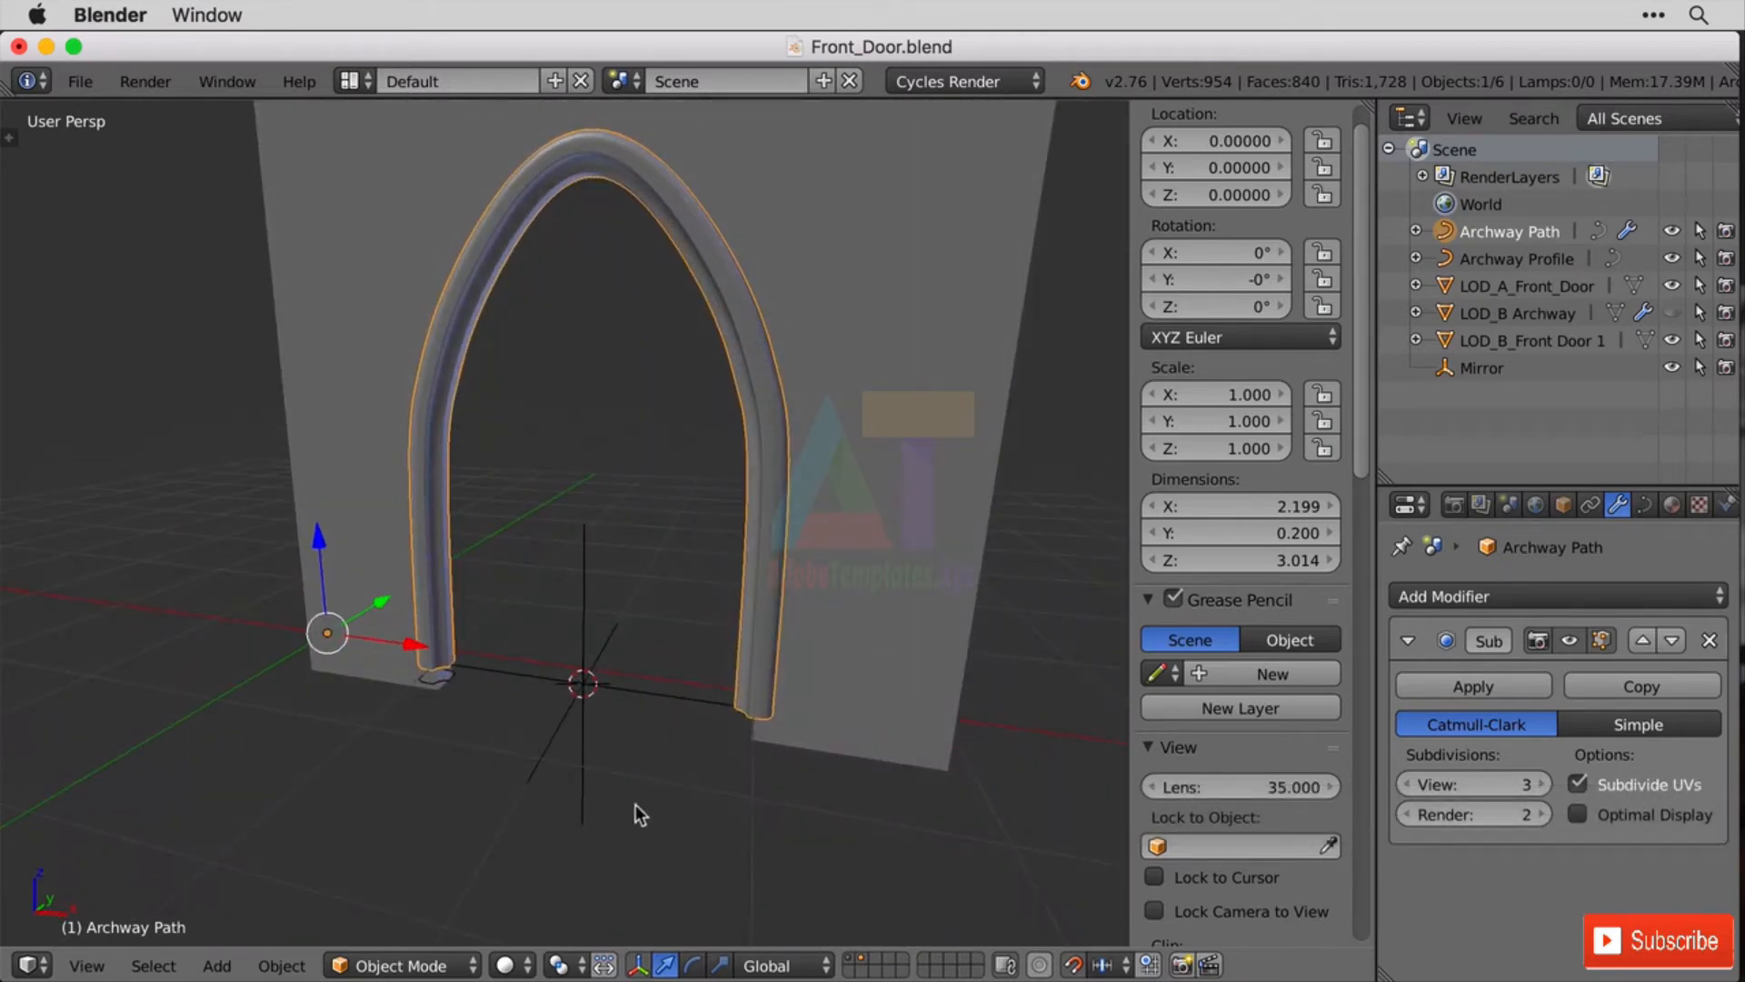
Add a Mirror modifier to Archway Path with the Mirror empty as its mirror object.
left_click(1682, 596)
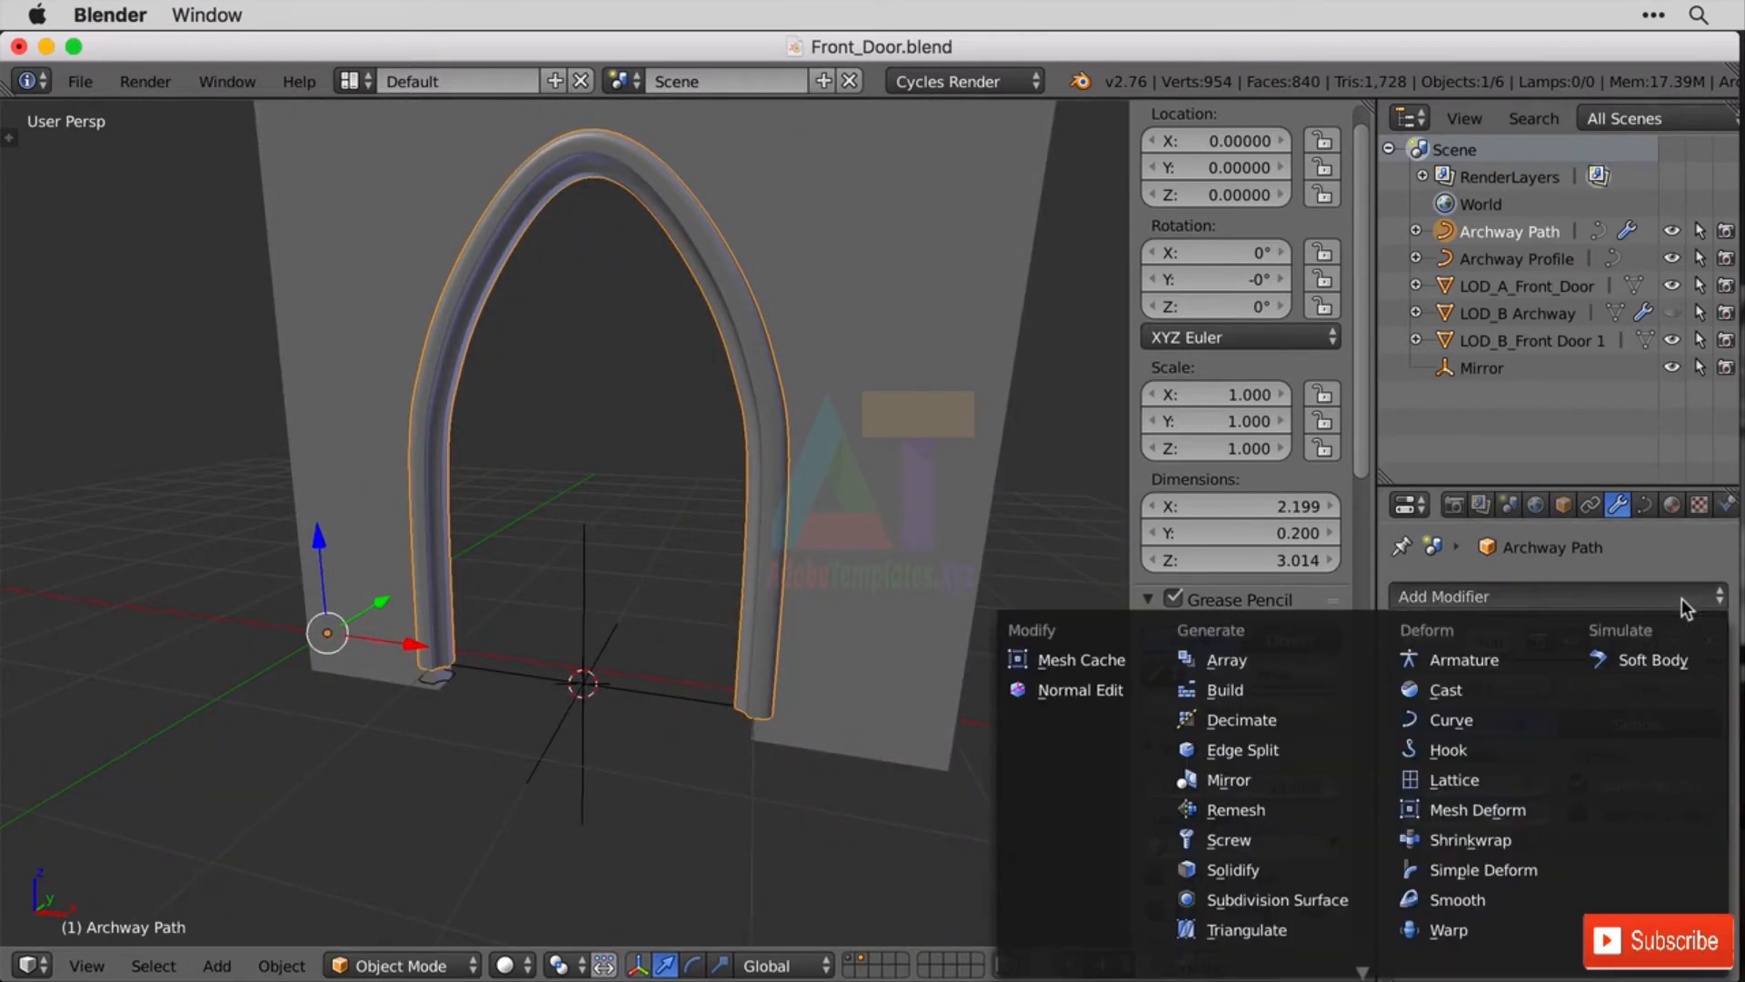
left_click(1252, 773)
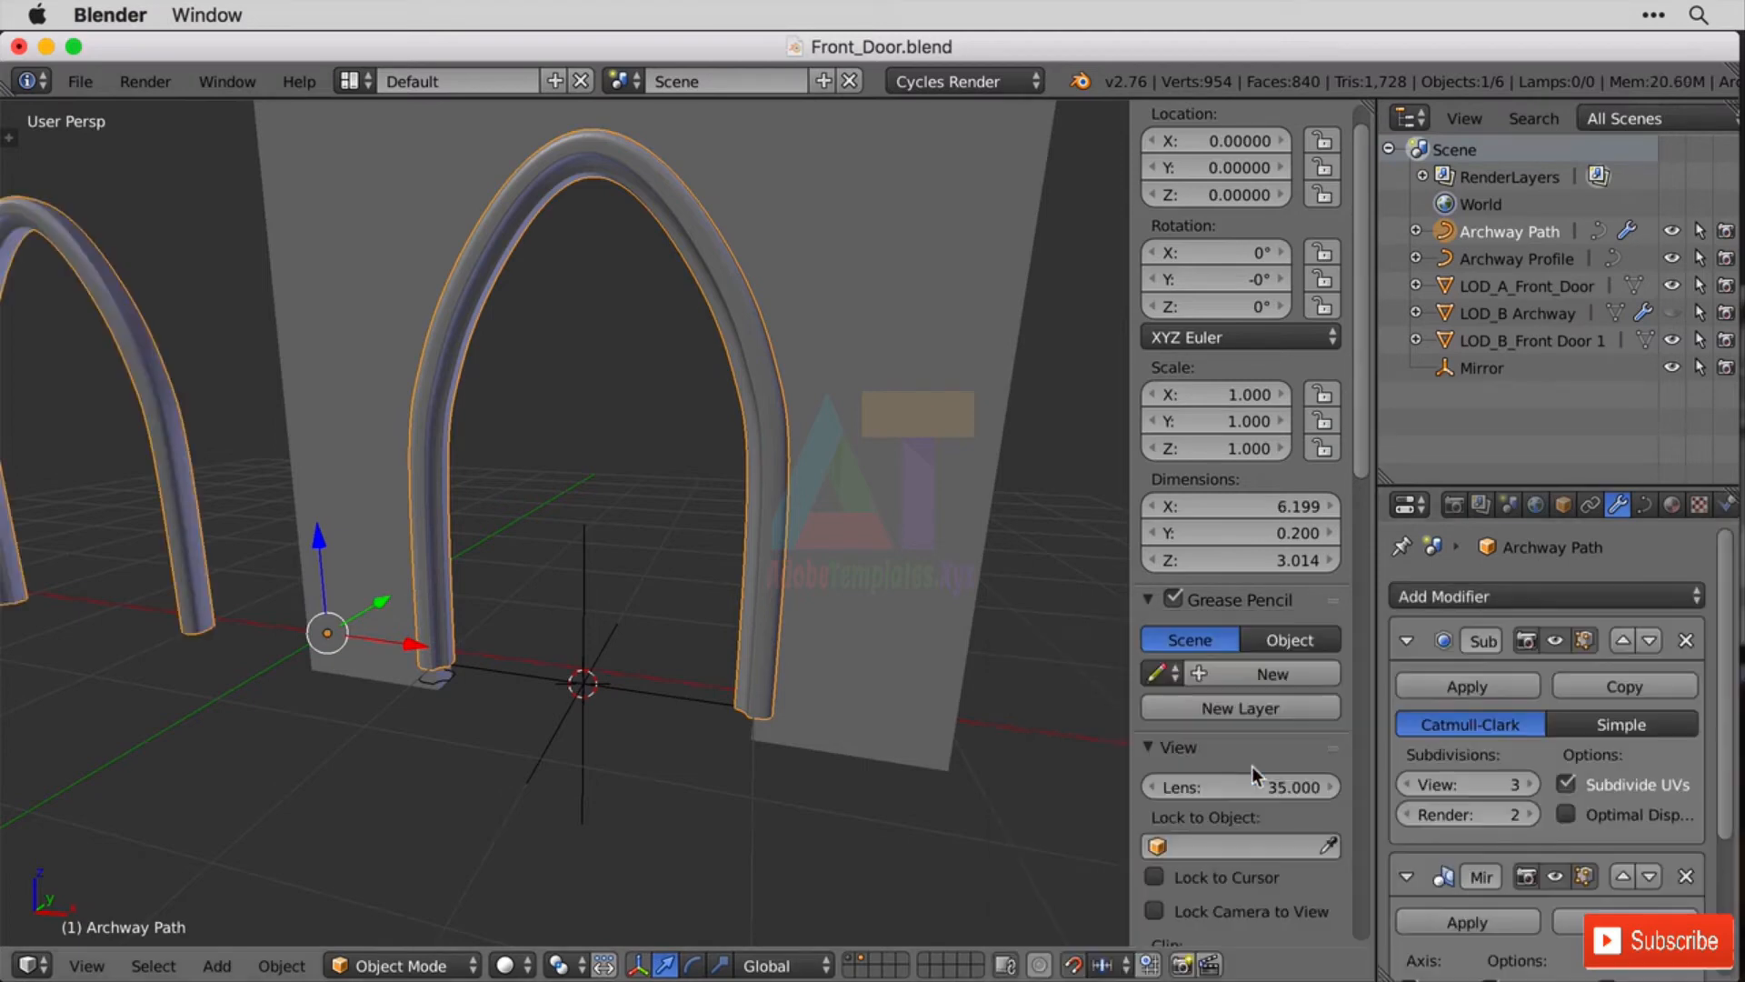
scroll(1554, 843, "down", 5)
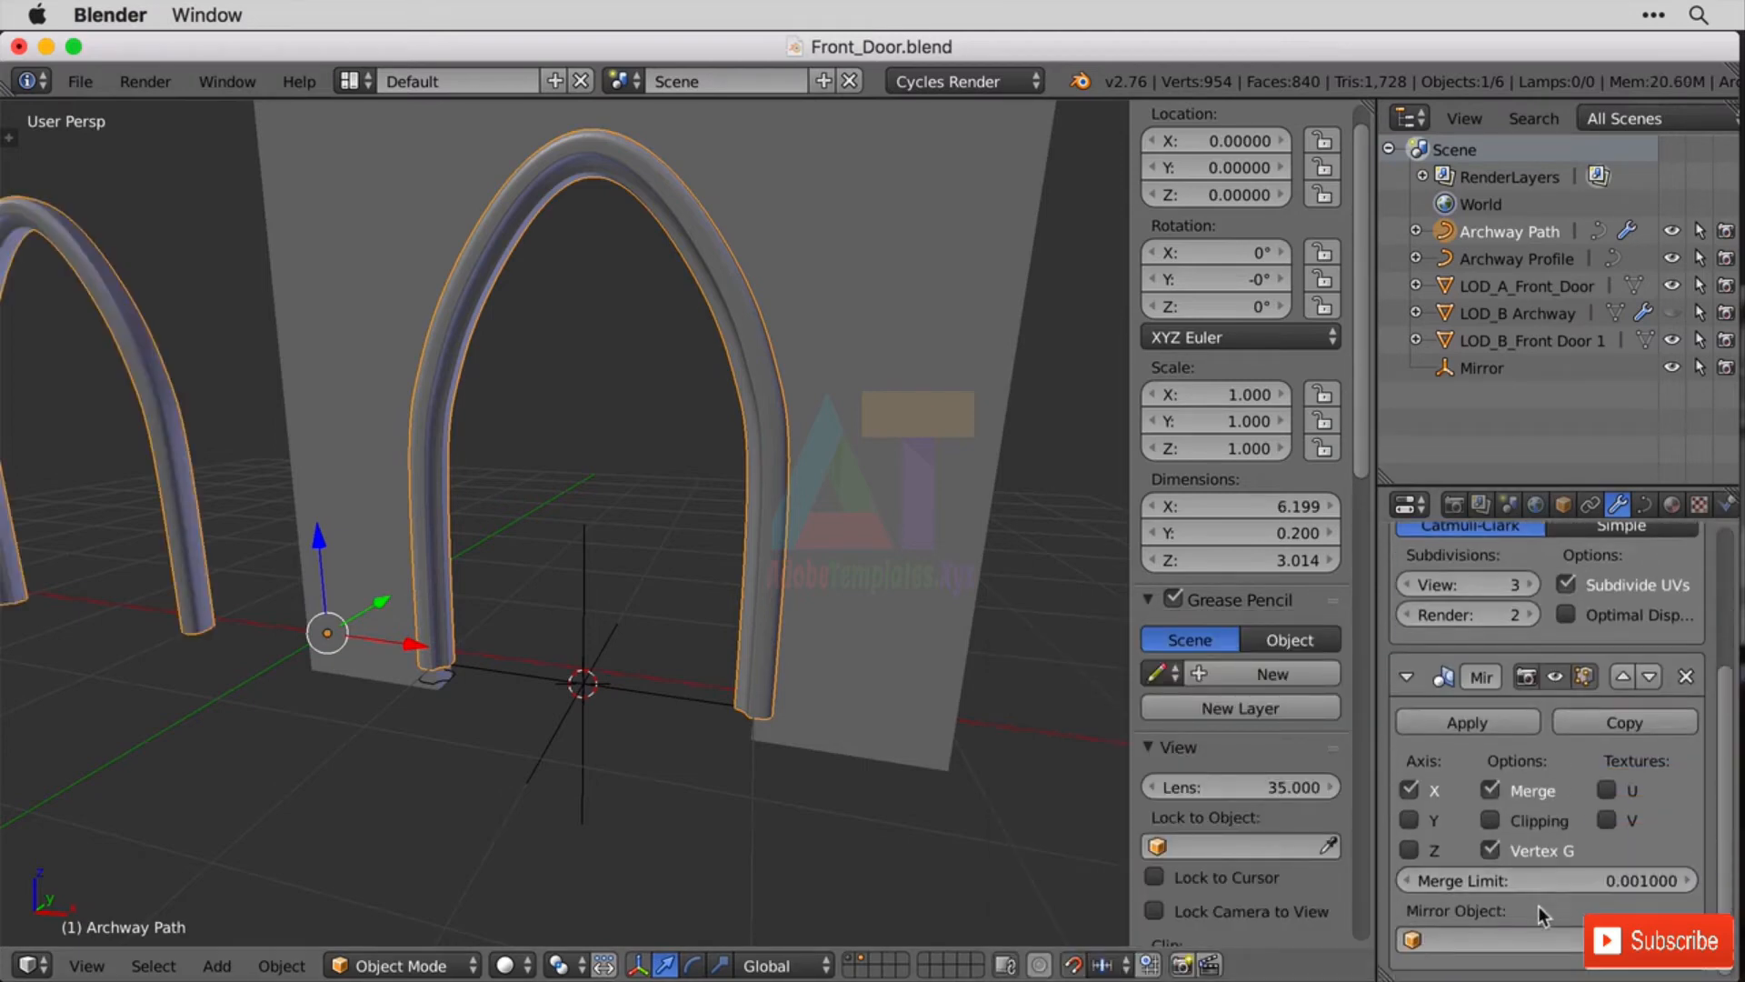
left_click(1531, 937)
left_click(1481, 765)
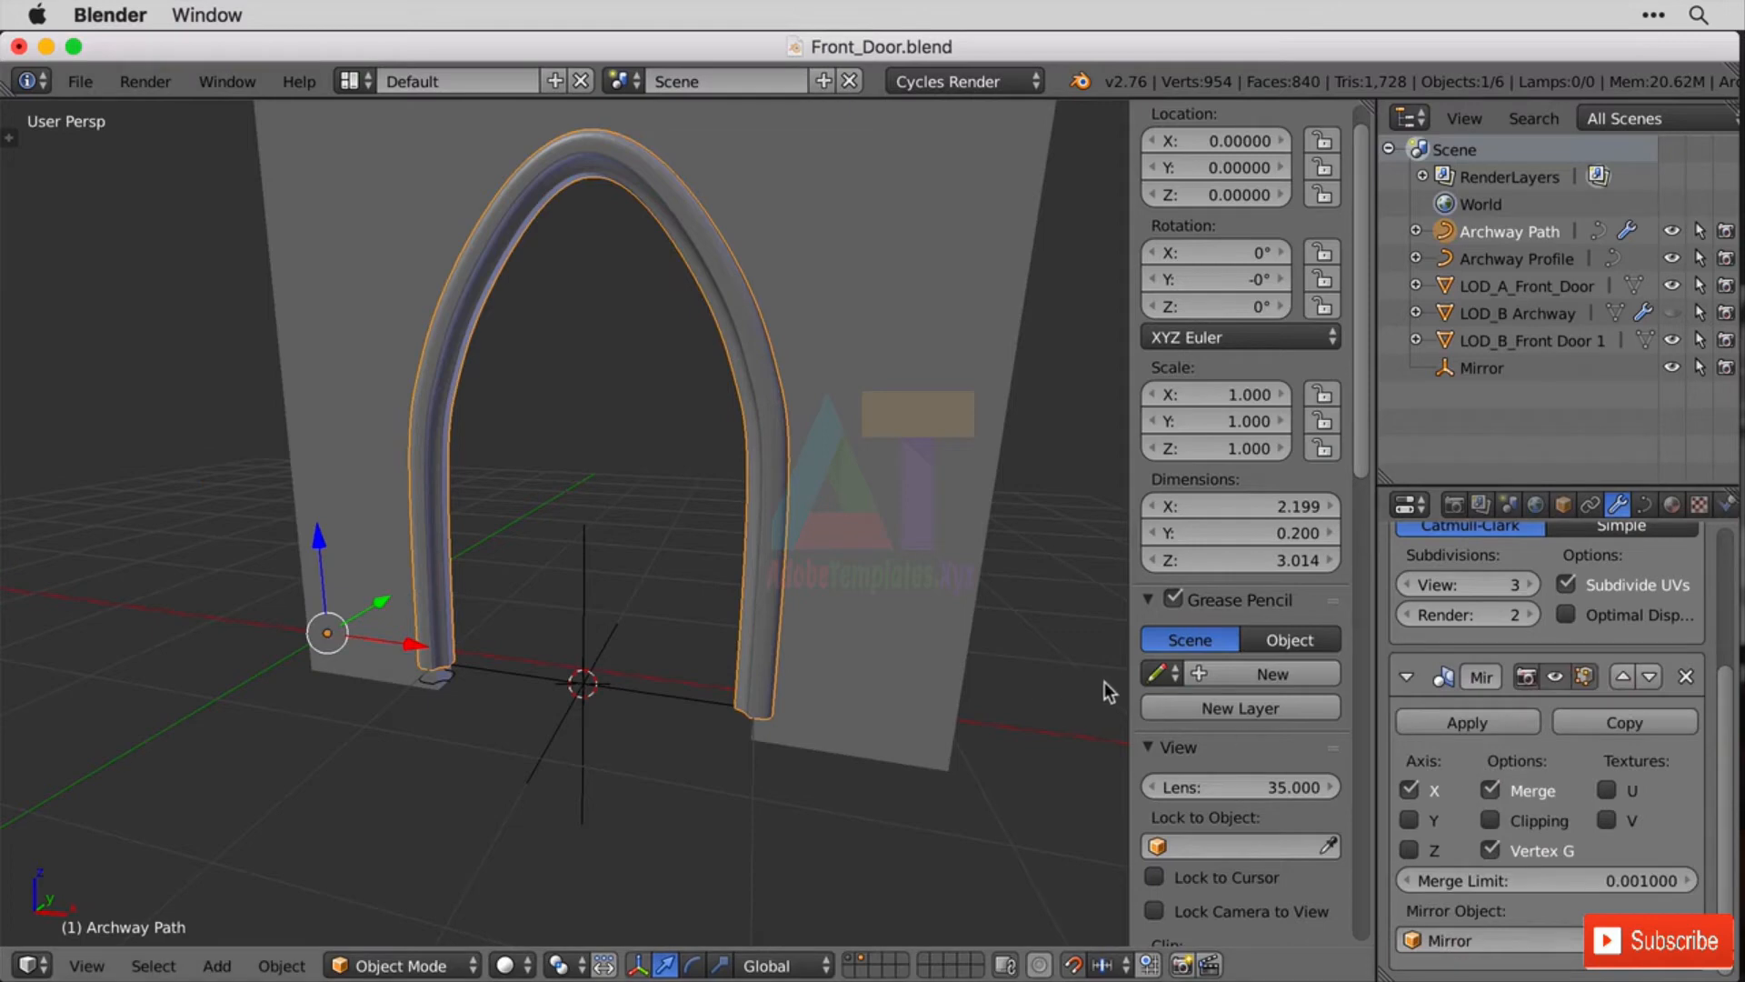
middle_click_drag(1105, 681, 995, 667)
scroll(998, 666, "down", 3)
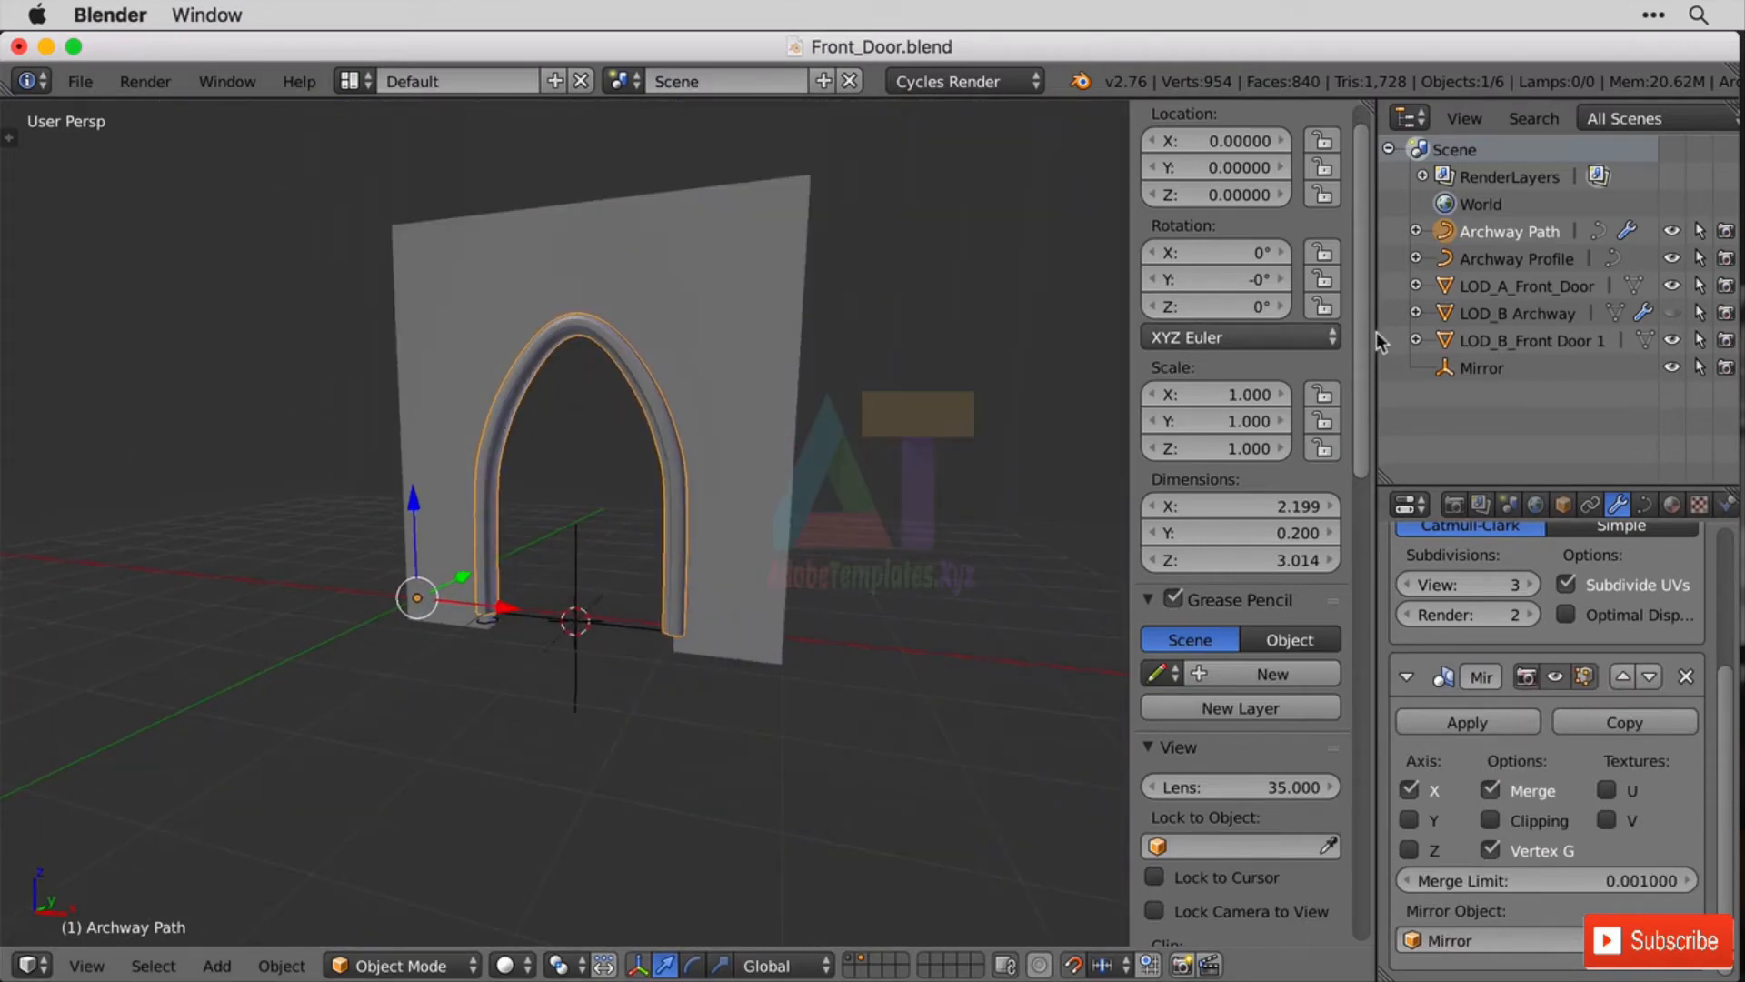
Set the Archway Path mirroring to the Y axis instead of X and check the back of the wall.
left_click(1410, 820)
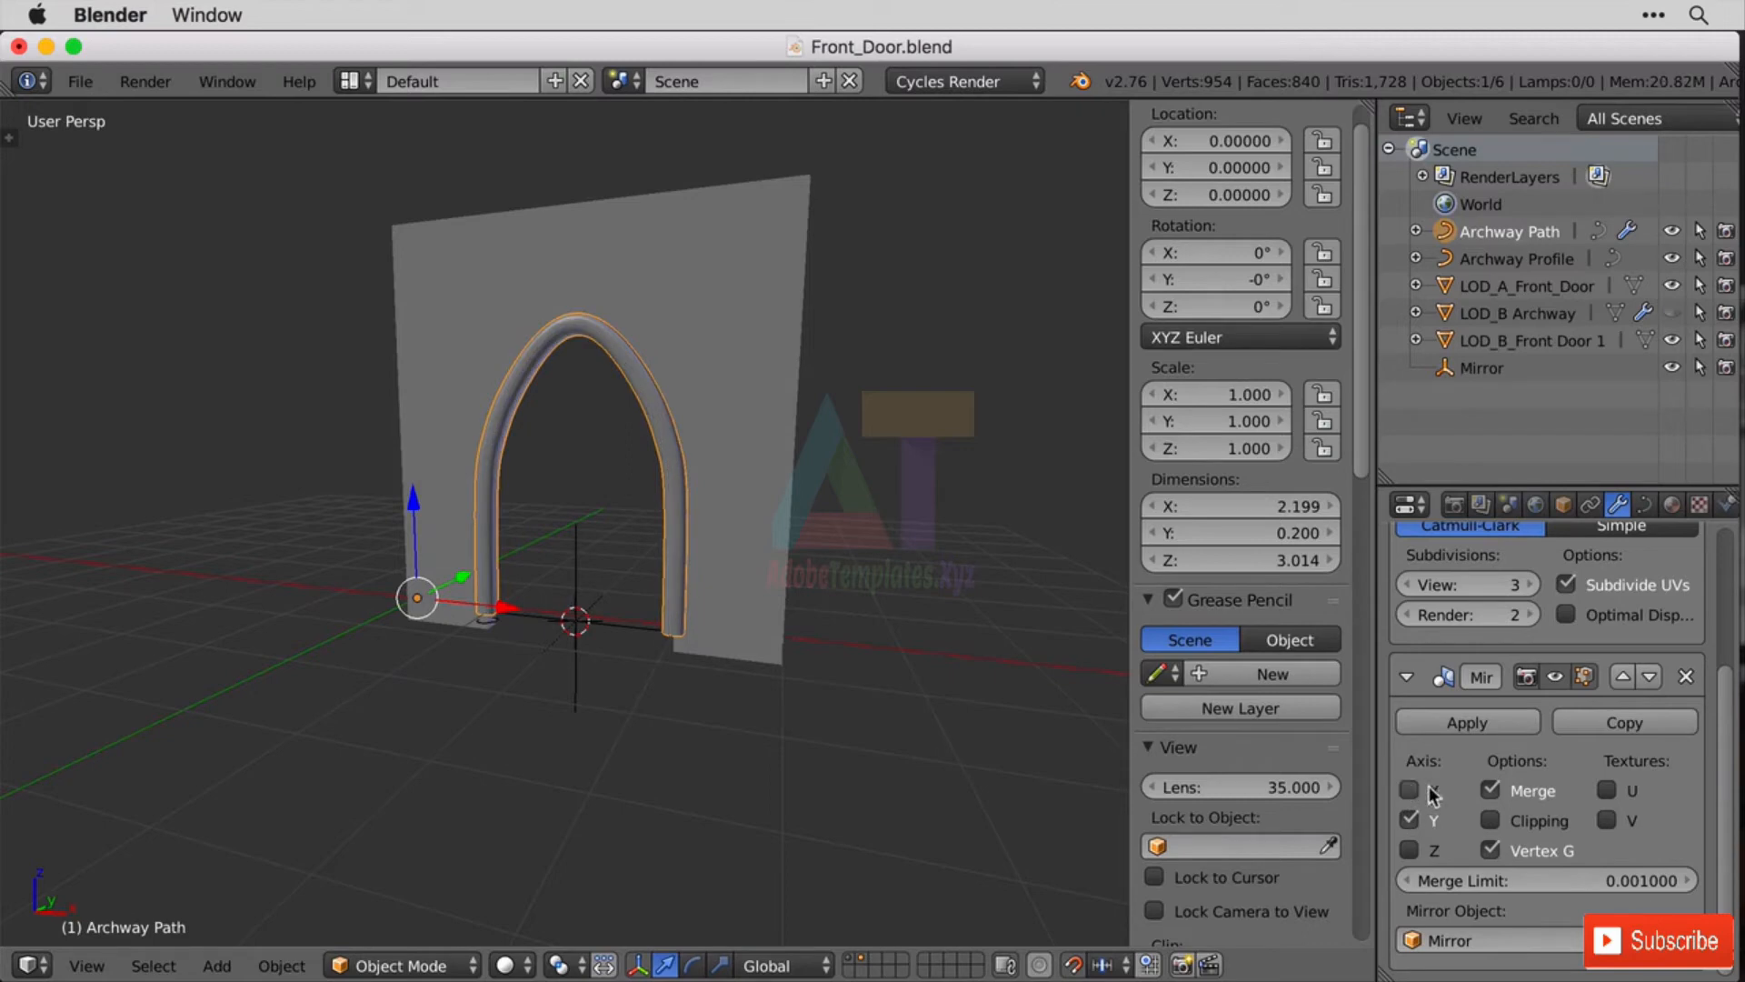
middle_click_drag(1000, 582, 798, 559)
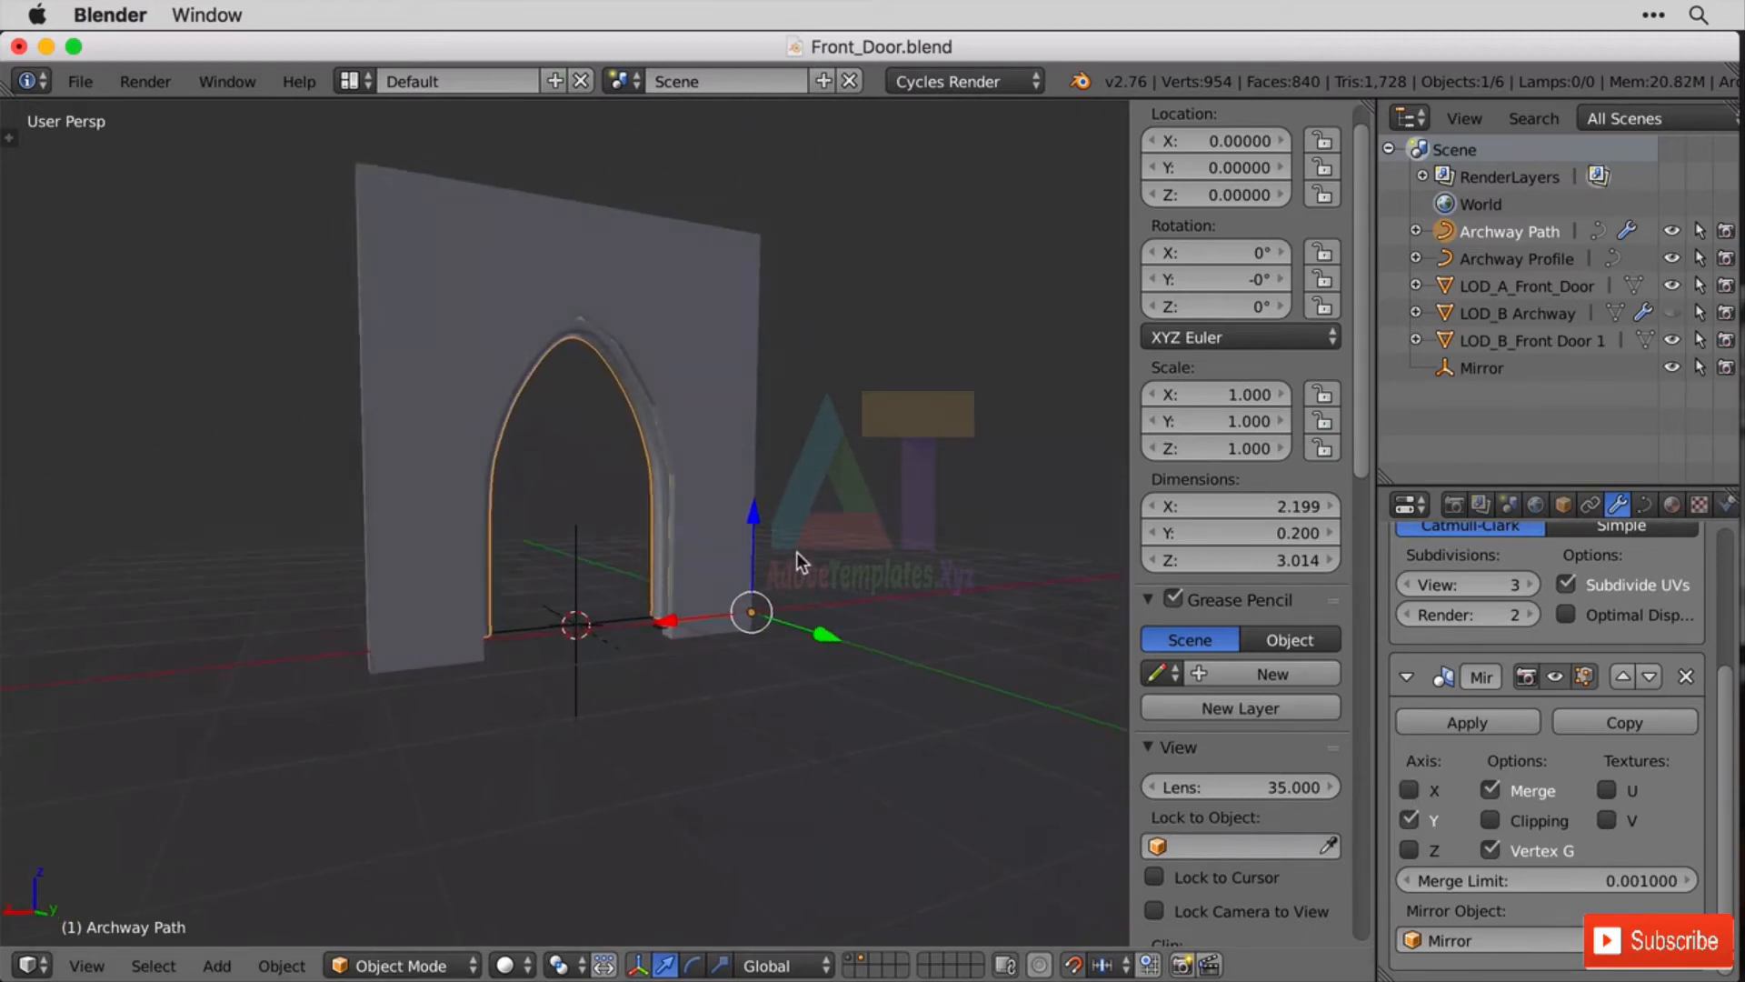
scroll(714, 596, "up", 7)
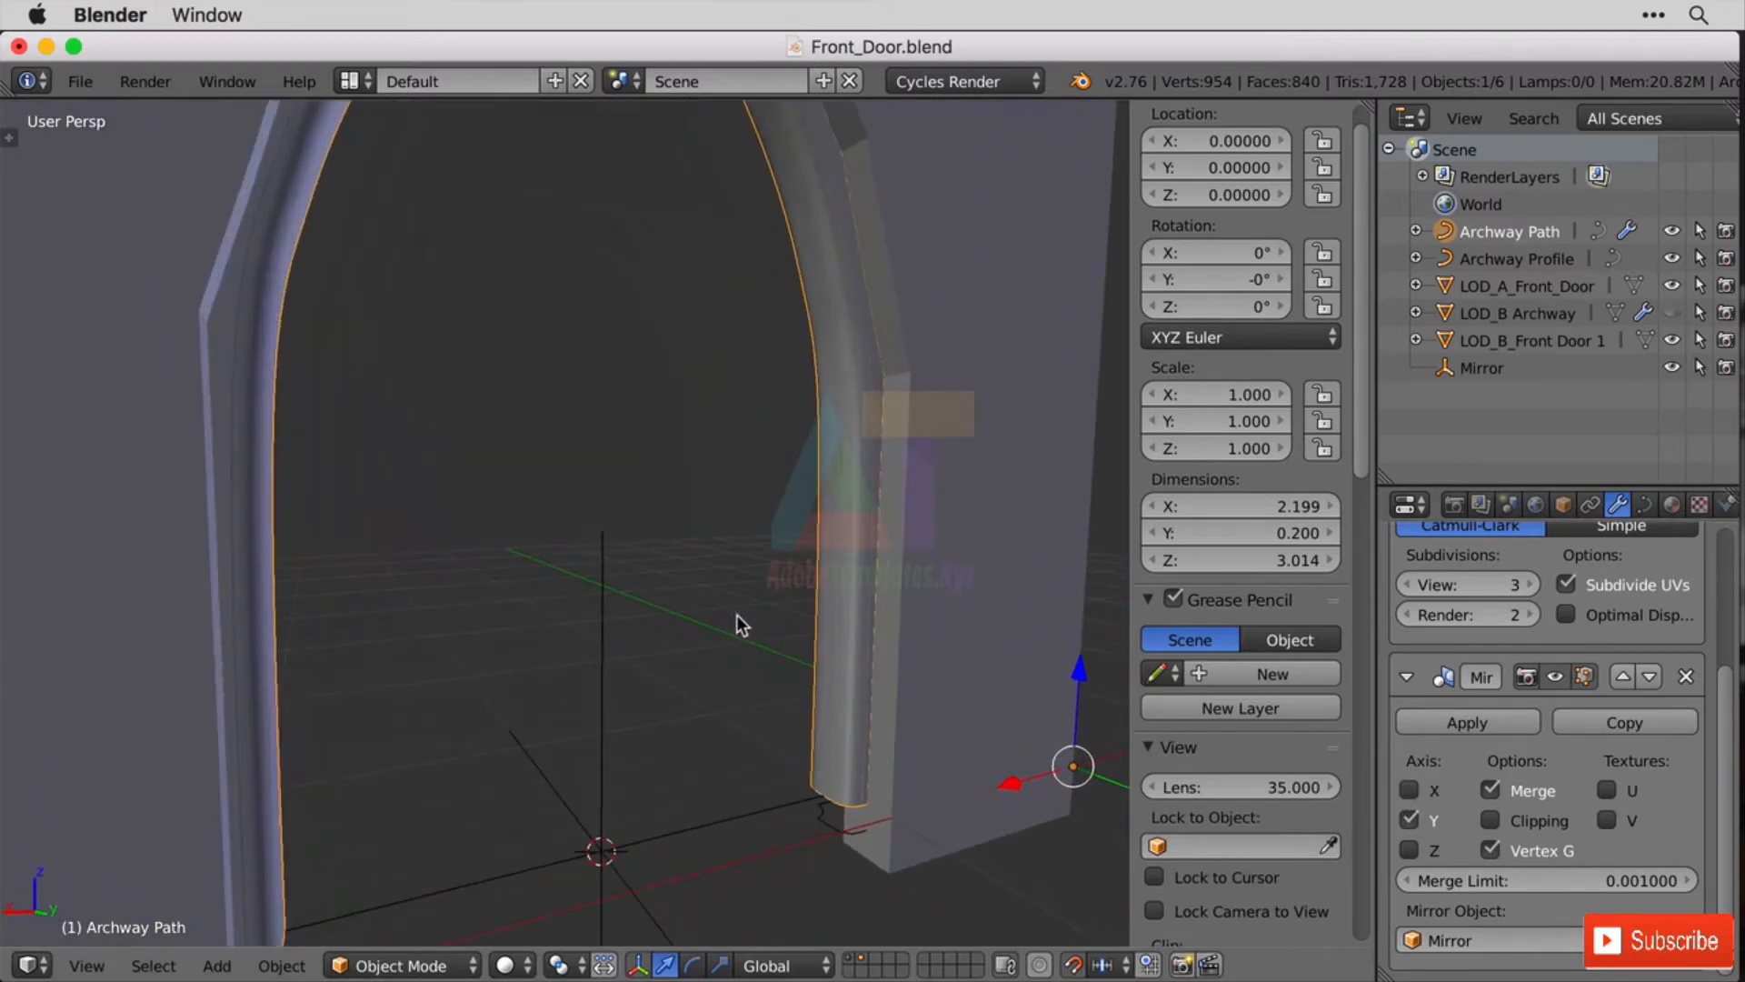
middle_click_drag(736, 616, 763, 672)
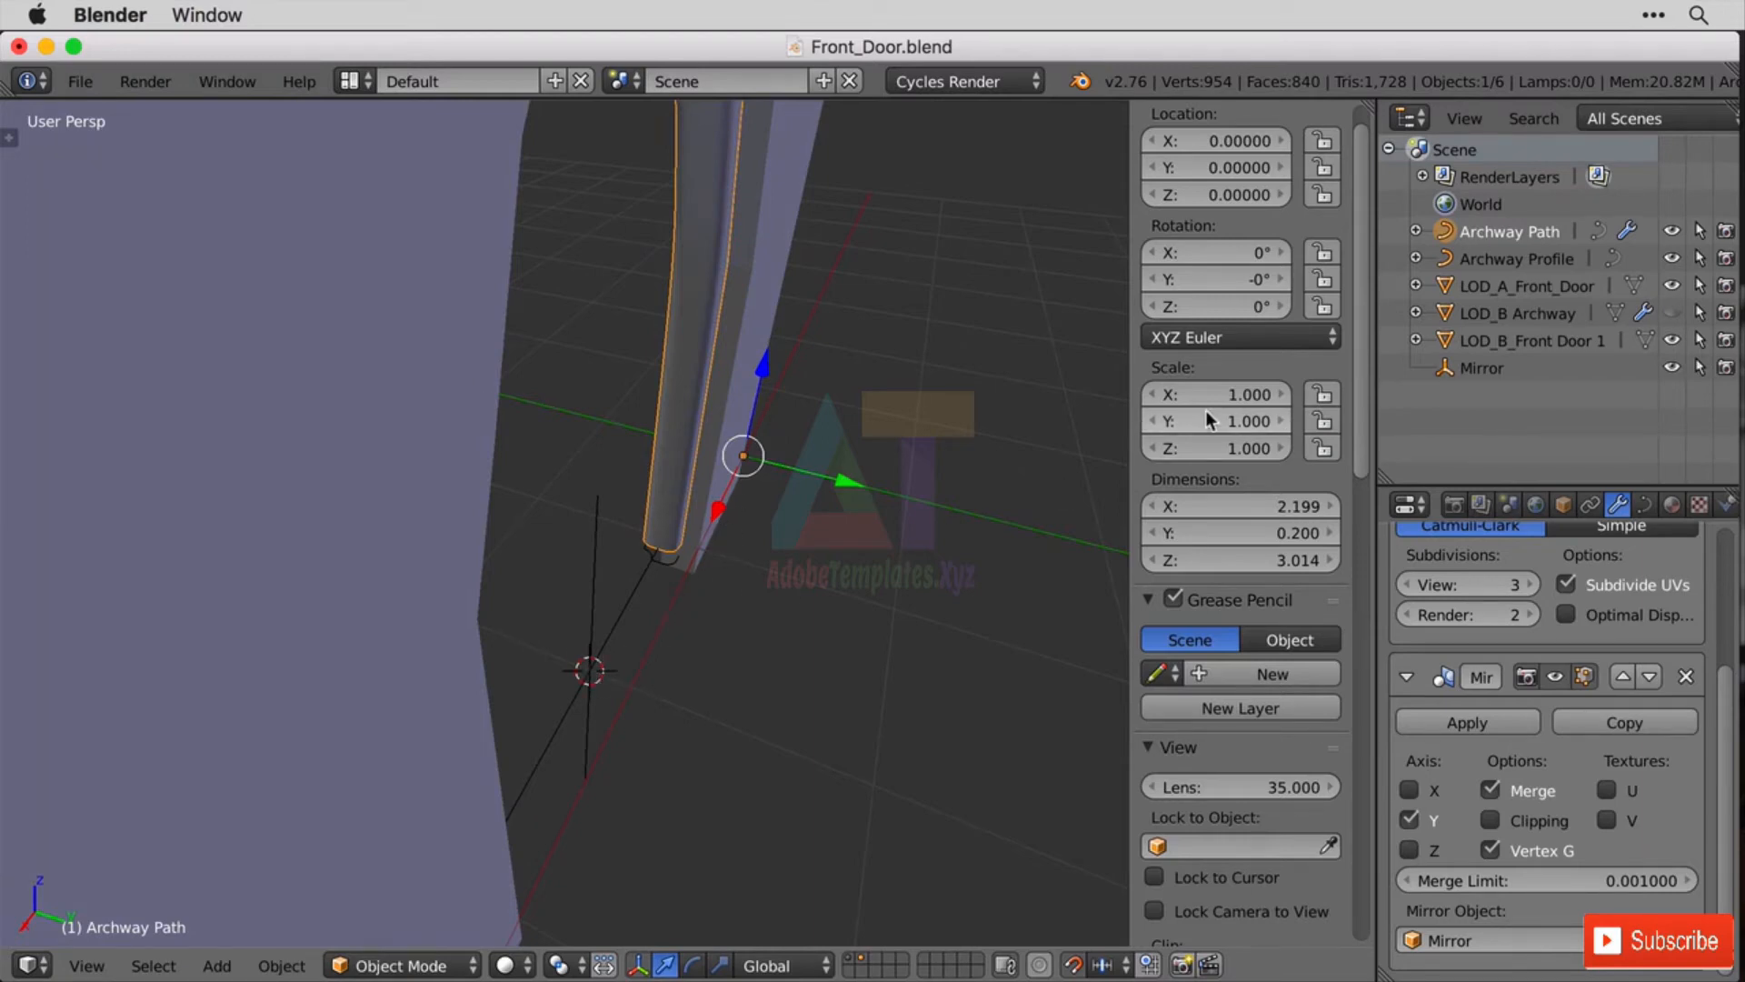
Set the Mirror empty's Y location to -0.1 and check the mirrored frame on both sides of the wall.
left_click(1485, 370)
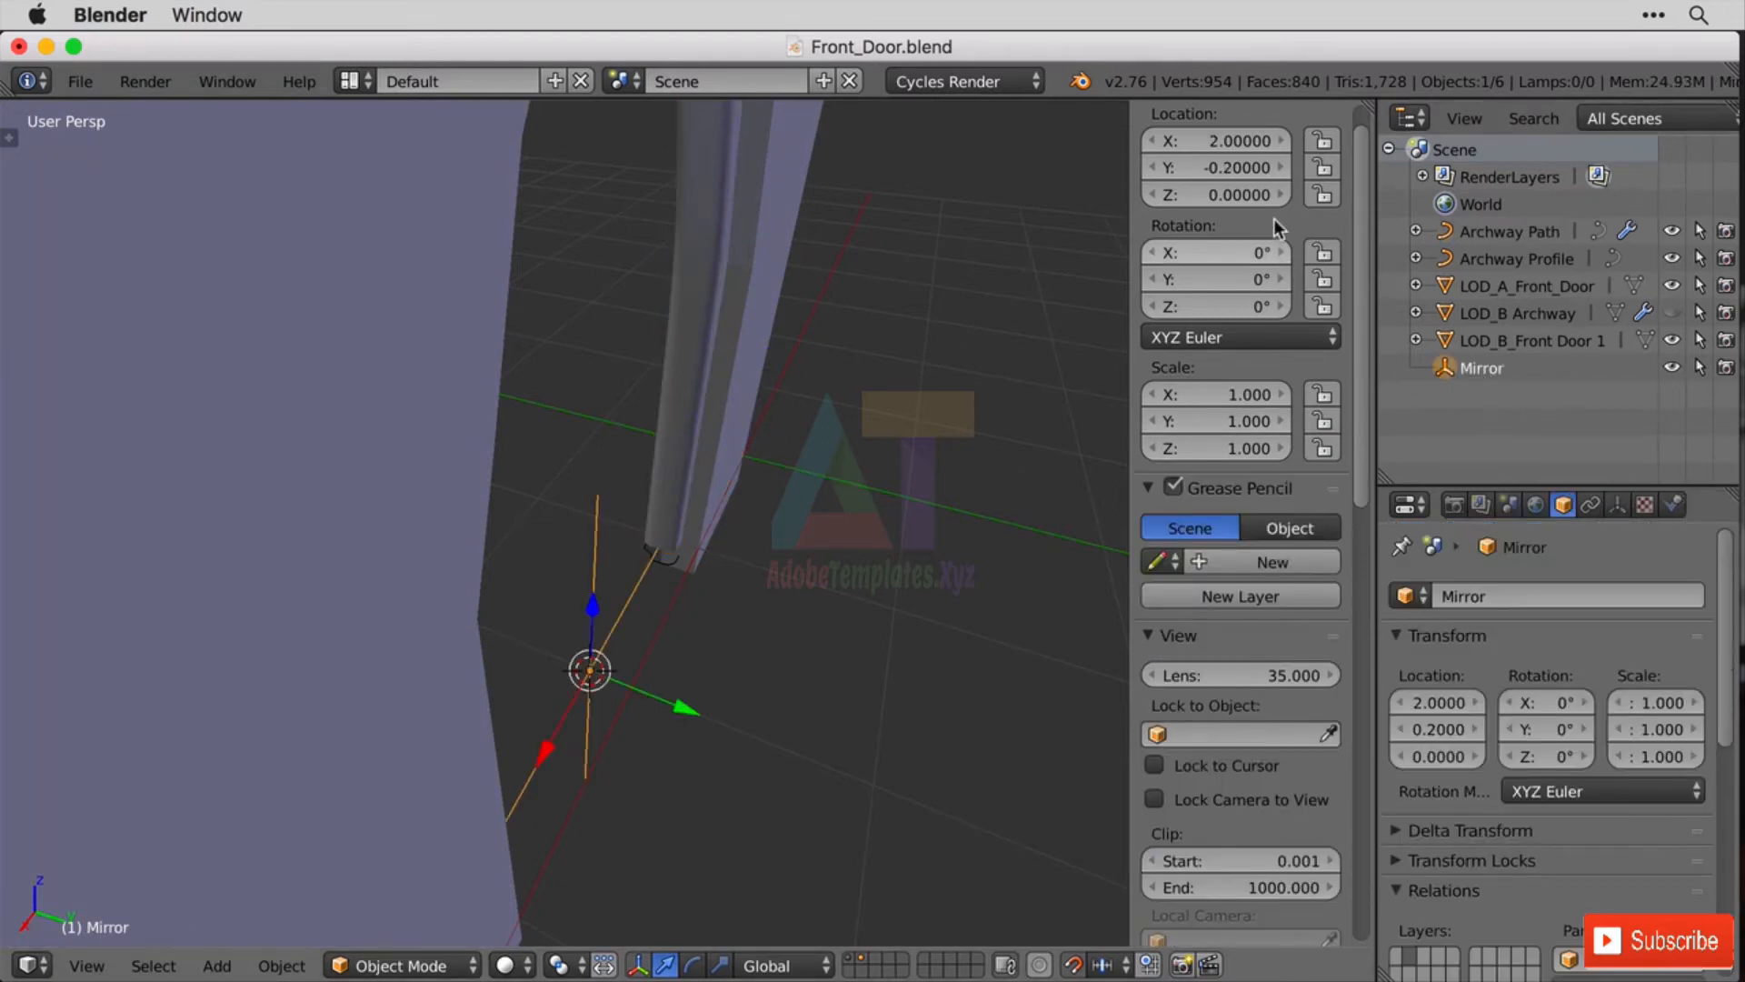
scroll(1347, 282, "up", 1)
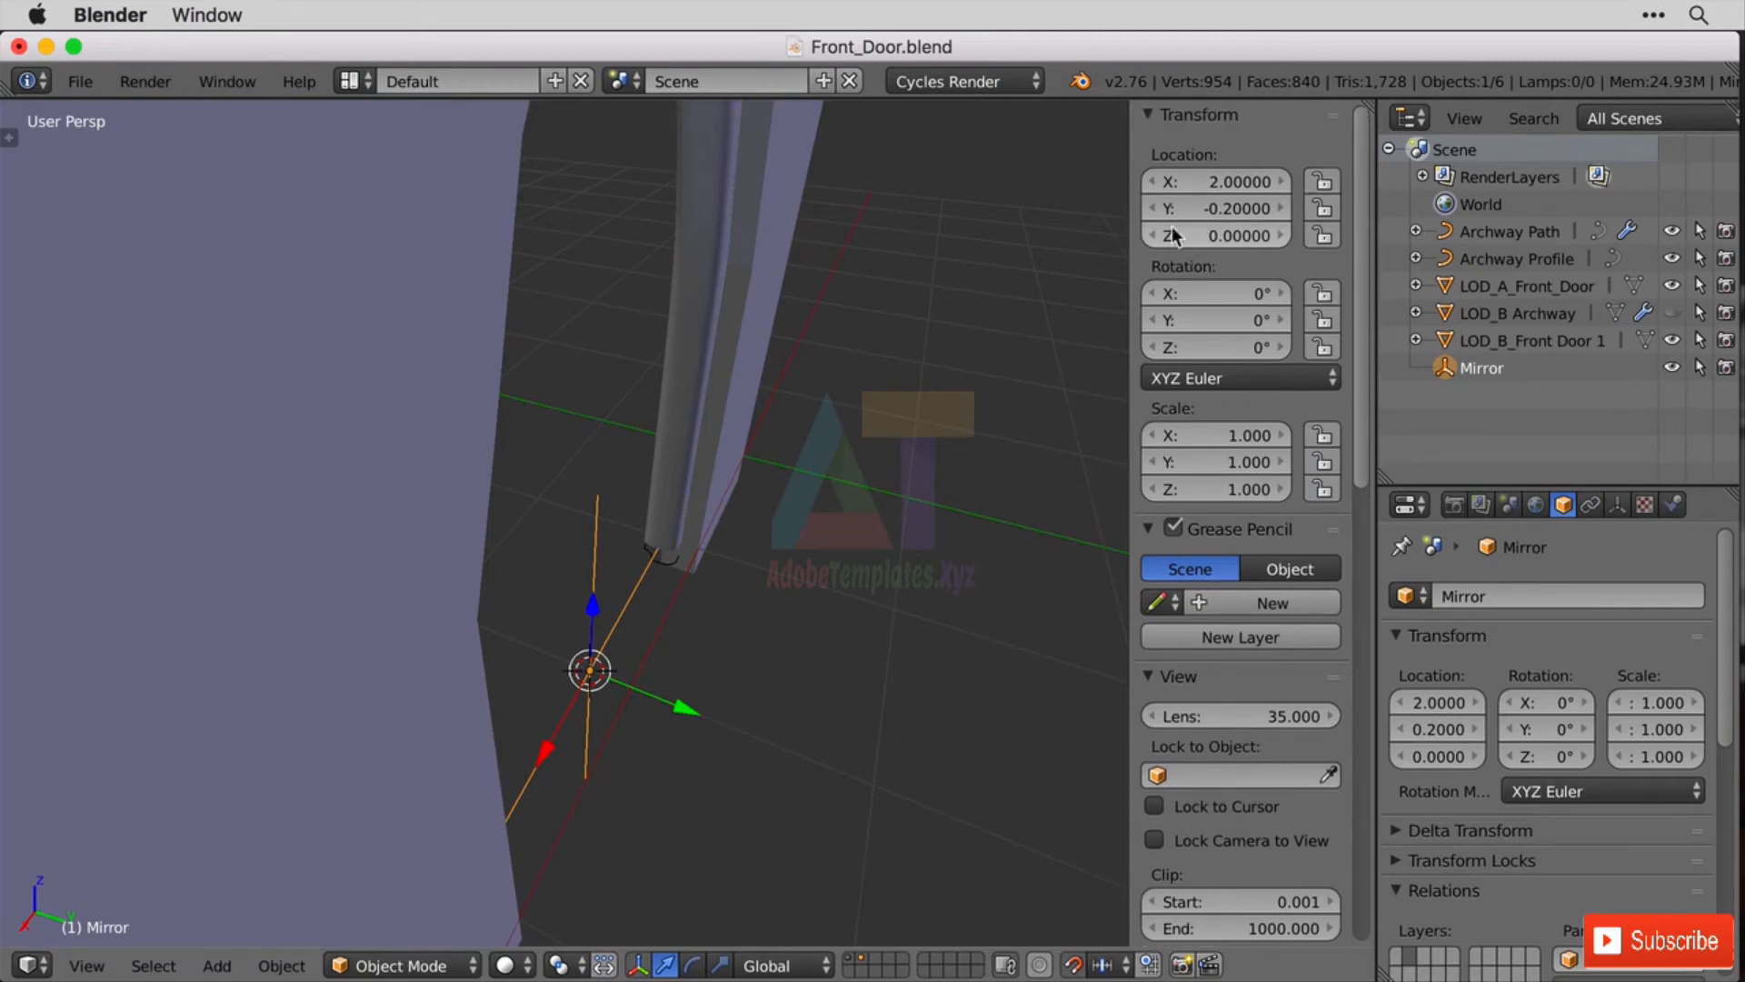
left_click(1235, 211)
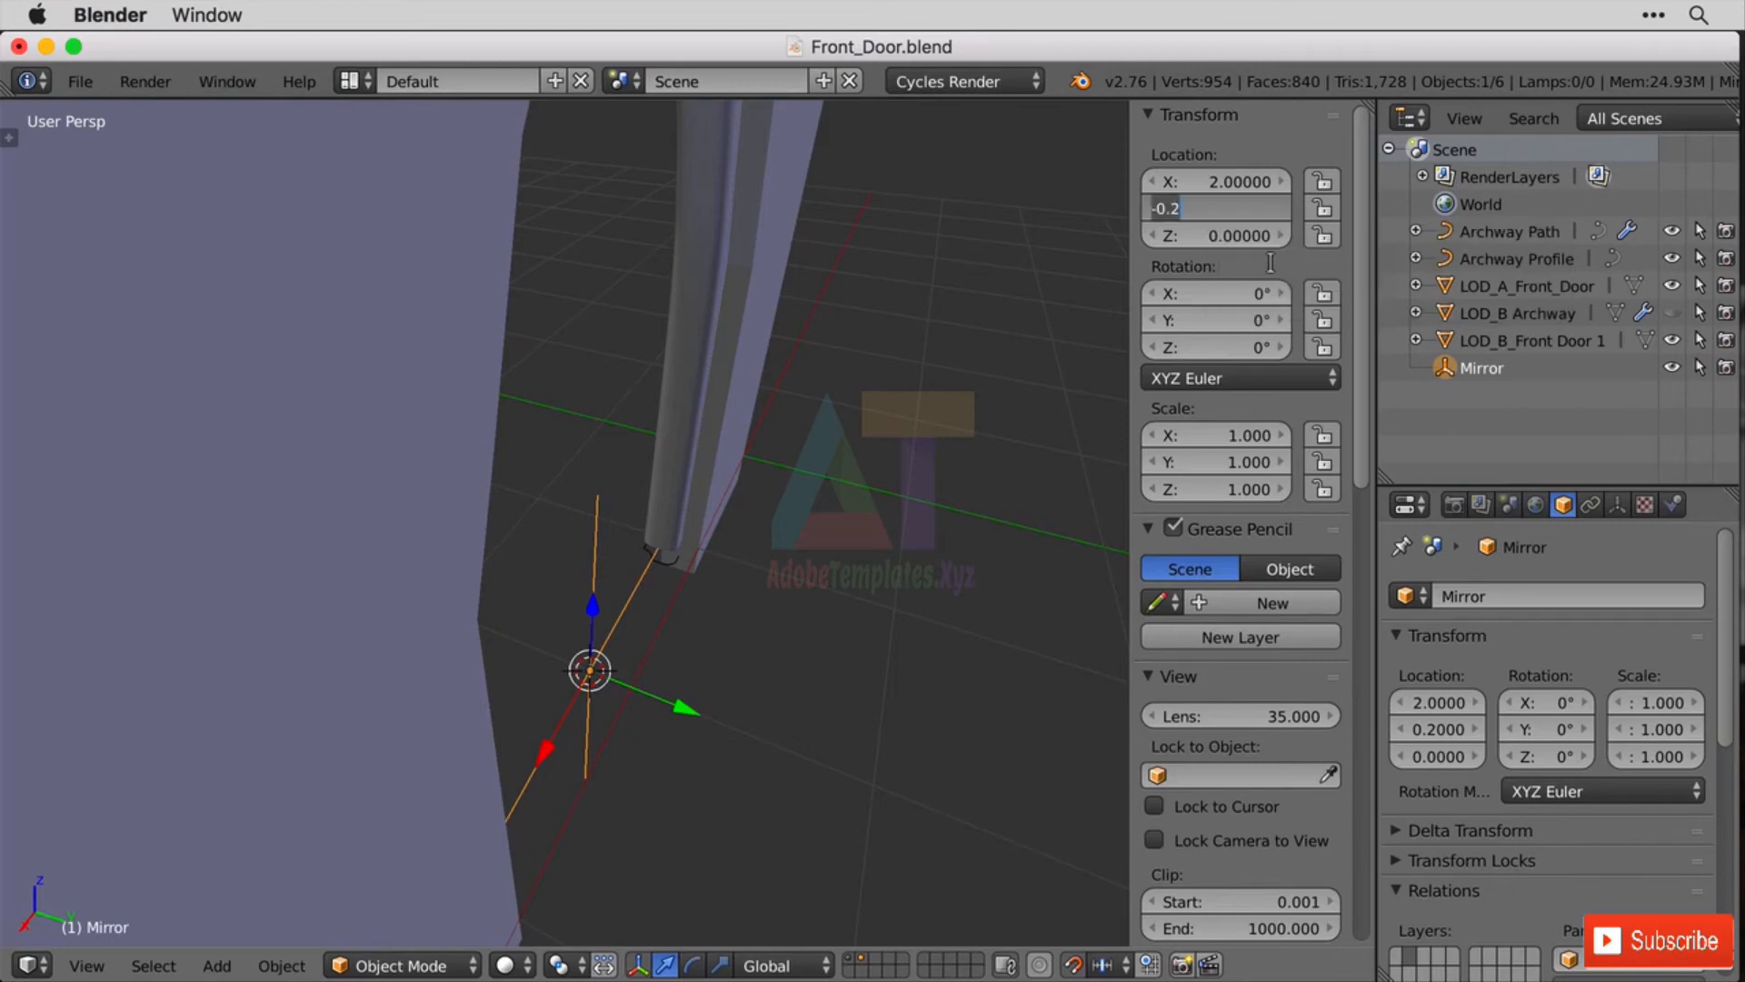
key("BackSpace")
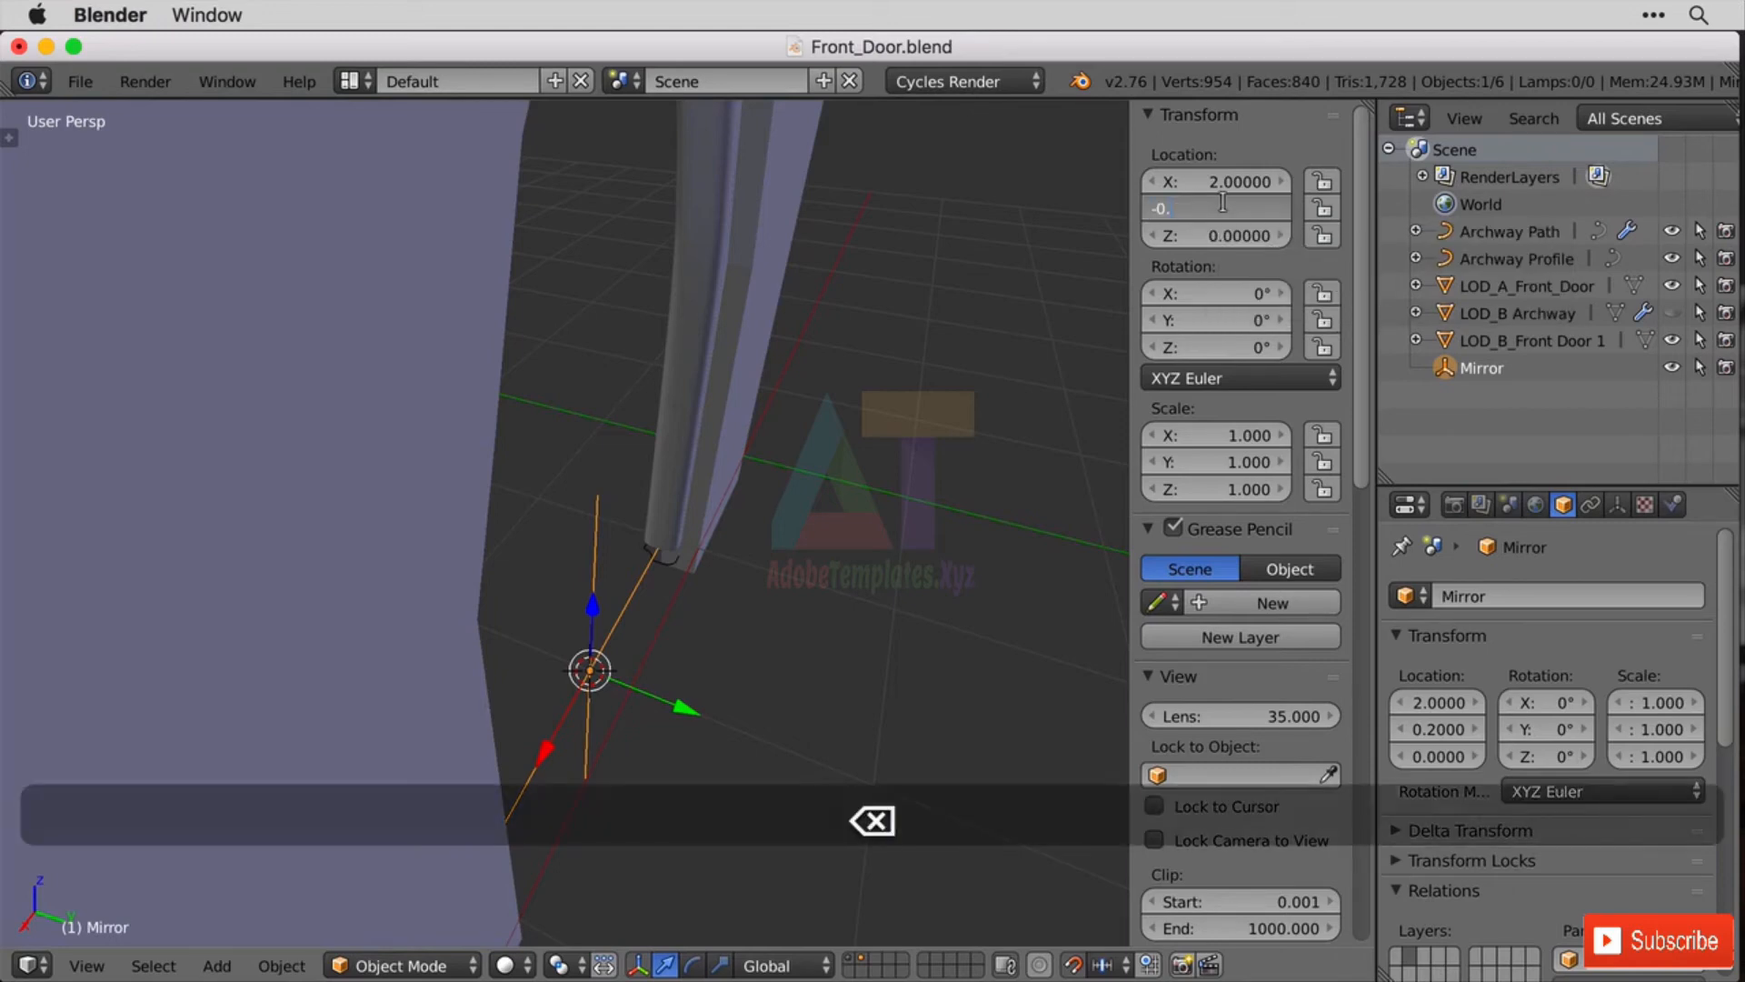
type("1")
key("Return")
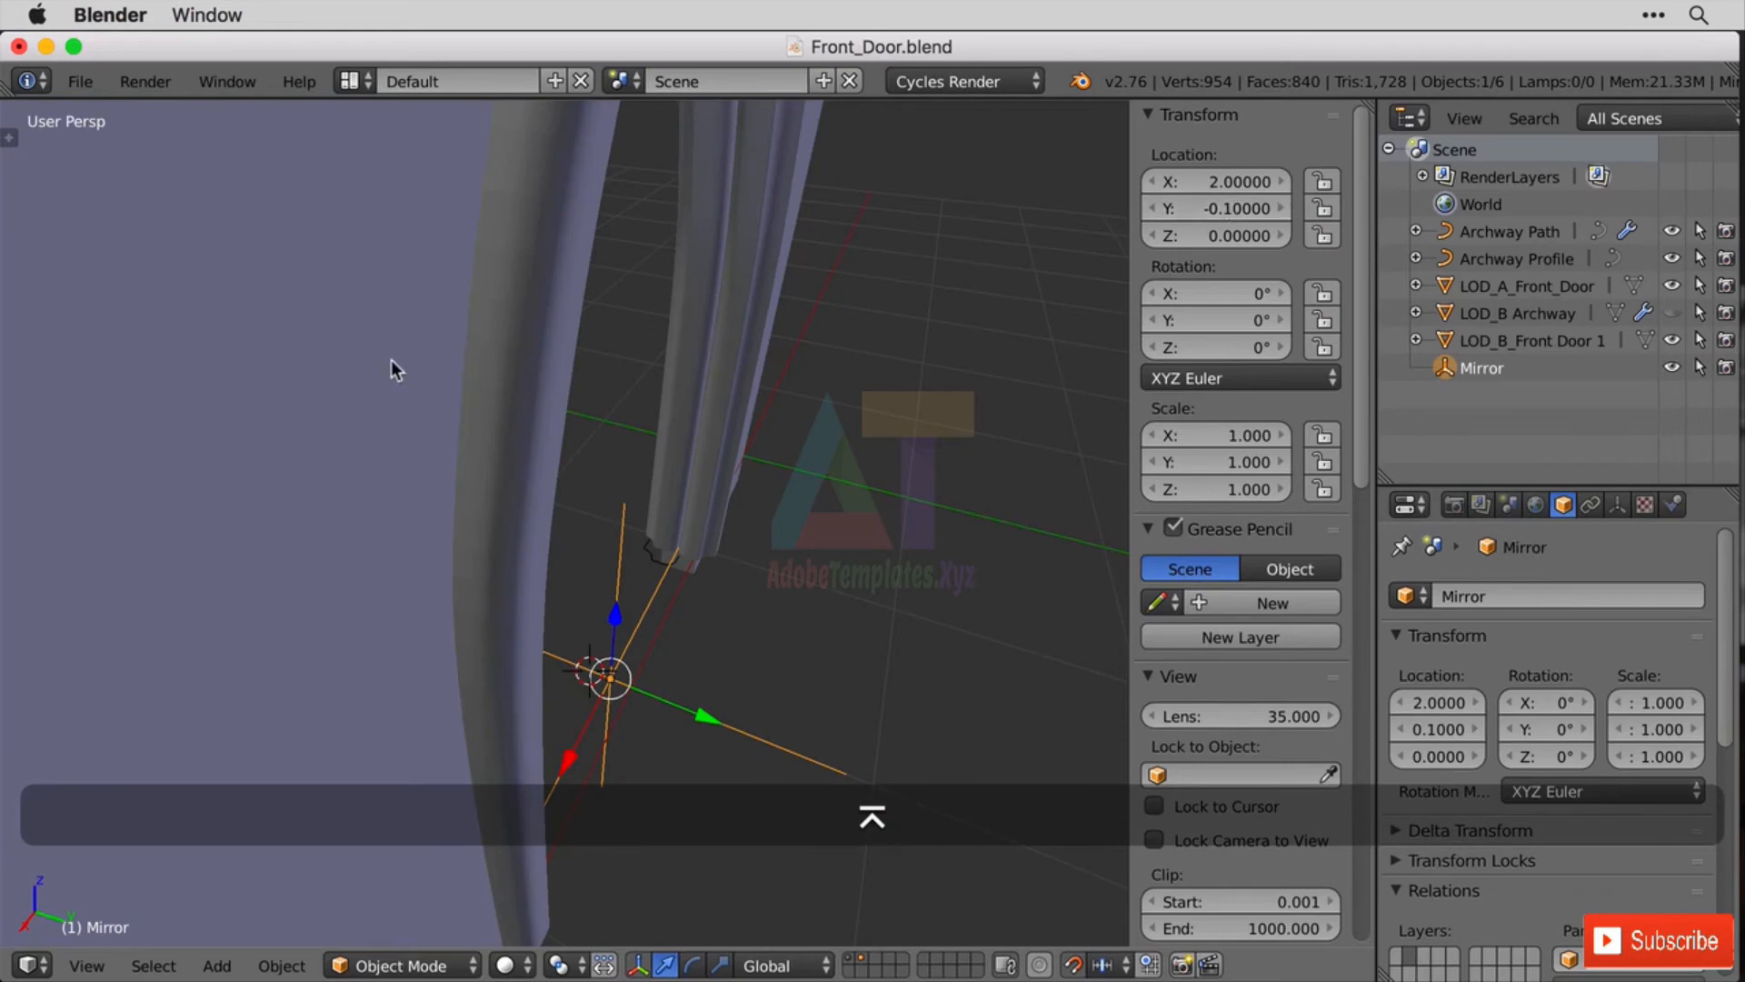
middle_click_drag(391, 358, 452, 606)
middle_click_drag(701, 560, 531, 531)
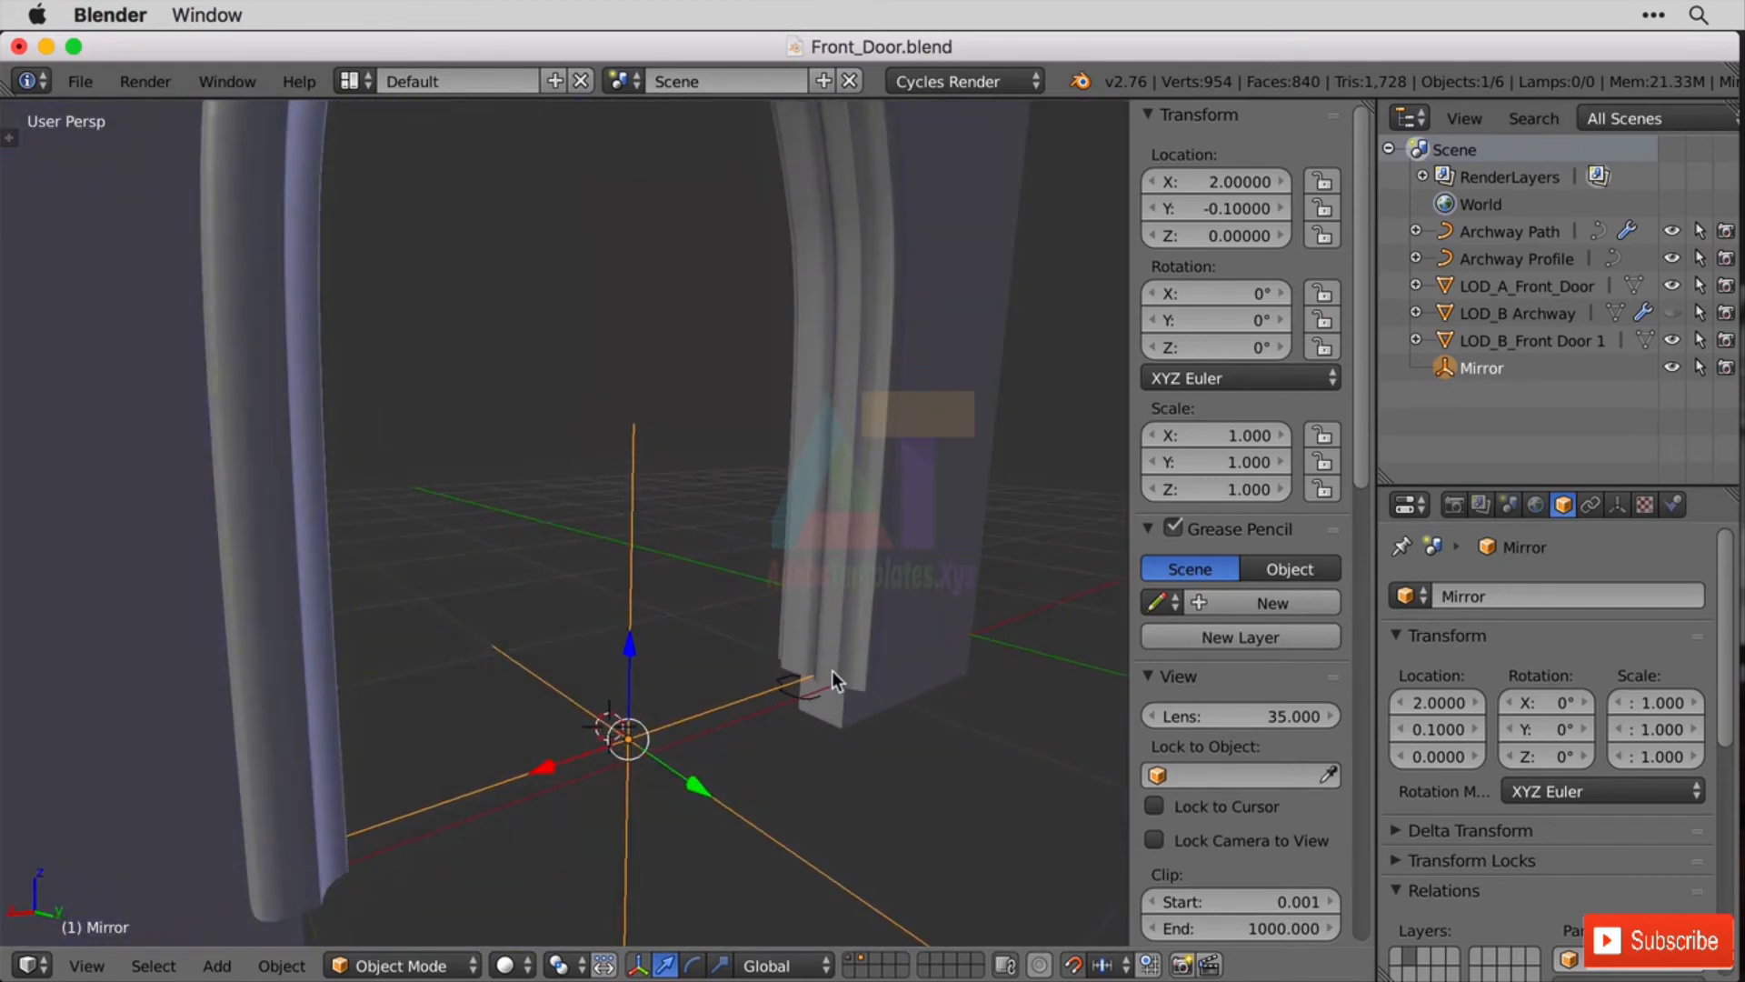
scroll(832, 669, "down", 6)
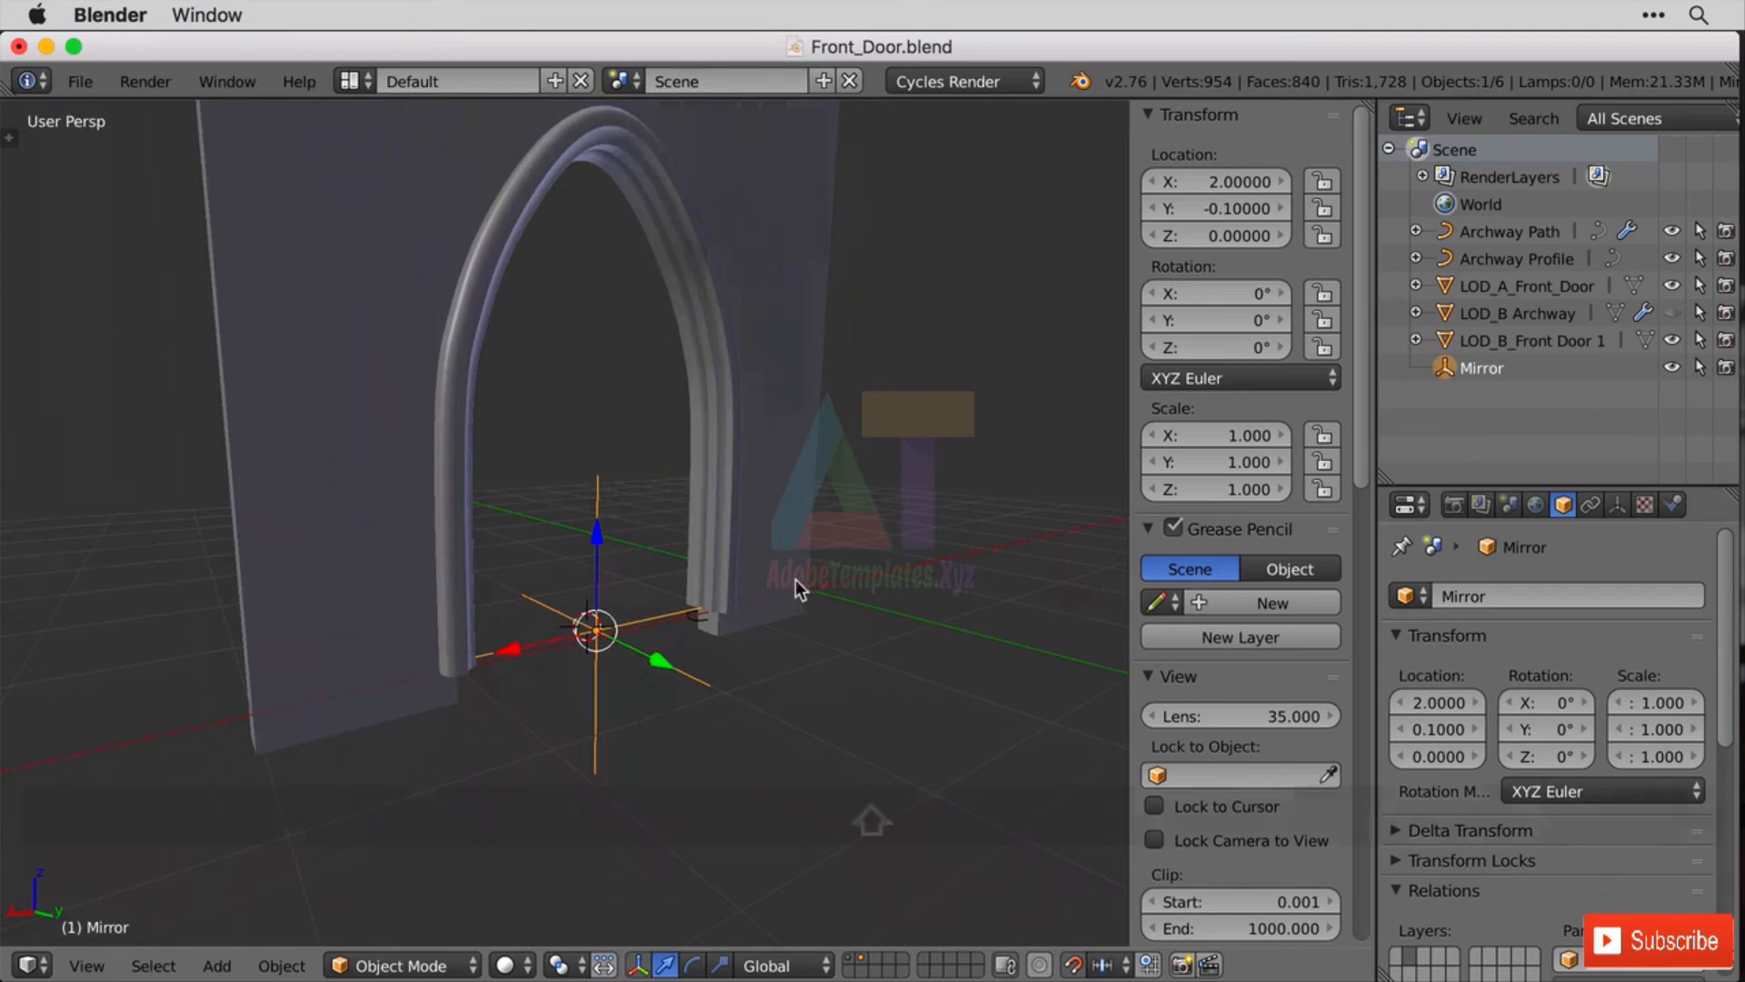
middle_click_drag(796, 580, 782, 728)
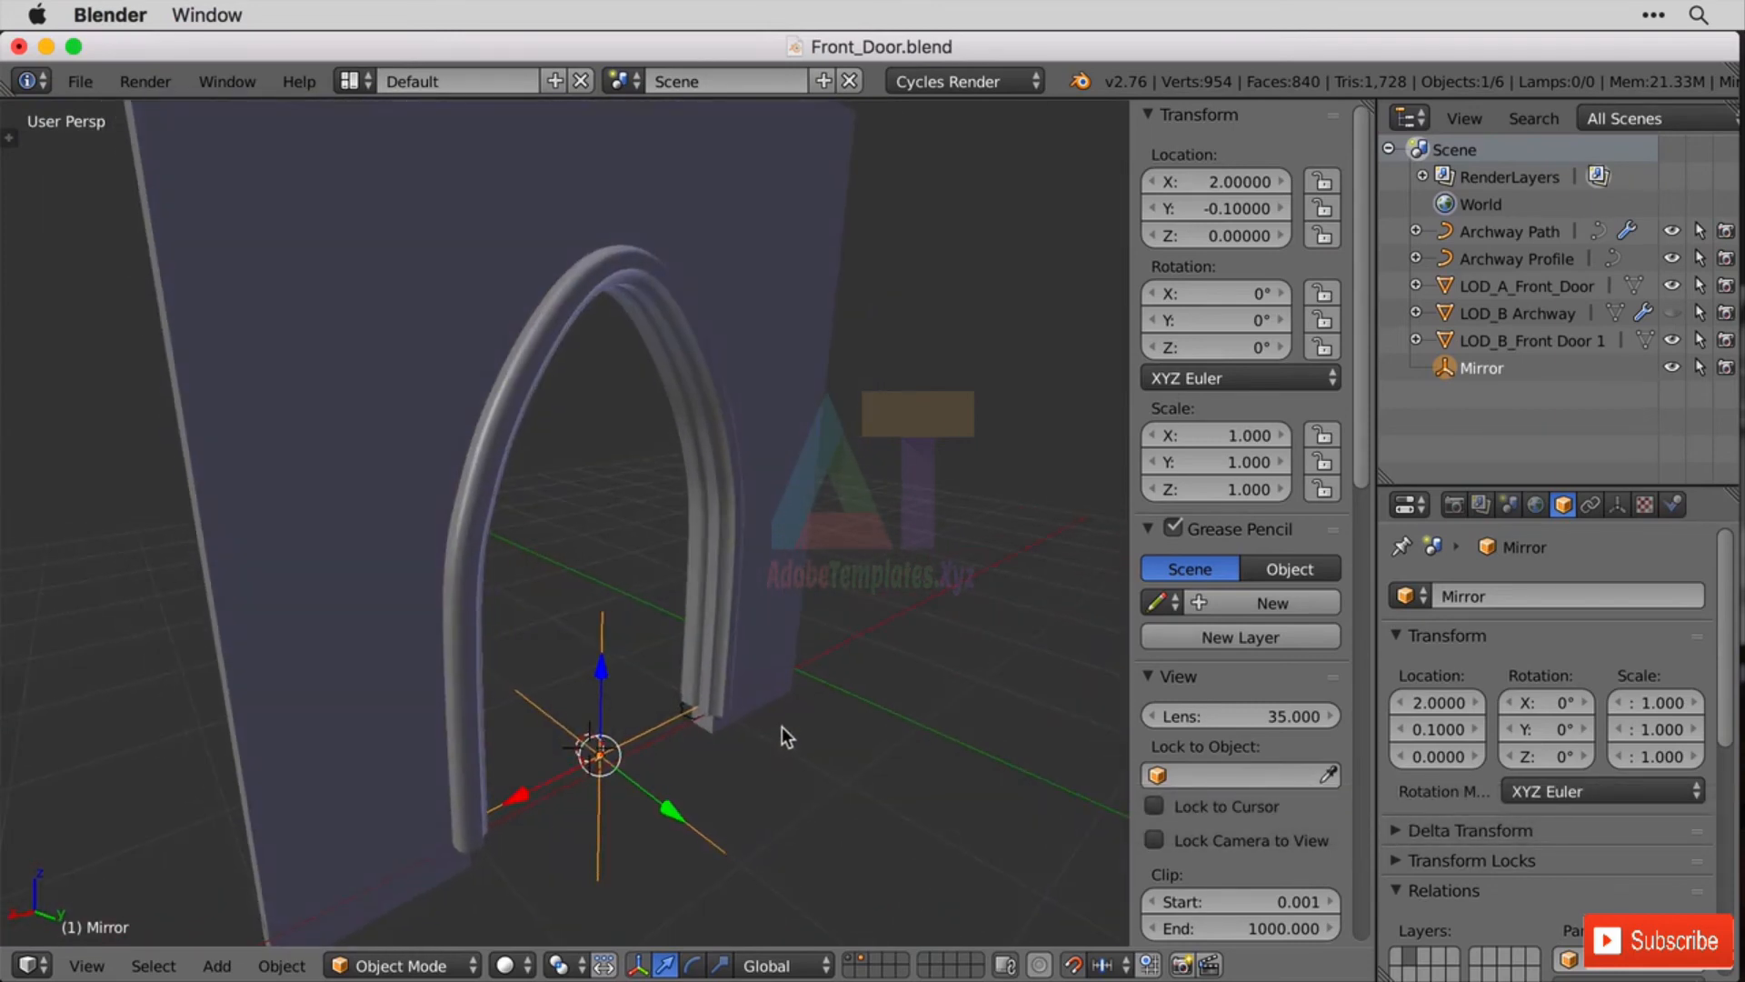